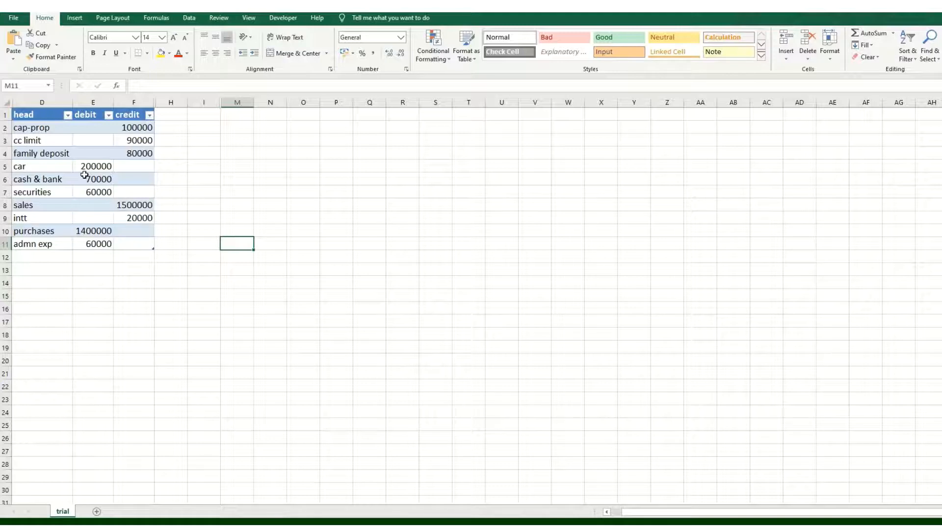
Rename the trial balance table as T_TRIAL
left_click(84, 178)
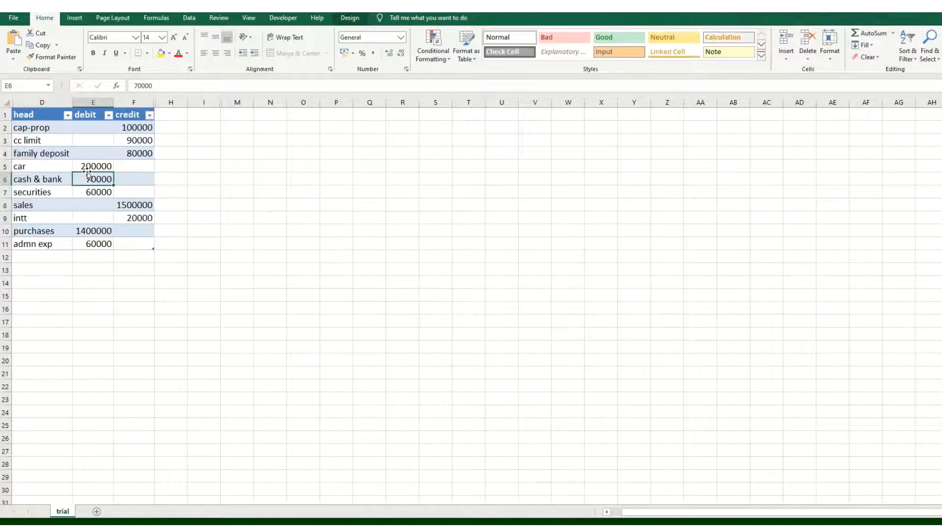
left_click(121, 156)
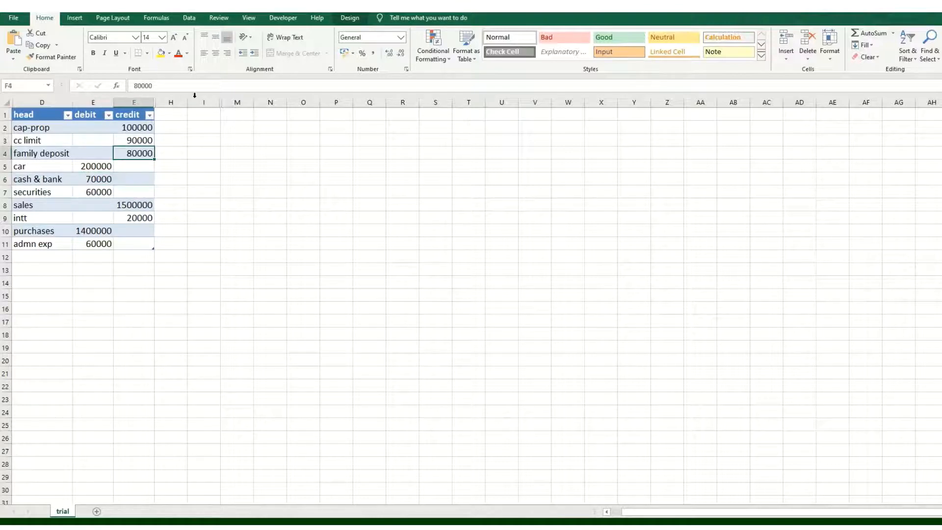
left_click(349, 18)
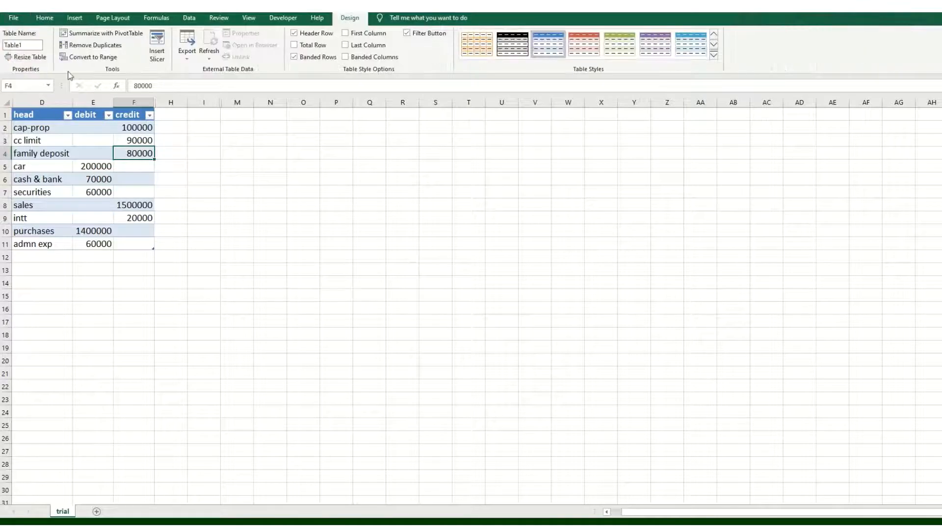
left_click(37, 45)
type("T_TRIAL")
left_click(121, 180)
left_click(118, 189)
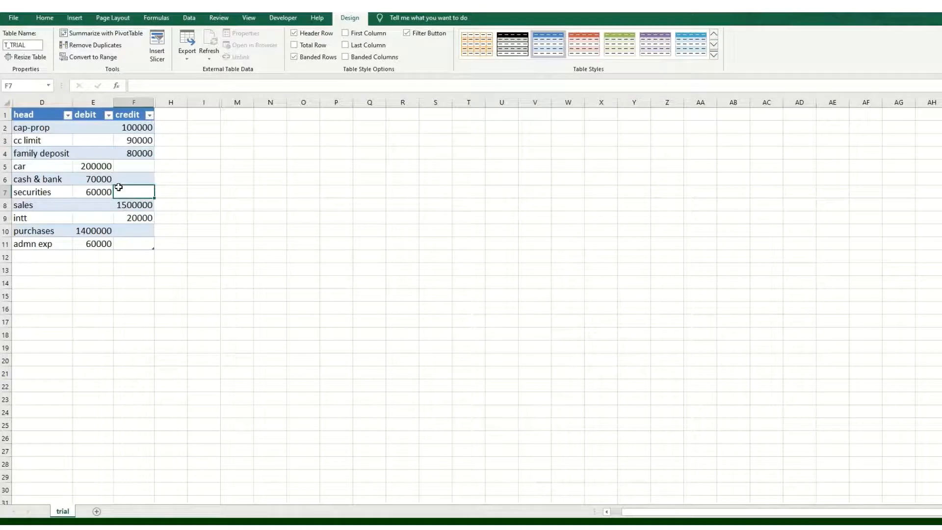
Add a total row to the T_TRIAL table that sums the debit and credit columns
left_click(309, 45)
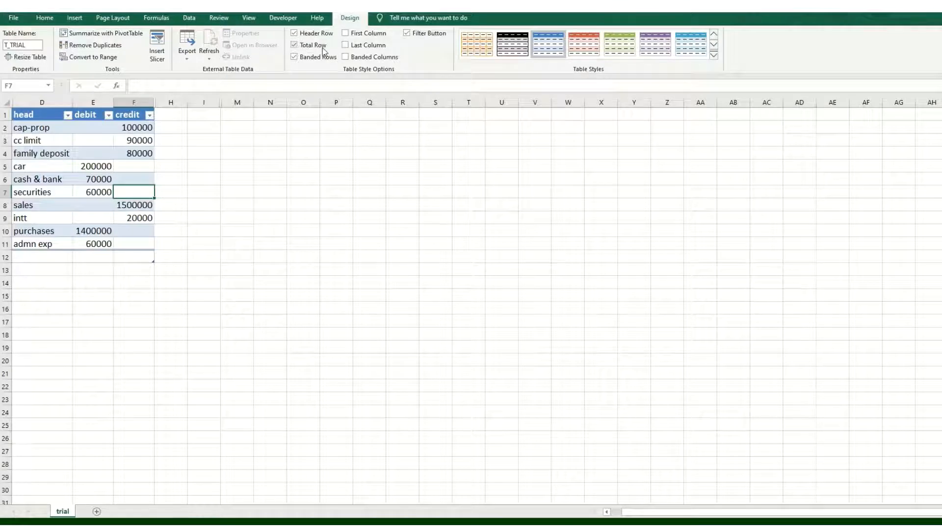
left_click(105, 256)
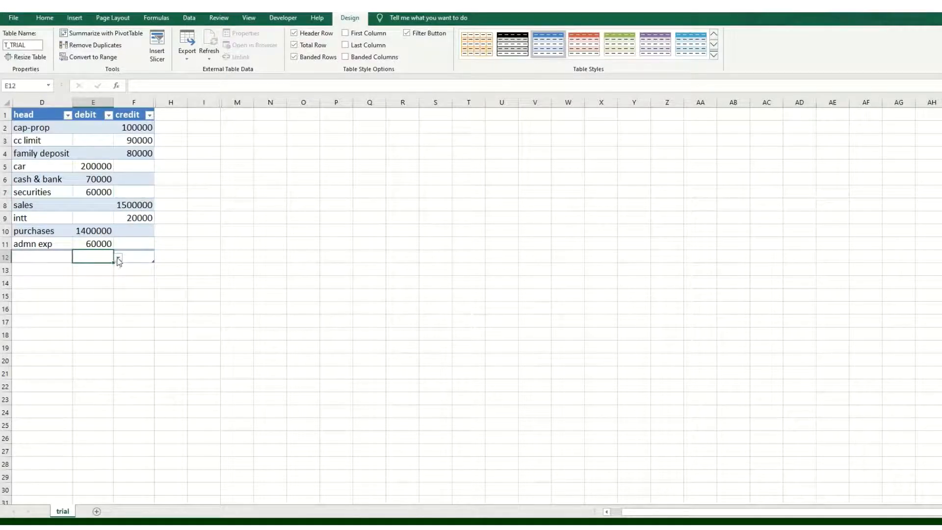
left_click(118, 258)
left_click(96, 305)
left_click(137, 260)
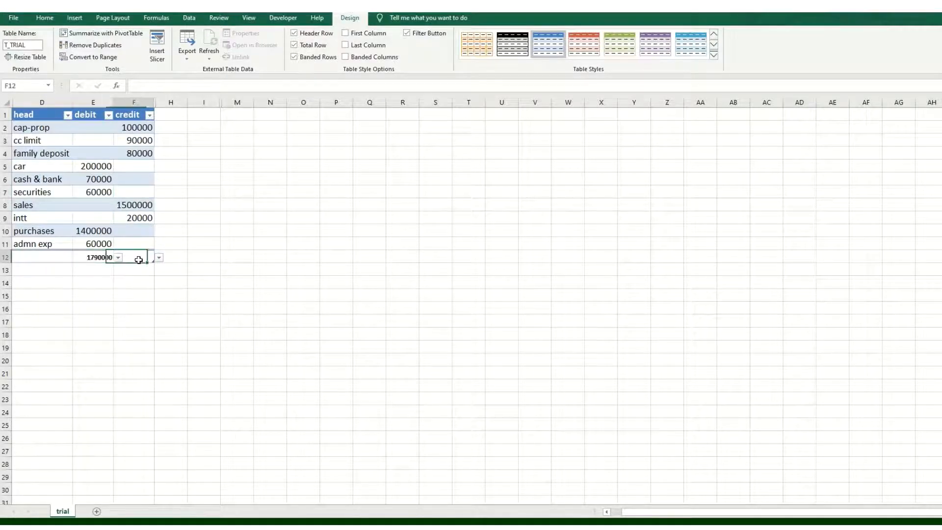
left_click(158, 257)
left_click(121, 307)
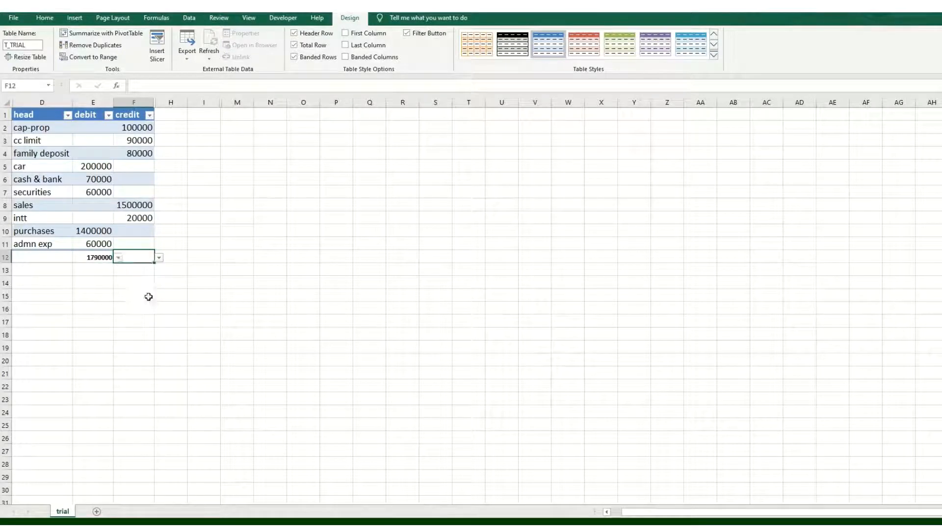
left_click(132, 282)
Hide the total row of the T_TRIAL table
left_click(149, 230)
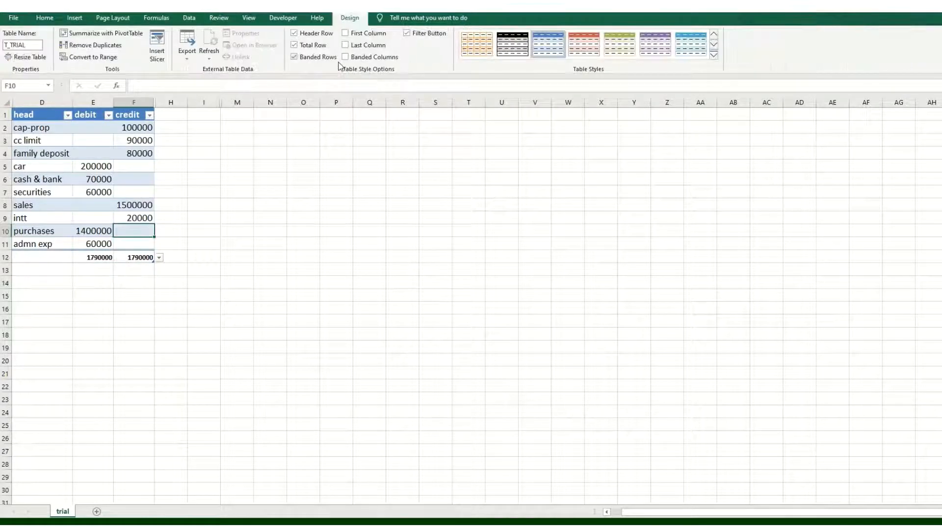
left_click(294, 45)
left_click(219, 164)
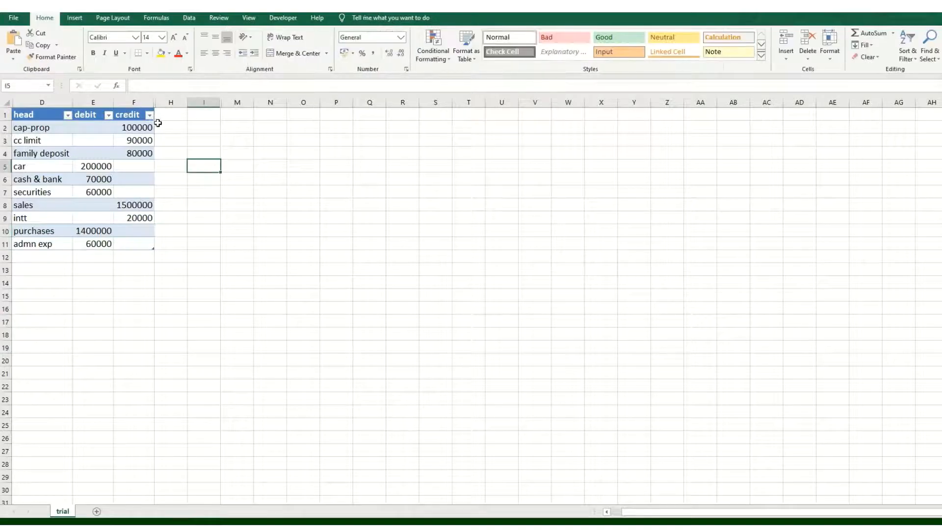
left_click_drag(133, 102, 167, 123)
right_click(167, 123)
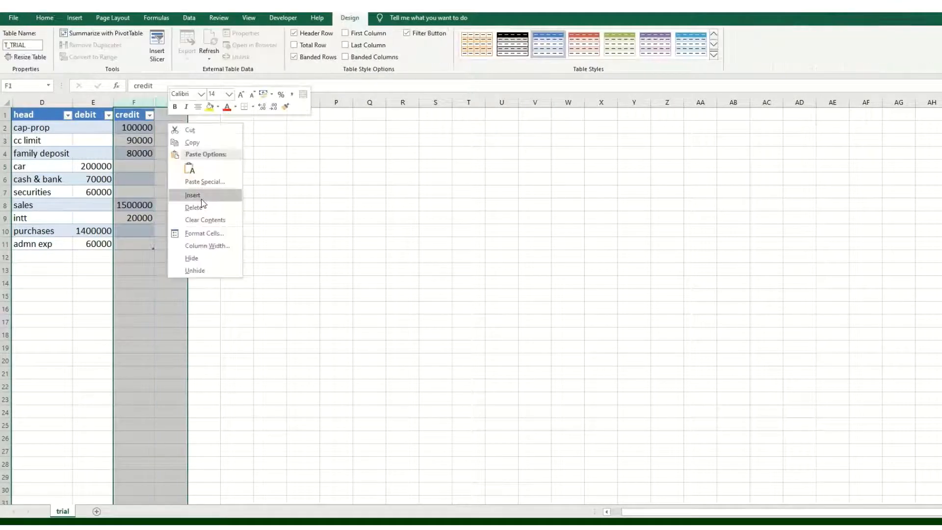
left_click(200, 210)
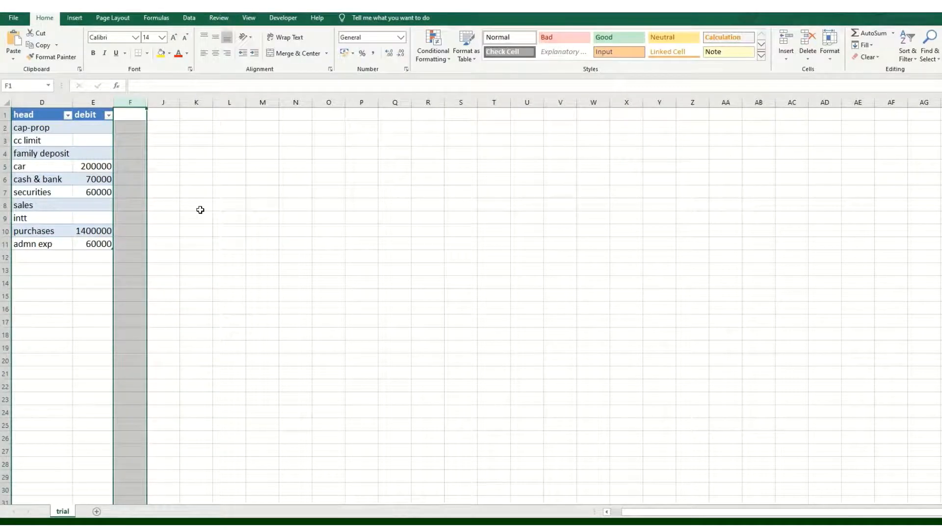
key("ctrl+z")
Unhide the balance column hidden between columns F and H
right_click(169, 127)
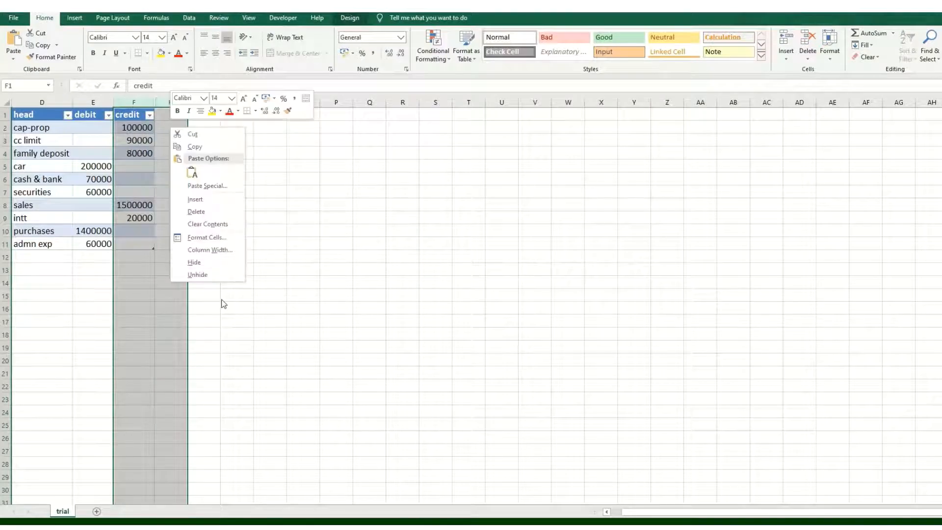
left_click(216, 275)
left_click(176, 231)
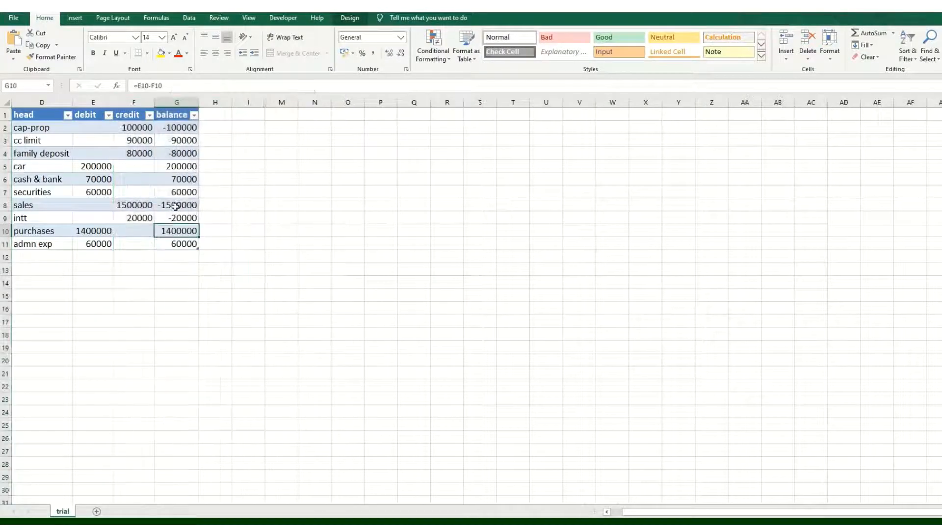
Review the debit-minus-credit formula in G2 and fill it down the whole balance column
left_click(185, 130)
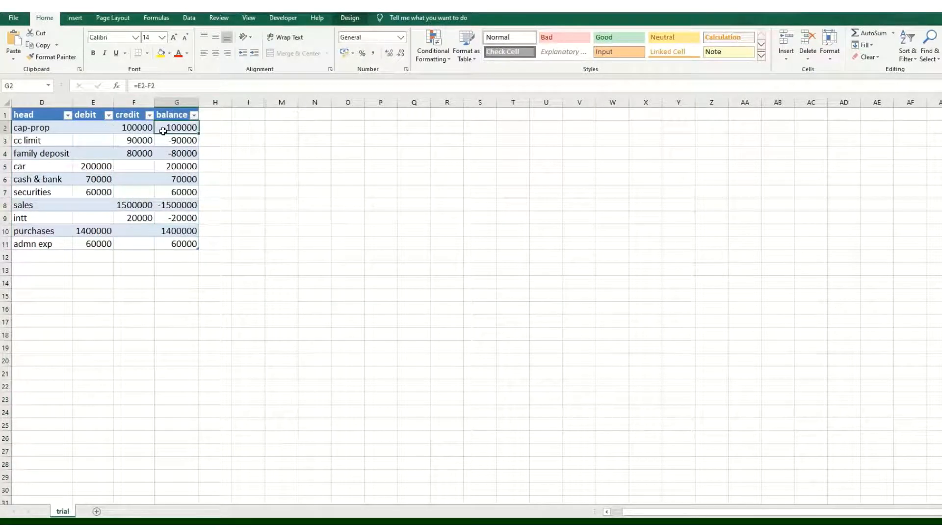
left_click(101, 126)
left_click(127, 127)
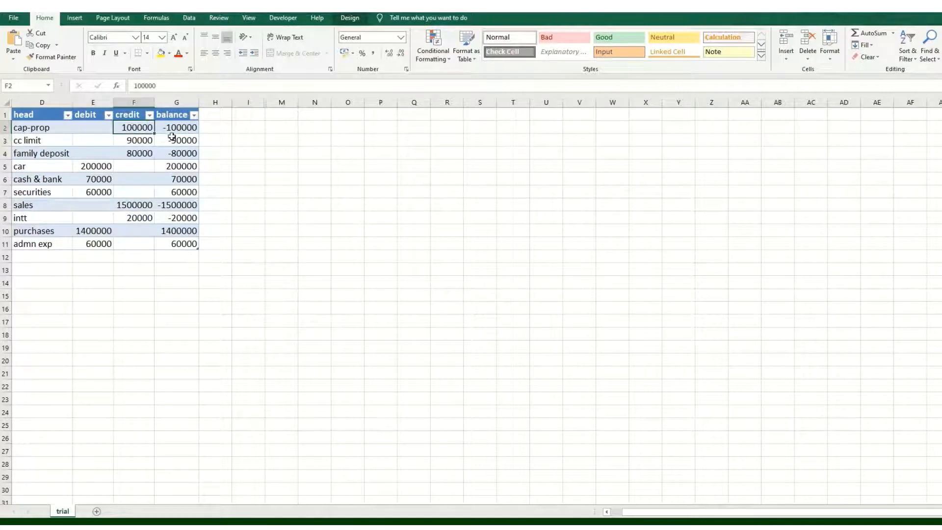
left_click(181, 129)
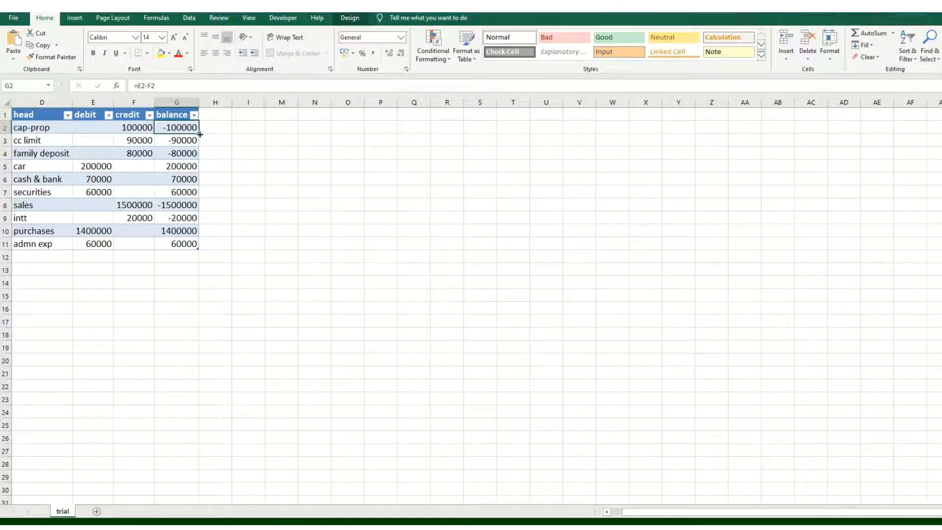
double_click(200, 134)
left_click(184, 242)
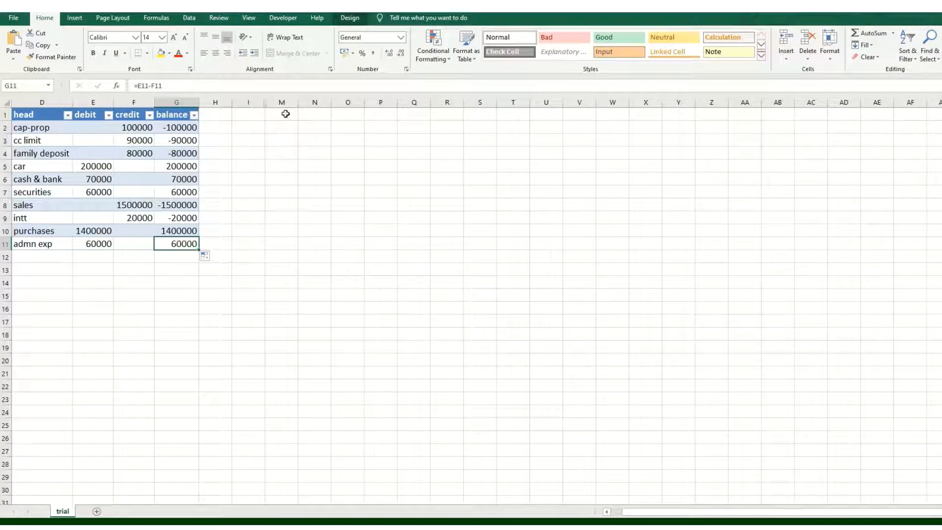
Show the table's total row again to check the total of the balance column, and hide it again
left_click(350, 17)
left_click(294, 44)
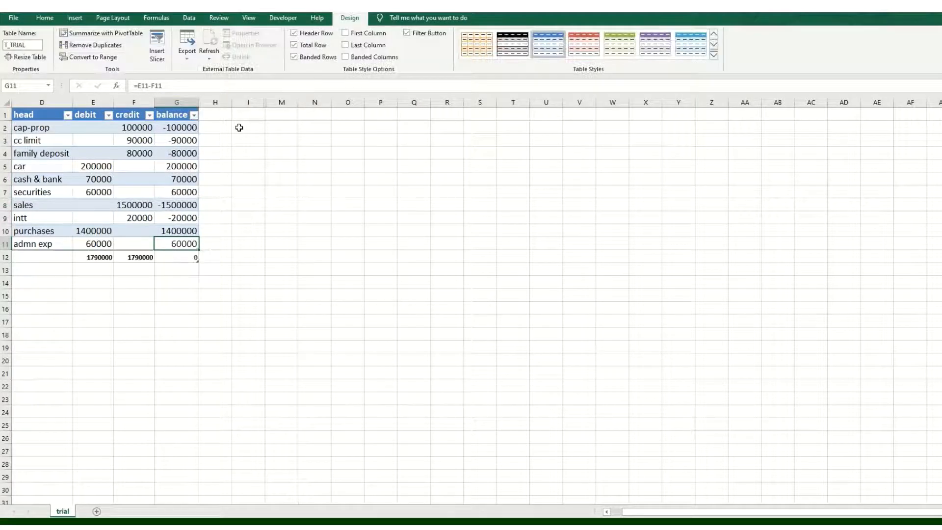
left_click(192, 258)
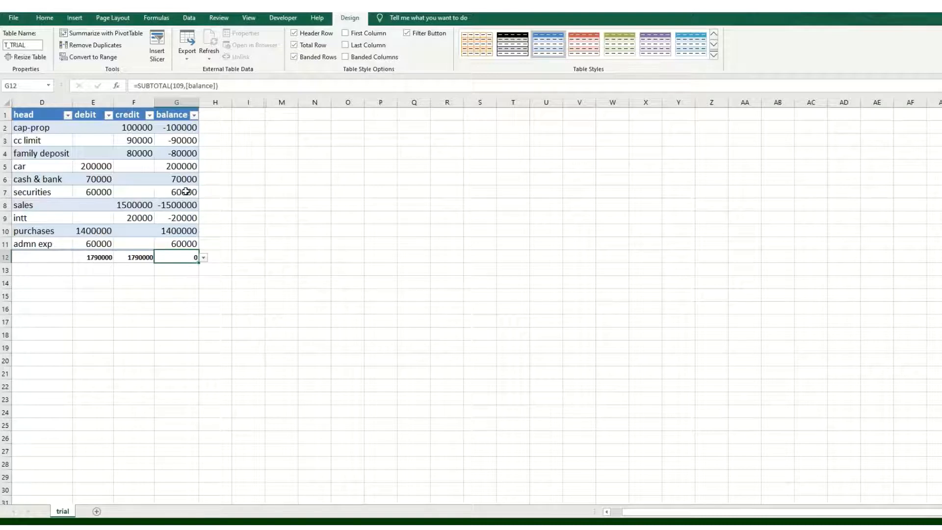
left_click(316, 46)
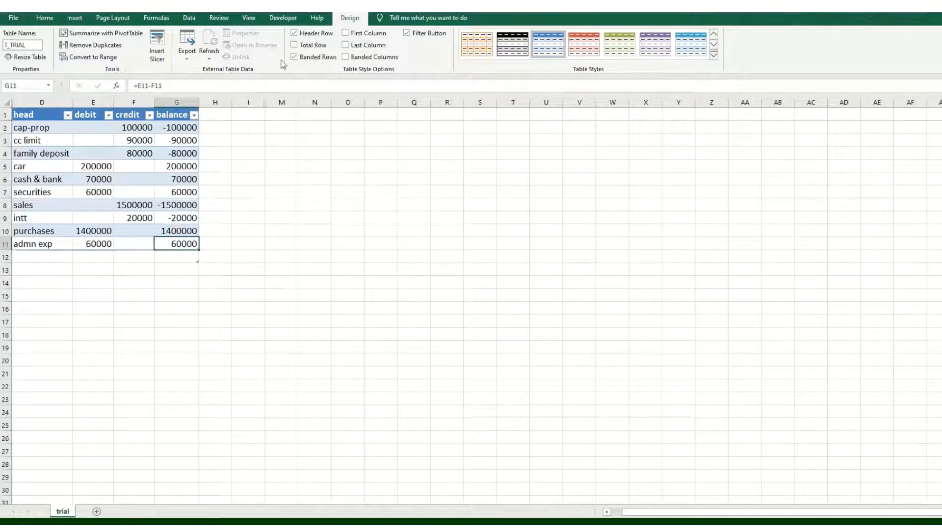
left_click(157, 140)
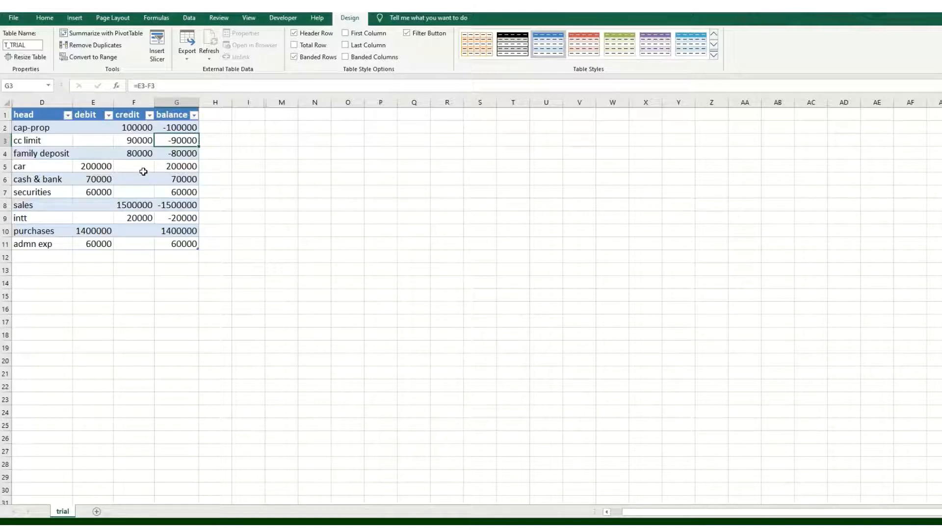
Create a PivotTable from the T_TRIAL table on a new worksheet
left_click(143, 171)
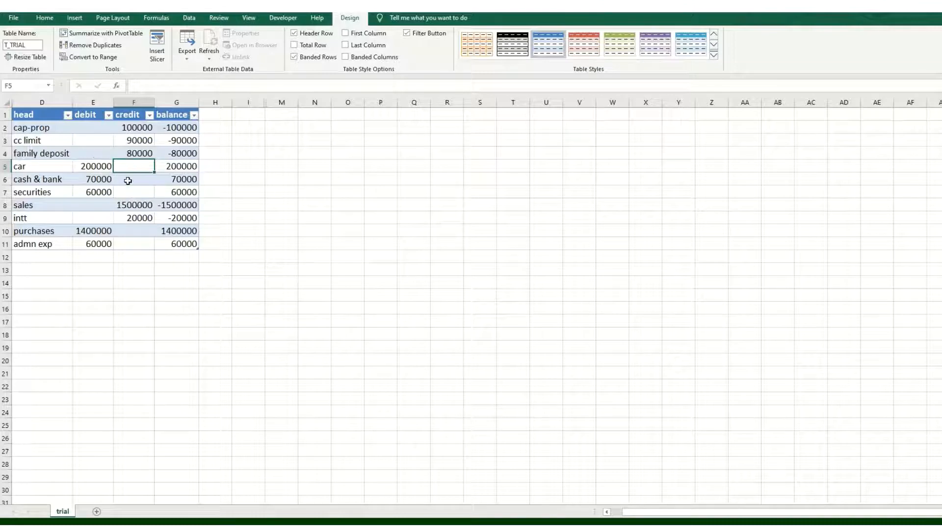
left_click(75, 18)
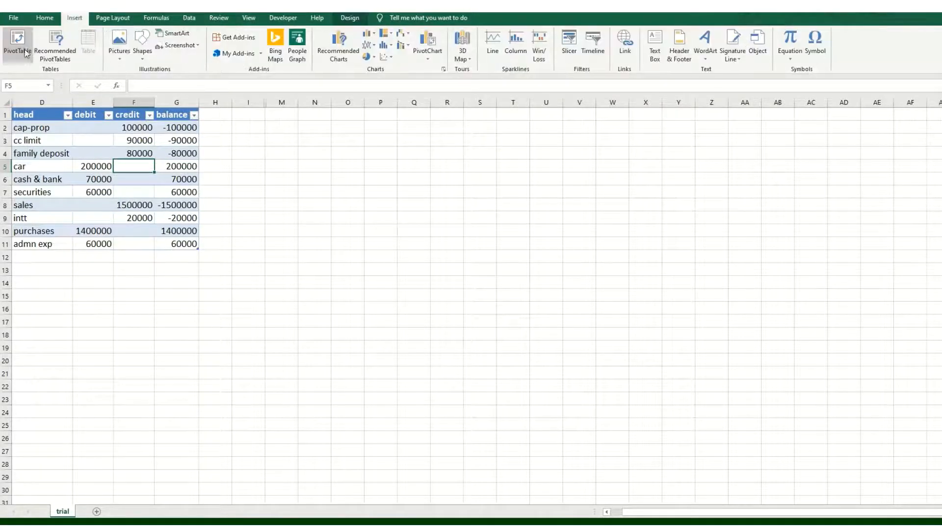
left_click(18, 43)
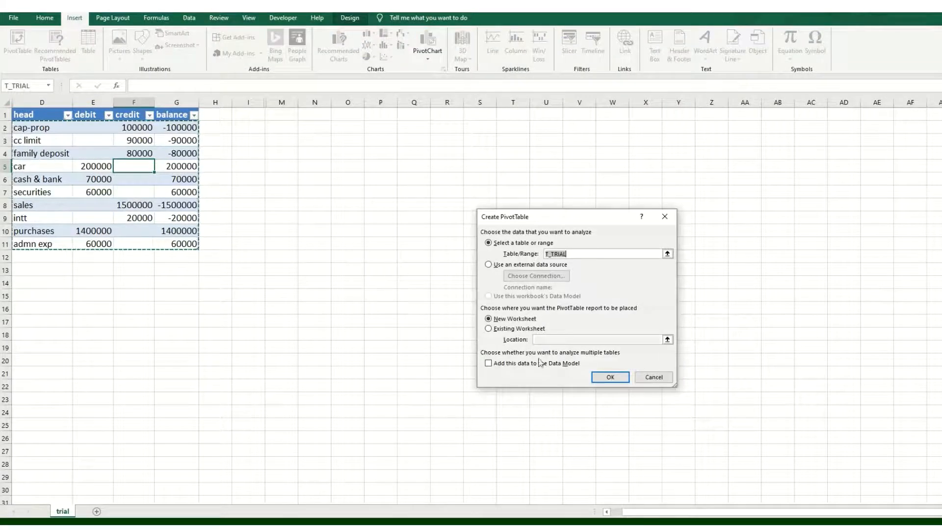
left_click(609, 378)
Rename the new PivotTable worksheet as BS
double_click(67, 512)
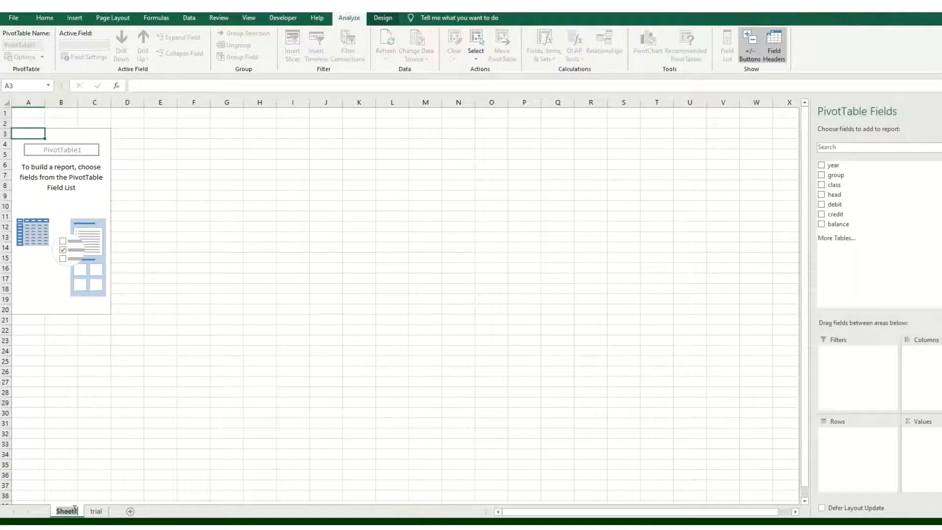
type("BS")
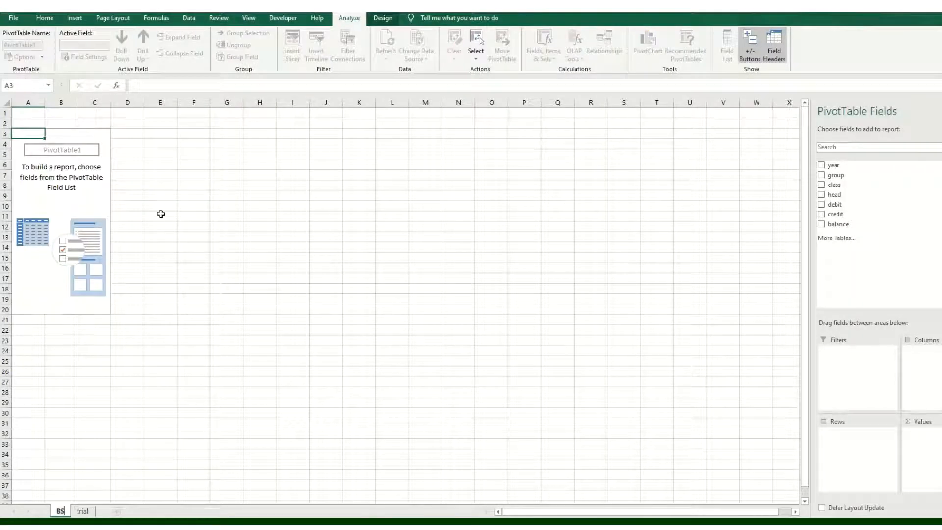
left_click(94, 205)
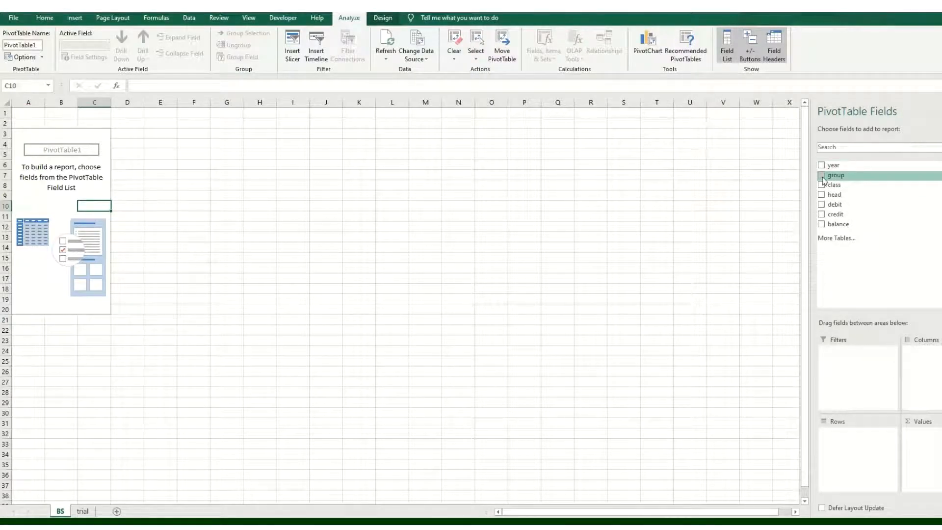
left_click(567, 188)
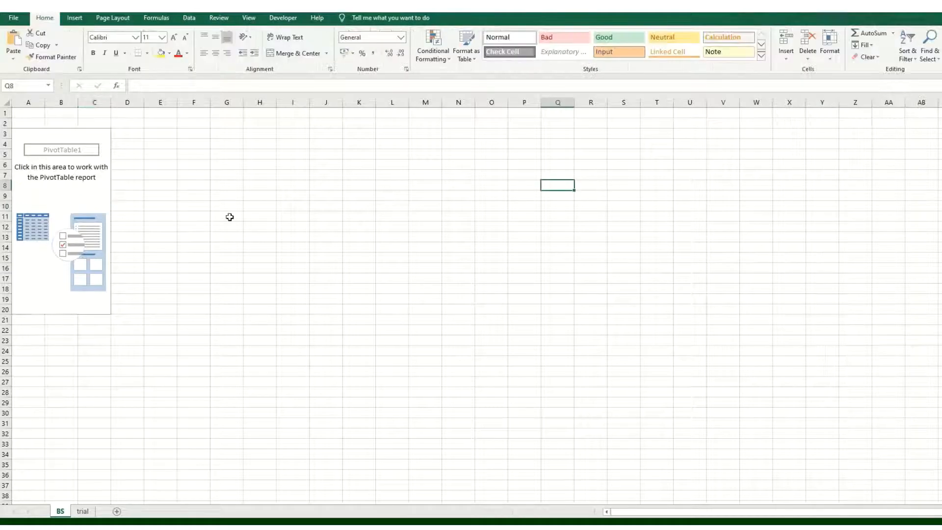
On the trial sheet, unhide the year, group and class columns in front of the head column
left_click(84, 512)
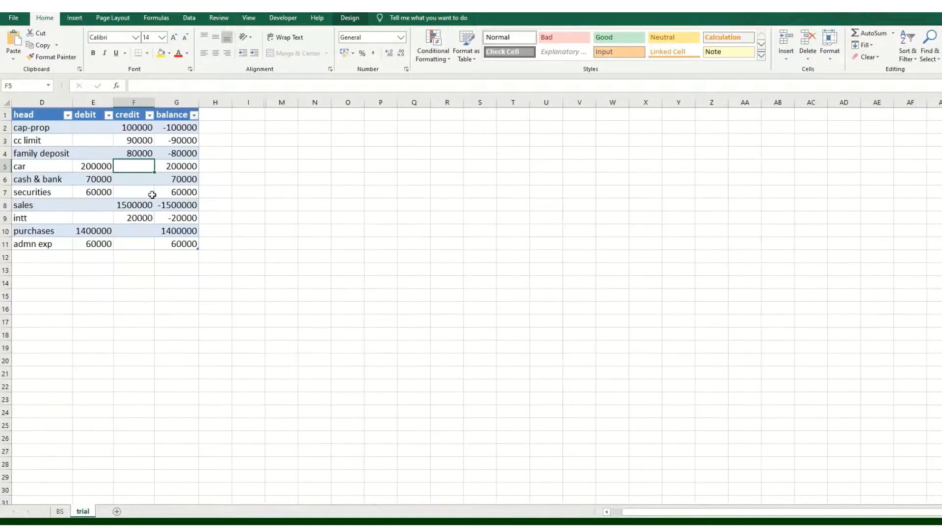
left_click(51, 103)
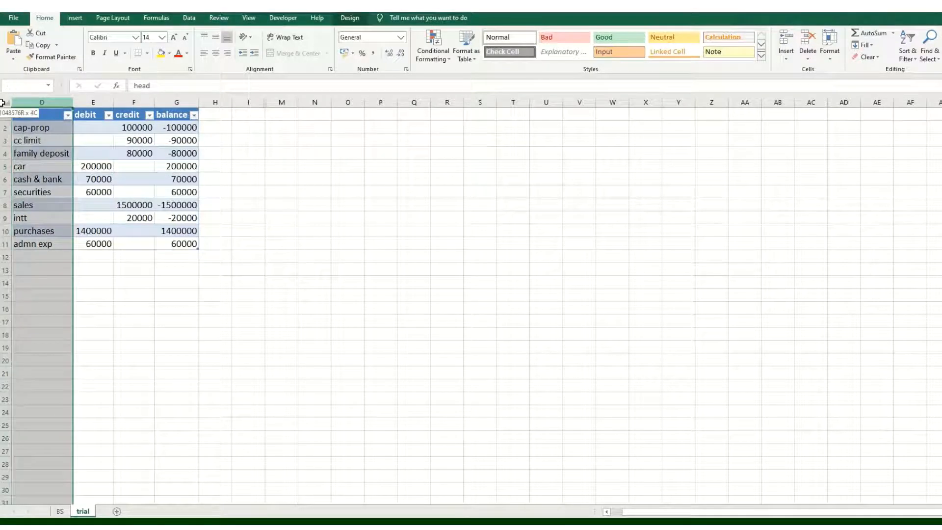
right_click(43, 130)
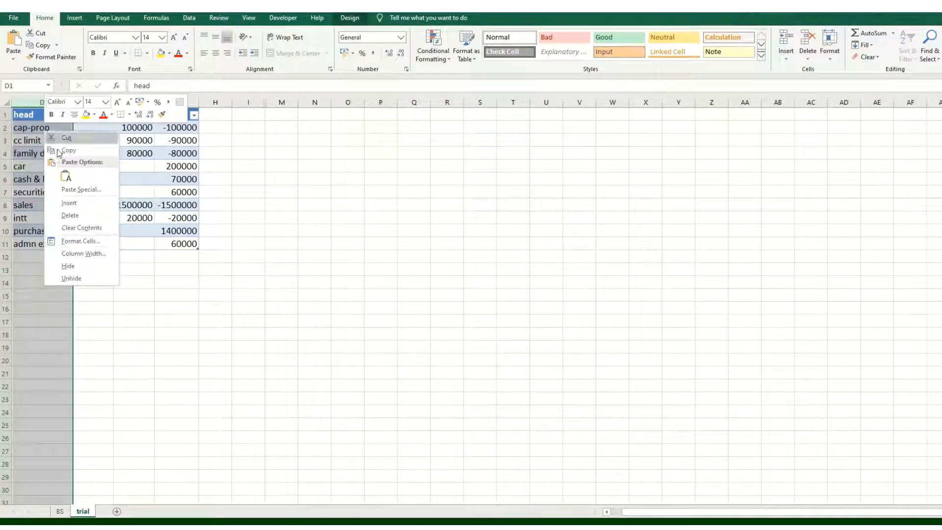
left_click(87, 279)
left_click(152, 282)
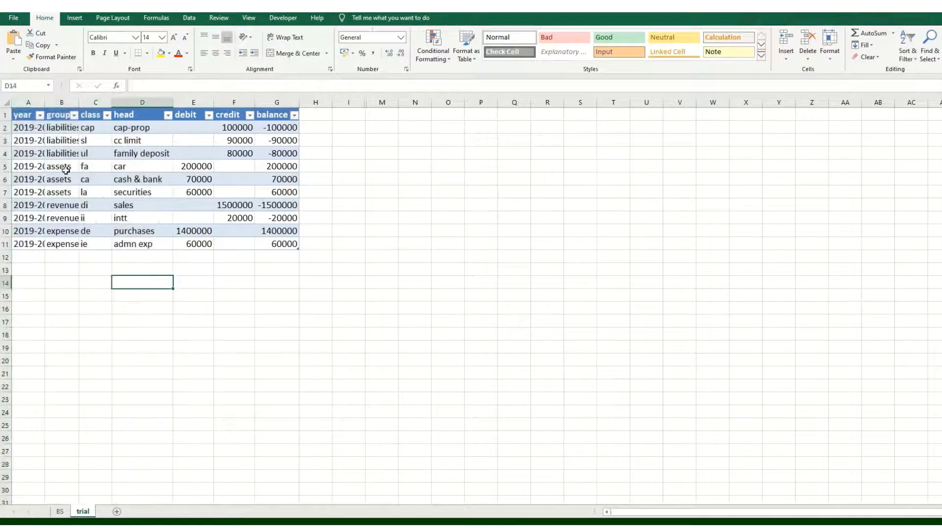
Autofit the width of the group column in the trial table
double_click(79, 102)
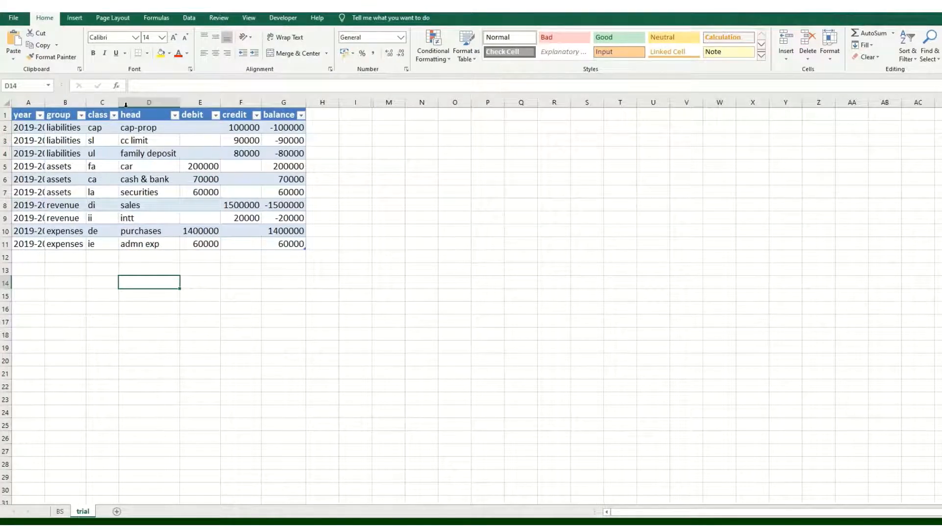
left_click(100, 166)
left_click(14, 115)
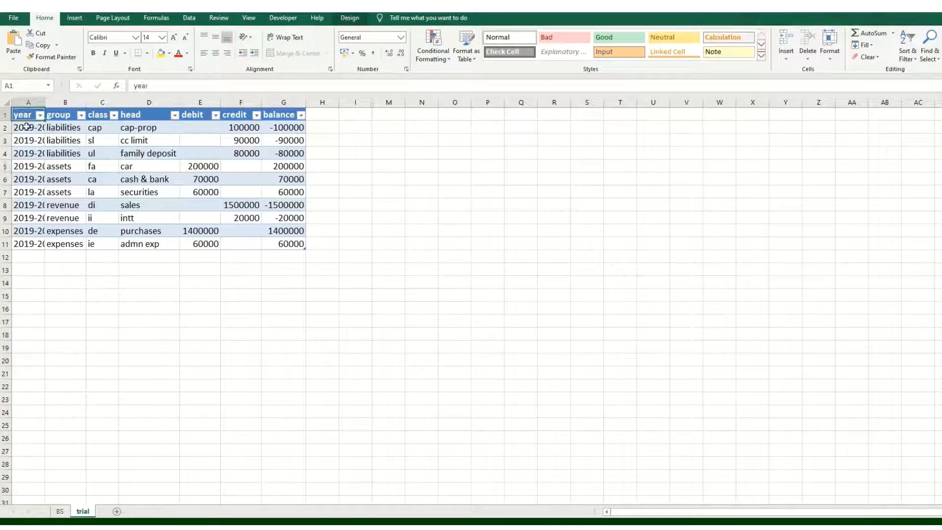
Autofit the width of the year column in the trial table and review the year and group entries
double_click(44, 102)
left_click_drag(39, 129, 39, 244)
left_click_drag(84, 127, 84, 246)
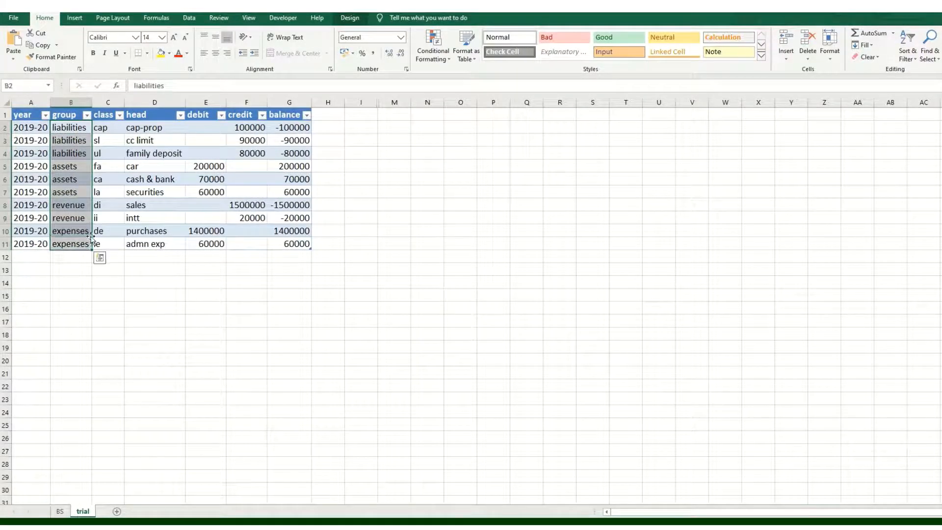
left_click(77, 128)
left_click(78, 166)
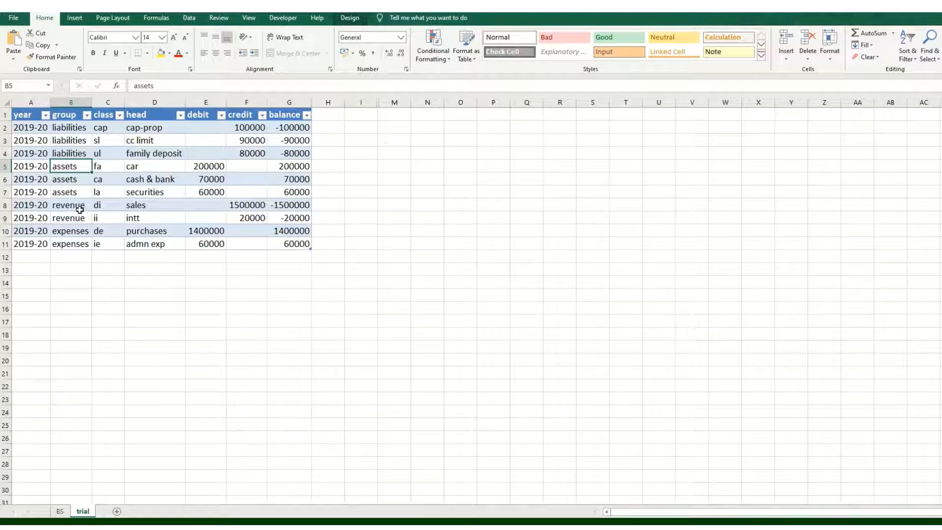
left_click(80, 209)
left_click(80, 231)
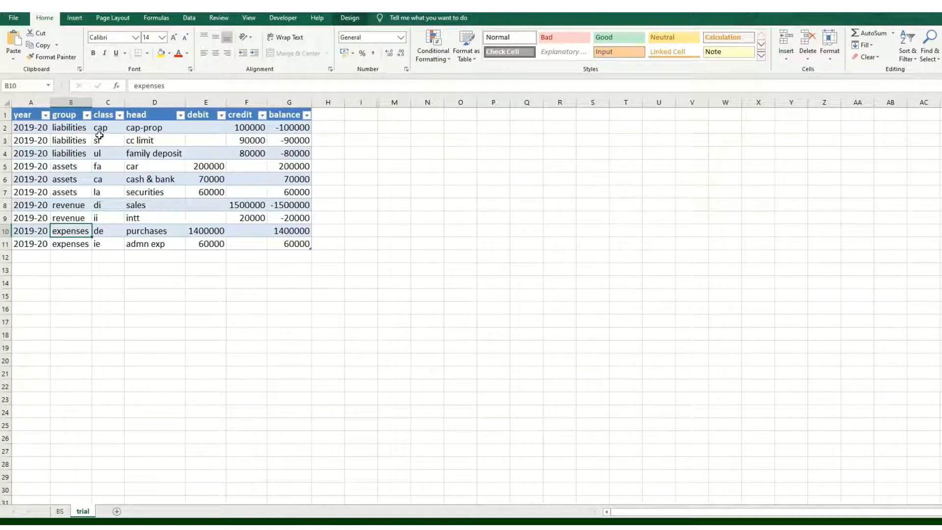
Examine which class code is assigned to each liabilities and assets head, from cap-prop to securities
left_click(103, 128)
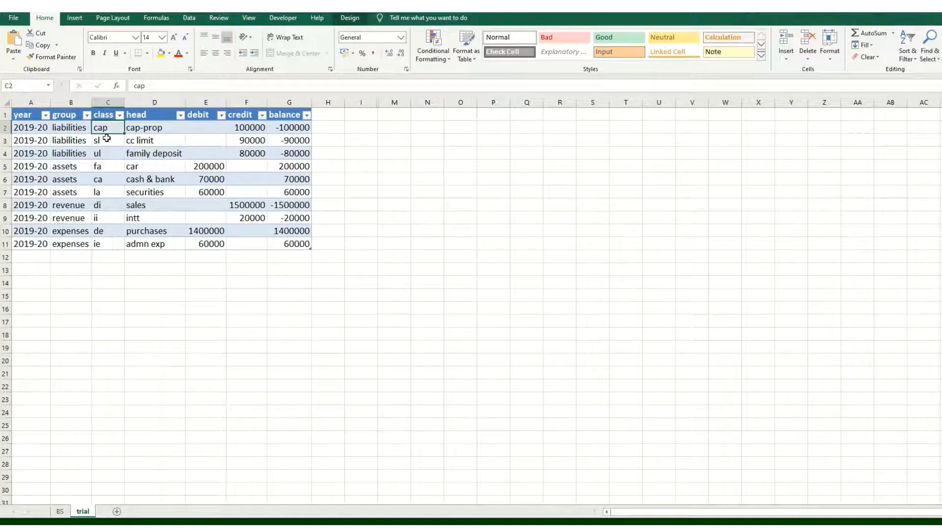
left_click(149, 129)
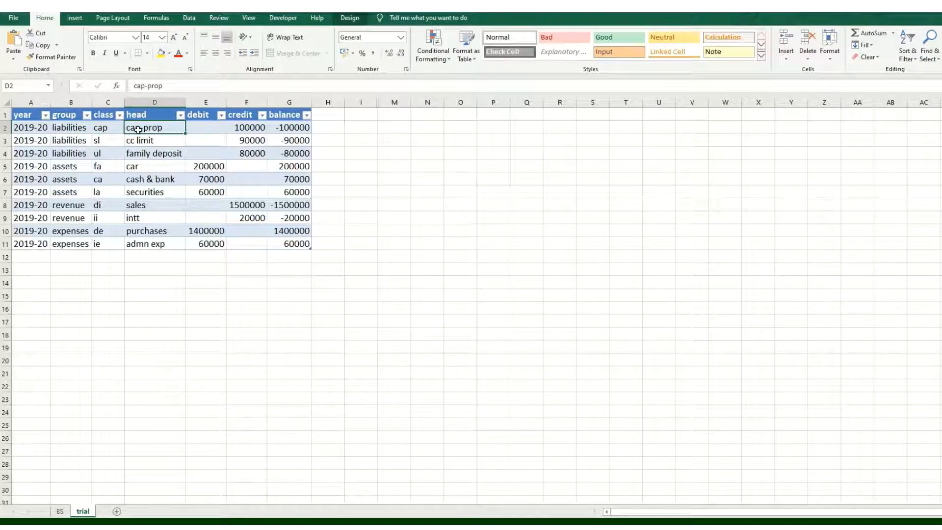
left_click(111, 127)
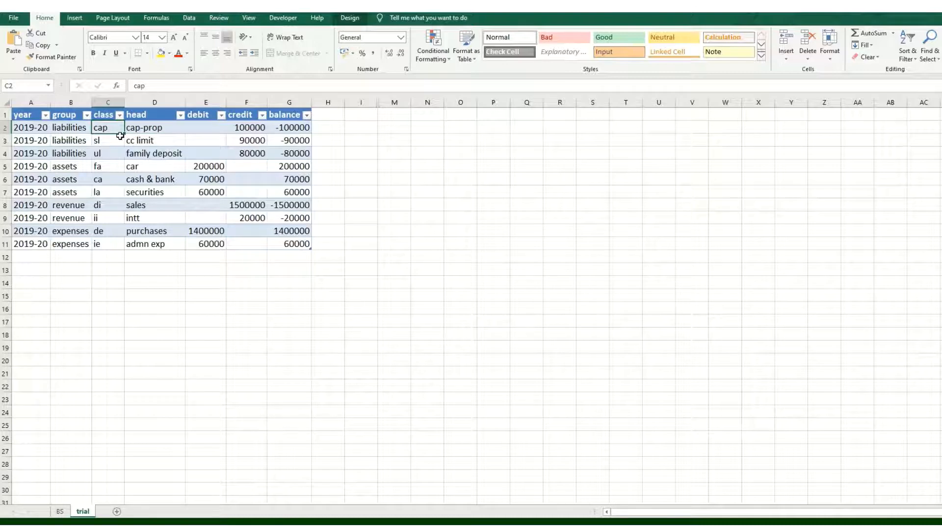
left_click(156, 142)
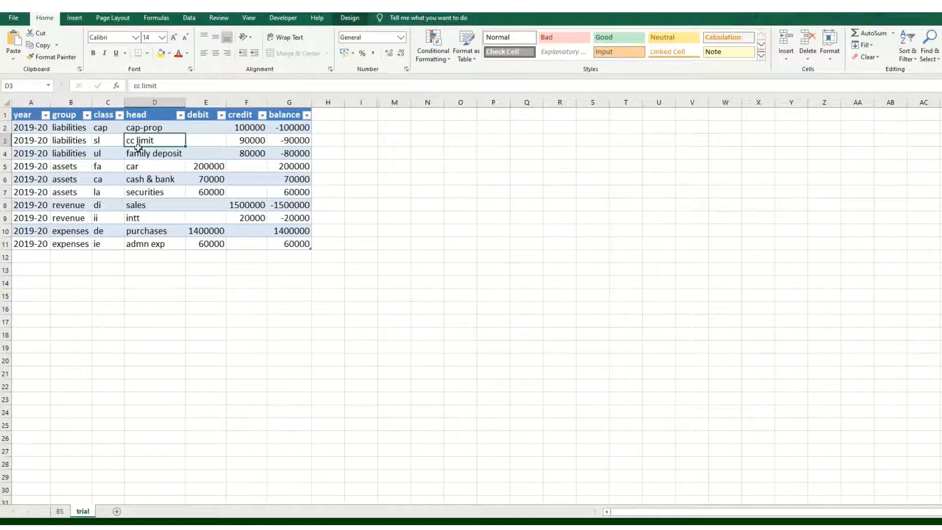
left_click(110, 142)
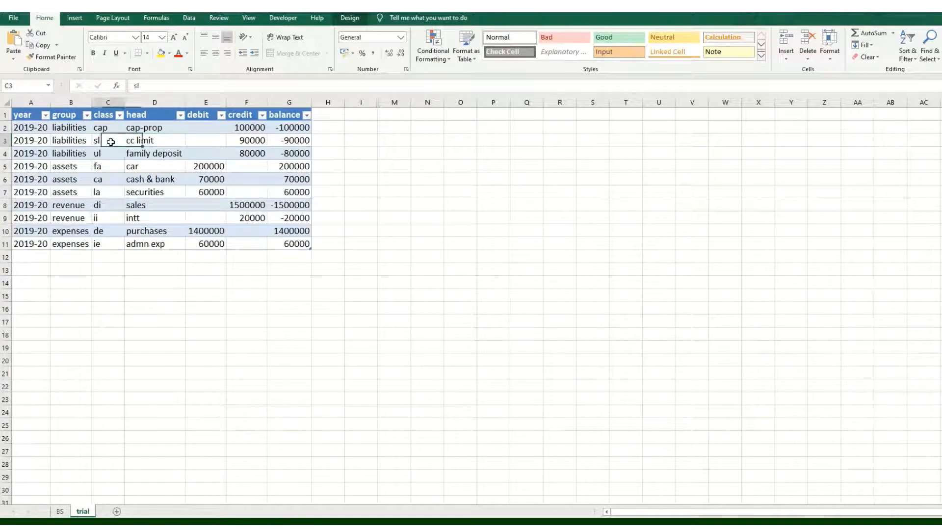
left_click(144, 157)
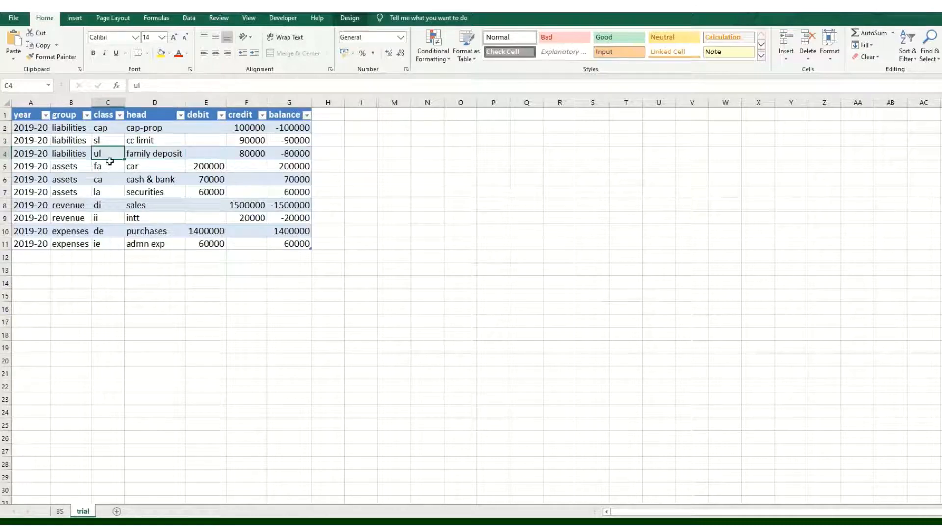
left_click(143, 170)
left_click(106, 169)
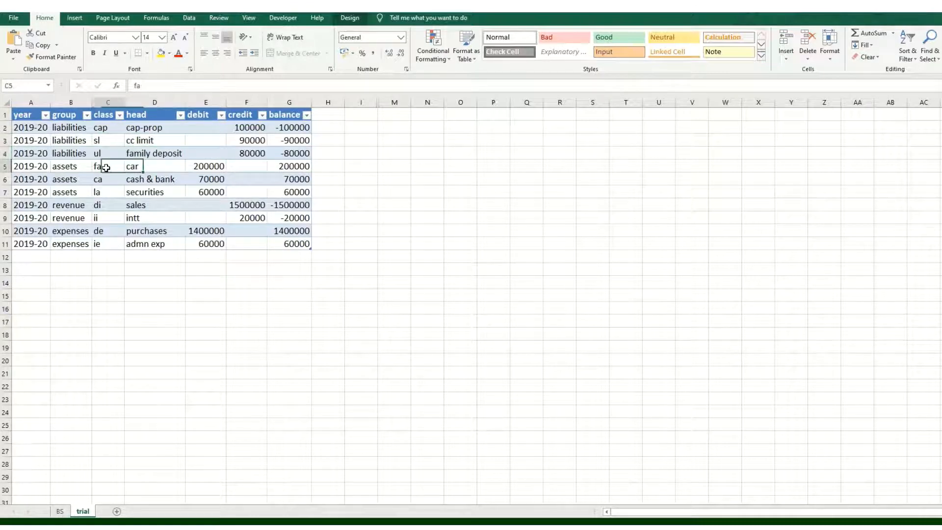
left_click(157, 185)
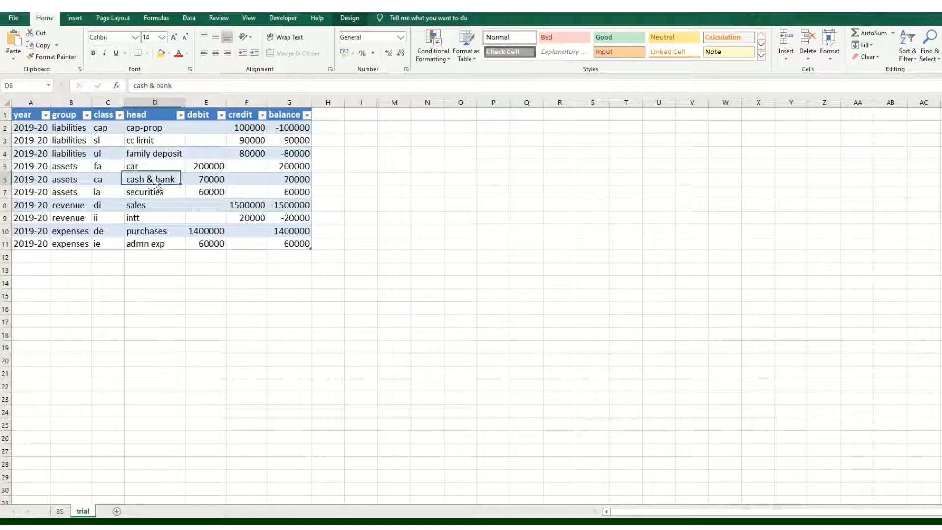
left_click(113, 180)
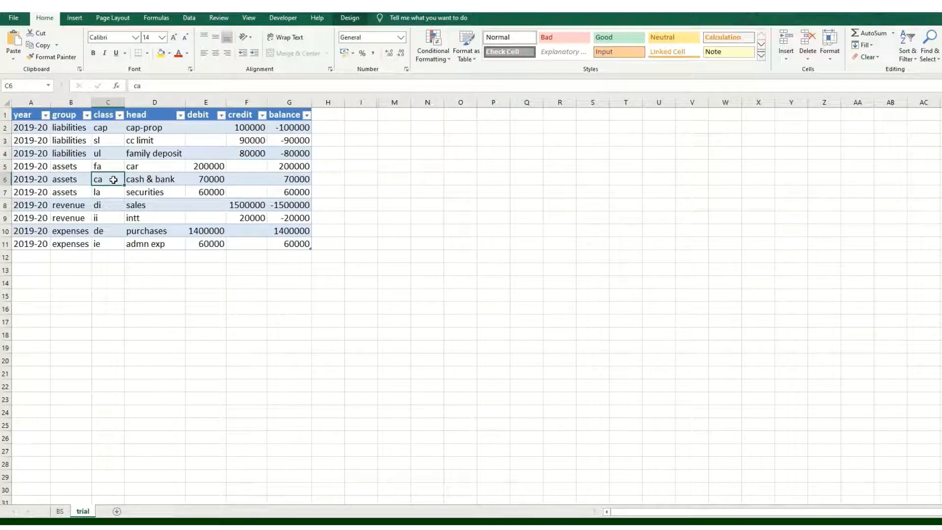
left_click(156, 192)
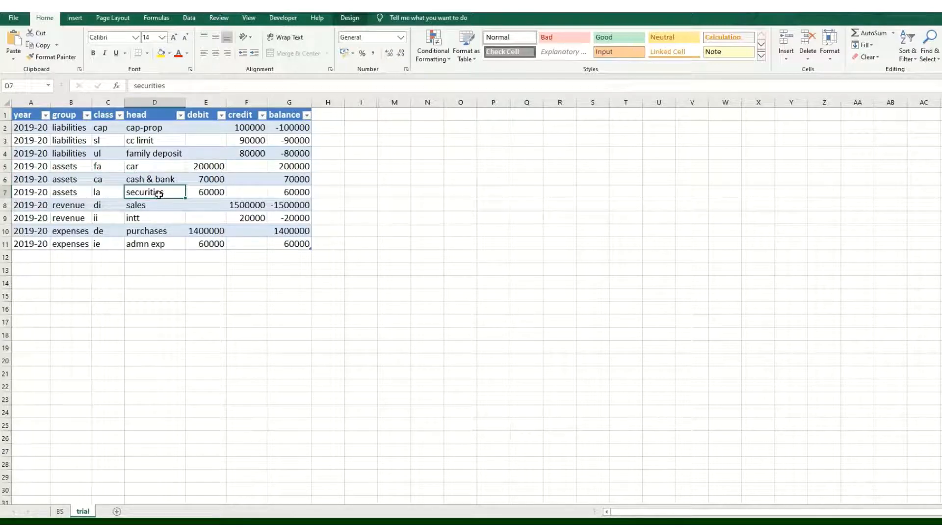
left_click(109, 196)
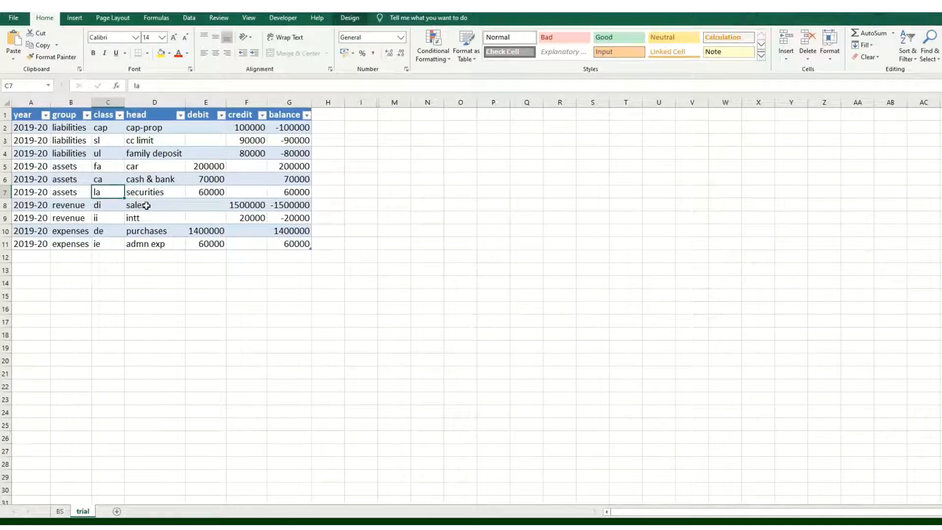
left_click_drag(142, 193, 169, 131)
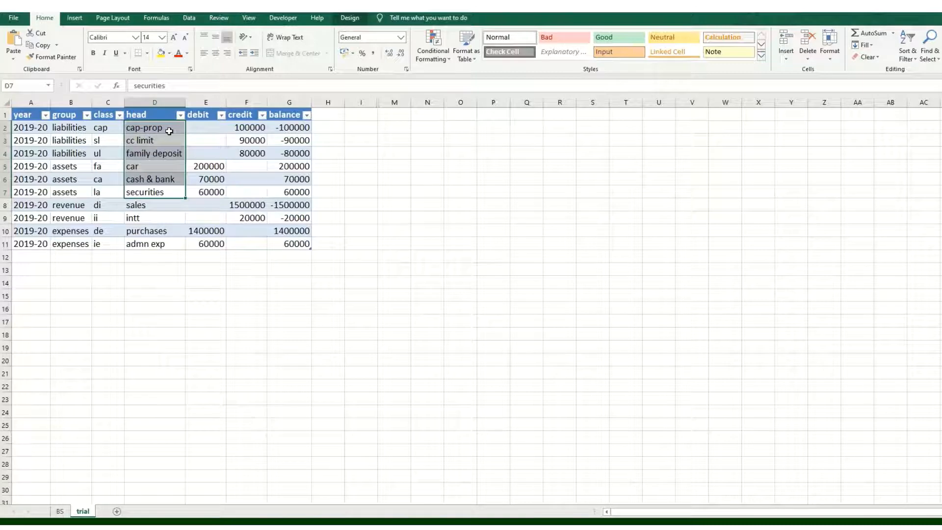
Examine the class codes of the revenue and expenses heads, from sales to admn exp
left_click(148, 206)
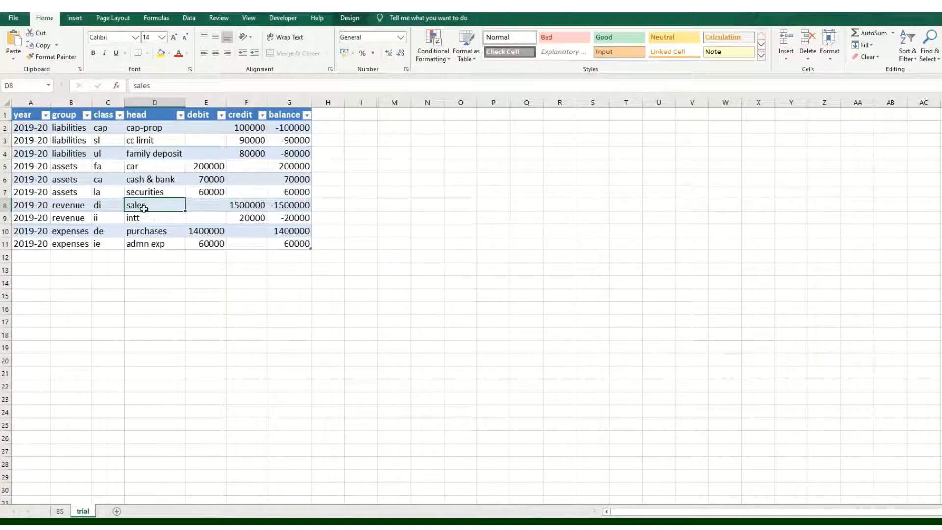
left_click(115, 207)
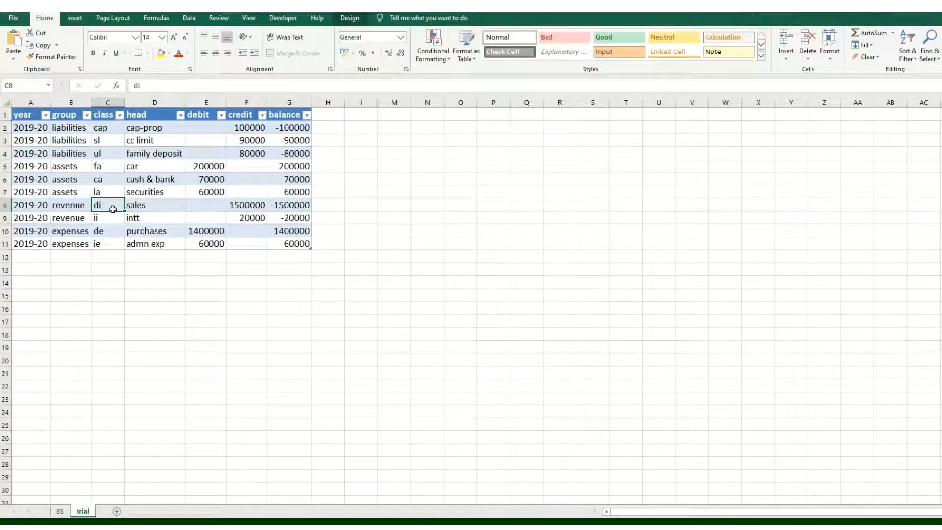
left_click(150, 220)
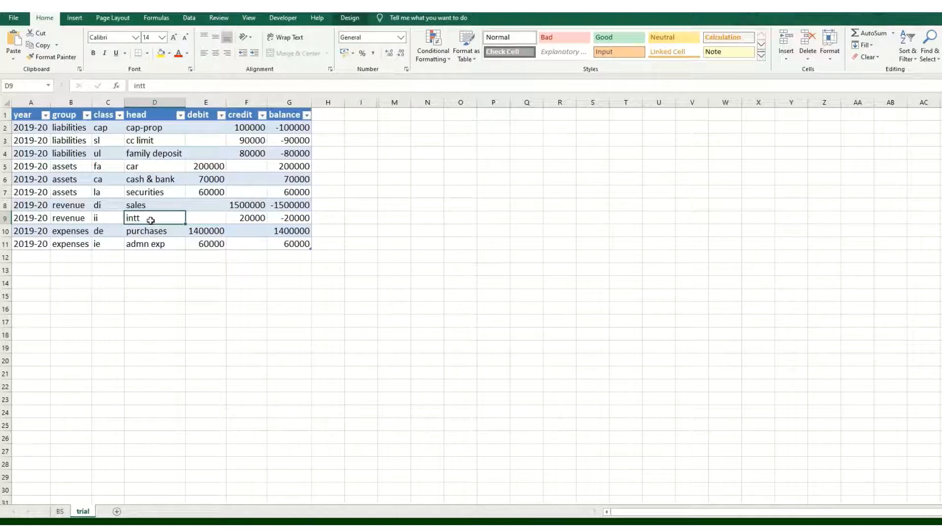
left_click(108, 219)
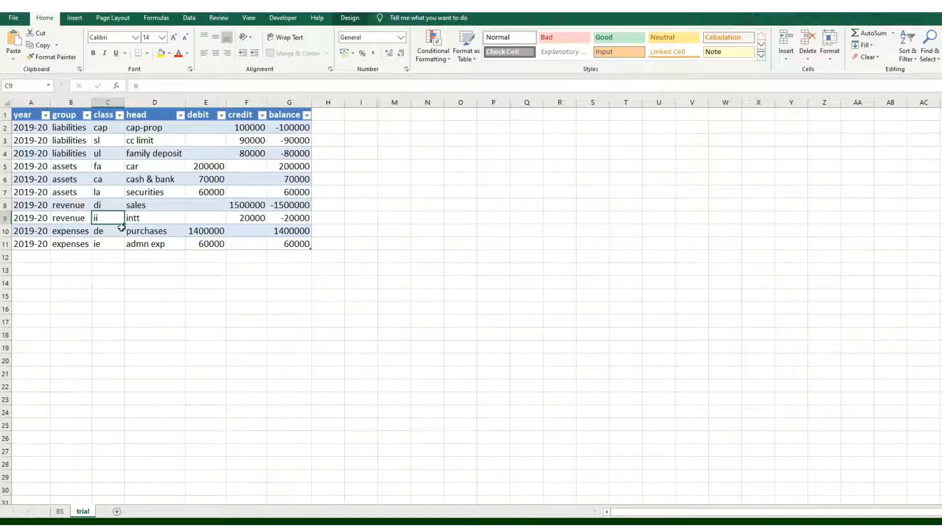
left_click(148, 231)
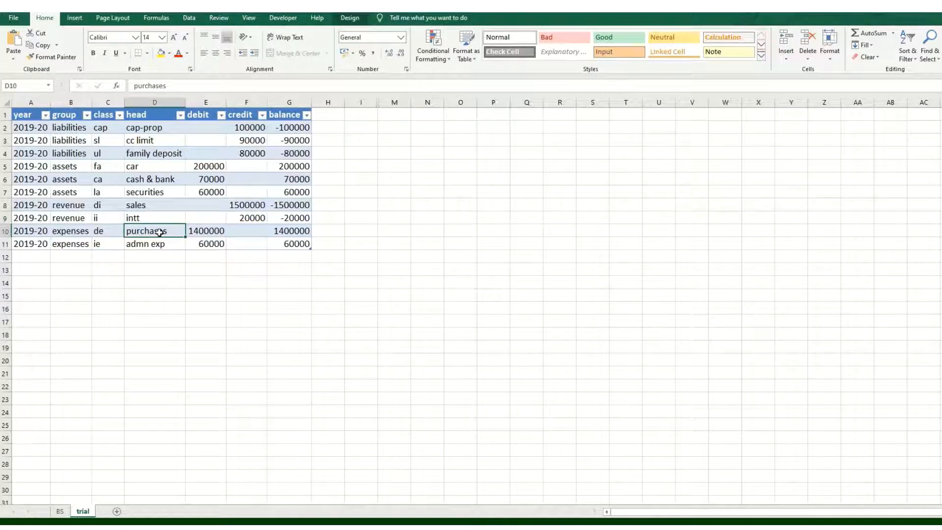
left_click(118, 231)
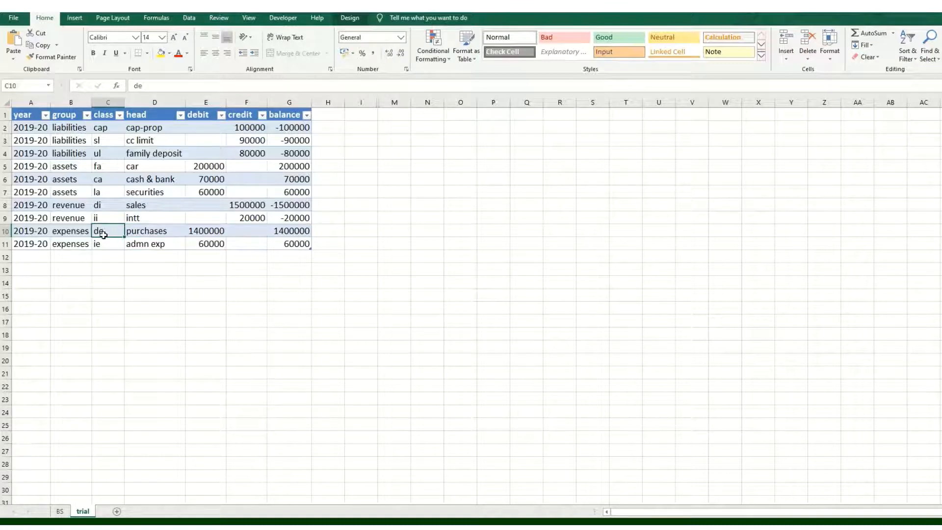
left_click(150, 245)
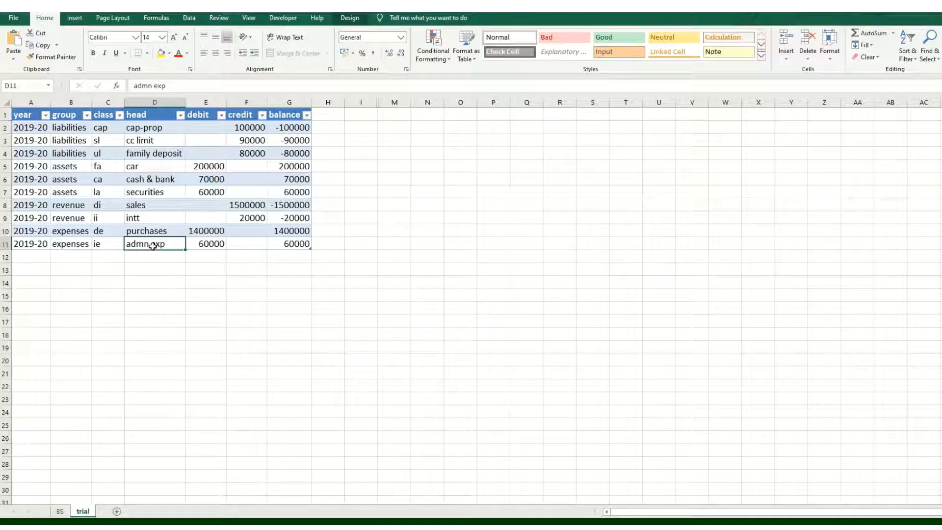
left_click(104, 248)
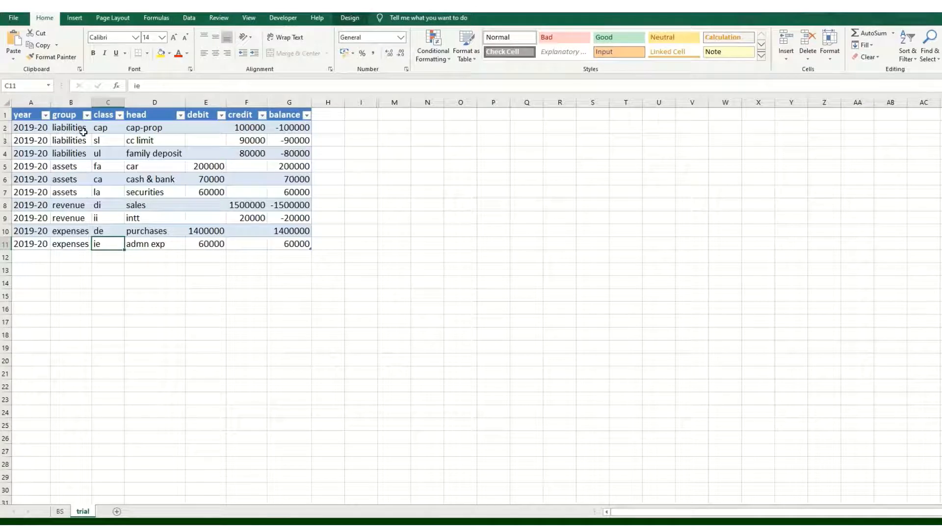
Recheck the four group names and the class codes in the revenue and expenses rows
left_click_drag(82, 129, 72, 180)
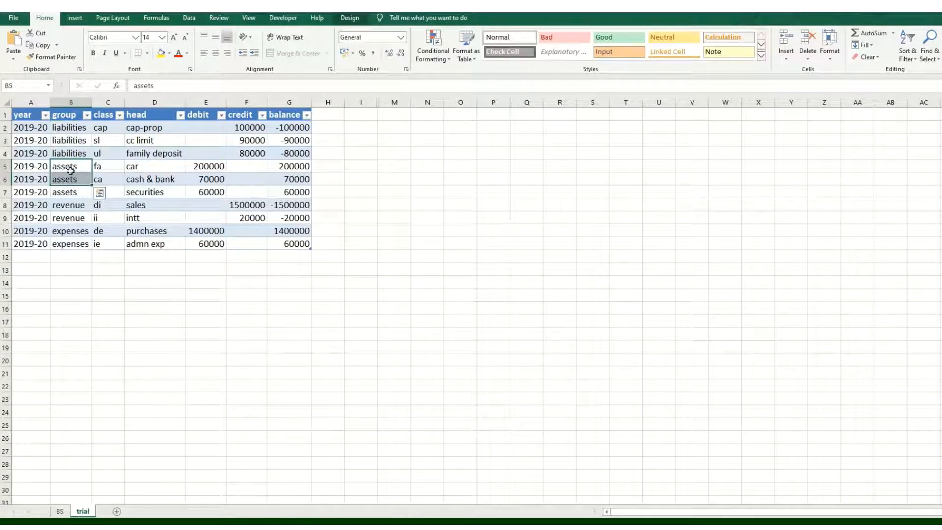
left_click(80, 207)
left_click(81, 231)
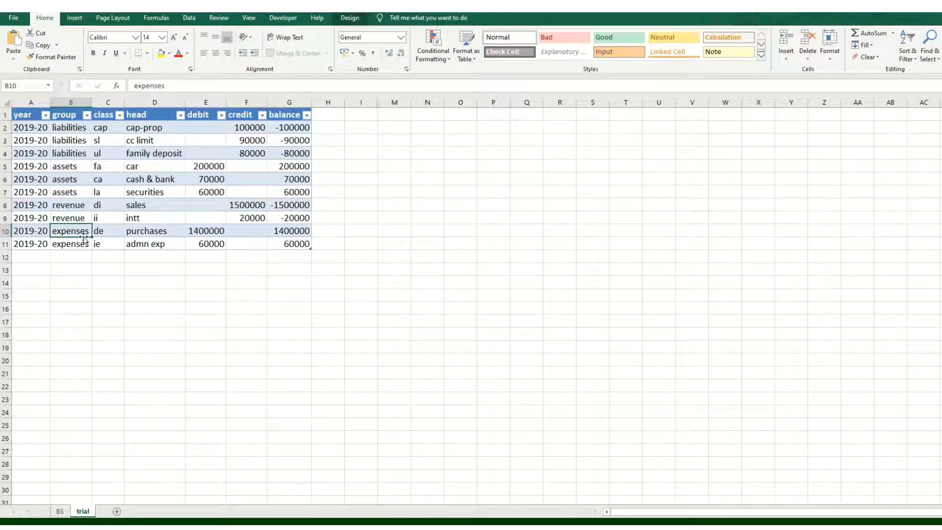
left_click(106, 207)
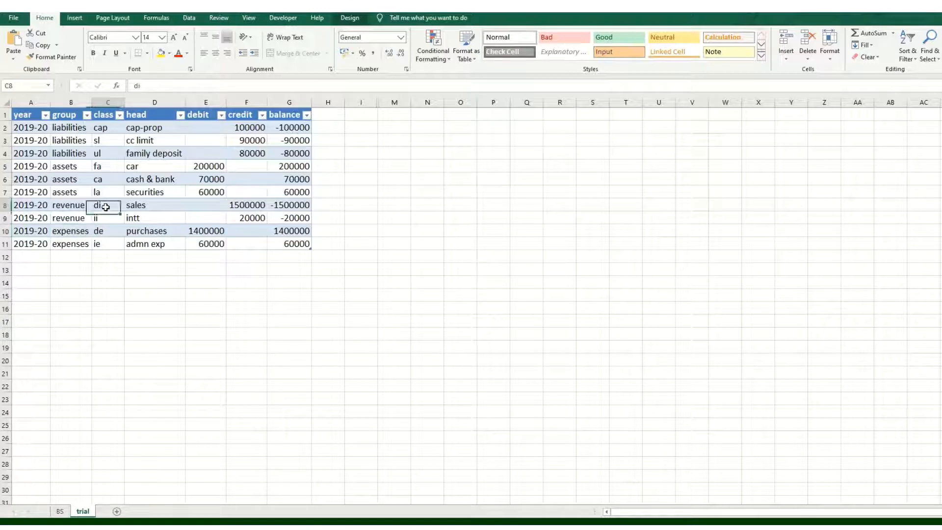
left_click(109, 216)
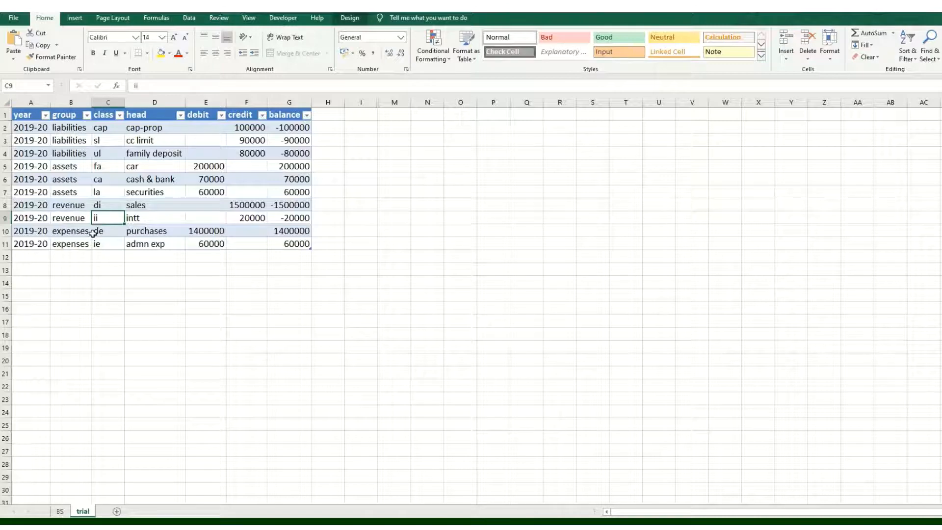
left_click(109, 233)
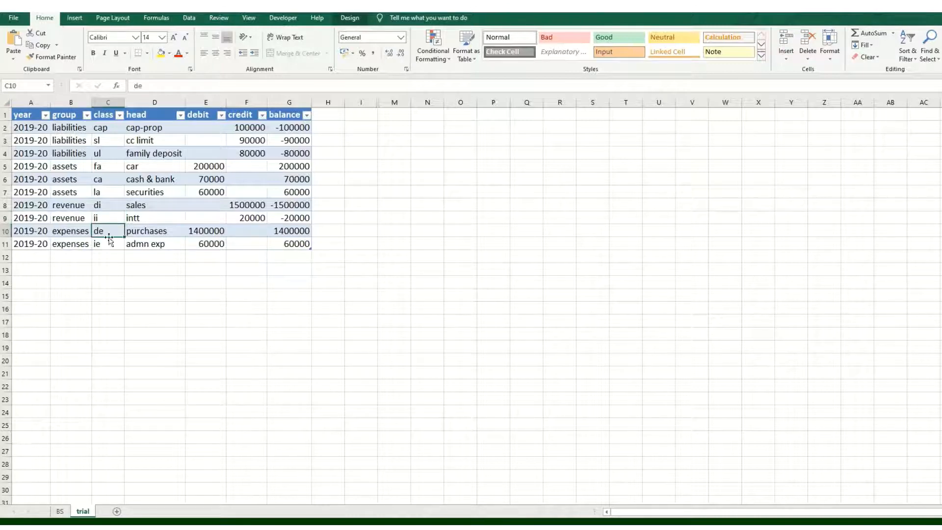
left_click(111, 245)
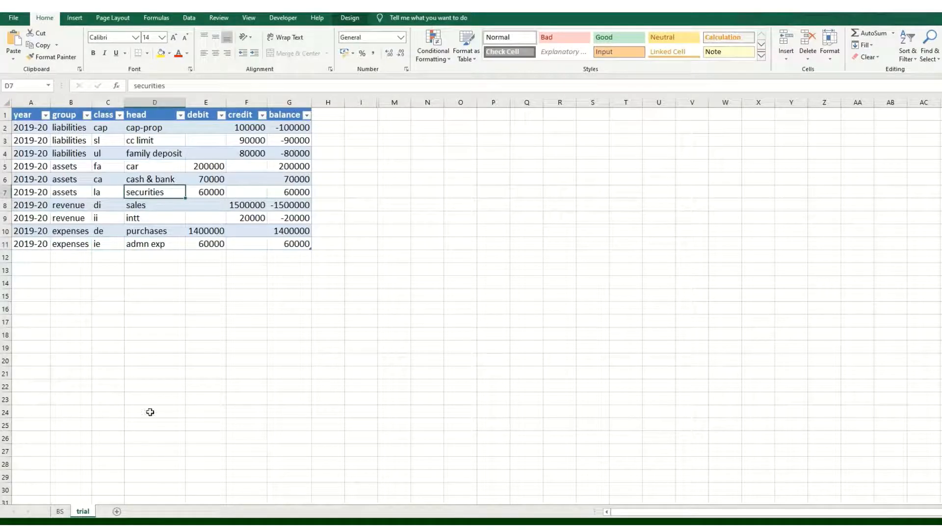
In the BS sheet's PivotTable, add group, class and head as row fields and the sum of balance as values
left_click(60, 511)
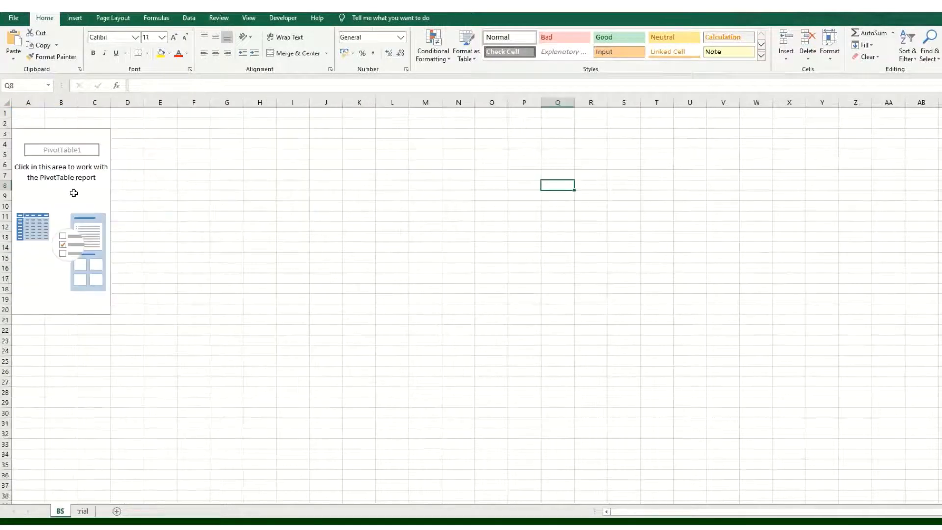
left_click(74, 195)
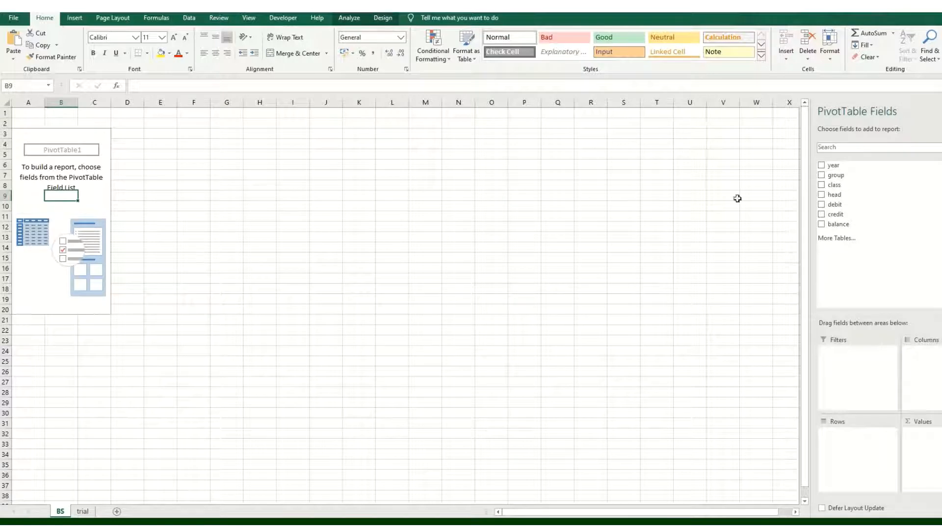
left_click(823, 176)
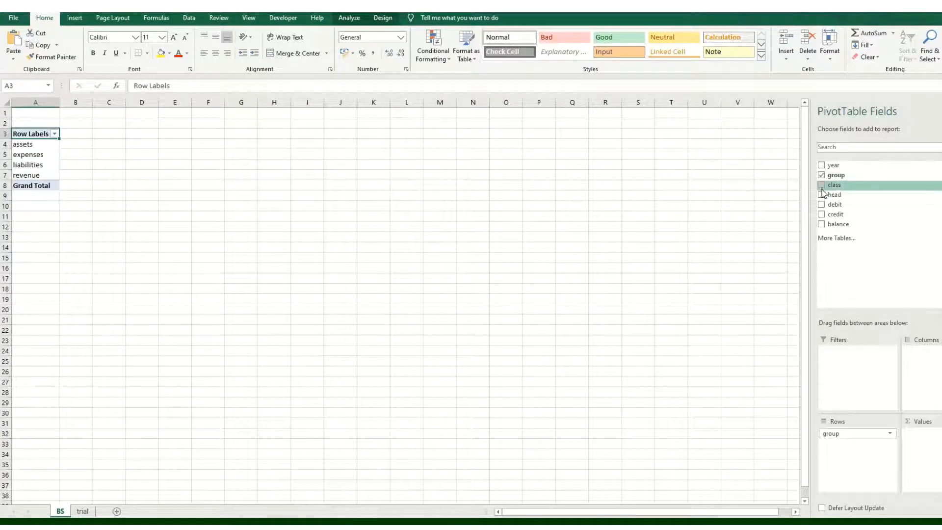
left_click(822, 186)
left_click(822, 194)
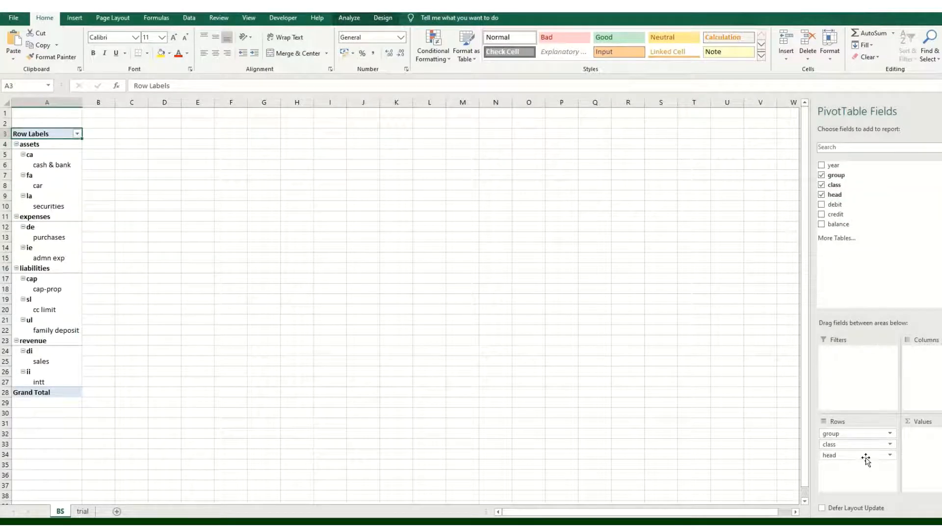
left_click(822, 225)
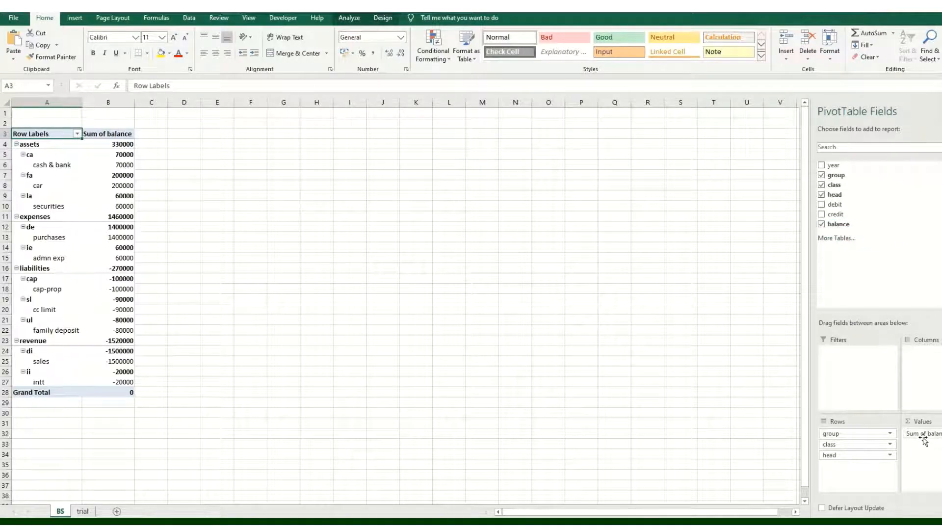
Add year as a report filter to the PivotTable and filter the group field to assets and liabilities only
left_click(823, 166)
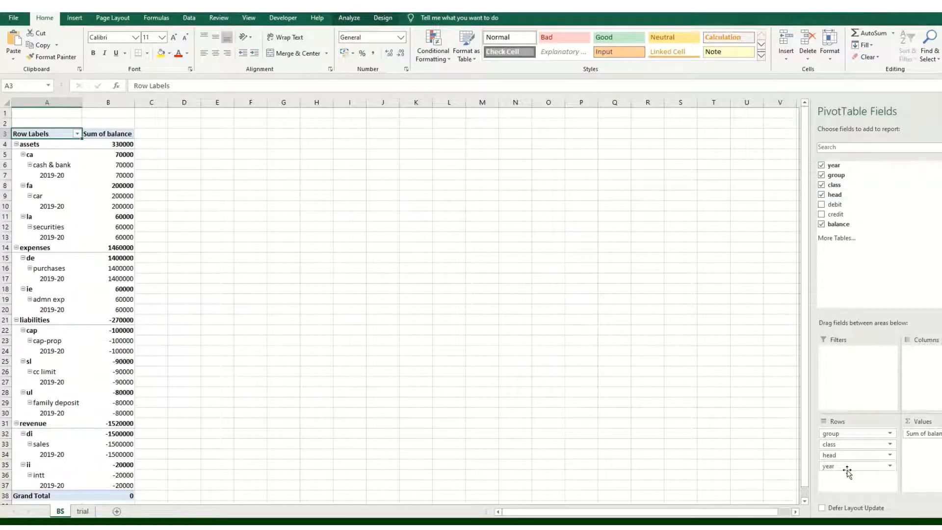
left_click_drag(848, 467, 845, 363)
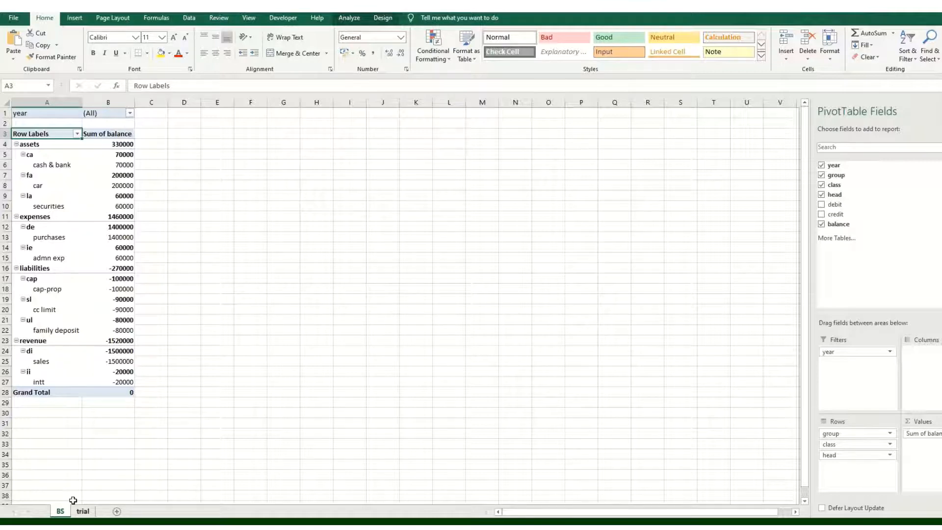
left_click(77, 134)
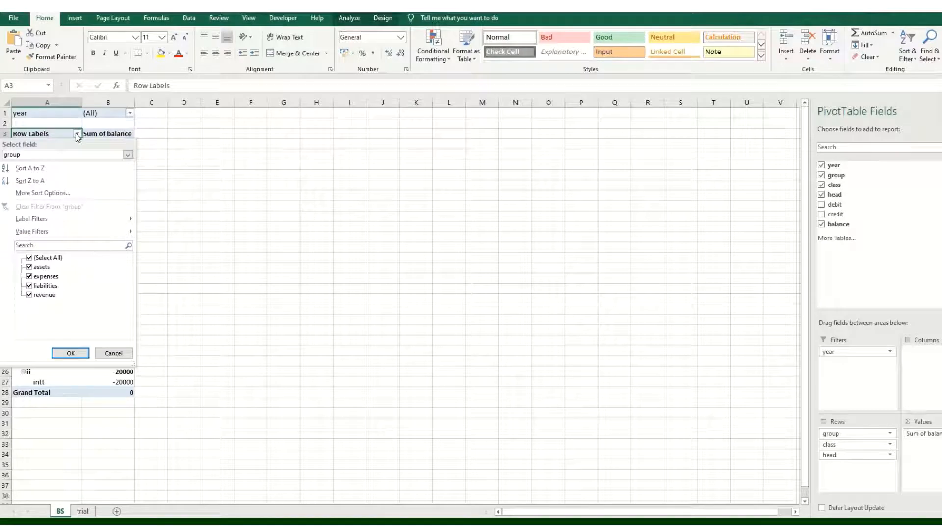
left_click(31, 258)
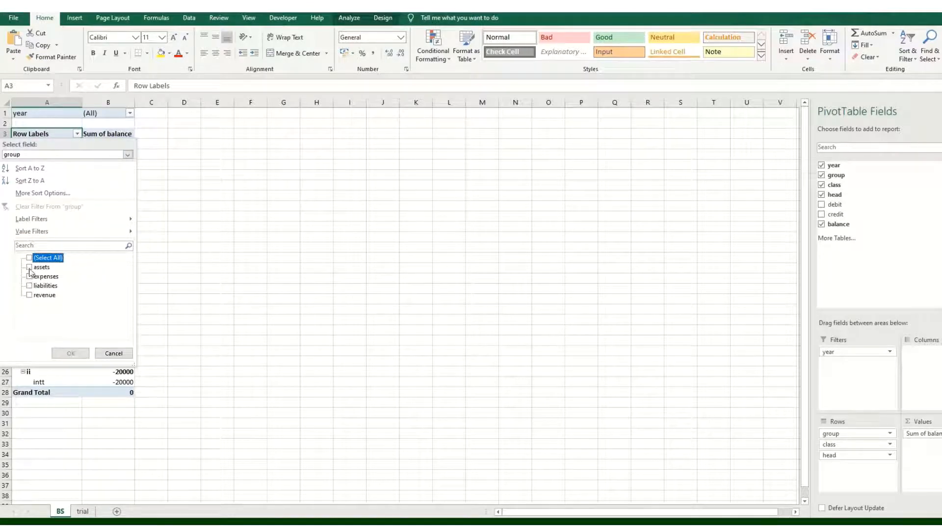
left_click(29, 267)
left_click(30, 285)
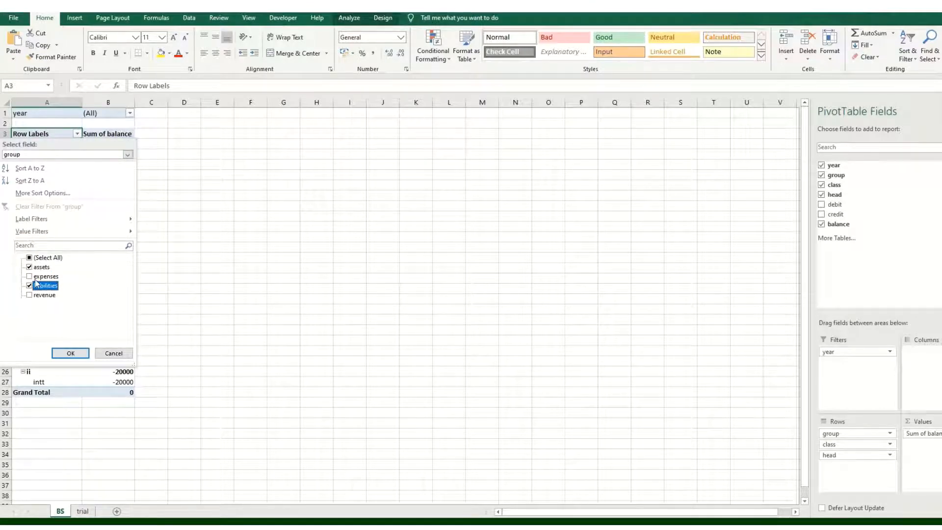
left_click(71, 353)
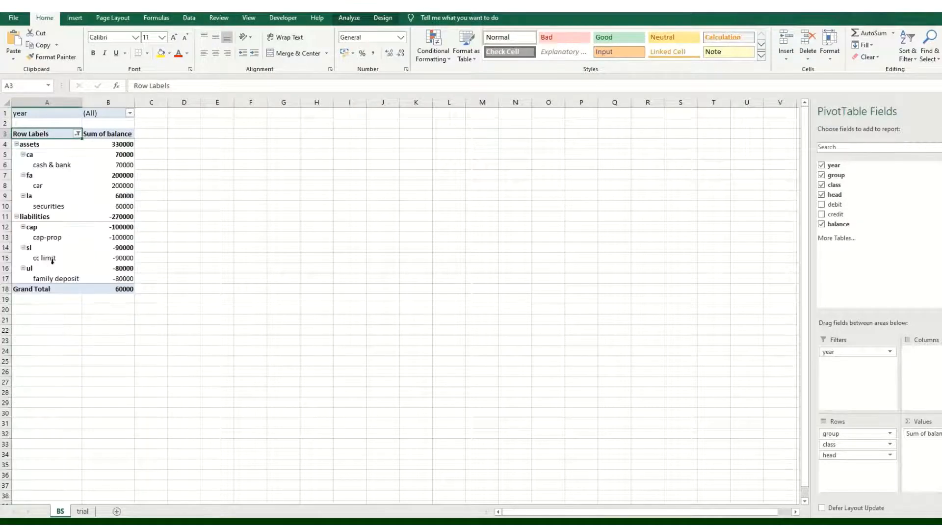
Reorder the PivotTable rows so that the liabilities group precedes assets and class fa precedes ca
left_click(39, 218)
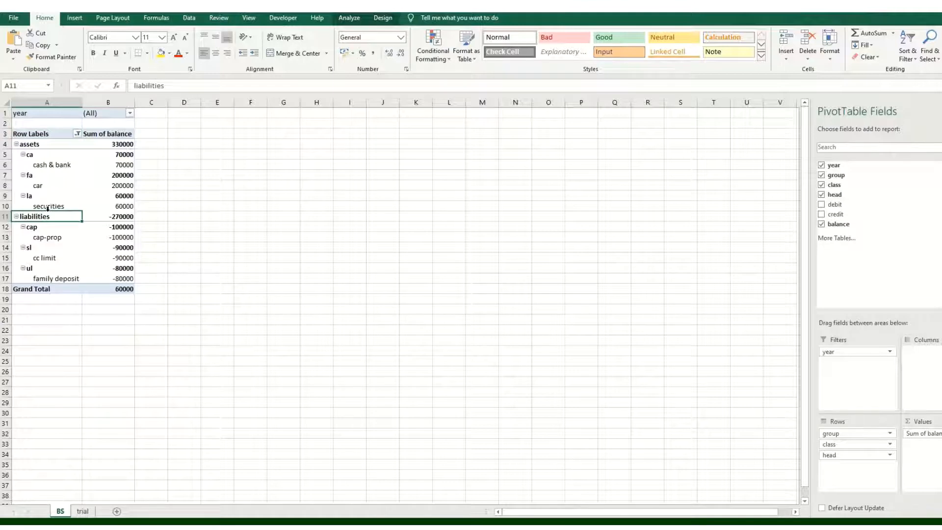
left_click_drag(49, 219, 63, 149)
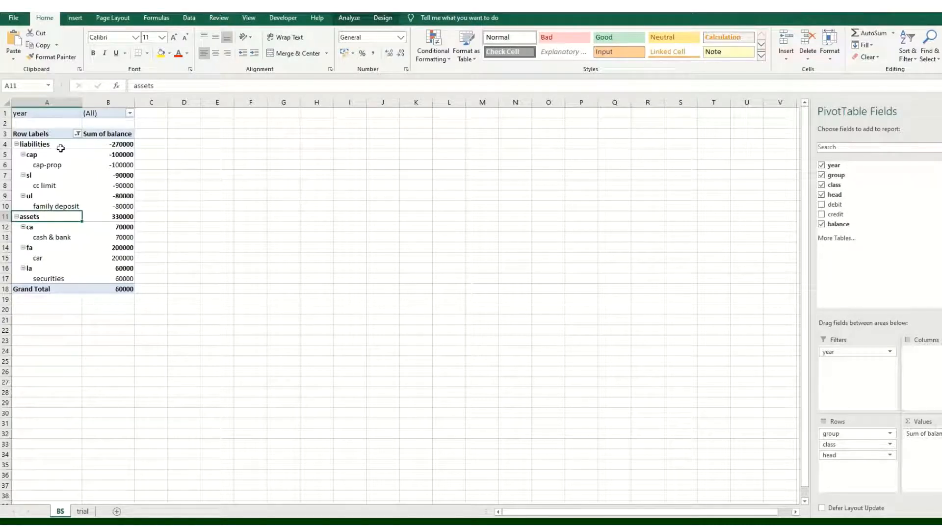
left_click(44, 156)
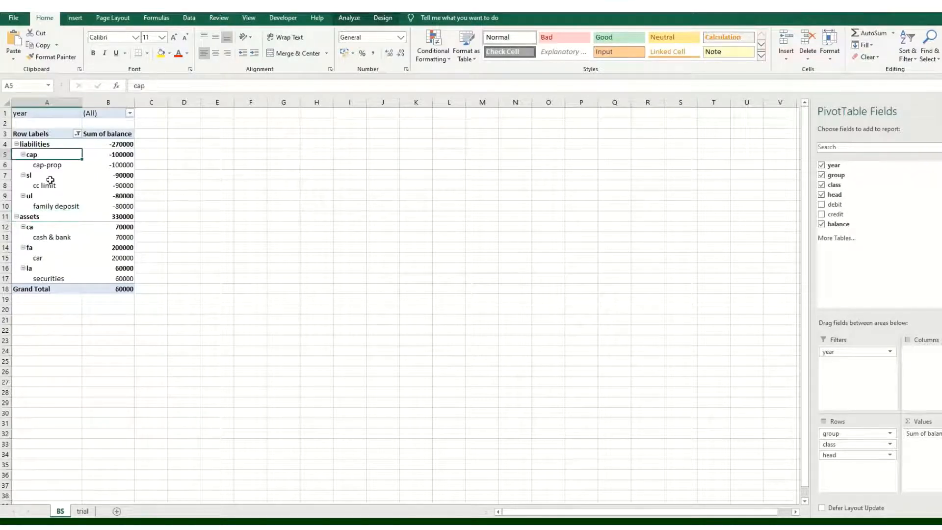
left_click(32, 178)
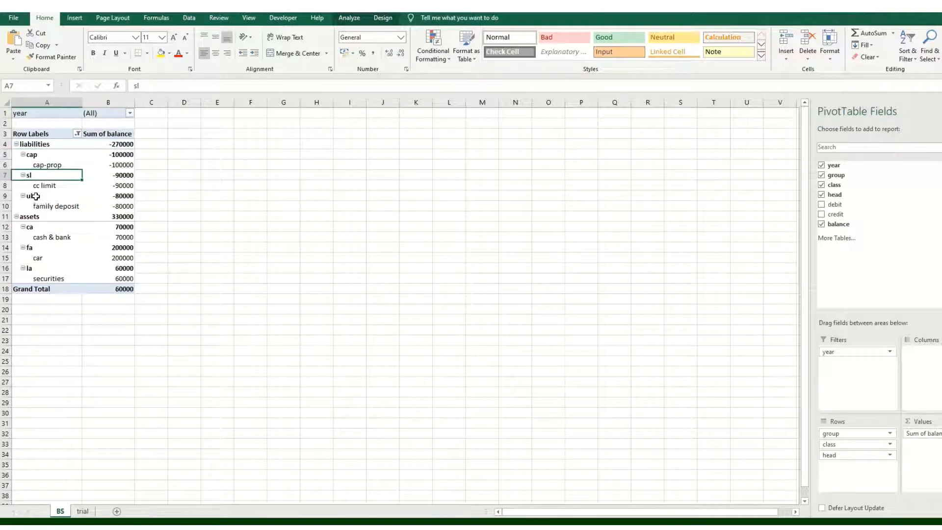
left_click(37, 197)
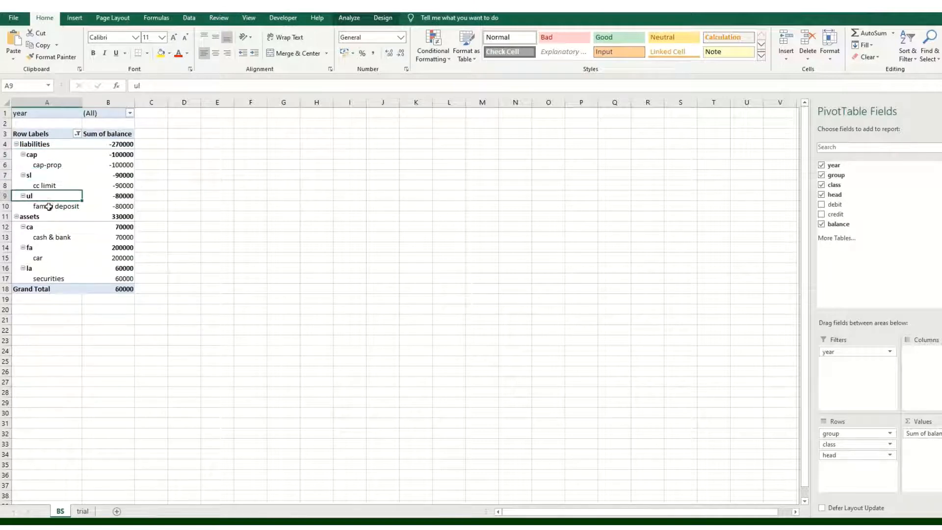
left_click(33, 248)
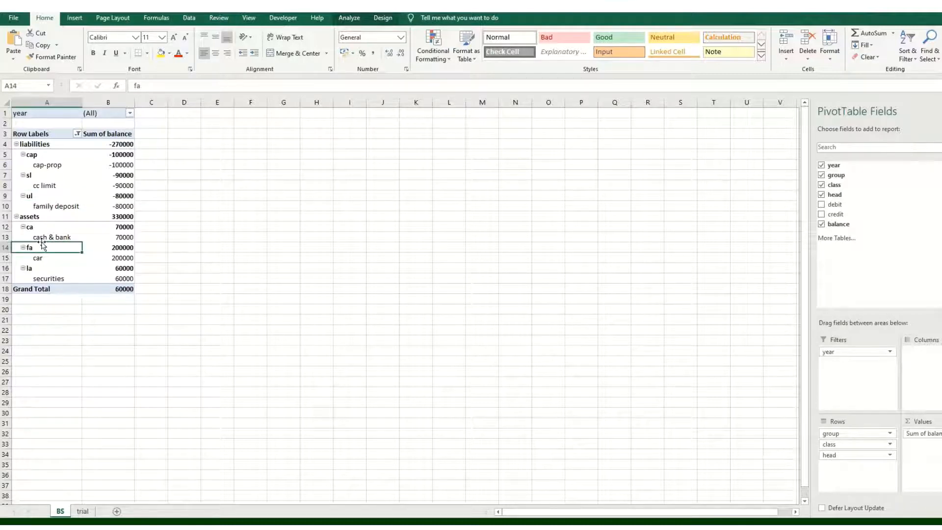
left_click_drag(43, 244, 45, 229)
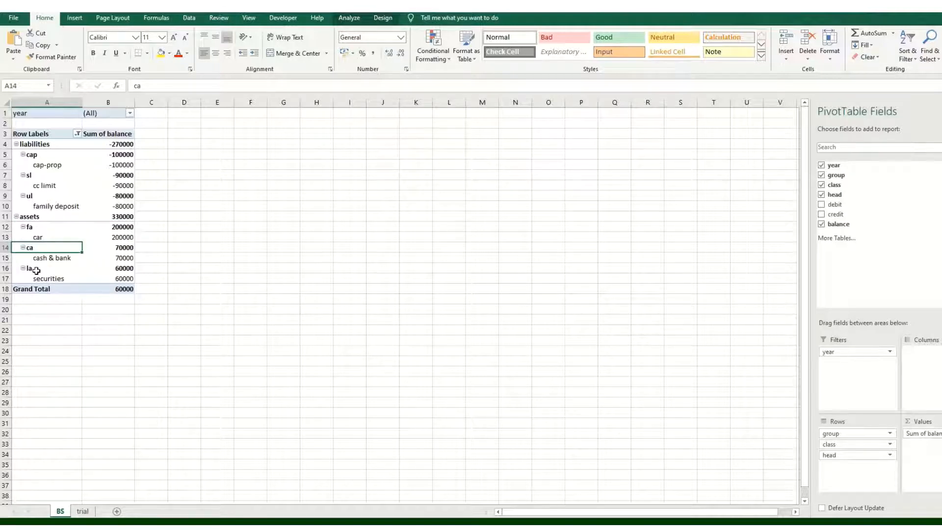
Change the PivotTable's report layout to tabular form
left_click(84, 186)
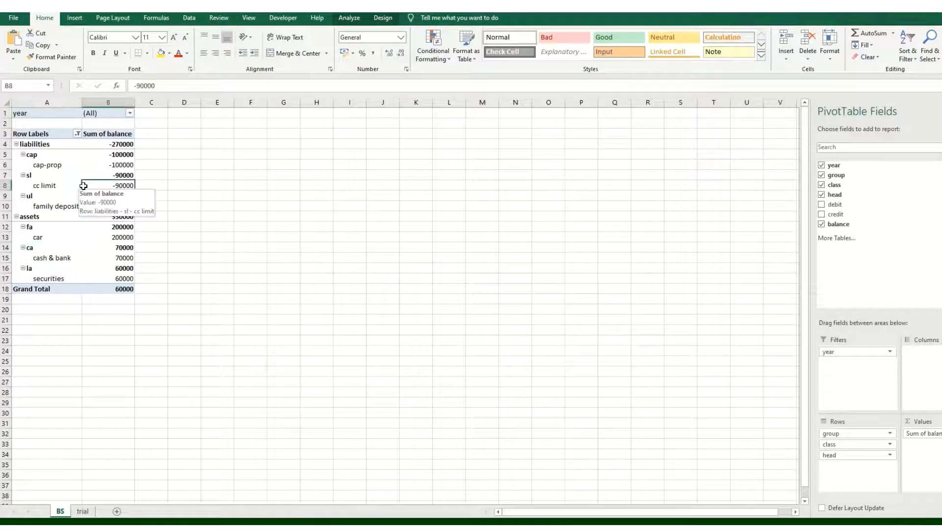
left_click(378, 19)
left_click(69, 47)
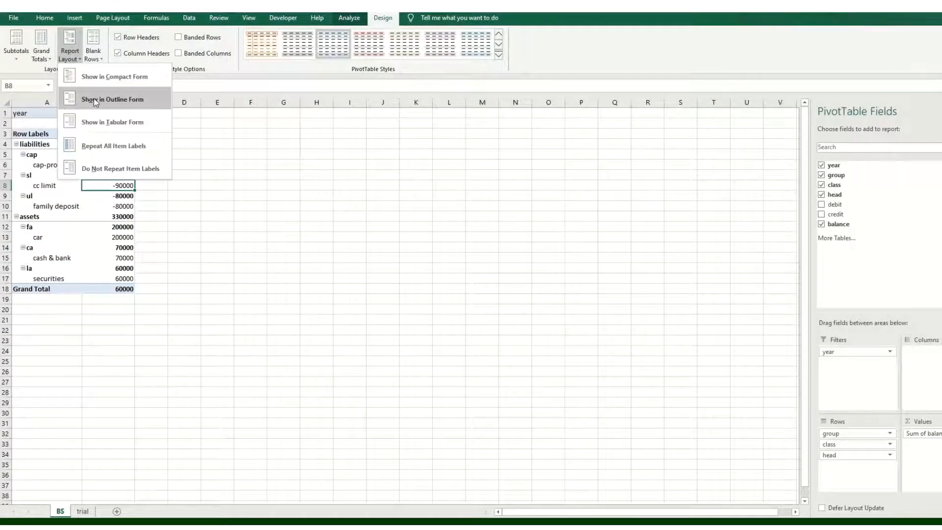
left_click(103, 122)
Insert a blank line after each PivotTable item and show all subtotals at the bottom of each group
left_click(93, 49)
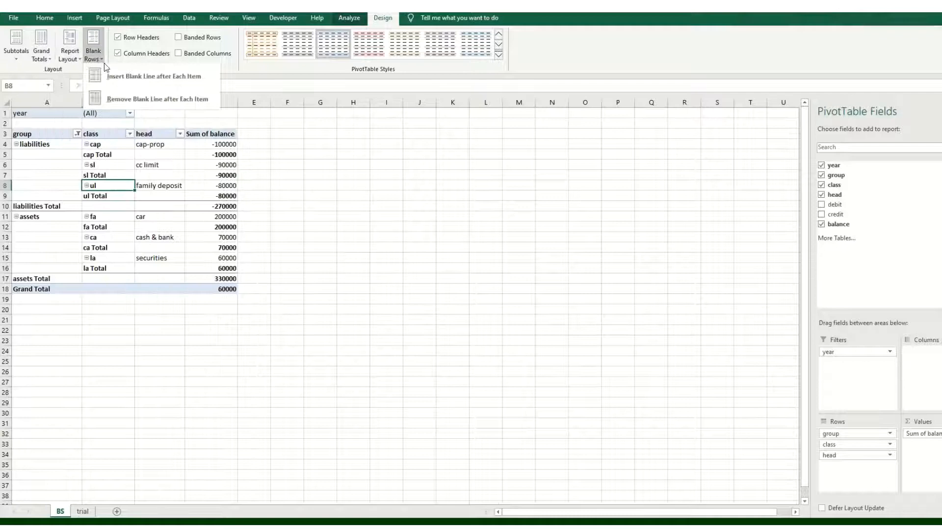
left_click(135, 81)
left_click(17, 44)
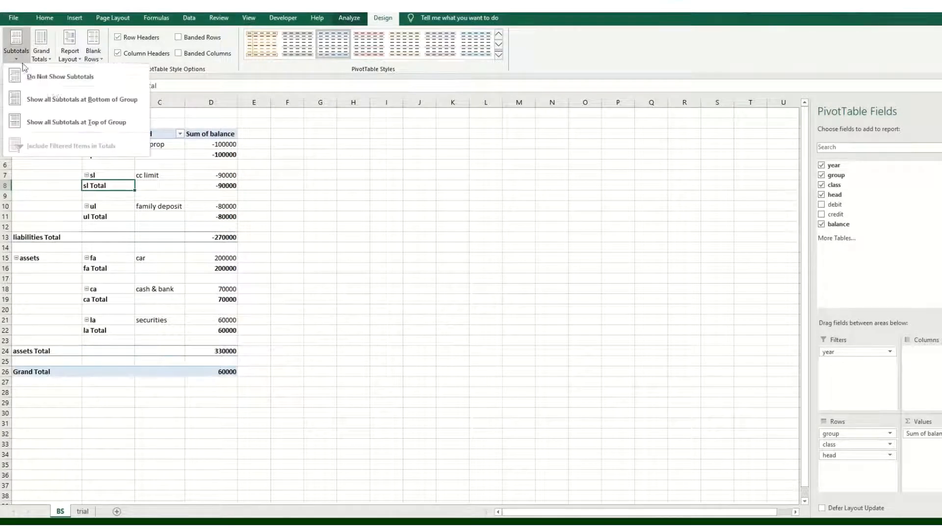
left_click(63, 100)
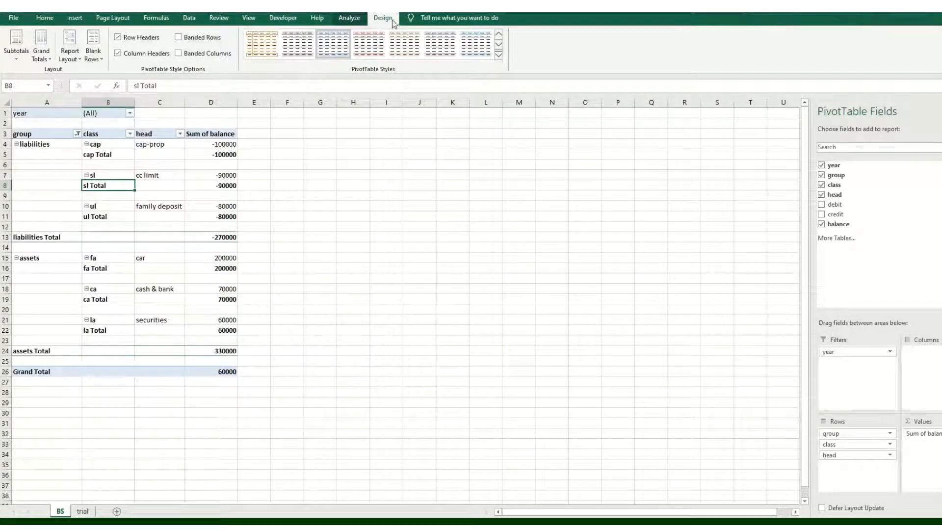
left_click(70, 49)
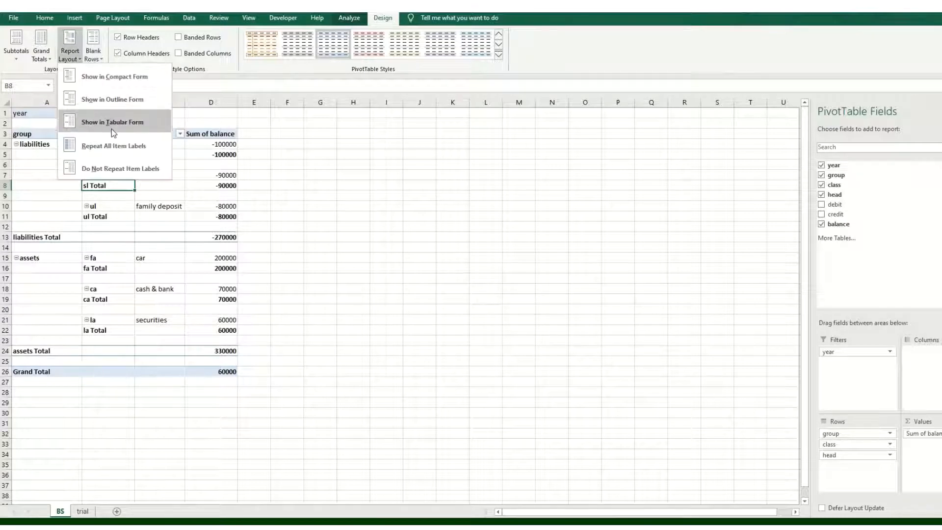
left_click(94, 47)
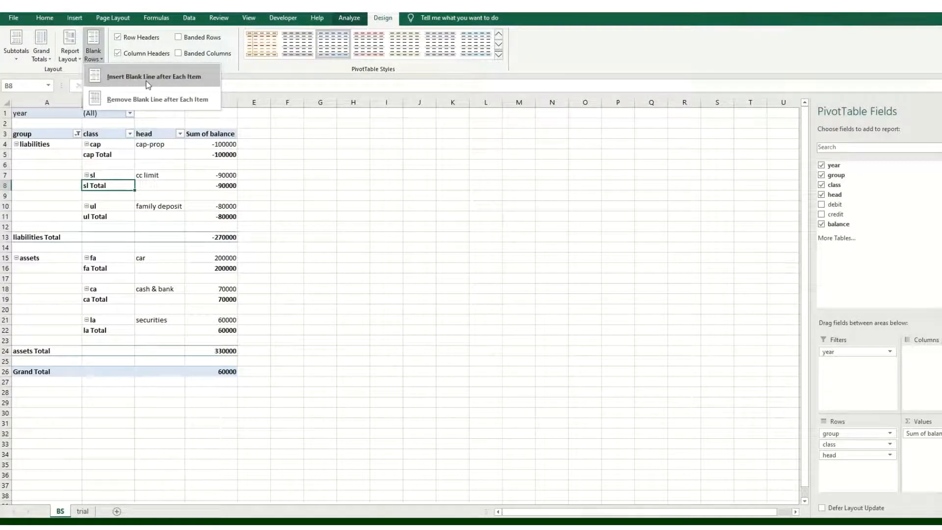
left_click(16, 49)
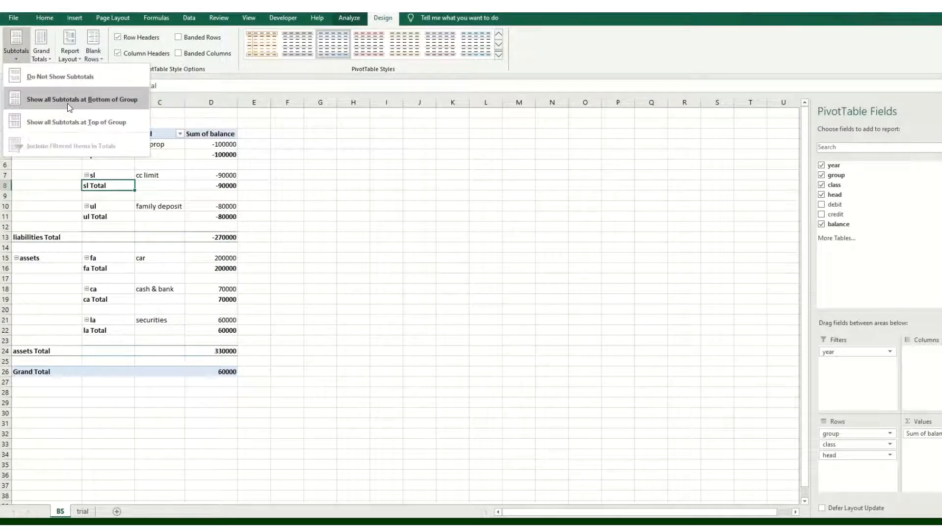
left_click(178, 203)
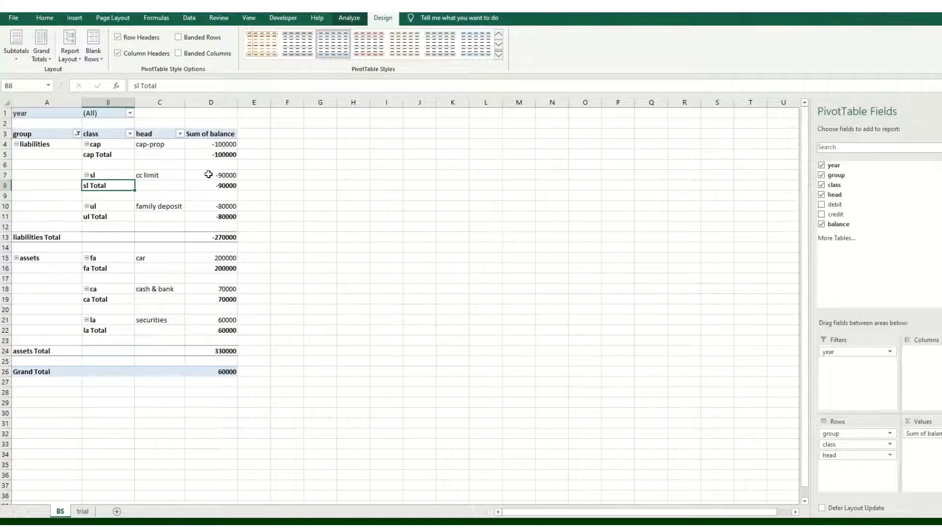
Change the custom name of the Sum of balance value field to "aMOUNTS (rS.)"
double_click(224, 136)
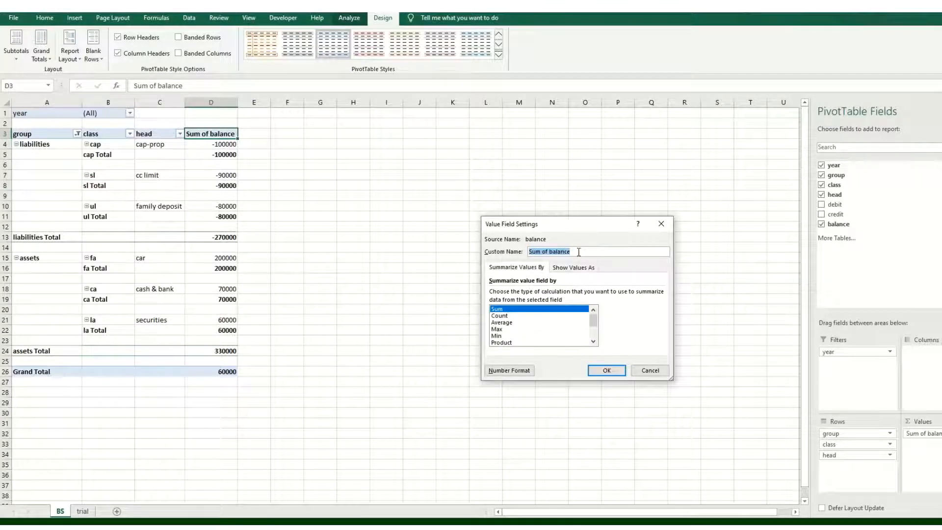
type("aMOUNTS (rS.")
key("Return")
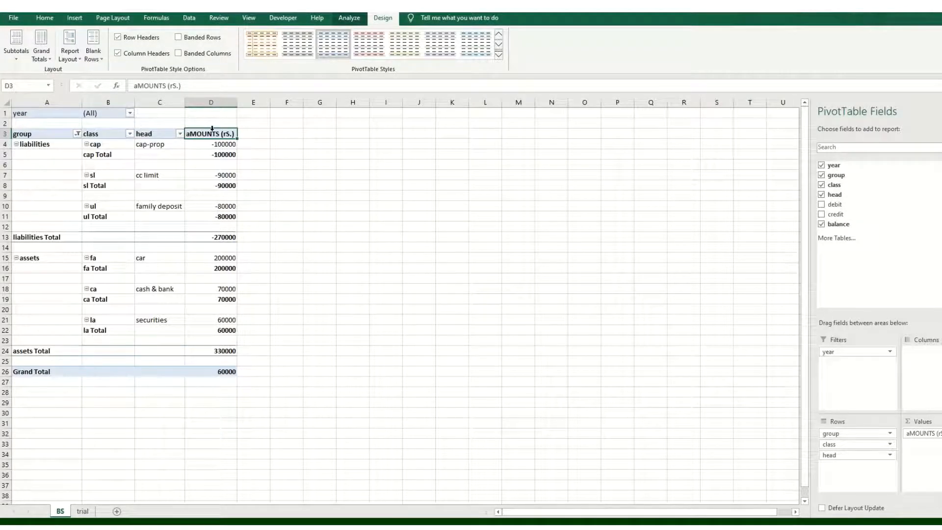
Try to correct the value column header to "Amounts (Rs.)" directly in its cell
type("Amoun")
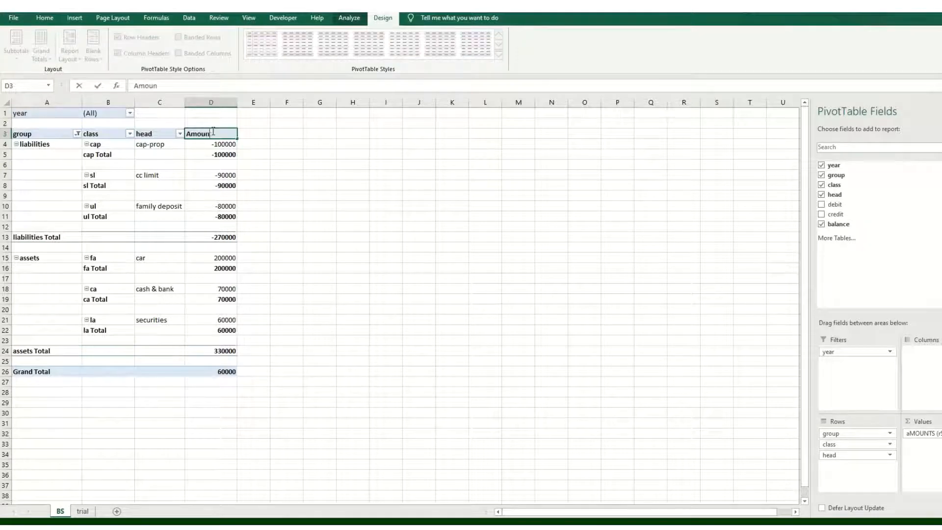
type("ts (Rs.)")
key("Return")
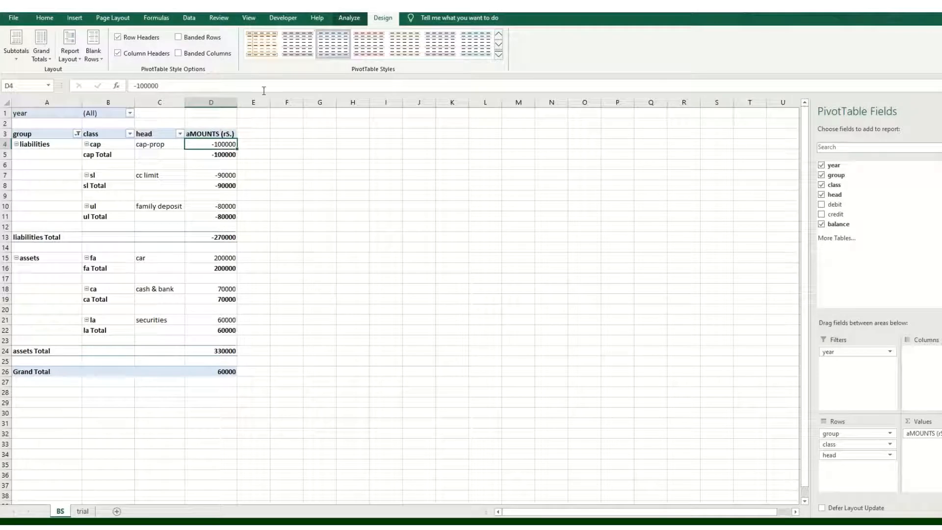
Re-enter the value field's name with corrected capitals and format it as ₹ Currency with two decimals and red negatives with a minus sign
double_click(228, 134)
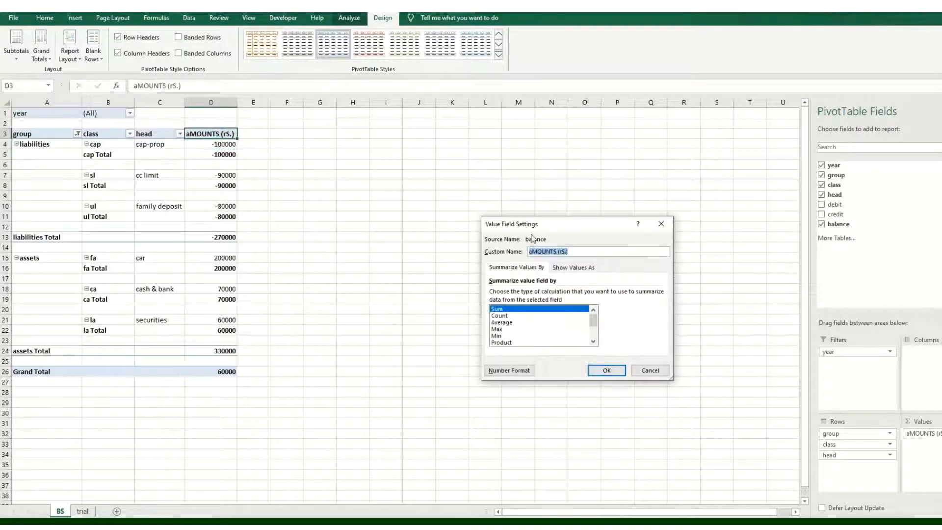
type("Amounts (Rs")
left_click(516, 371)
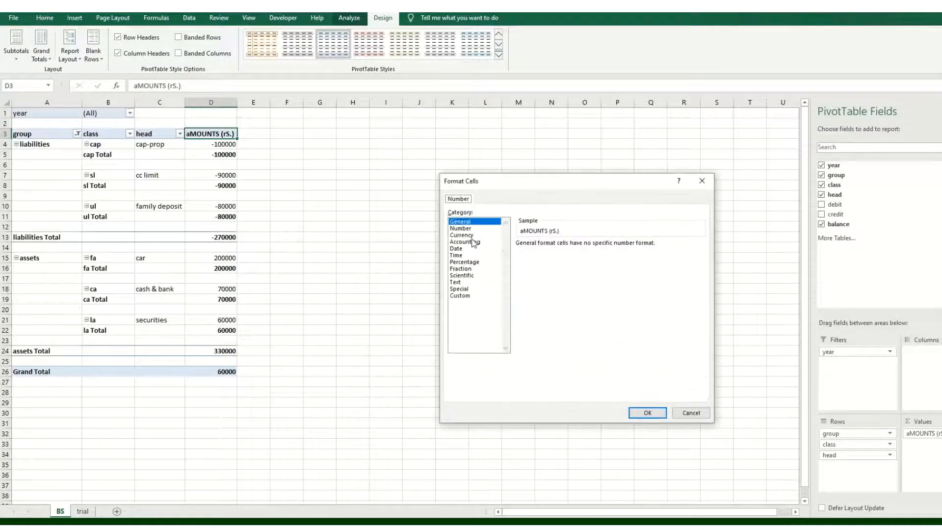
left_click(473, 236)
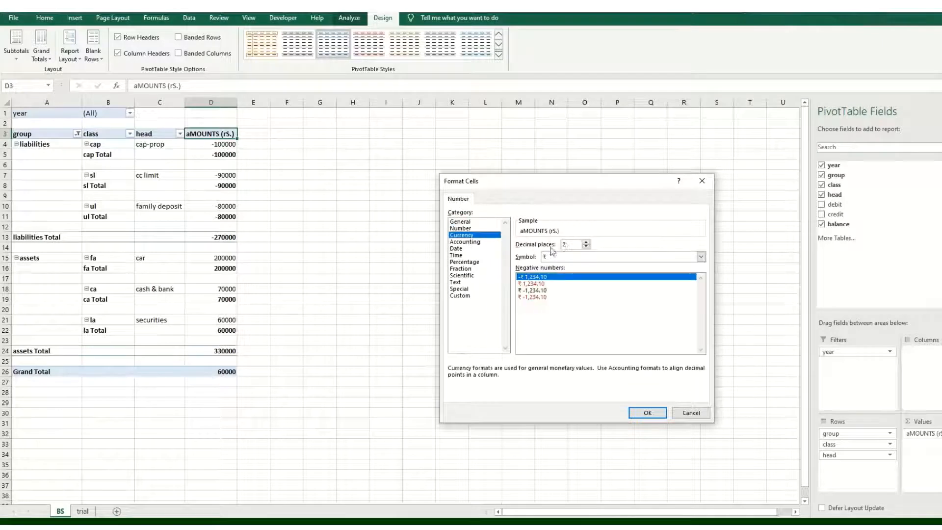
left_click(539, 297)
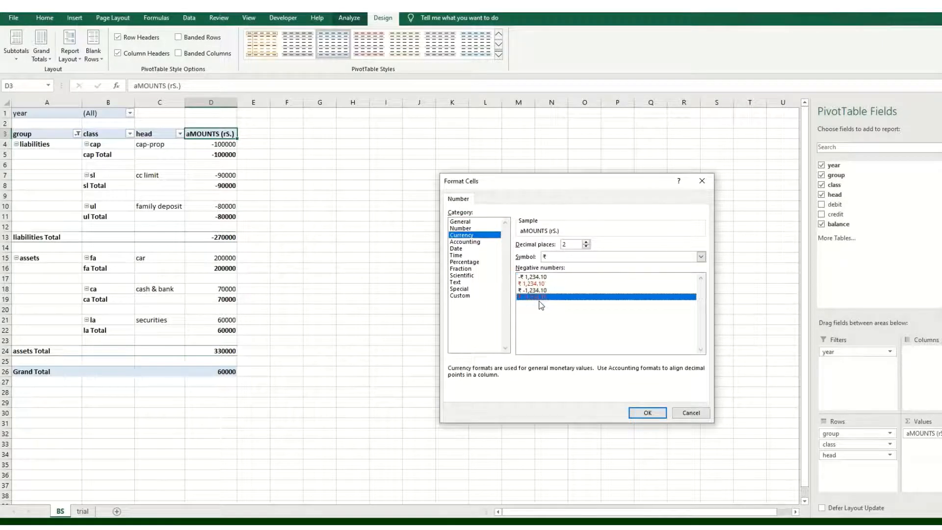
left_click(648, 412)
left_click(607, 370)
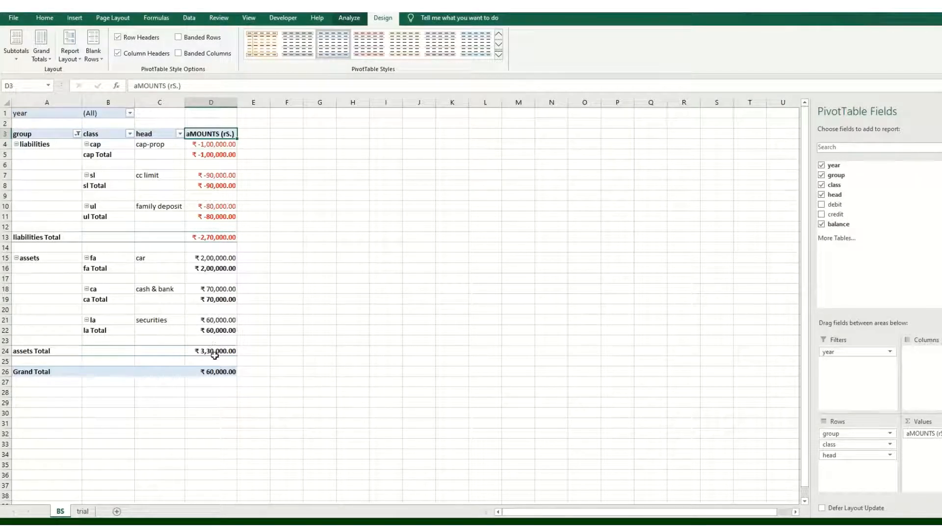
Duplicate the BS worksheet before the trial sheet and rename the copy as pl
left_click(223, 371)
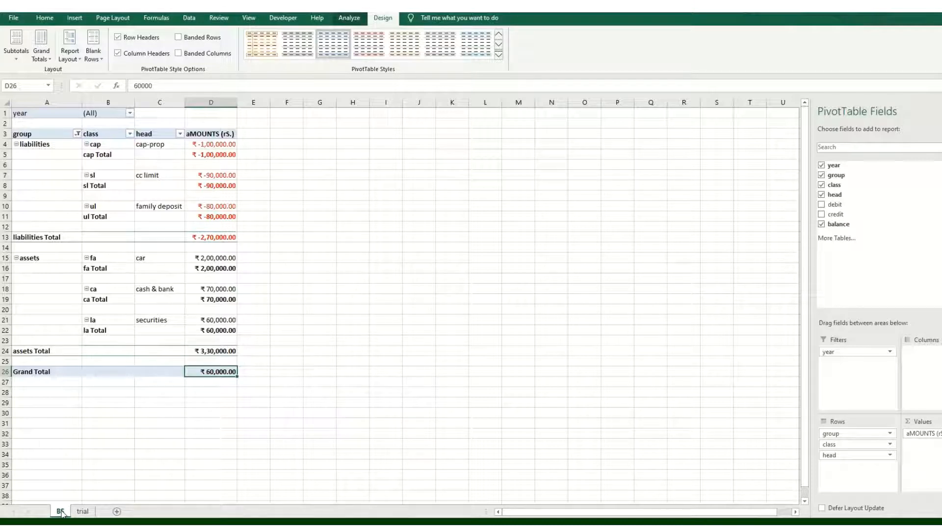
left_click_drag(61, 513, 85, 513)
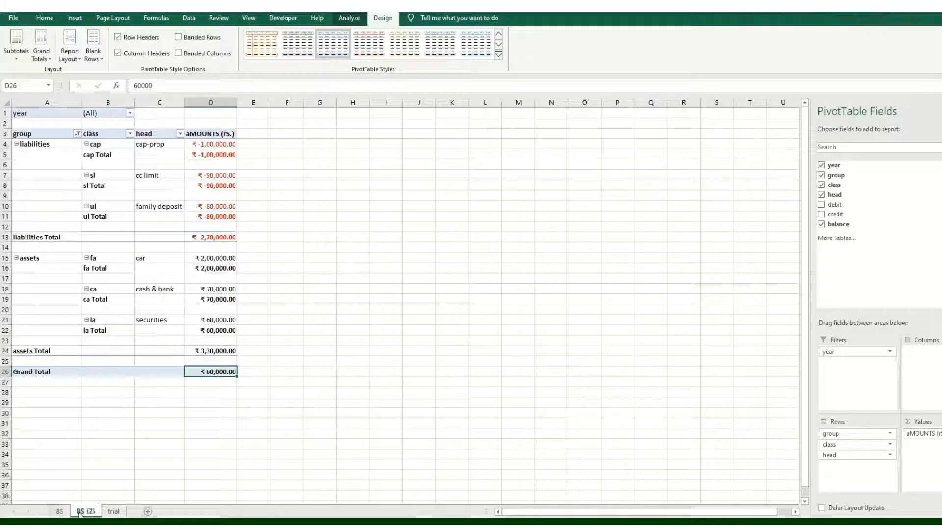
double_click(87, 513)
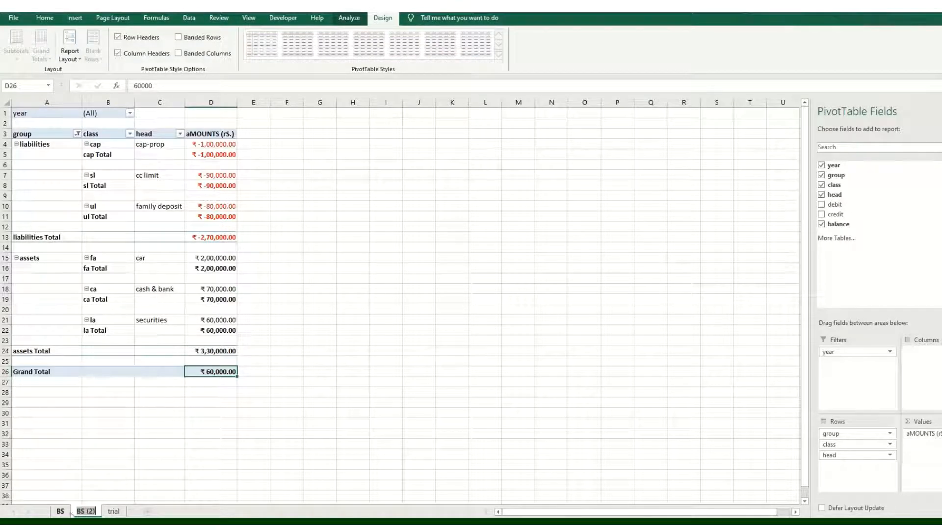
type("pl")
key("Return")
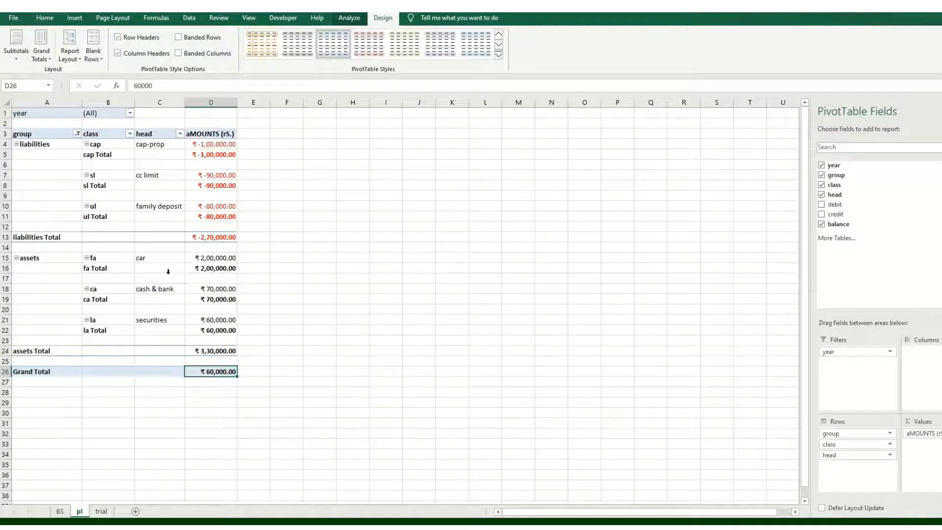
Filter the pl PivotTable's group field to only expenses and revenue, and move the revenue group above expenses
left_click(50, 168)
left_click(77, 134)
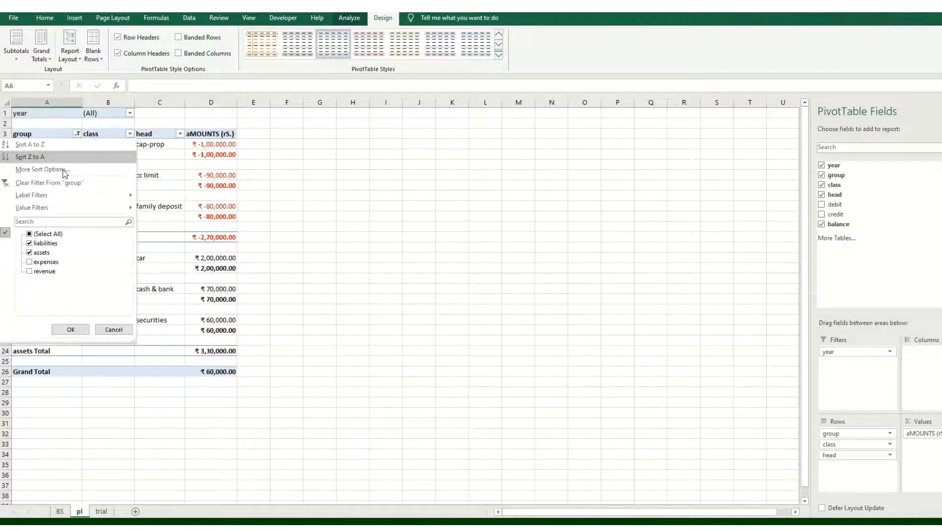
left_click(29, 235)
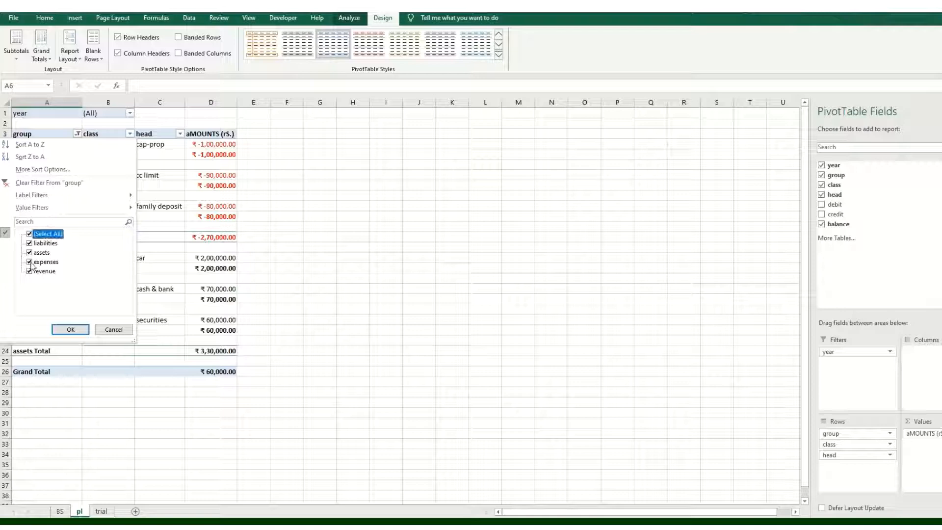
left_click(29, 235)
left_click(30, 262)
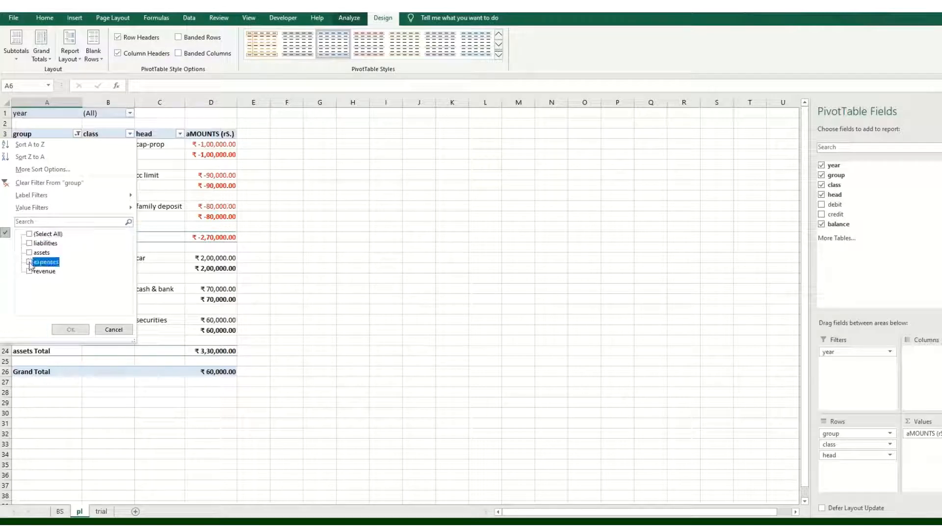
left_click(29, 271)
left_click(70, 329)
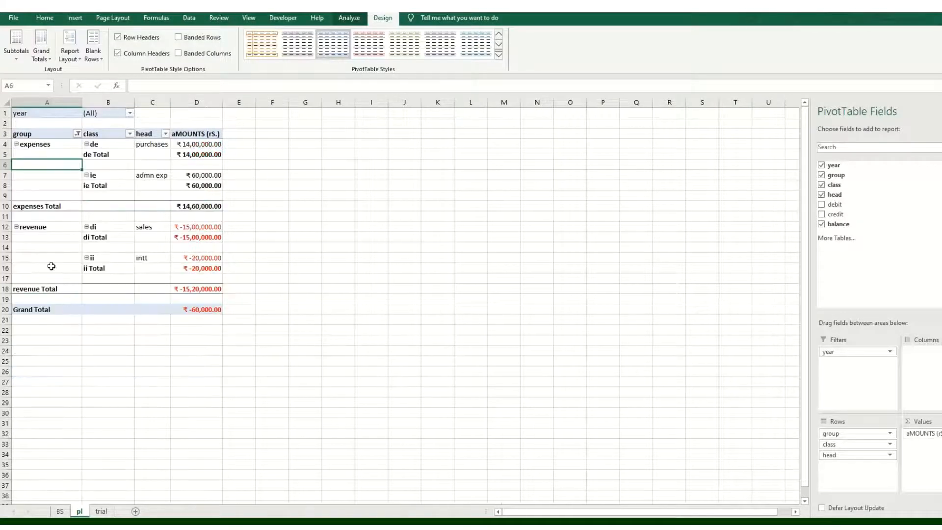
left_click(46, 229)
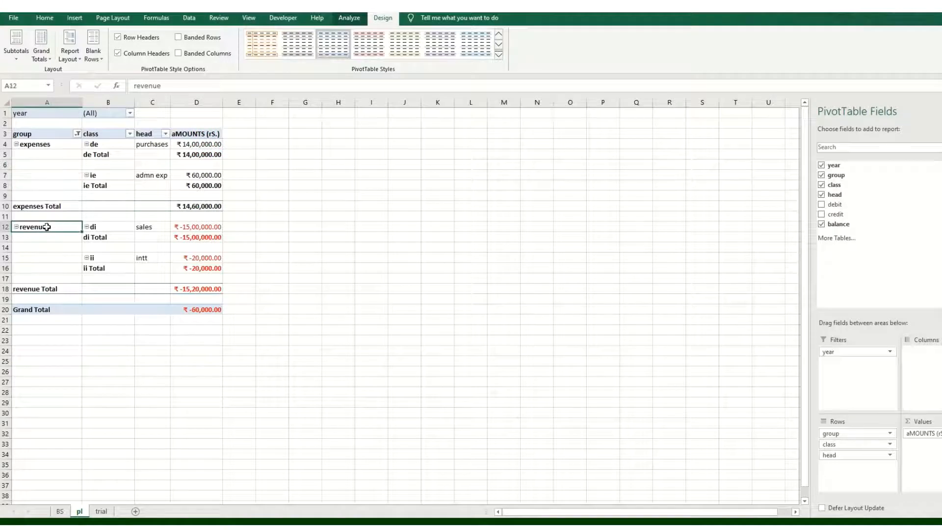
left_click_drag(55, 222, 67, 158)
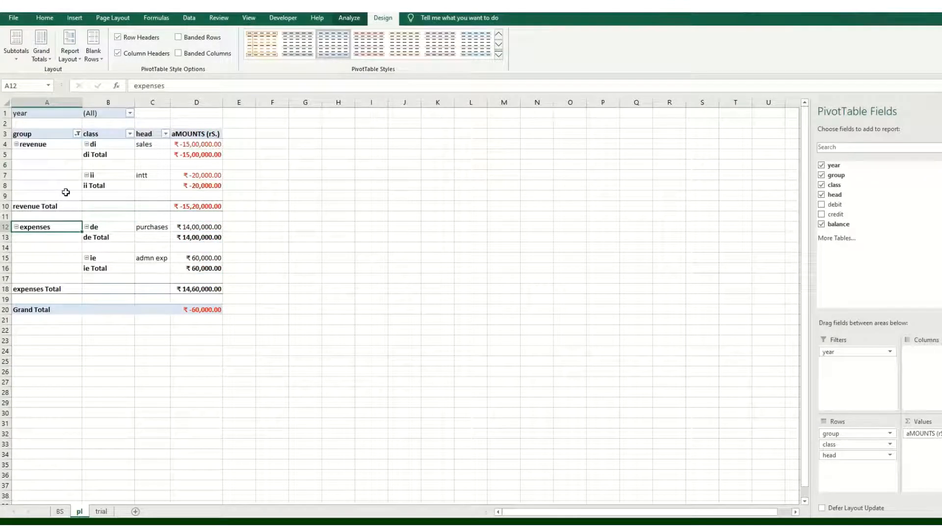
Review the di, ii, de and ie classes and the grand total on pl, and compare it with the BS sheet
left_click(105, 145)
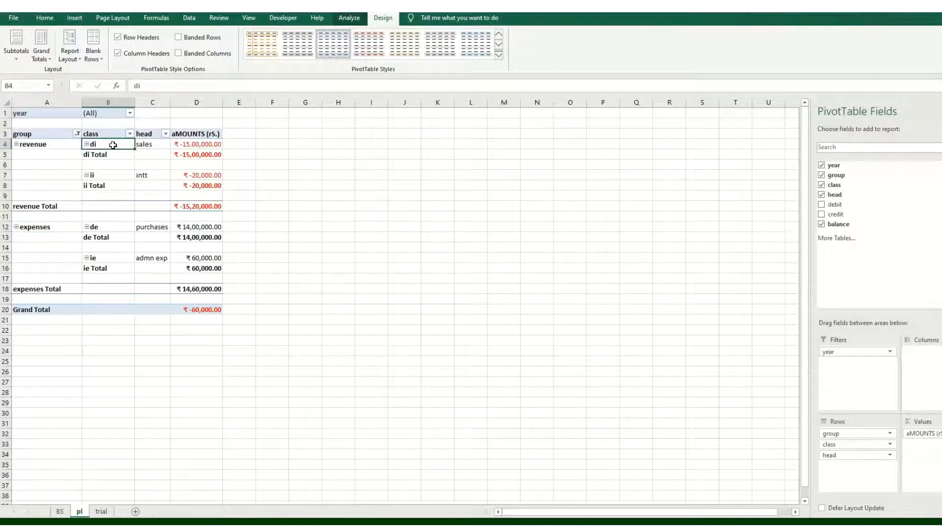
left_click(106, 174)
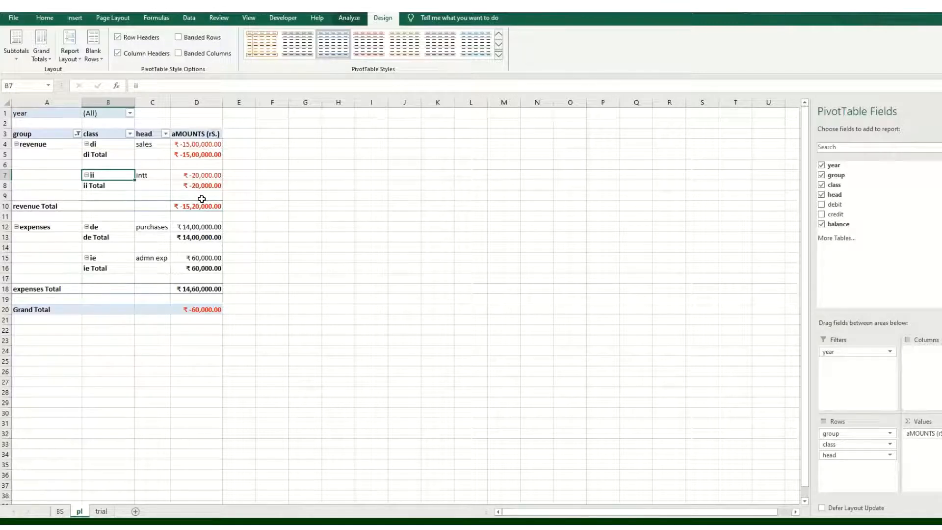
left_click(94, 226)
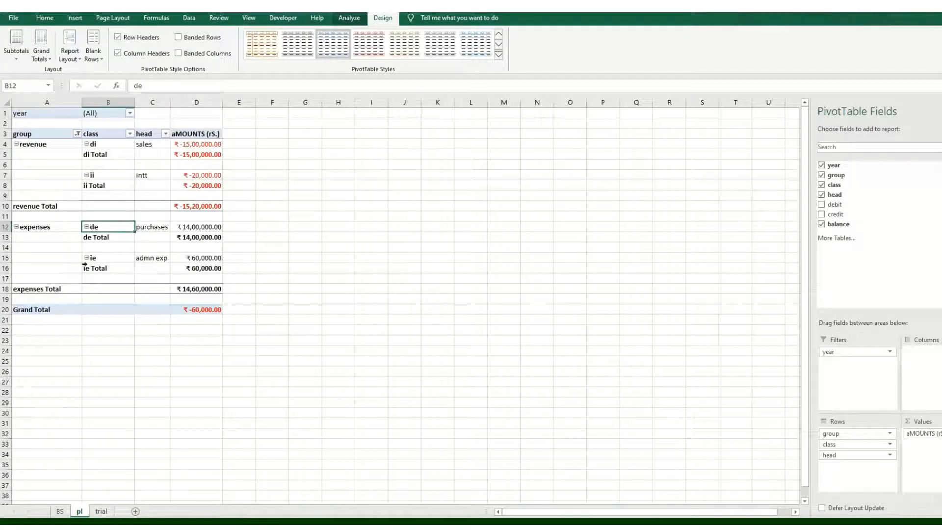
left_click(101, 260)
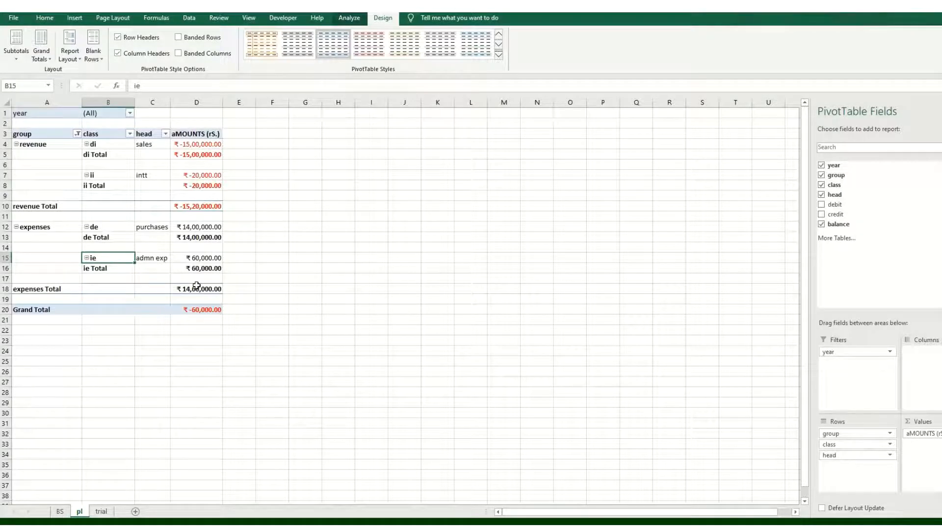
left_click(202, 310)
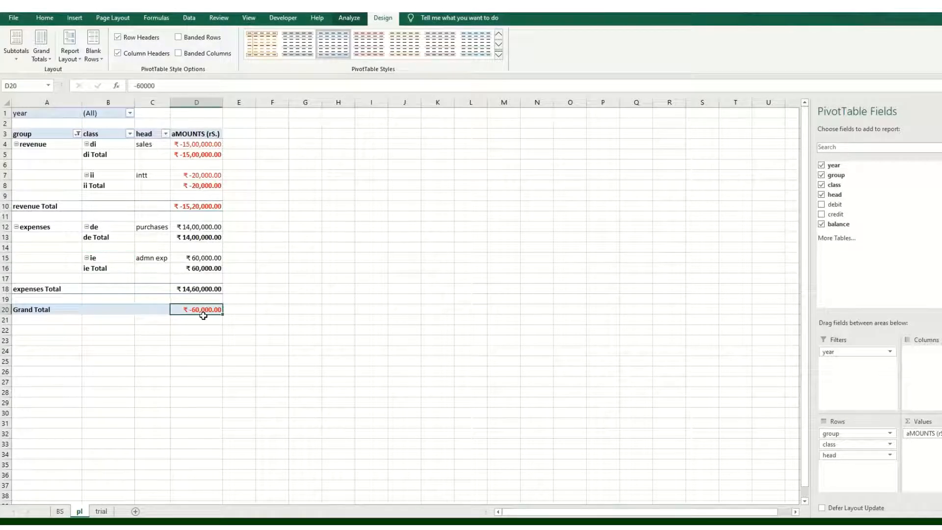
left_click(60, 511)
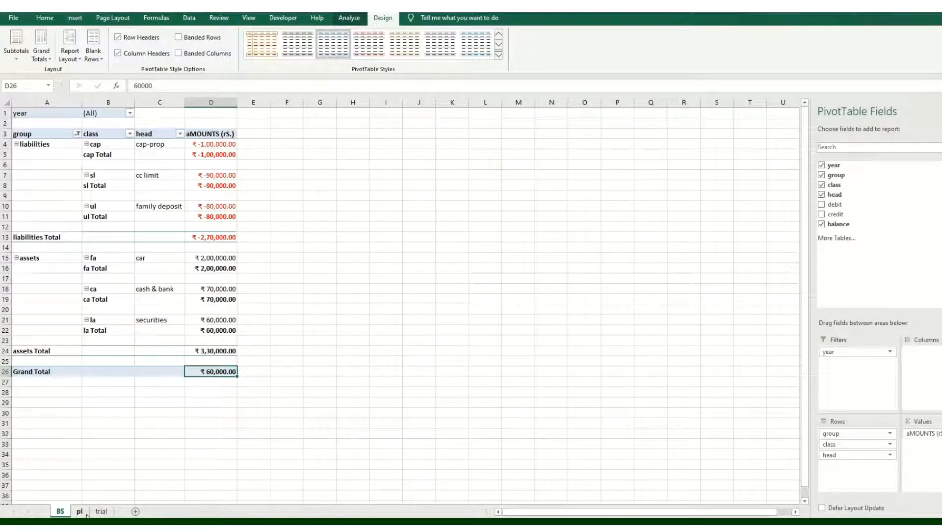
Unhide the hidden columns between I and M on the trial worksheet
left_click(102, 511)
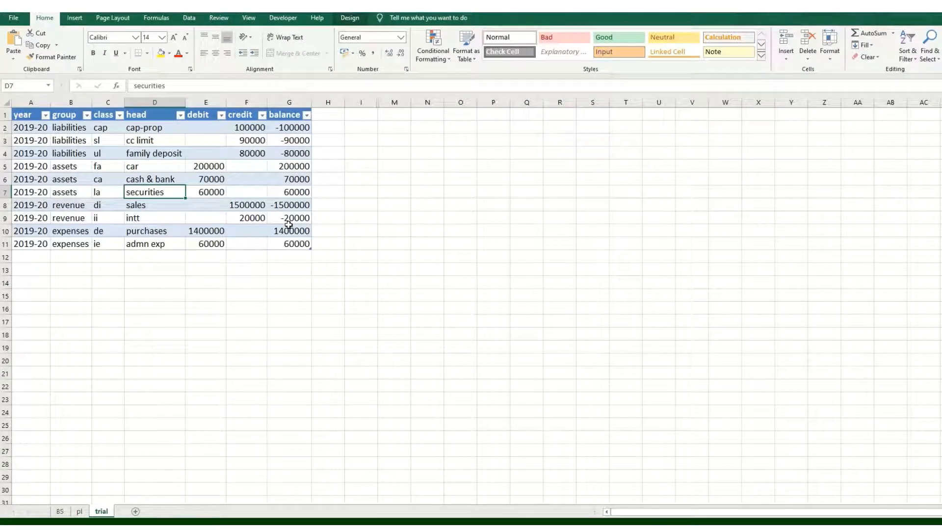
left_click_drag(361, 102, 393, 113)
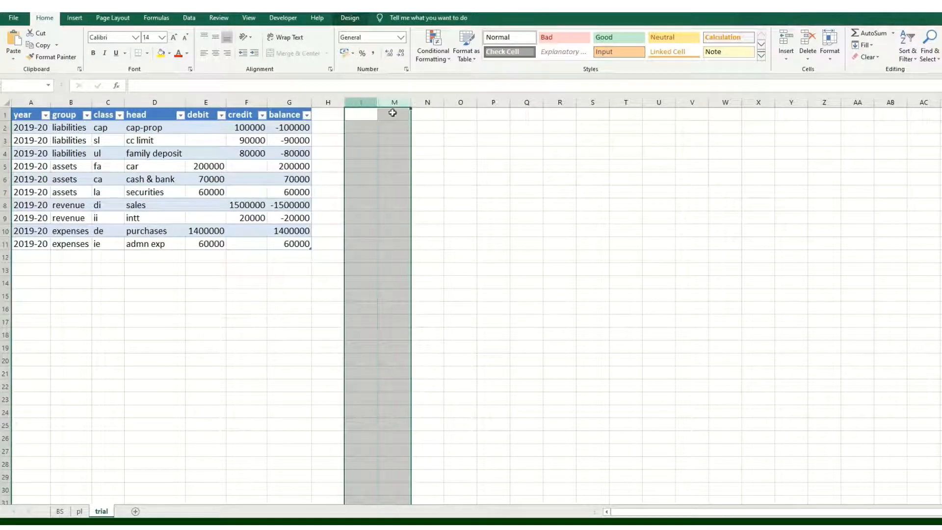
right_click(393, 113)
left_click(417, 290)
left_click(408, 259)
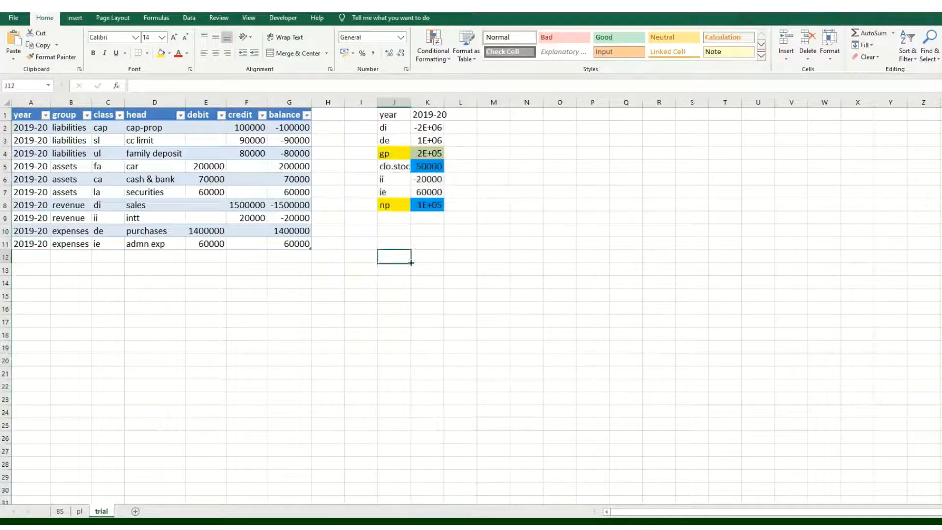
Auto-fit the widths of columns K and J in the profit summary beside the trial balance table
left_click(399, 117)
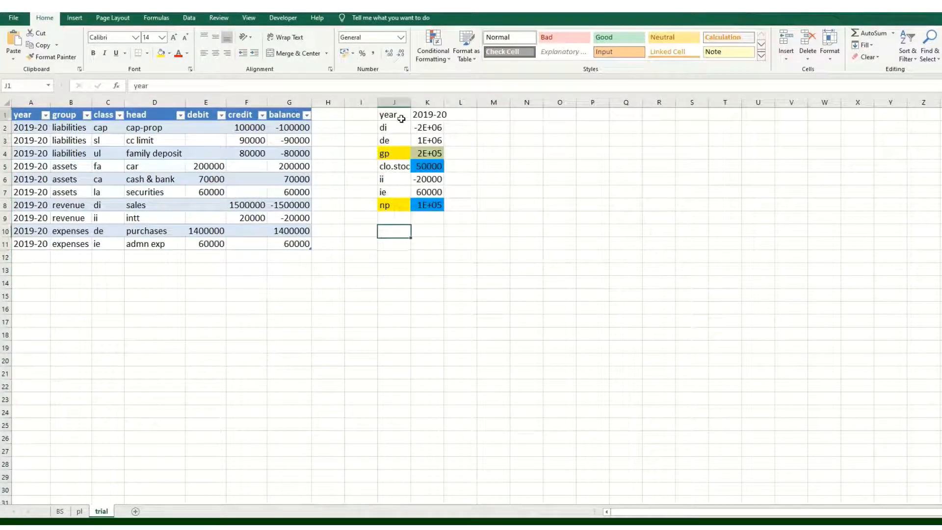
double_click(445, 102)
left_click(426, 114)
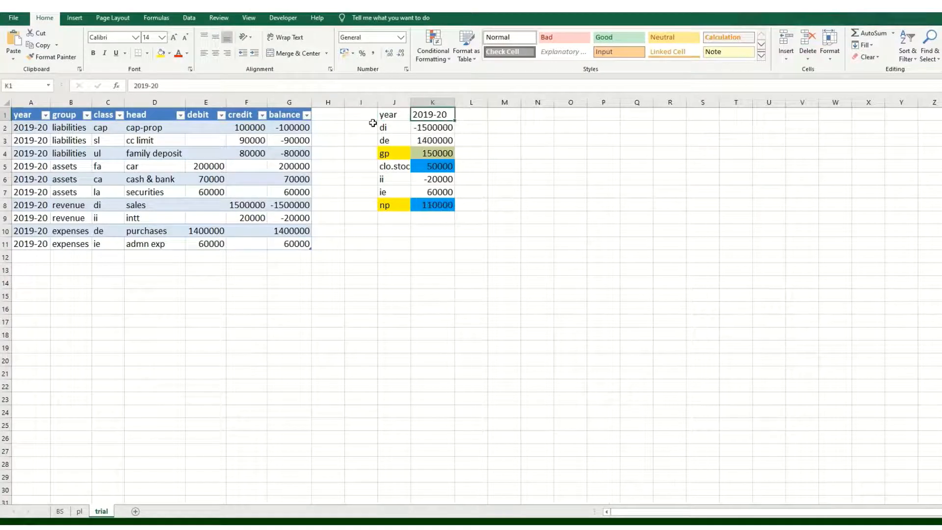
left_click(379, 129)
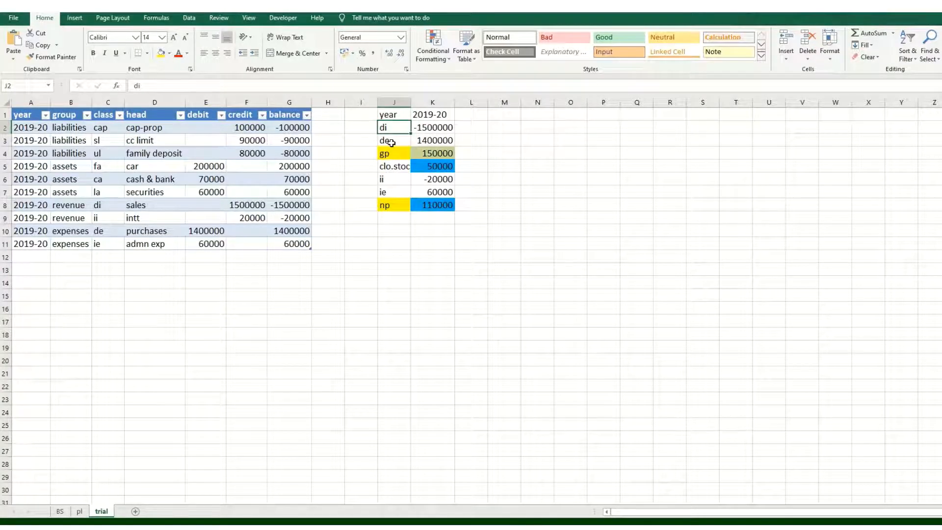
left_click(387, 141)
left_click(392, 156)
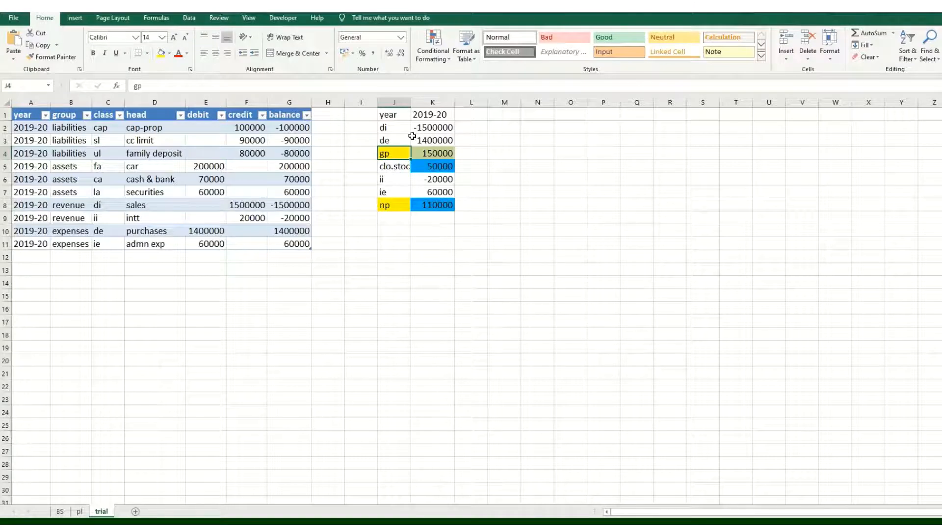
double_click(410, 102)
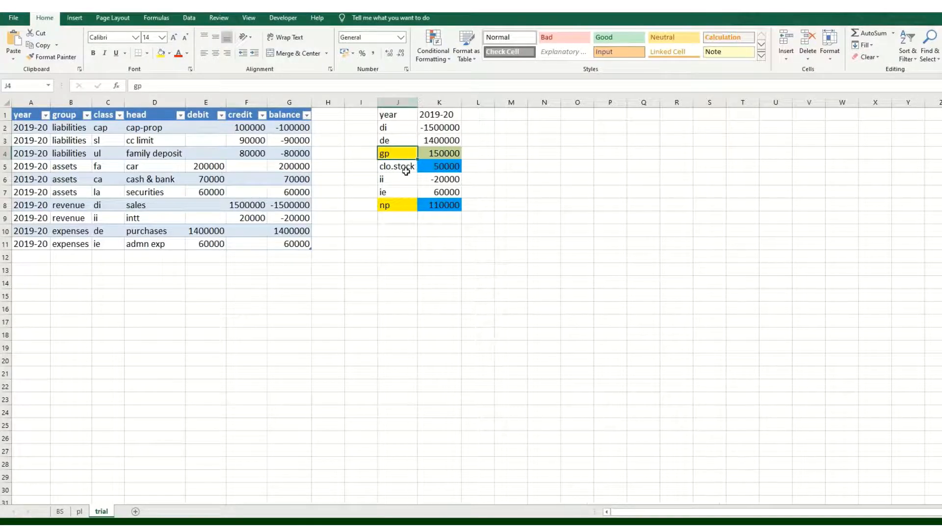
Examine the ii, ie and np rows of the profit summary and the formula behind the di amount
left_click(395, 181)
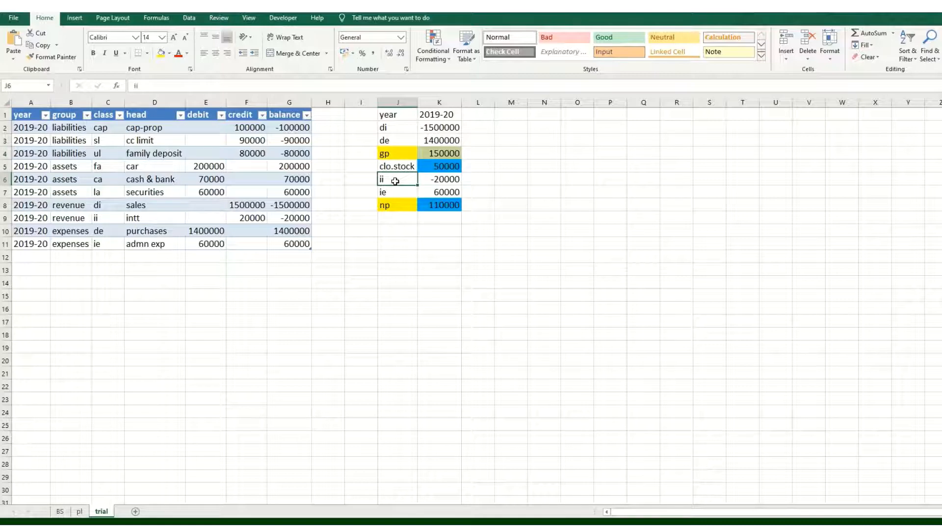
left_click(398, 193)
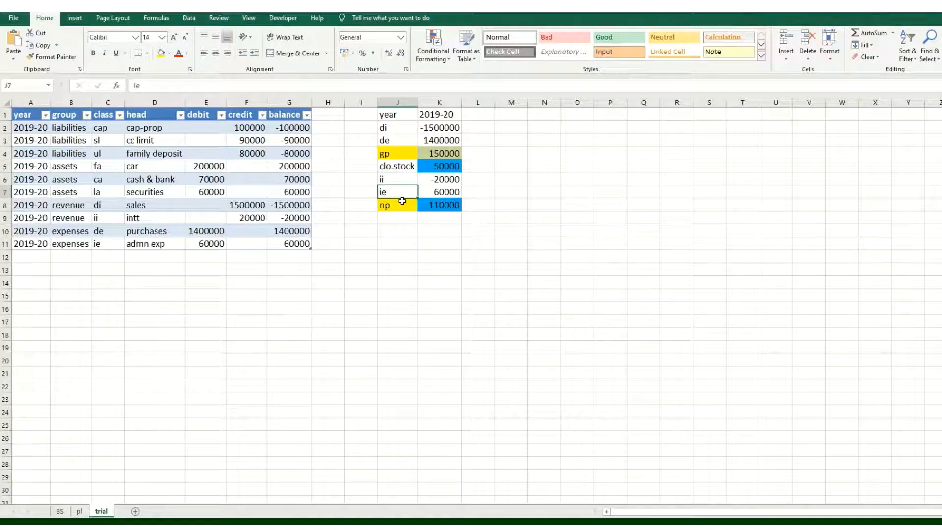
left_click(398, 206)
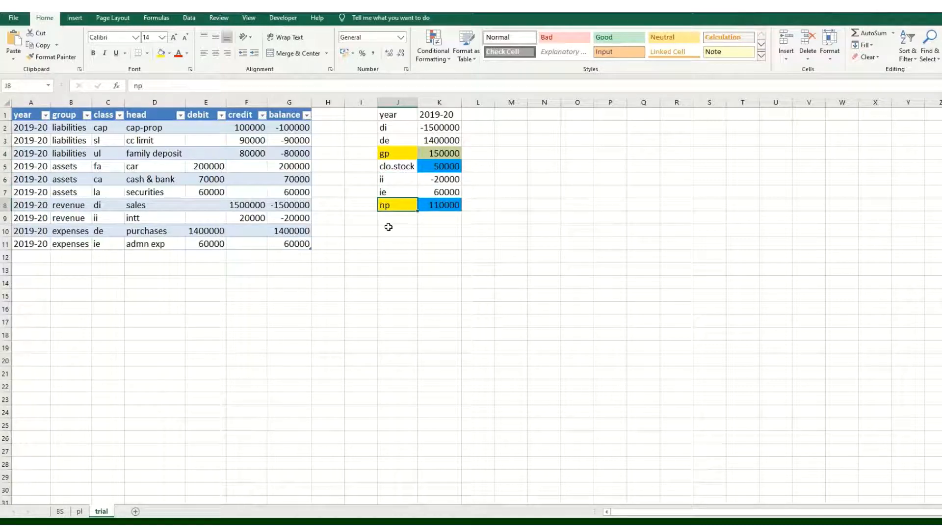
left_click(440, 129)
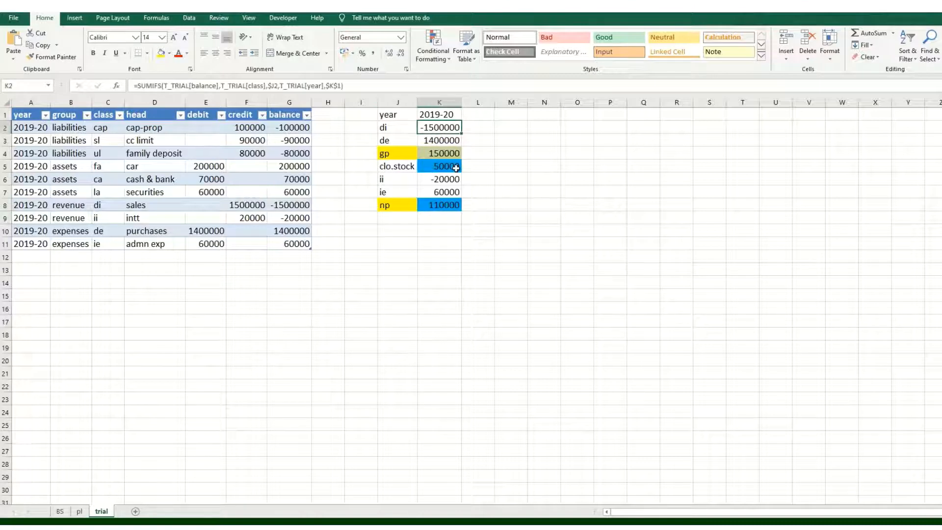
left_click(507, 215)
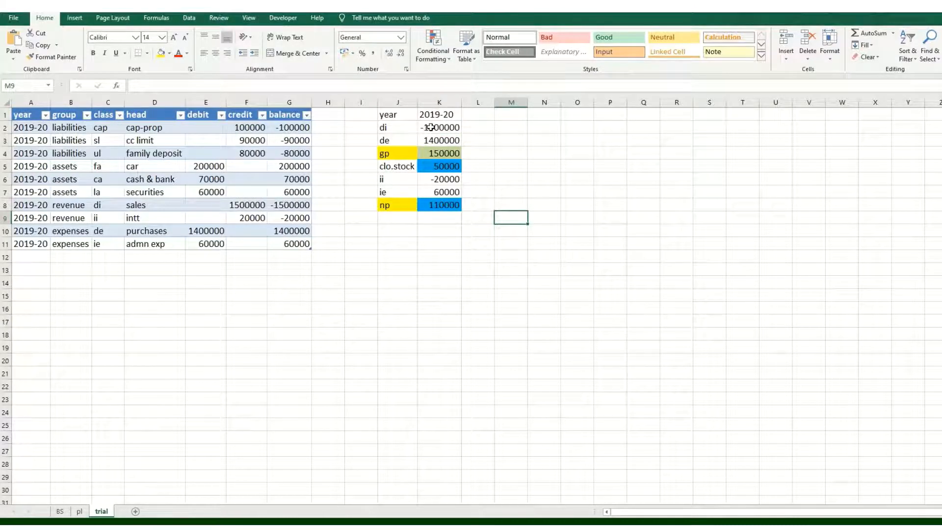
Start a SUMIFS formula in K2 for the di amount, using the trial table's balance column as the sum range
left_click(430, 128)
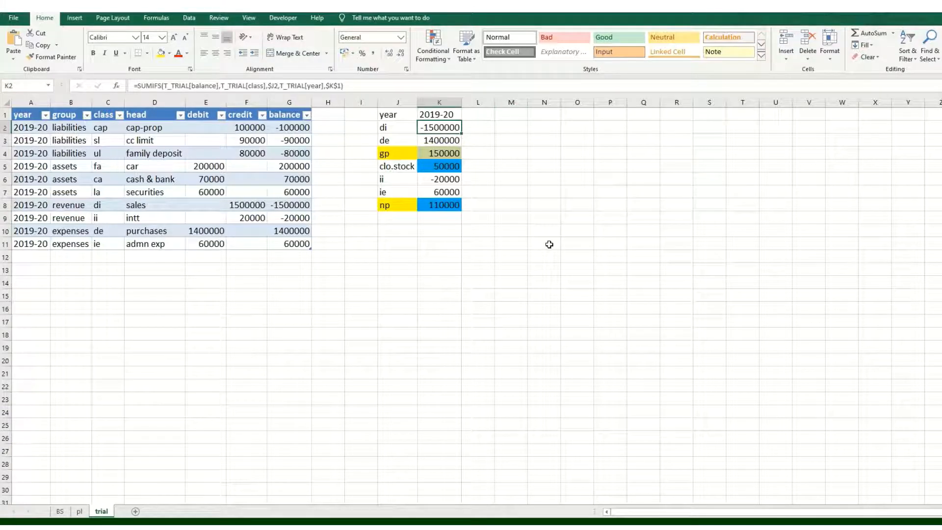
type("=sumi")
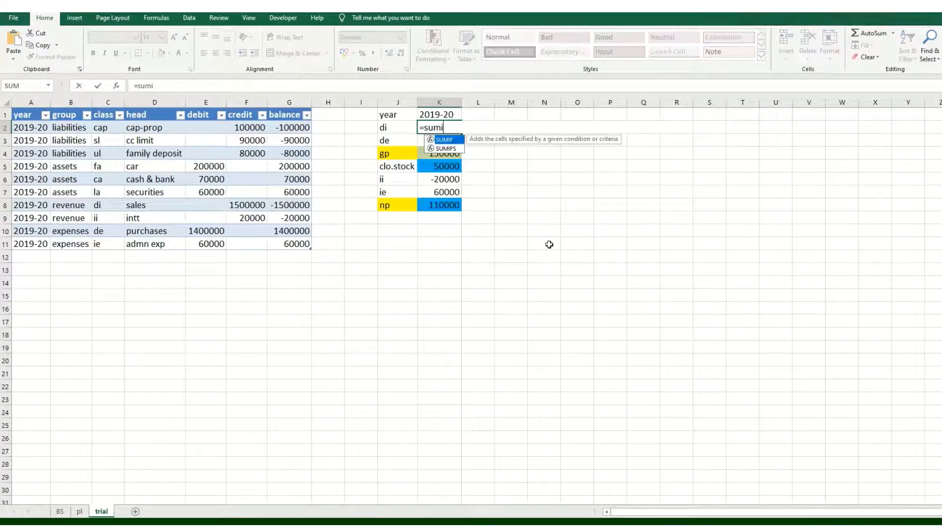
type("fs")
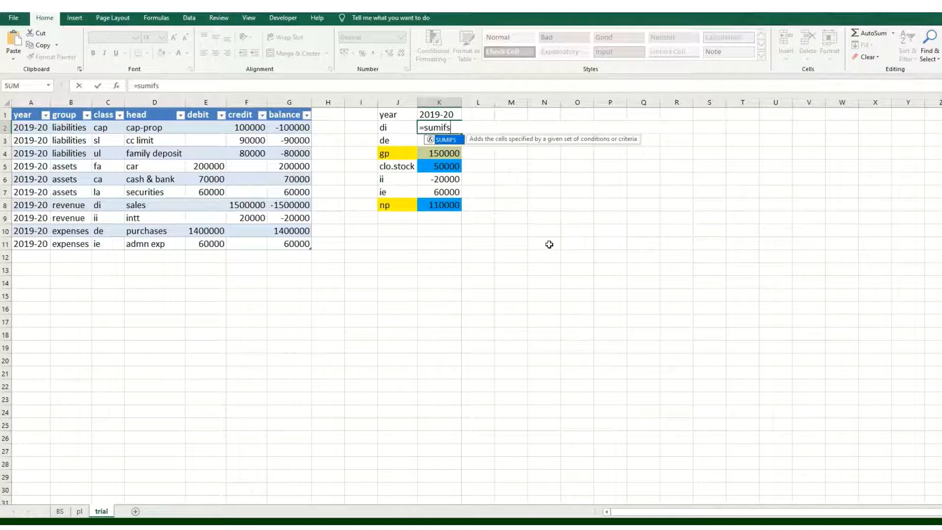
type("(")
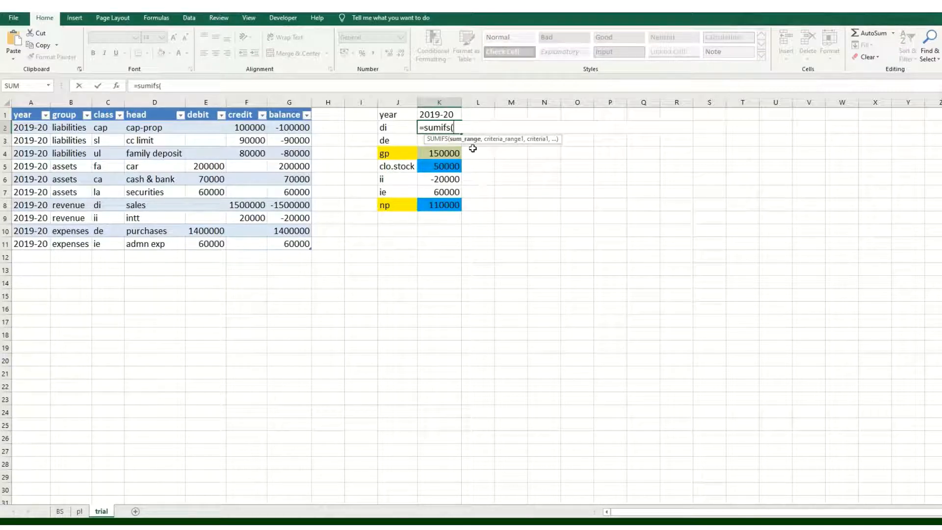
left_click_drag(505, 142, 429, 242)
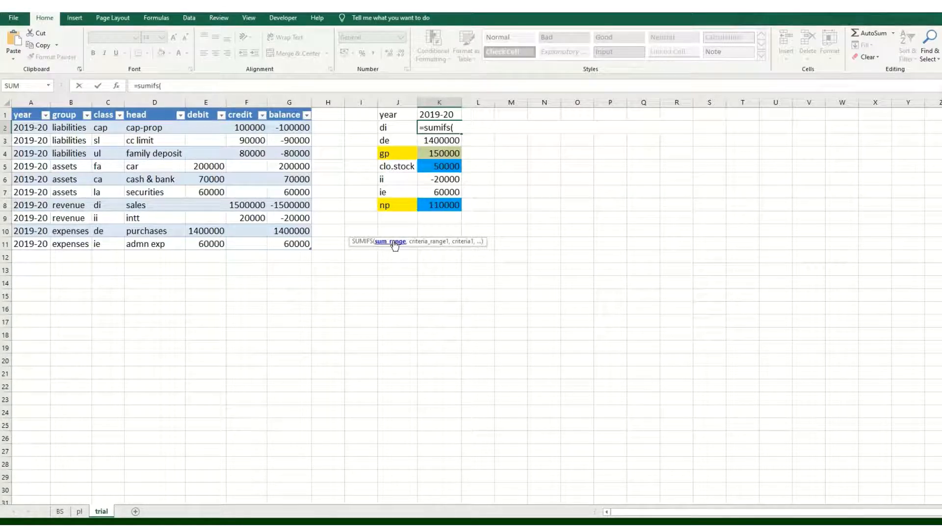
left_click(296, 107)
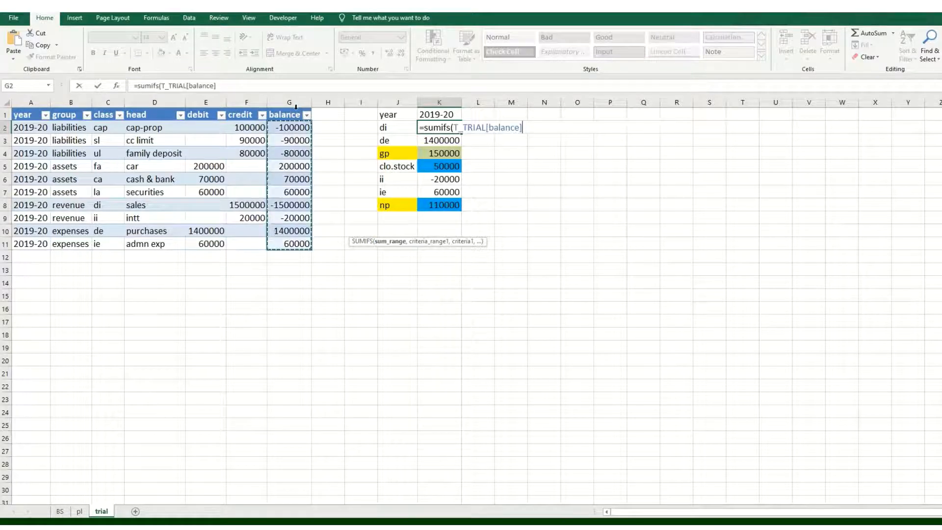
type(",")
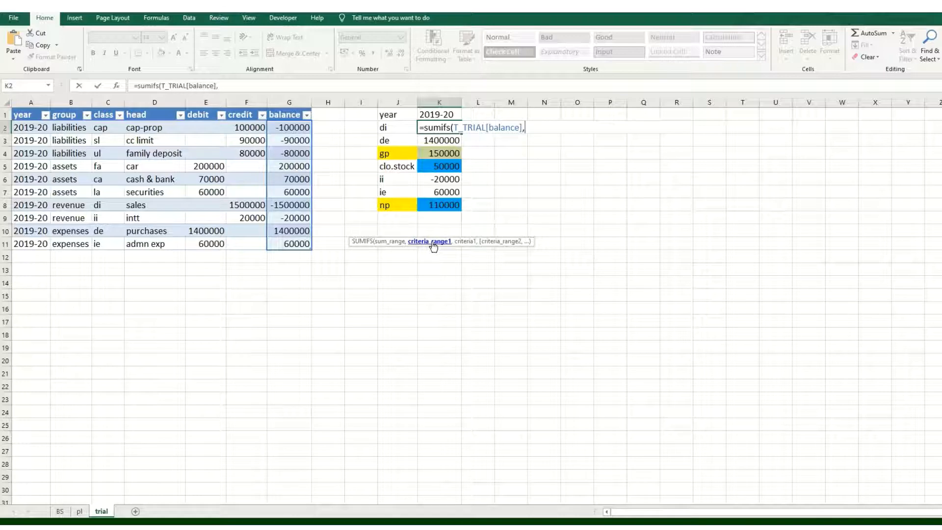
Complete the K2 SUMIFS with two criteria: the class column matching J2 and the year column matching $K$1
left_click(112, 107)
type(",")
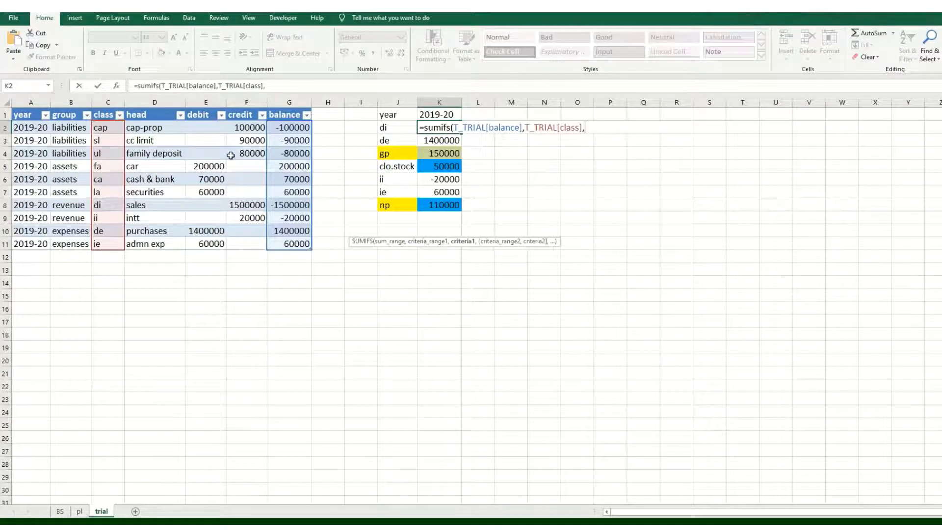
left_click(389, 127)
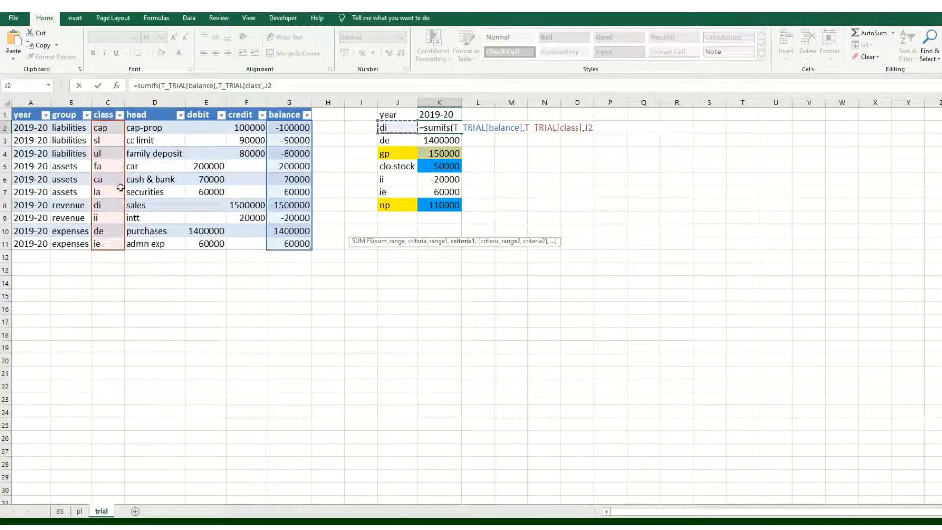
type(",")
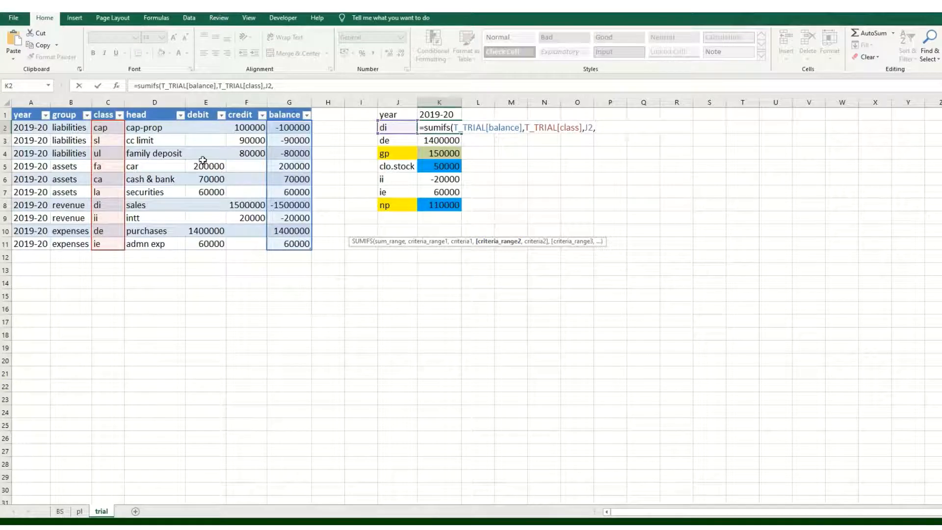
left_click(36, 107)
type(",")
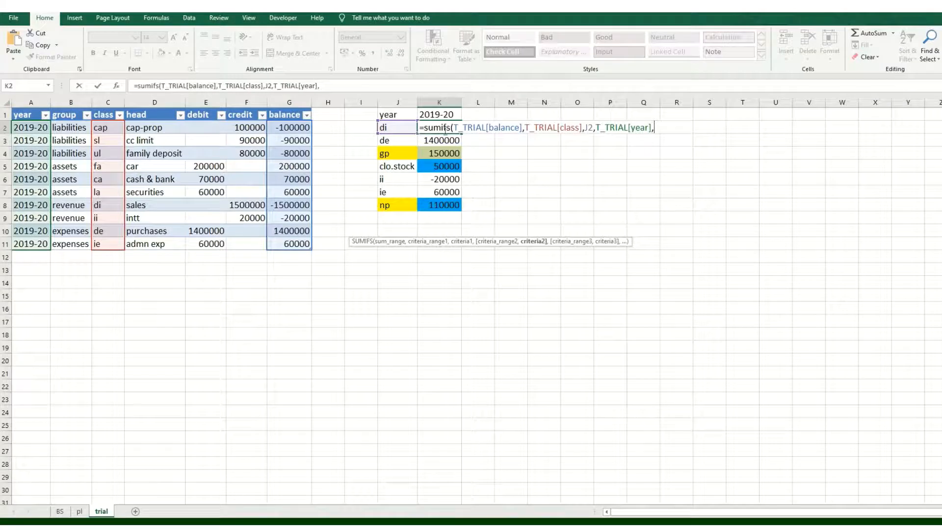
left_click(449, 114)
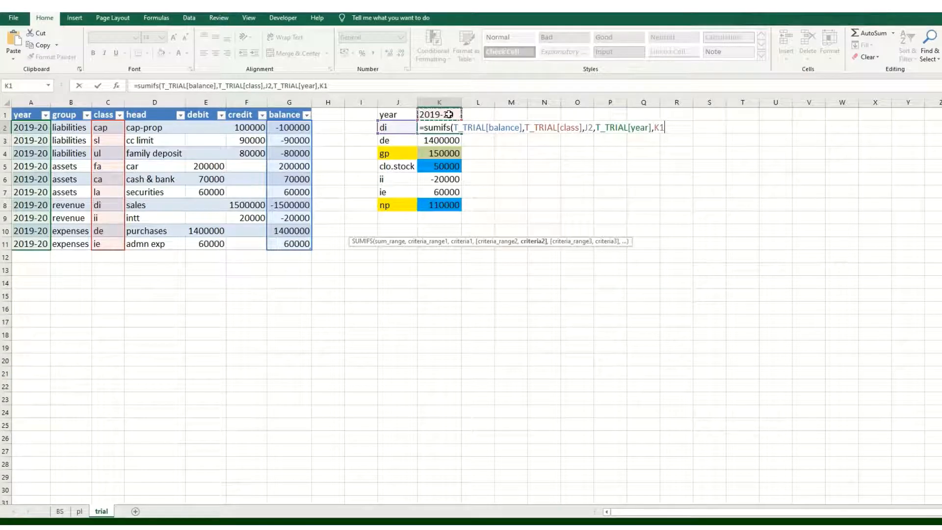
key("F4")
key("Return")
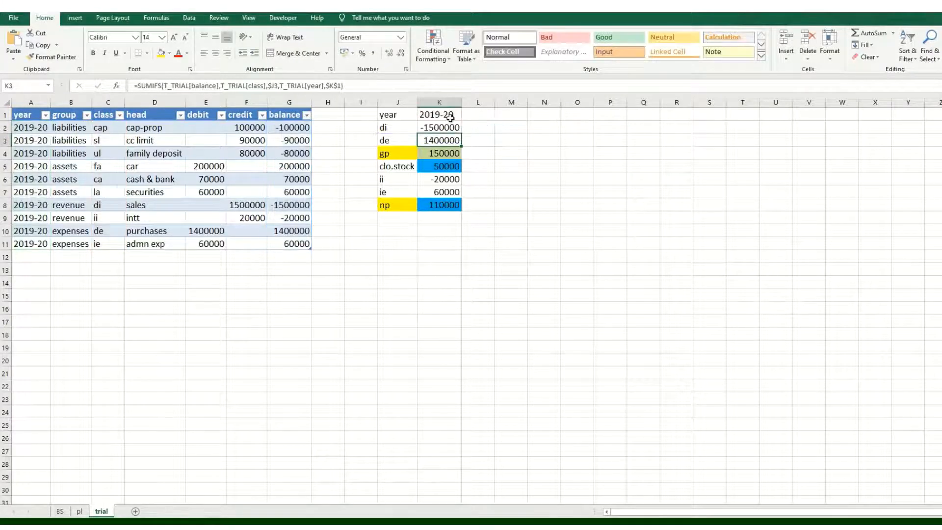
Fill the di formula down into K3 for de, and check both amounts against the sales and purchases entries
left_click(425, 128)
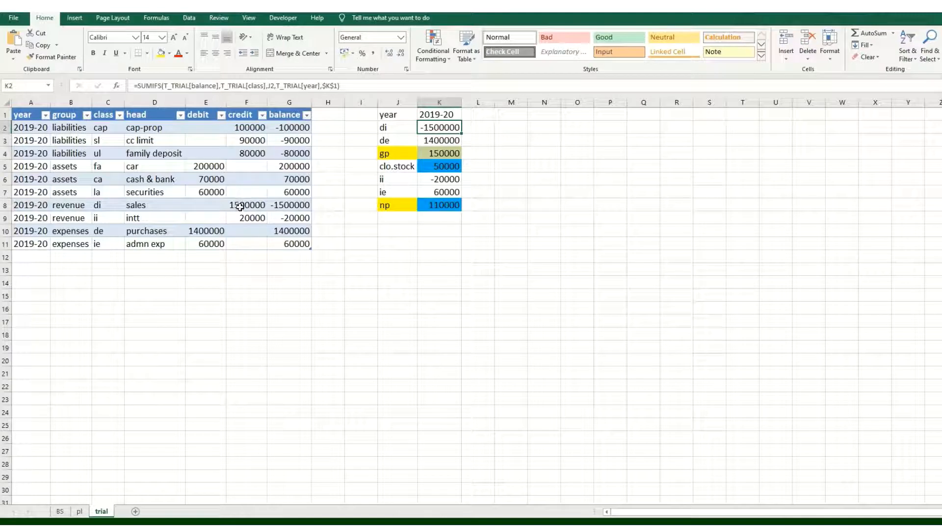
left_click(292, 205)
left_click(435, 127)
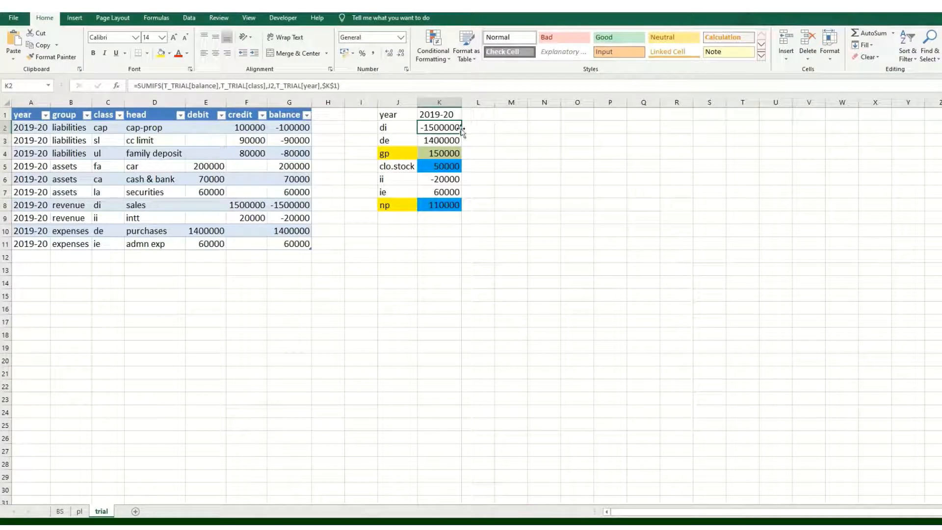
left_click_drag(460, 141, 461, 143)
left_click(451, 143)
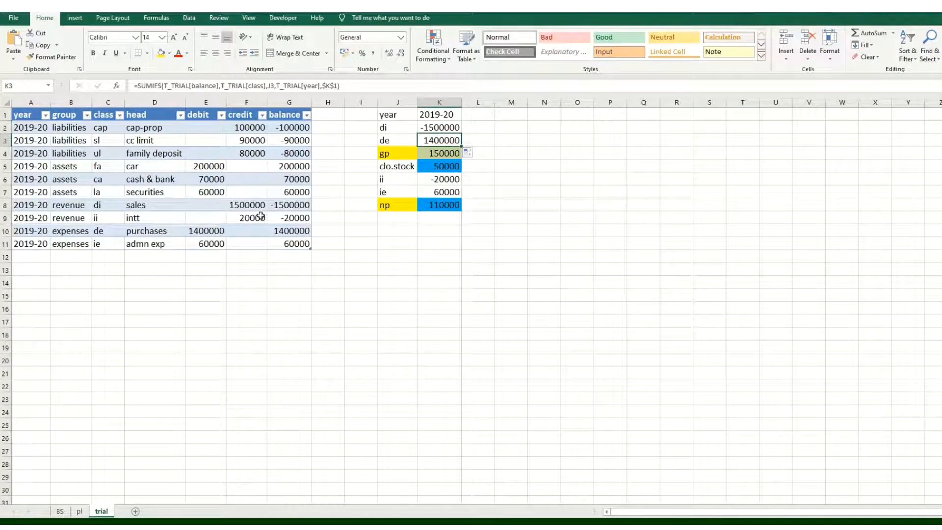
left_click(205, 232)
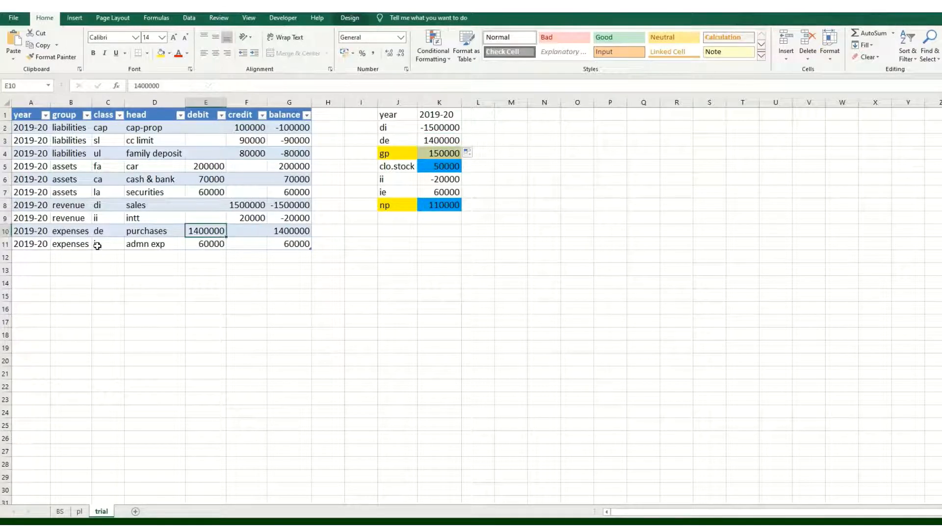
left_click(395, 143)
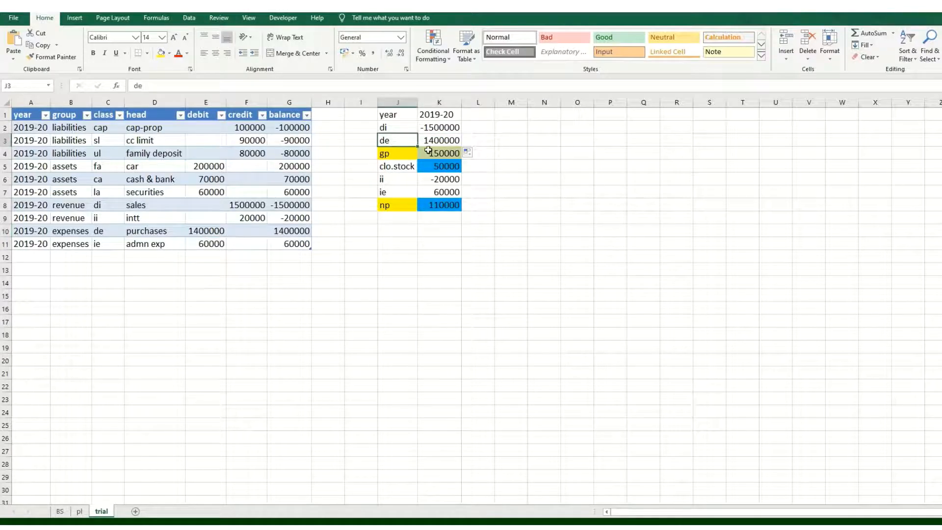
Examine the gp formula =0.1*K2*-1 in K4 and the di amount it refers to
left_click(431, 153)
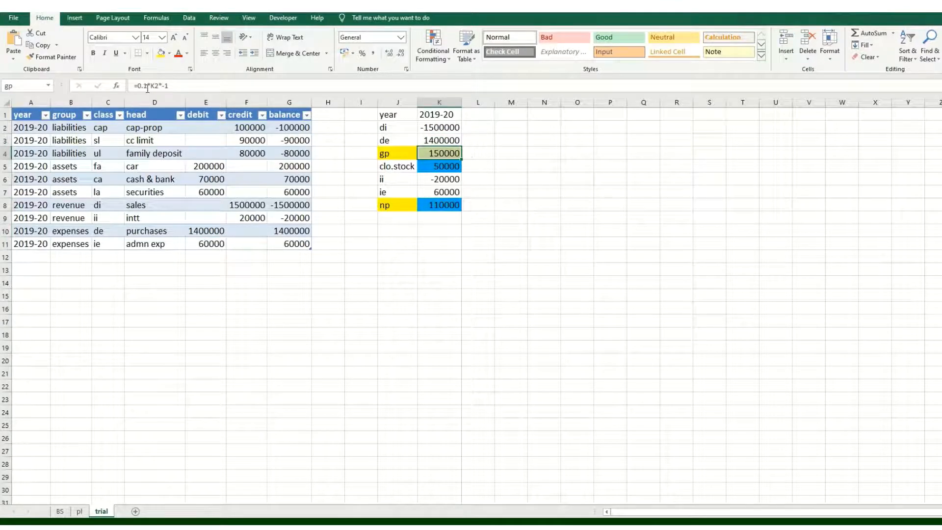
left_click_drag(147, 87, 134, 86)
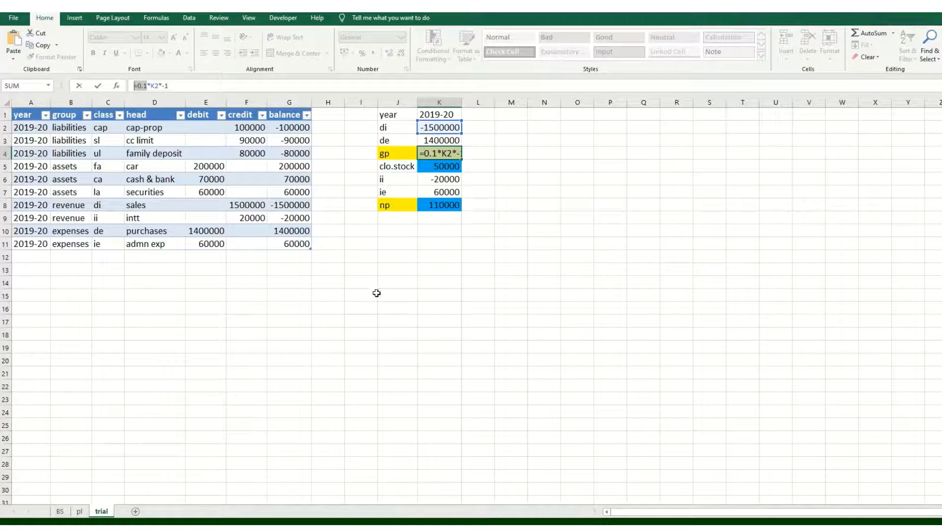
key("Escape")
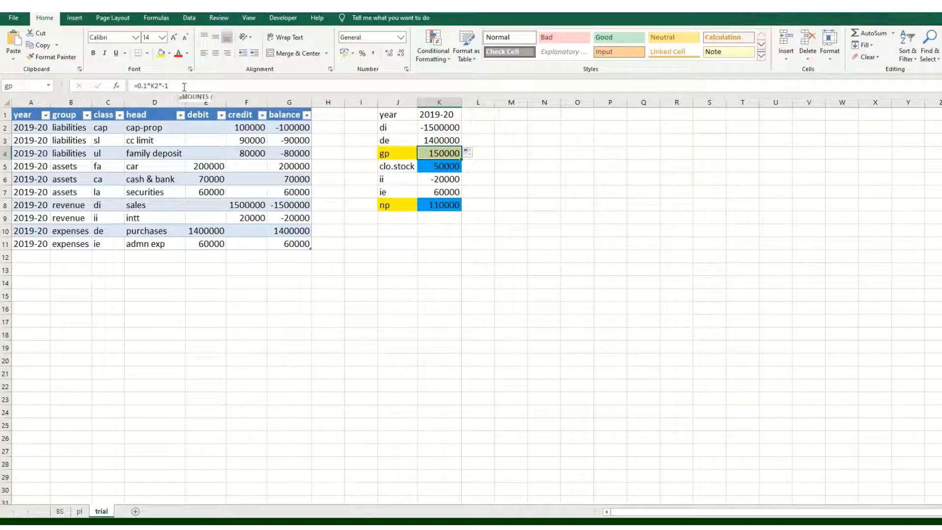
left_click(145, 85)
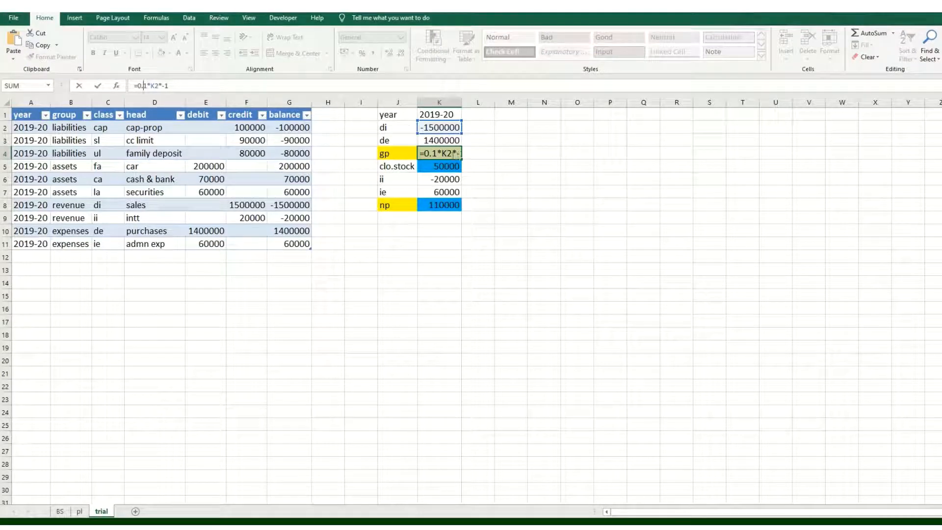
left_click(175, 86)
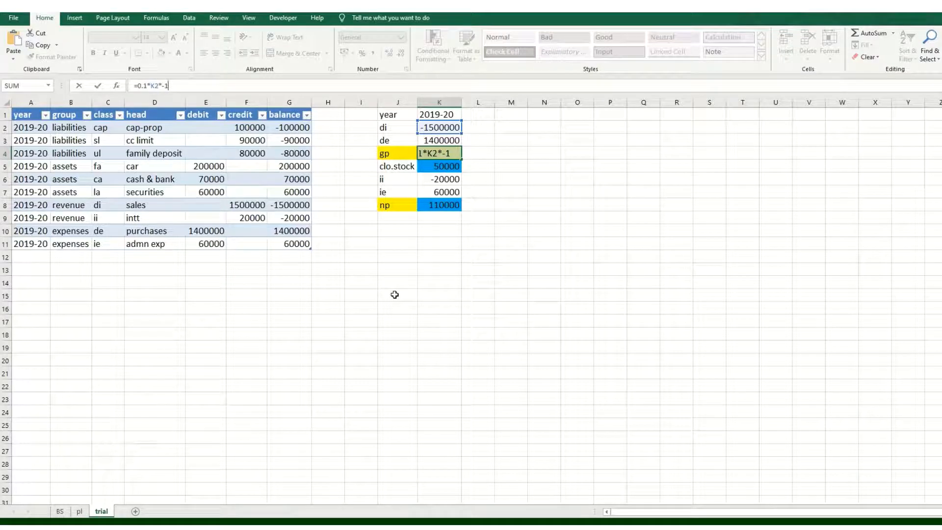
key("Return")
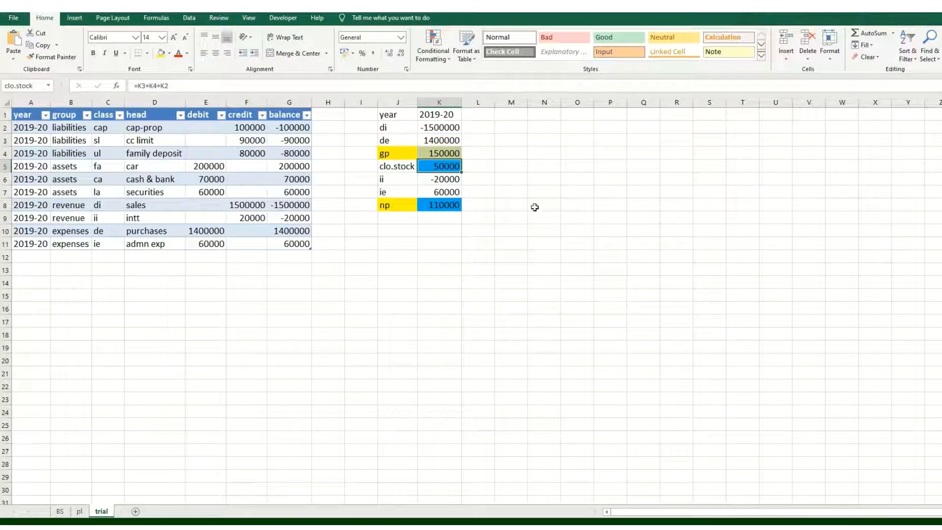
left_click(441, 155)
left_click(443, 129)
left_click(443, 155)
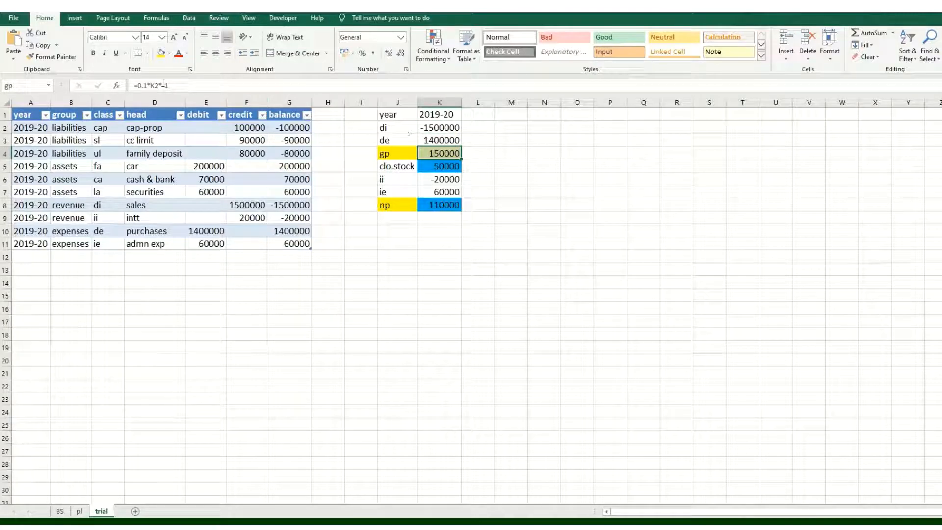
Examine the clo.stock formula =K3+K4+K2, the de, gp and di amounts it adds, and the cell's defined name
left_click(451, 171)
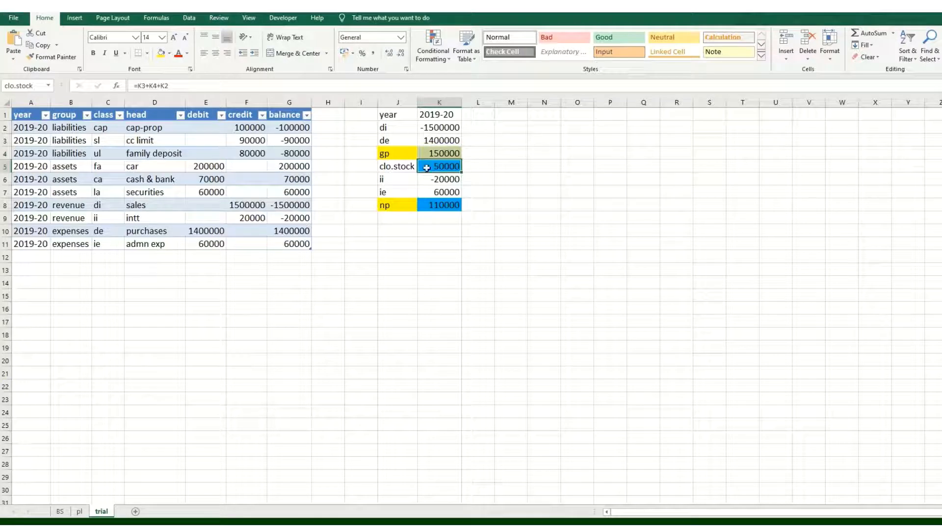
left_click(445, 142)
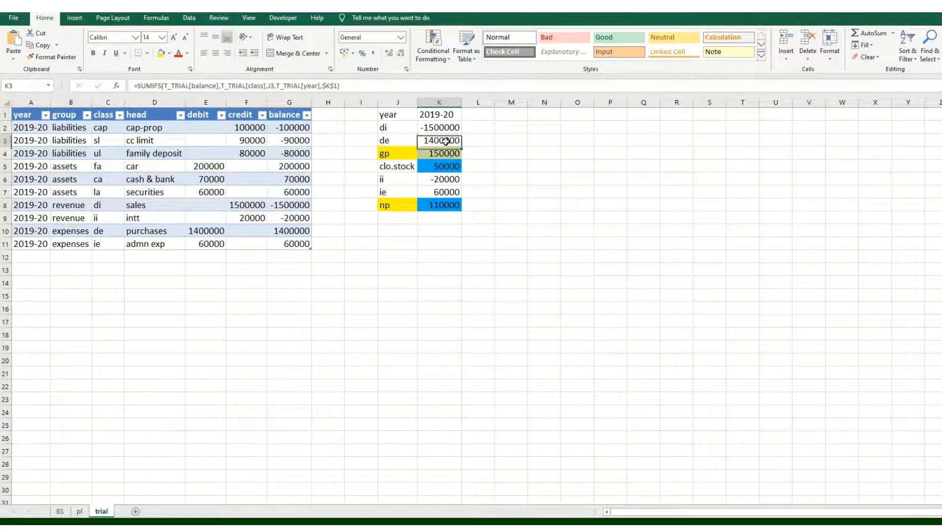
left_click(452, 153)
left_click(456, 128)
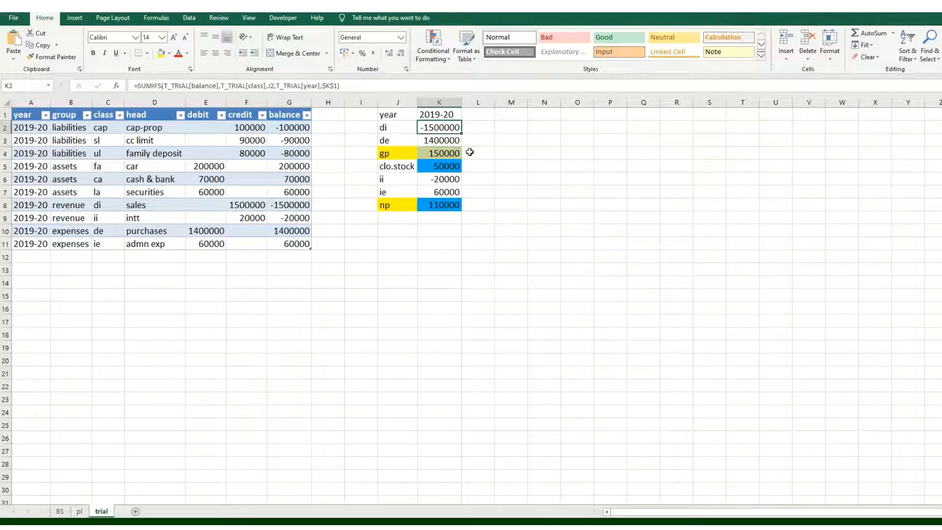
left_click(447, 168)
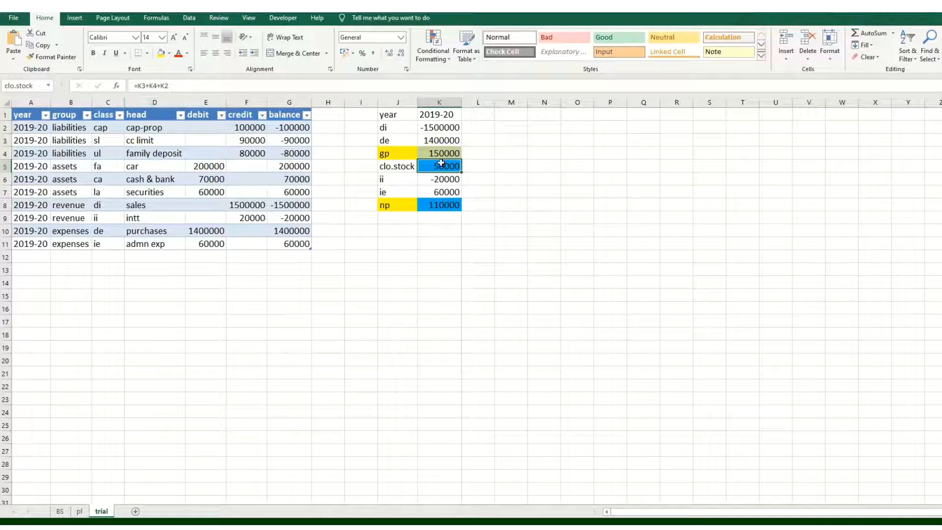
left_click(161, 86)
key("Escape")
left_click(443, 142)
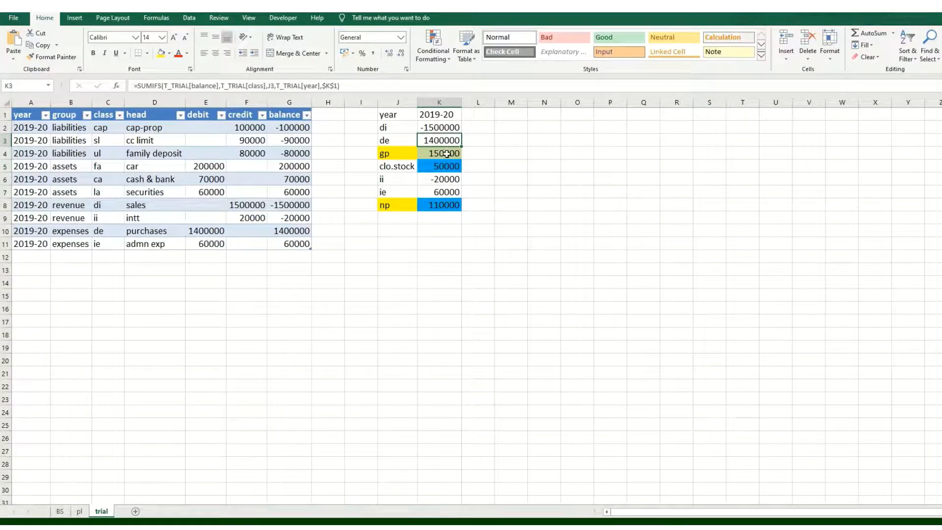
left_click(439, 153)
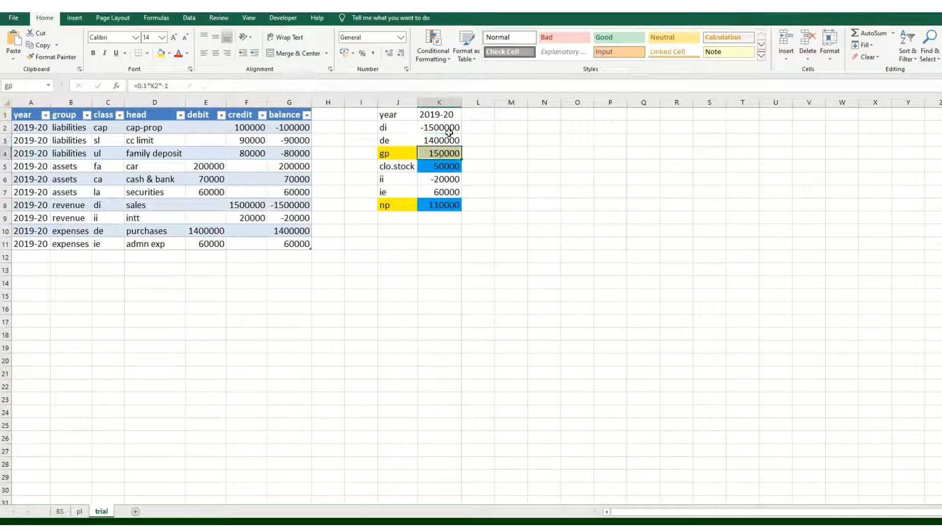
left_click(451, 129)
left_click(437, 166)
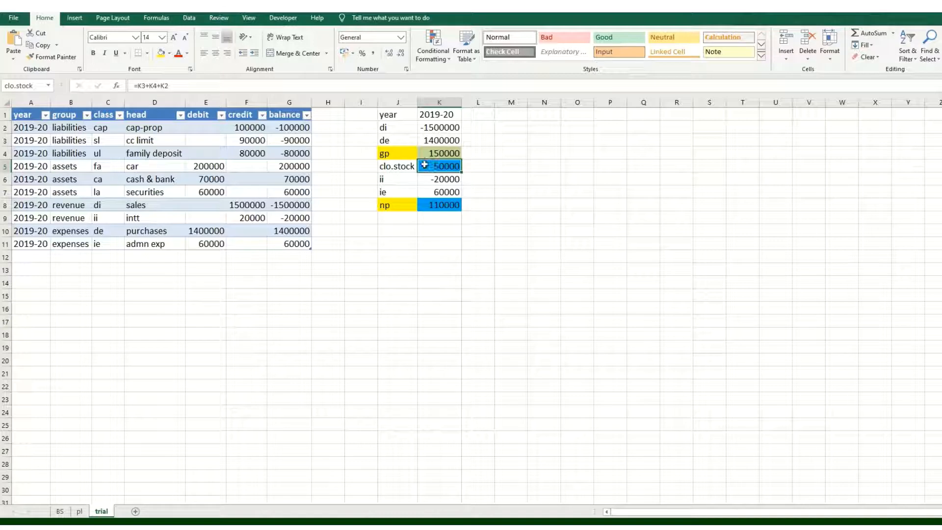
left_click(39, 86)
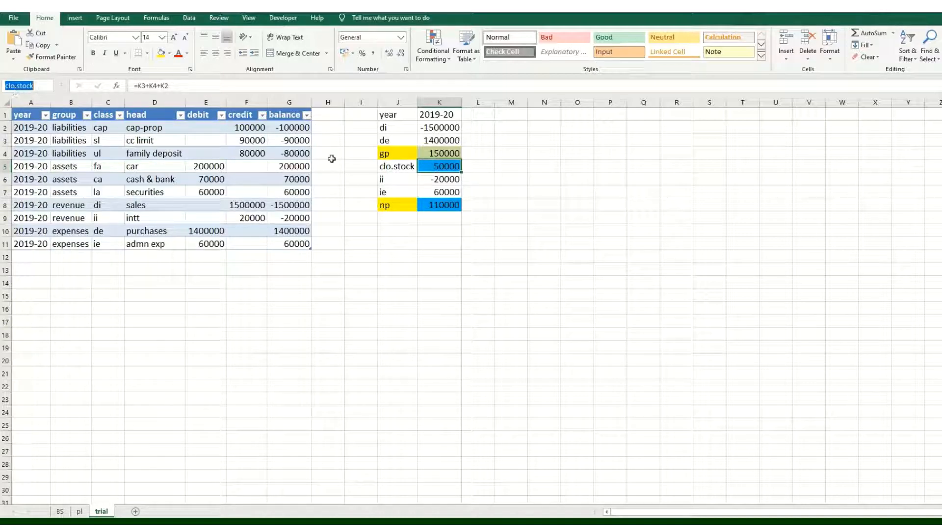
Copy the de formula from K3 and paste only its formula into K6 for ii
left_click(454, 179)
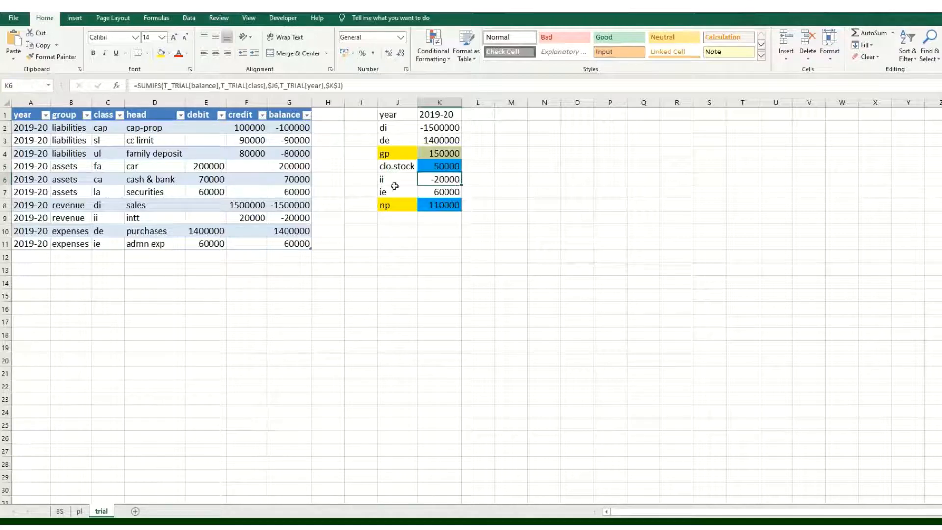
right_click(456, 141)
left_click(483, 159)
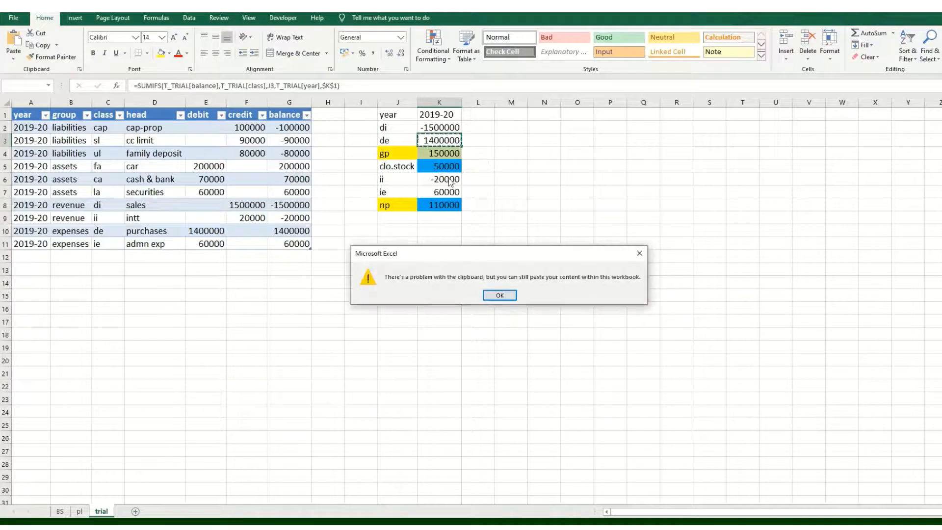
key("Return")
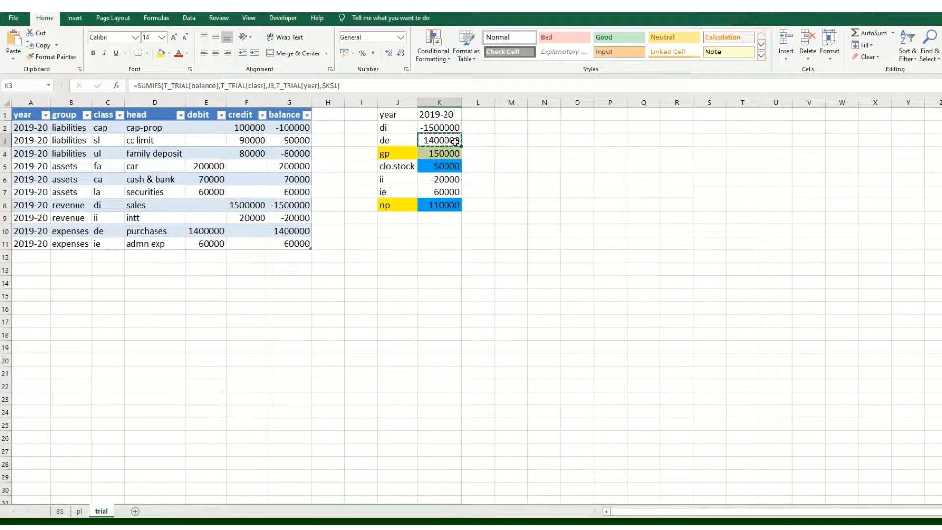
right_click(456, 147)
left_click(474, 170)
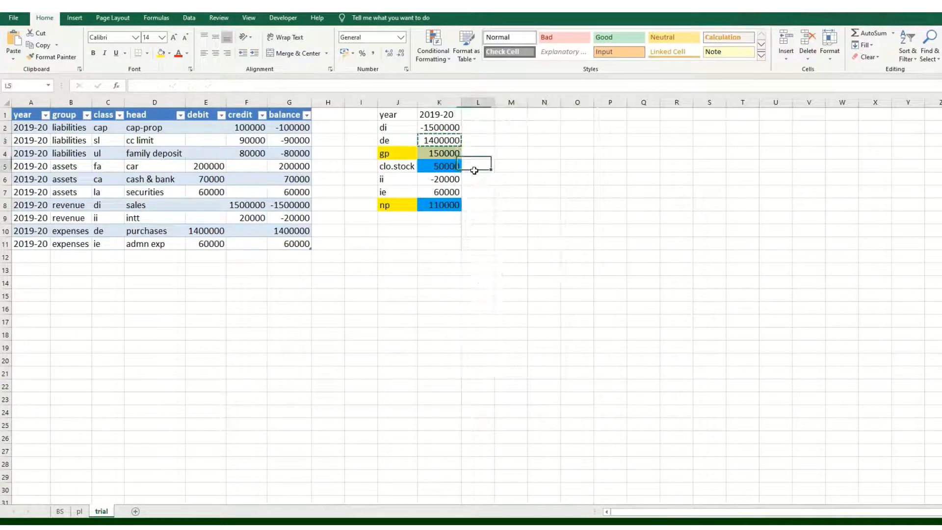
right_click(445, 179)
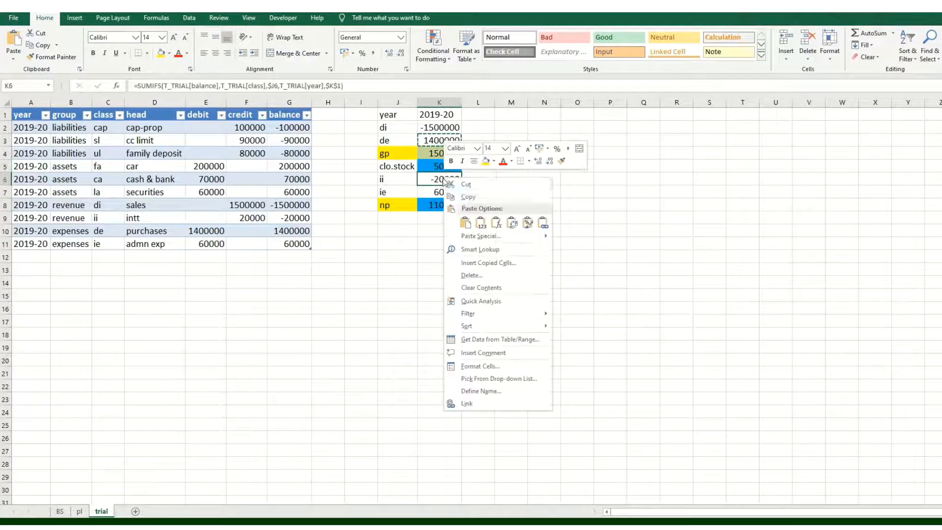
left_click(496, 226)
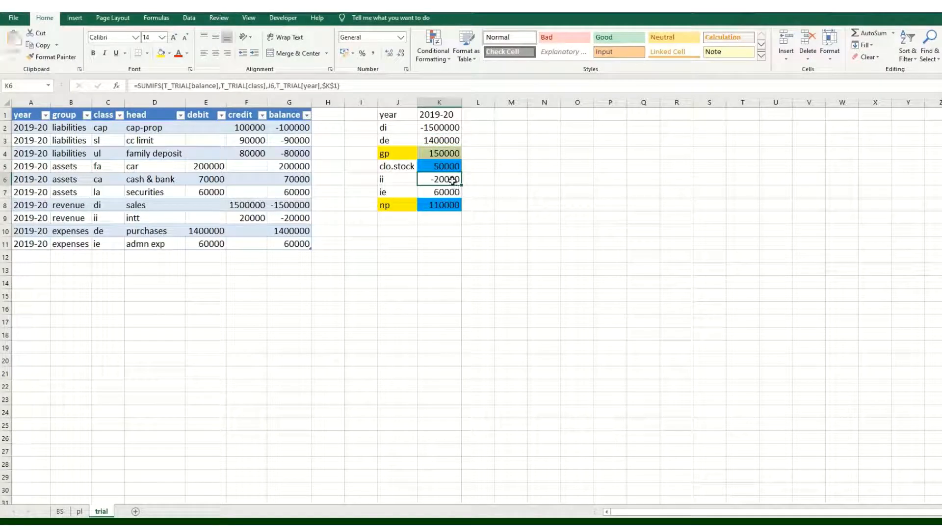
Check the ii and ie amounts in K6 and K7 against the intt credit and admn exp debit entries
left_click(251, 220)
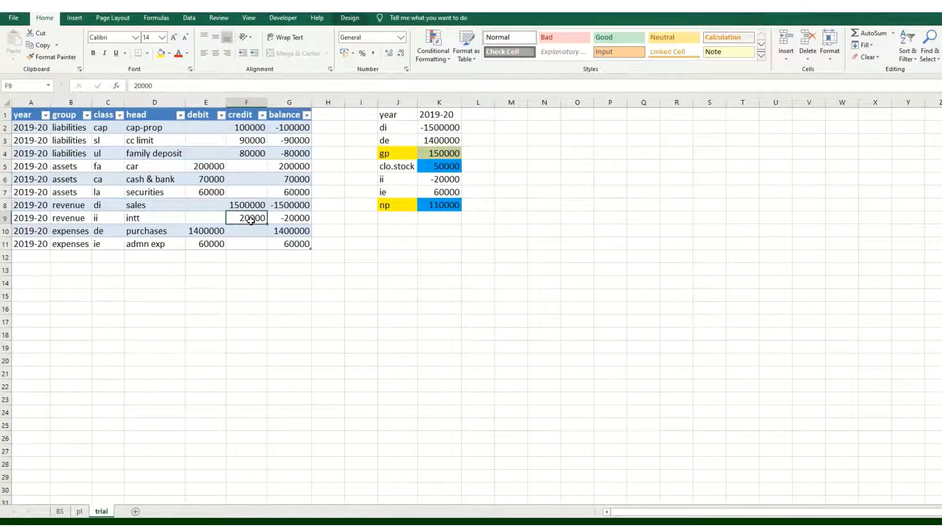
left_click(441, 179)
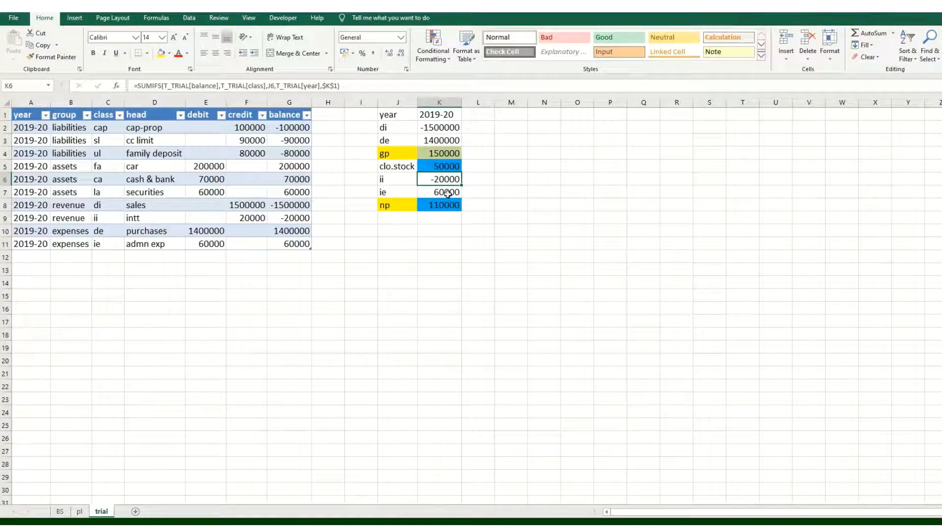
left_click(214, 243)
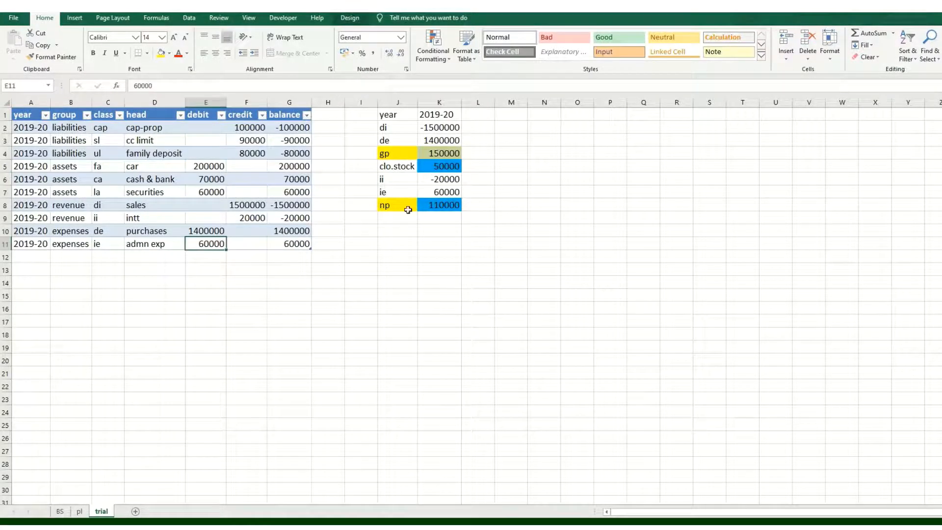
left_click(435, 194)
Examine the np formula =K4-K6-K7 in K8 and the gp, ii and ie amounts it refers to
left_click(441, 205)
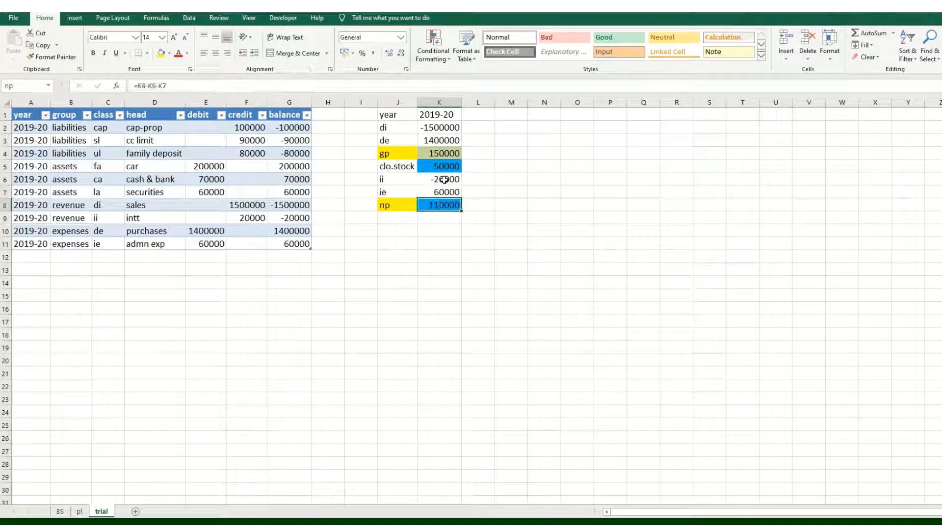
left_click(444, 154)
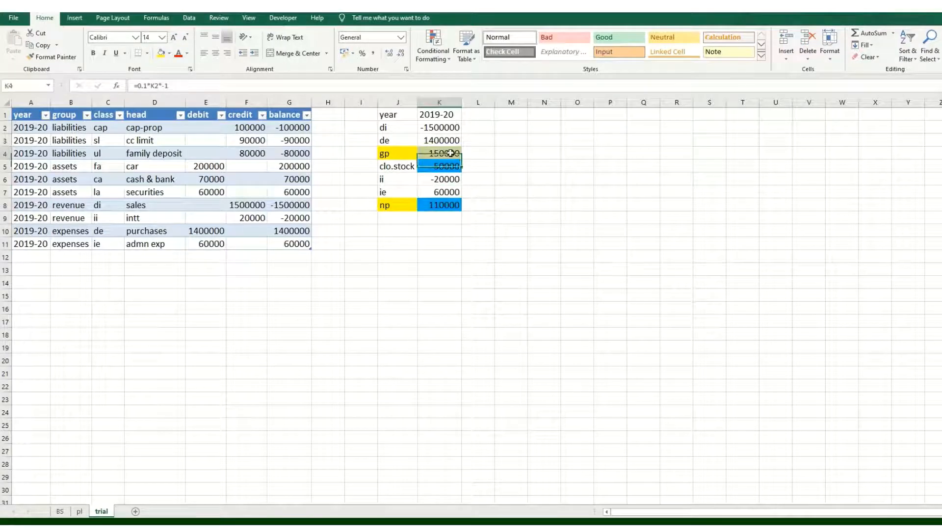
left_click(446, 181)
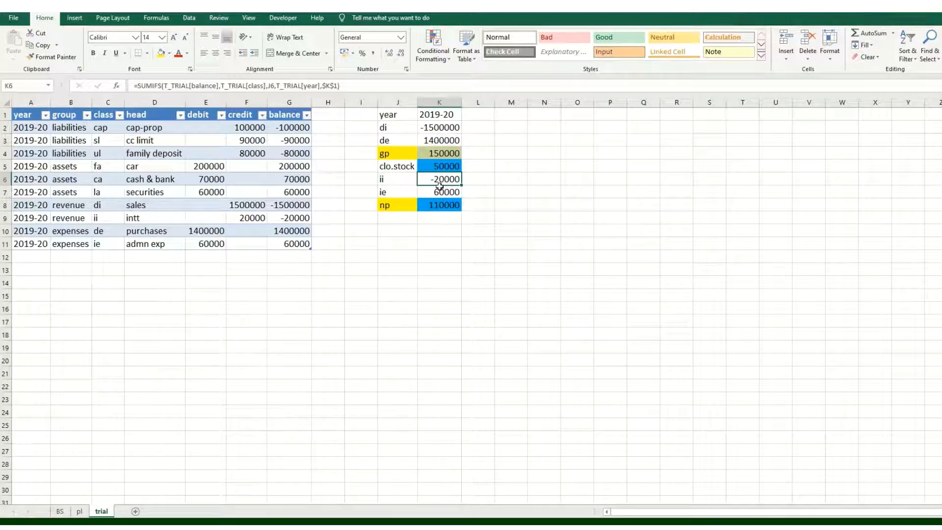
left_click(447, 156)
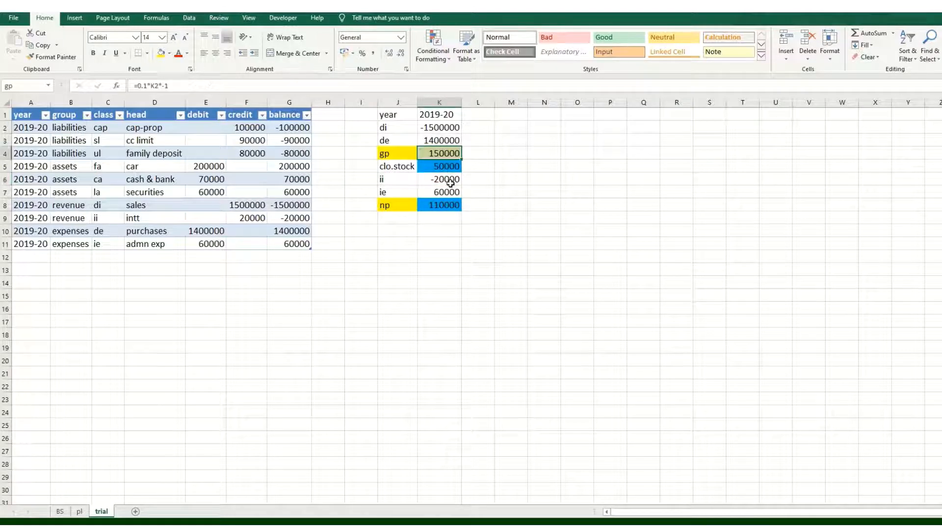
left_click(450, 182)
left_click(447, 192)
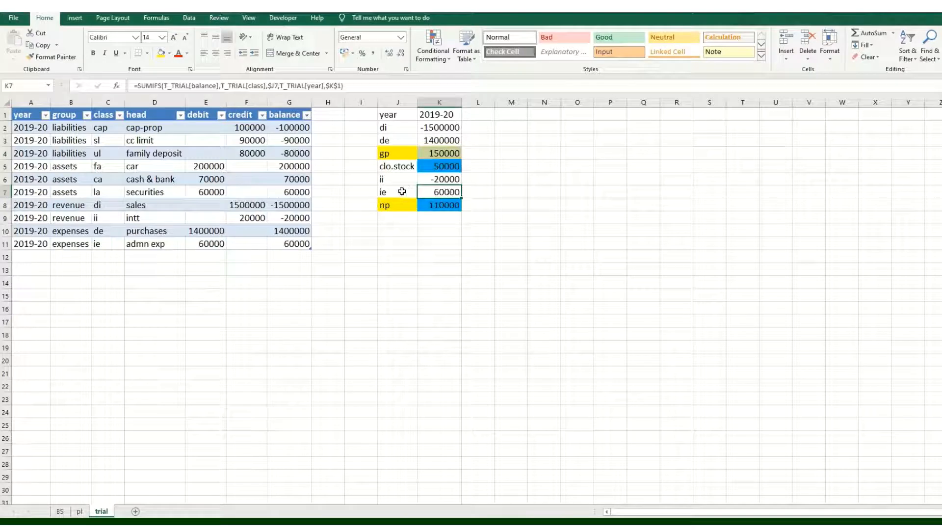
left_click(451, 206)
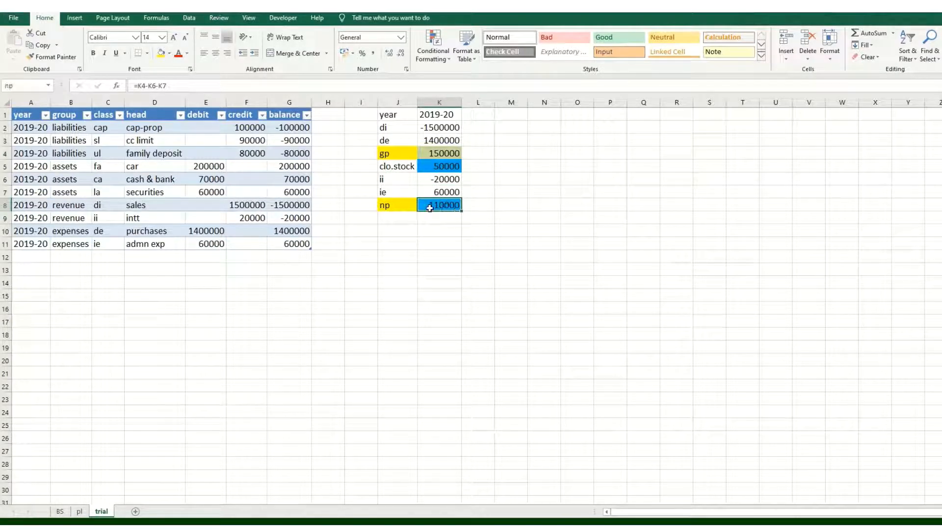
Check the defined names of the net profit cell K8 and the closing stock cell K5
left_click(10, 85)
key("Escape")
left_click(443, 171)
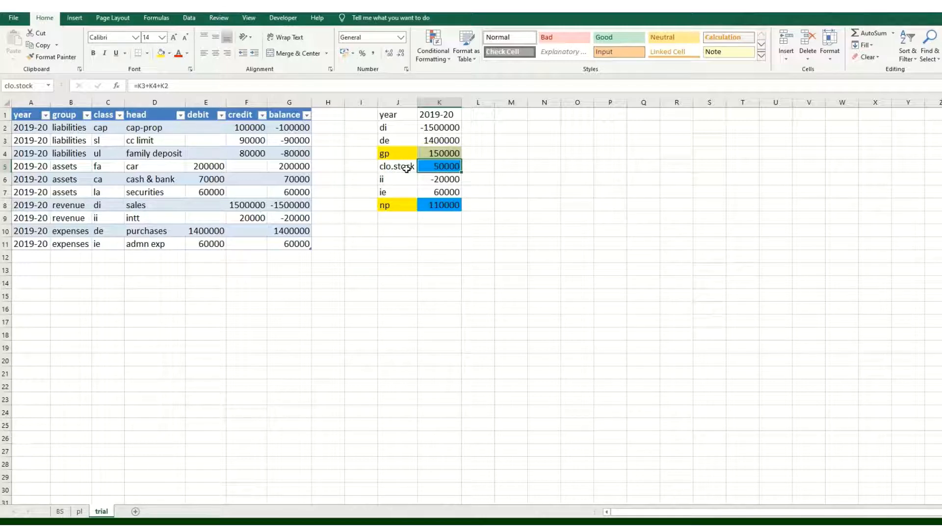
left_click(445, 206)
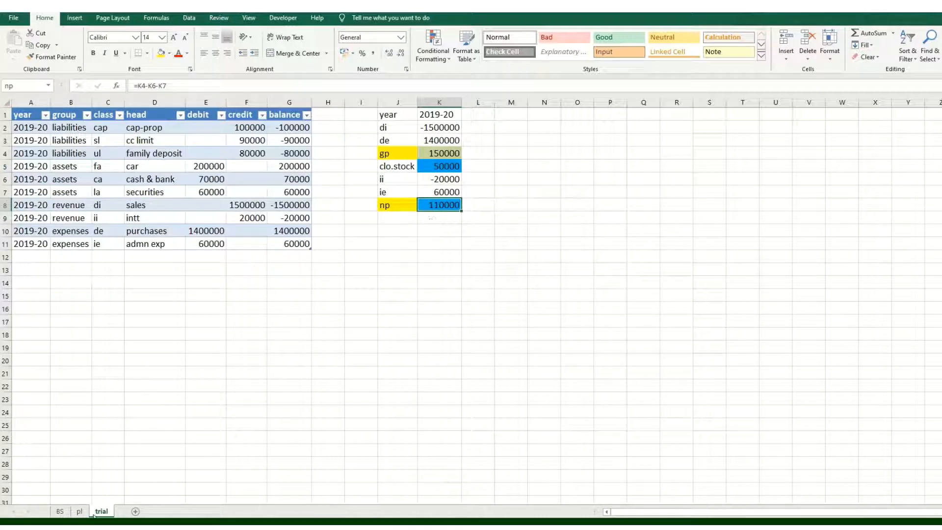
Move the four yellow clo.stock and net profit rows from A100:G103 to A12:G15, directly below the trial entries
left_click(80, 512)
left_click(102, 511)
scroll(231, 179, "down", 16)
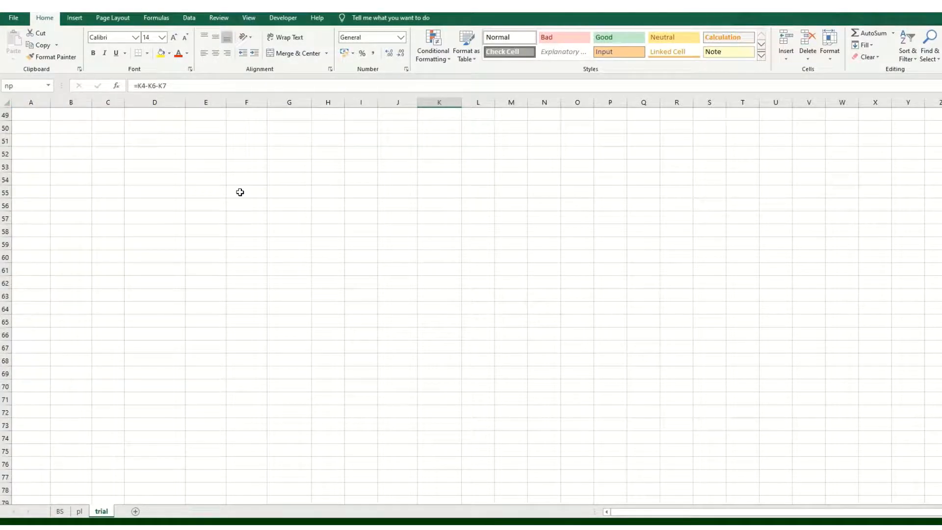
scroll(242, 193, "down", 10)
left_click(42, 386)
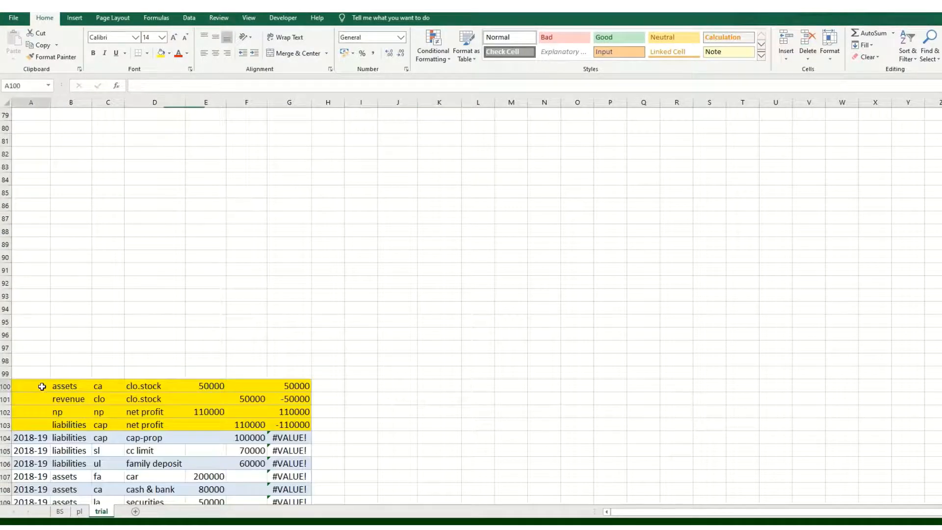
left_click_drag(42, 387, 290, 424)
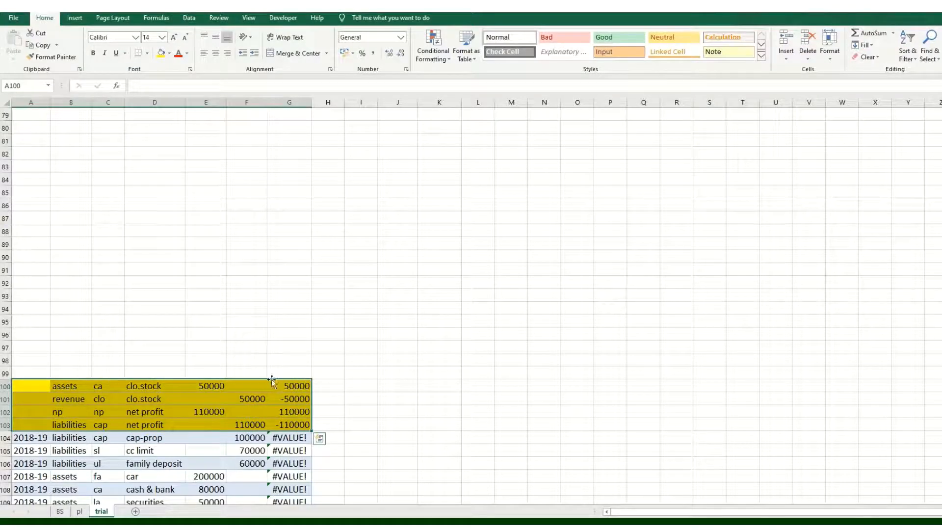
left_click_drag(273, 380, 305, 235)
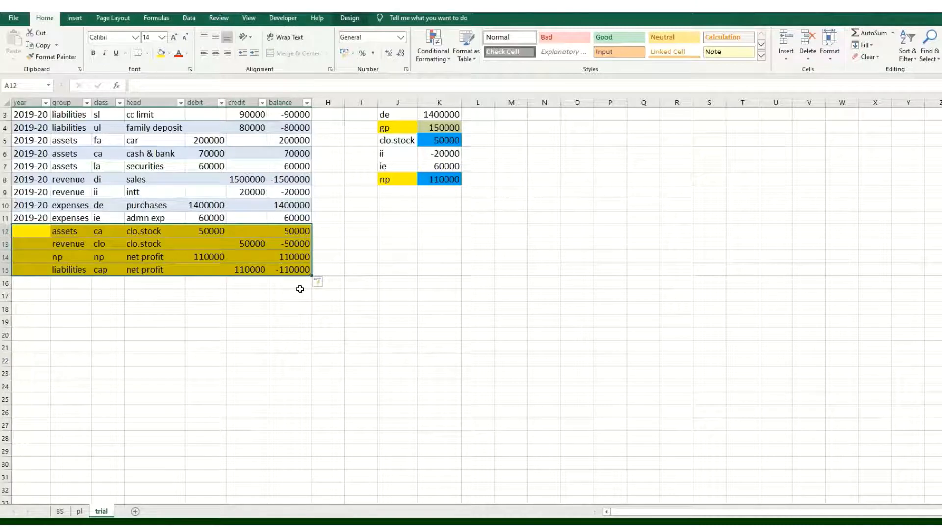
left_click(274, 321)
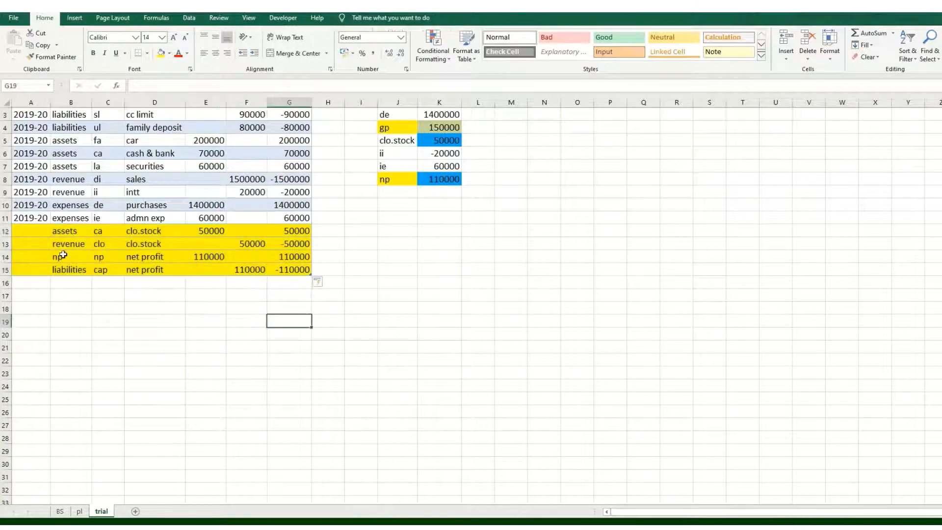
Review the blank year cells A12:A15 of the yellow rows and the year held in K1
left_click_drag(38, 231, 39, 269)
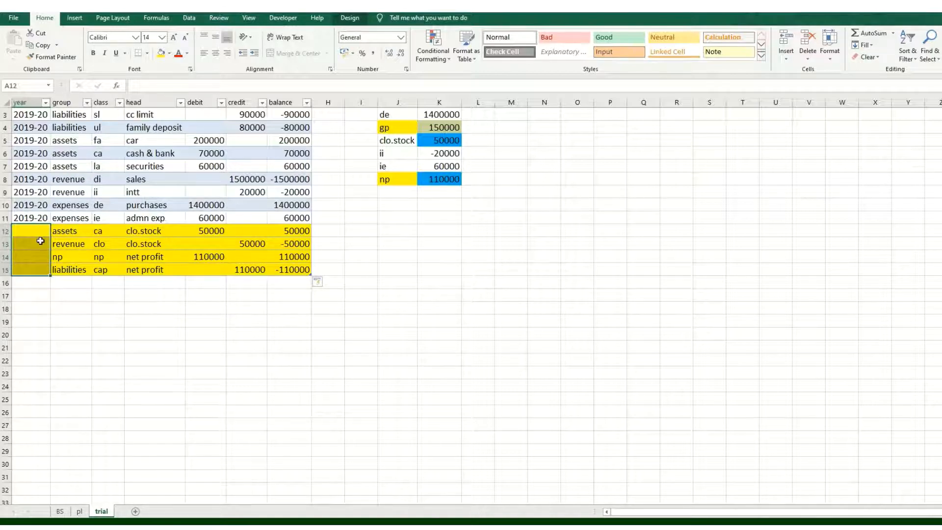
scroll(39, 239, "up", 1)
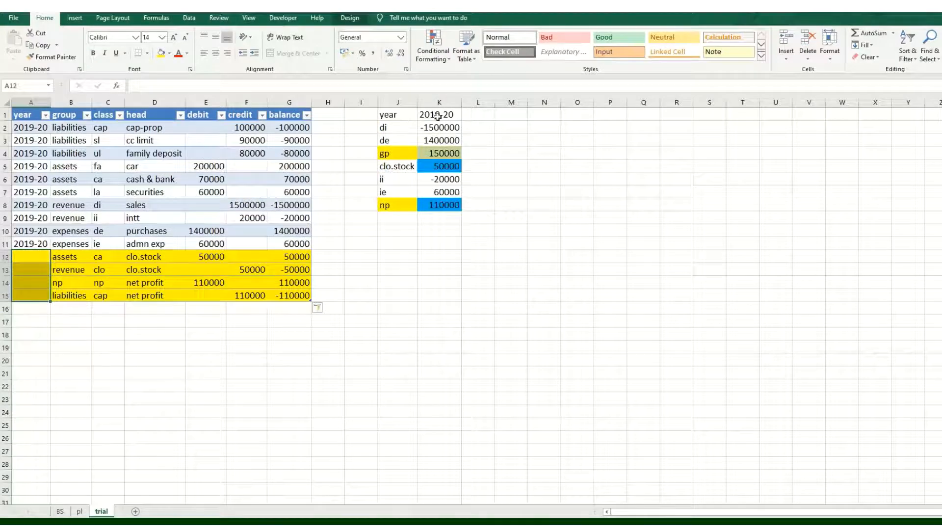
left_click(437, 116)
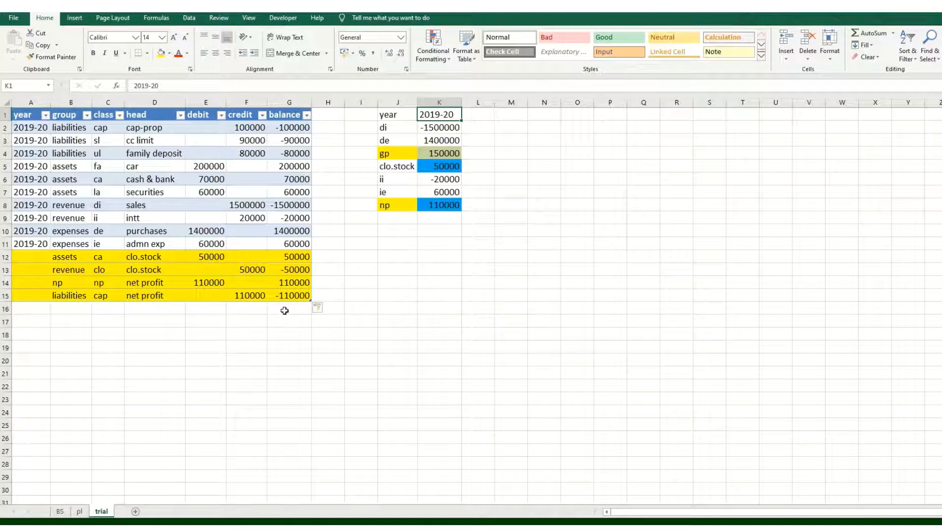
left_click(265, 334)
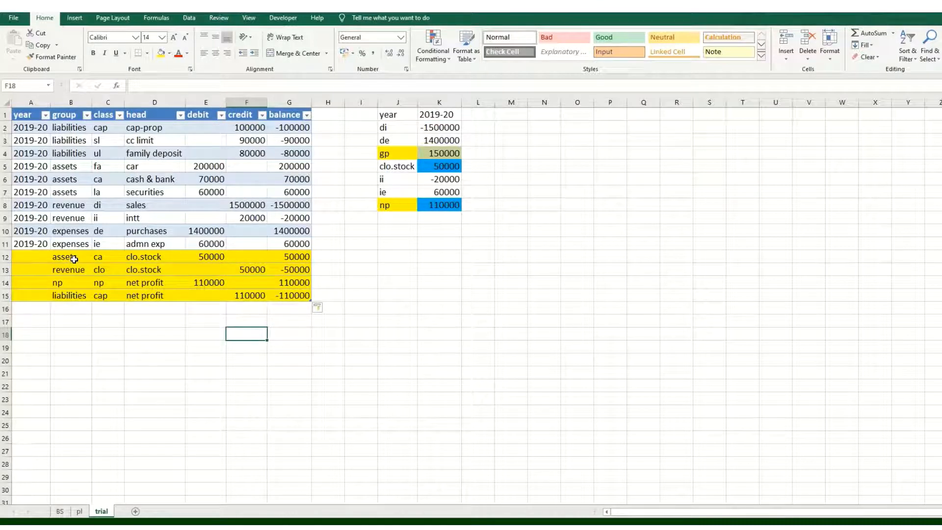
Examine the two clo.stock entries in rows 12 and 13: their group, class and head, and the =clo.stock debit and credit formulas
left_click(74, 259)
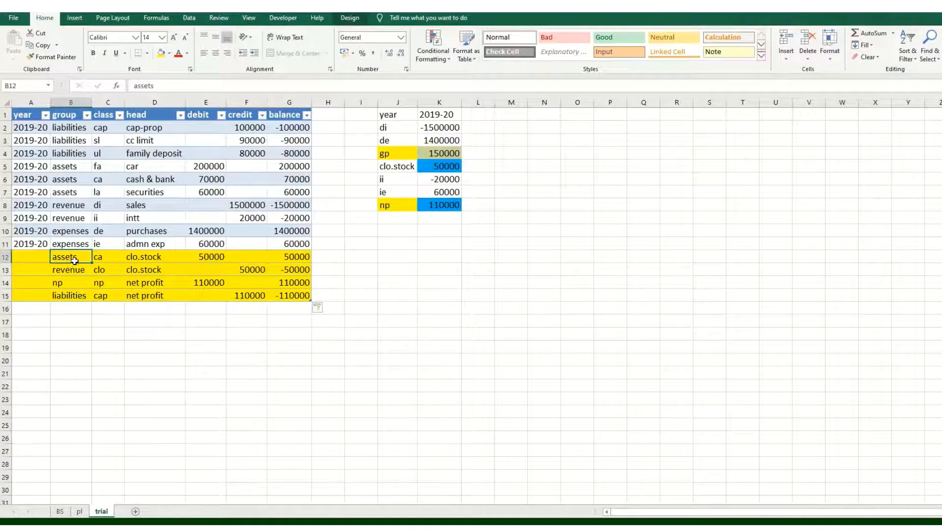
left_click(75, 275)
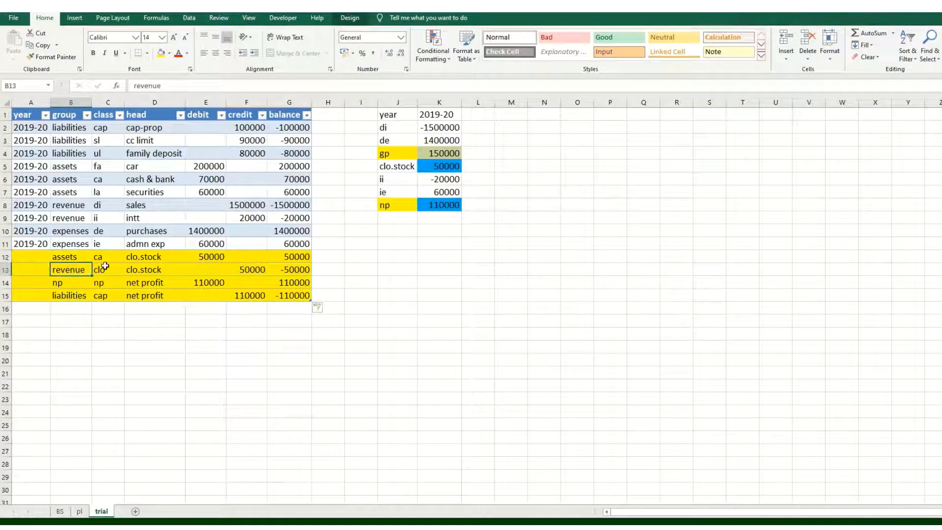
left_click_drag(156, 258, 155, 275)
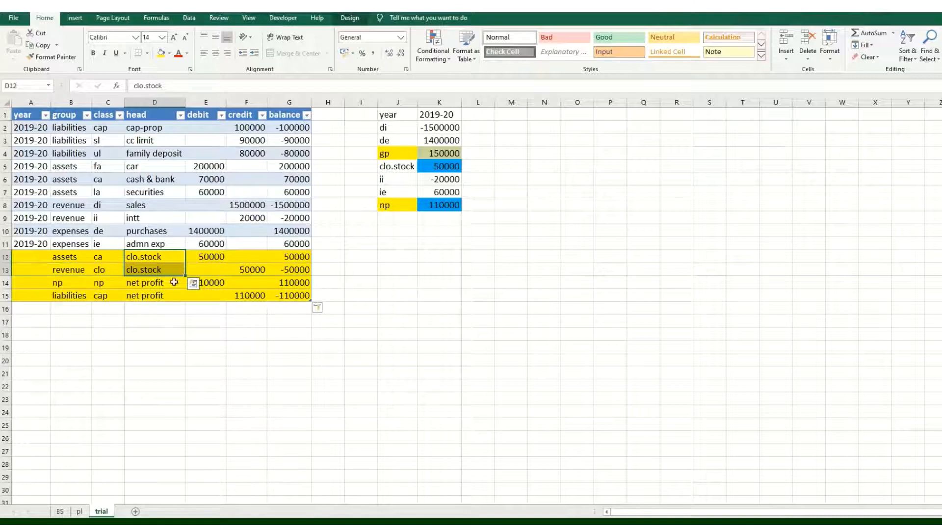
left_click(216, 258)
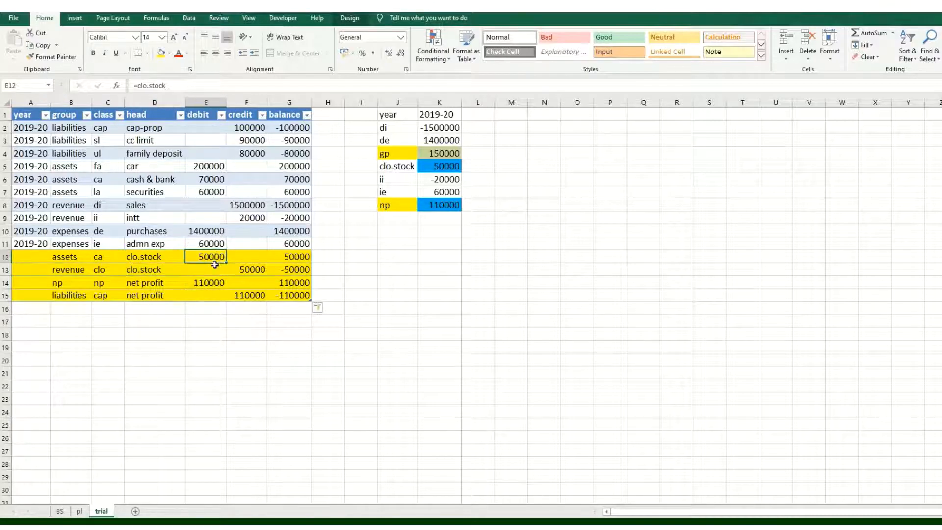
left_click(257, 273)
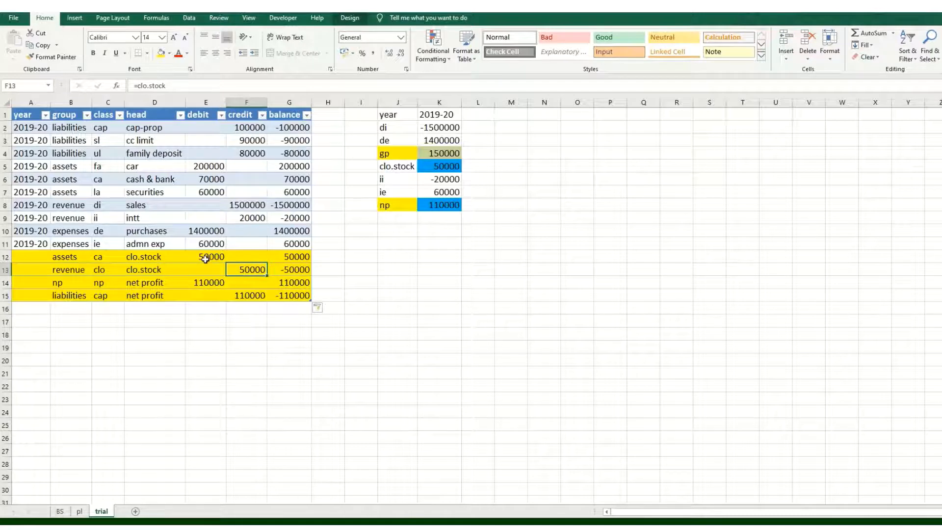
left_click(72, 259)
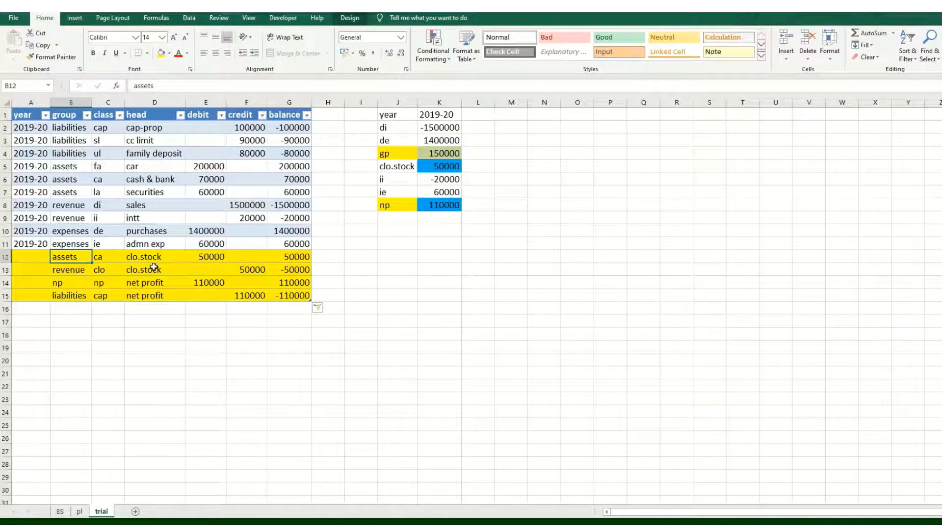
left_click(218, 257)
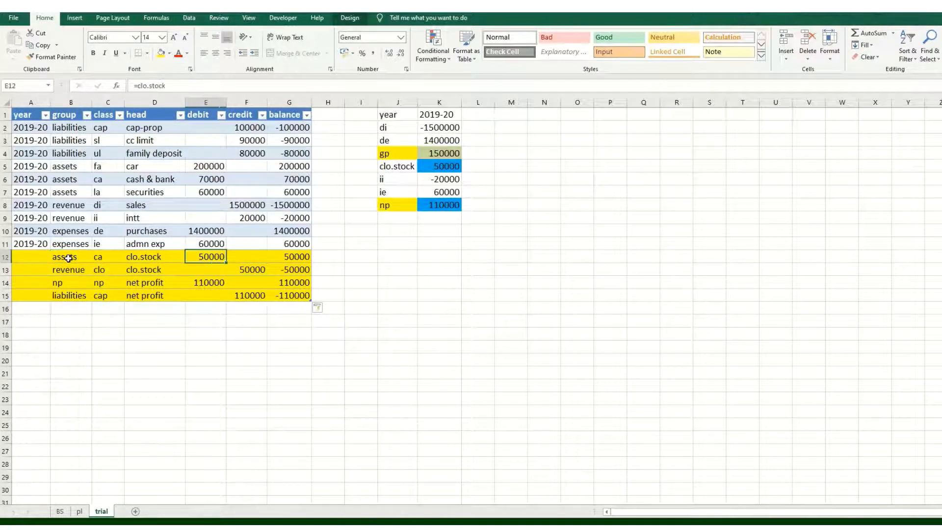
left_click(69, 260)
left_click(105, 259)
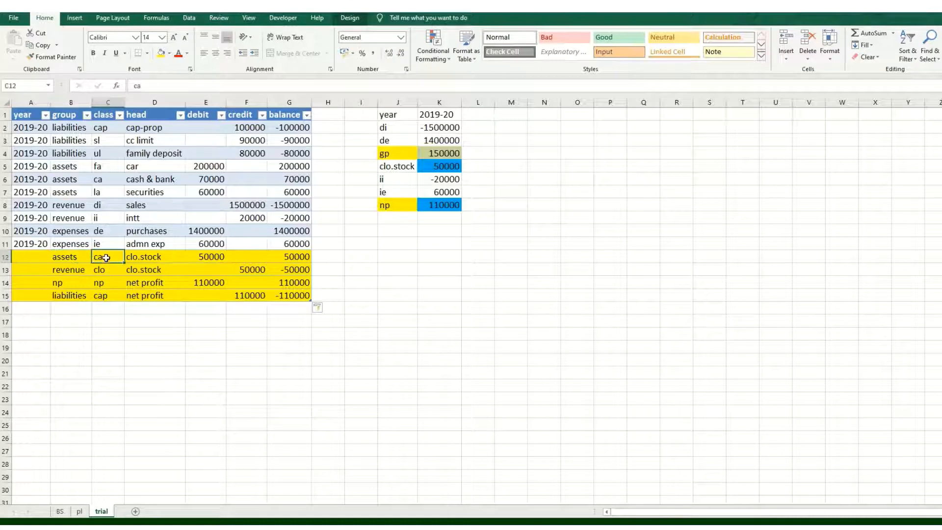
left_click(150, 261)
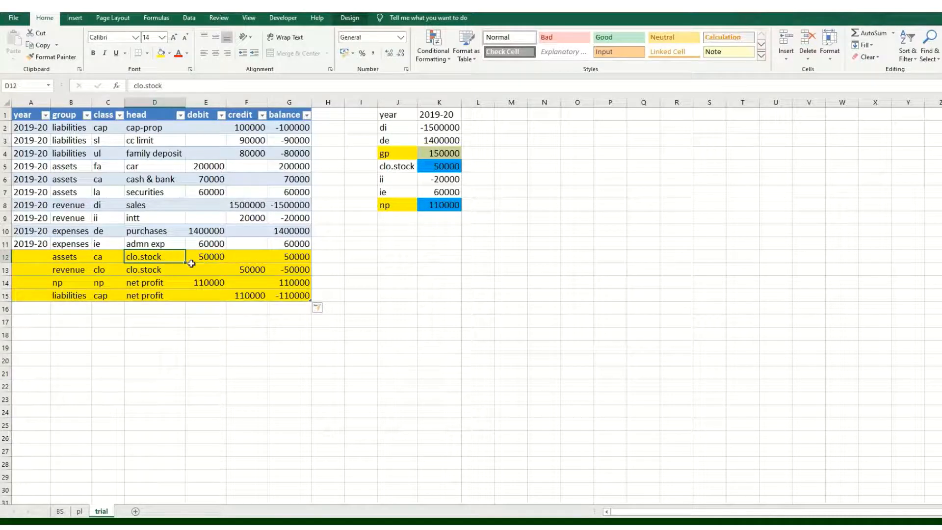
Re-enter the debit formula of the assets clo.stock row in E12 as =clo.stock
left_click(215, 259)
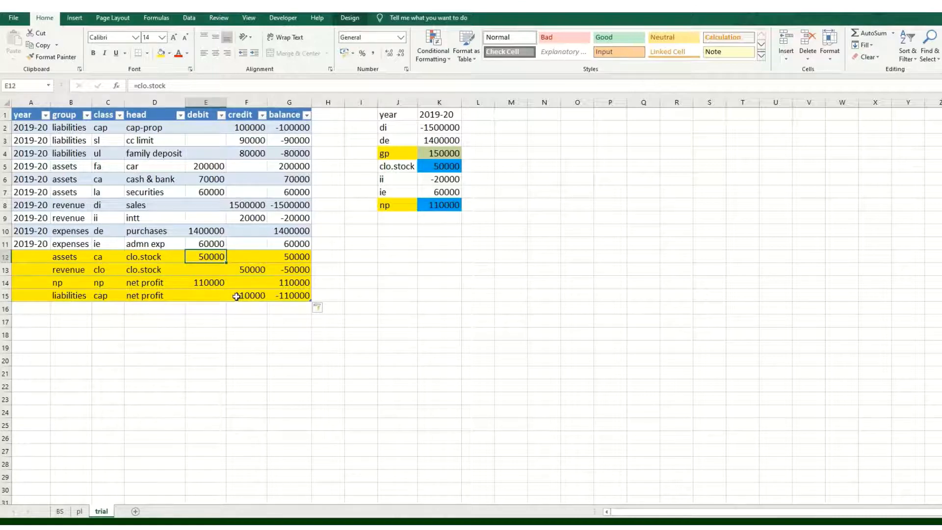
type("=")
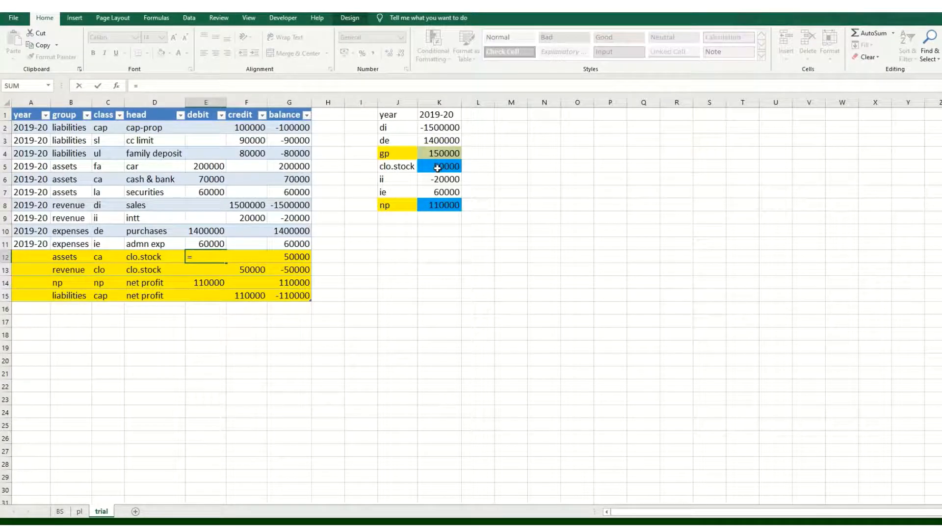
type("clo")
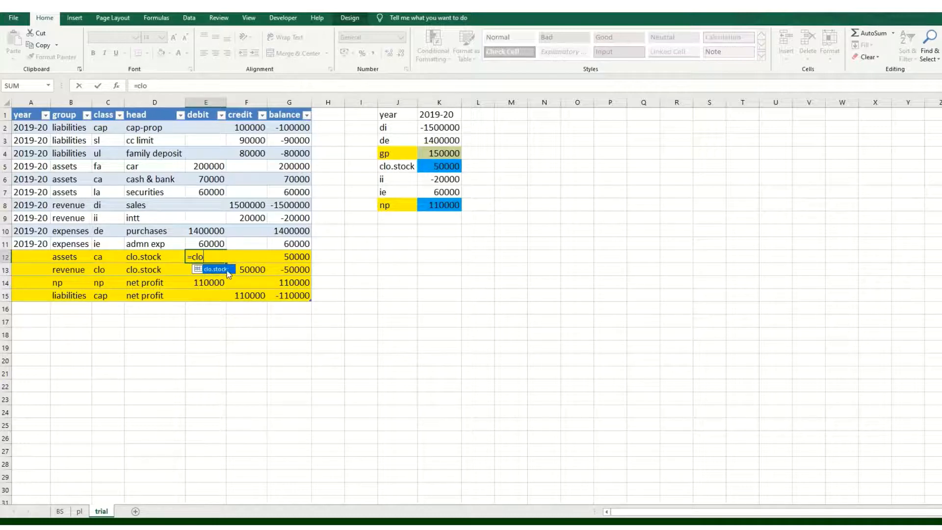
key("Return")
left_click(211, 256)
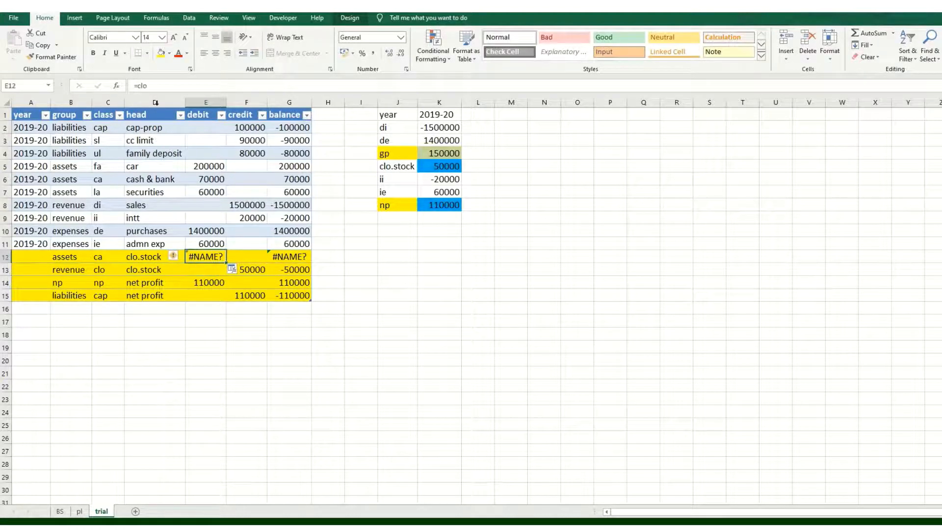
left_click(160, 89)
type(".s")
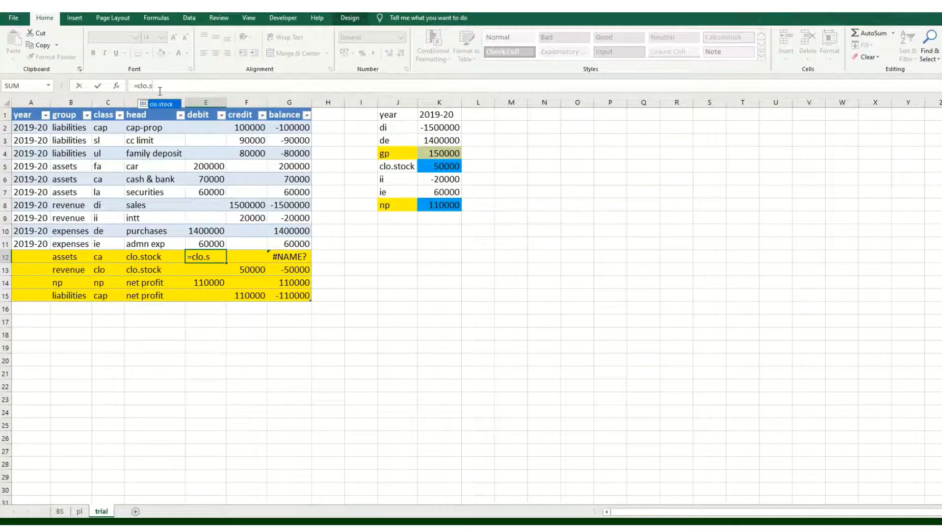
key("Tab")
key("Return")
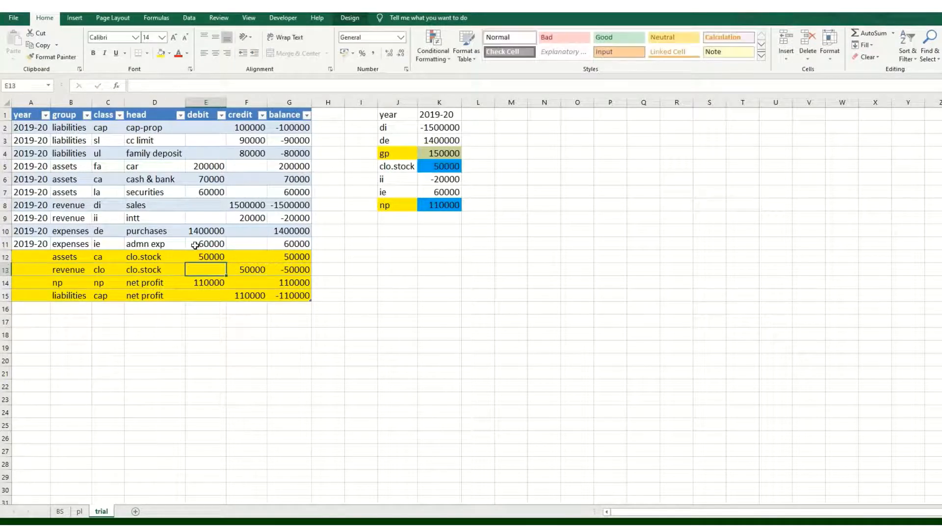
left_click(214, 256)
Examine the revenue clo.stock entry in row 13: its group, class, head and the credit formula in F13
left_click(78, 268)
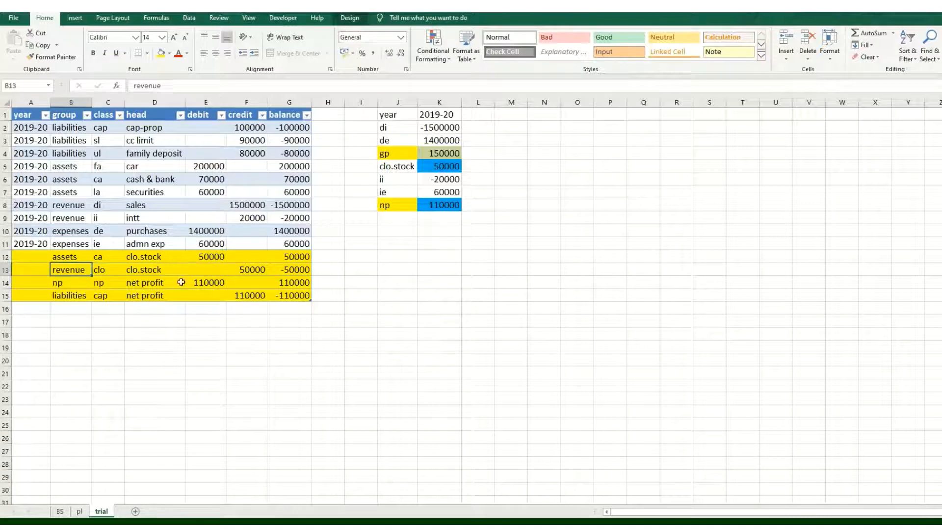
left_click(239, 268)
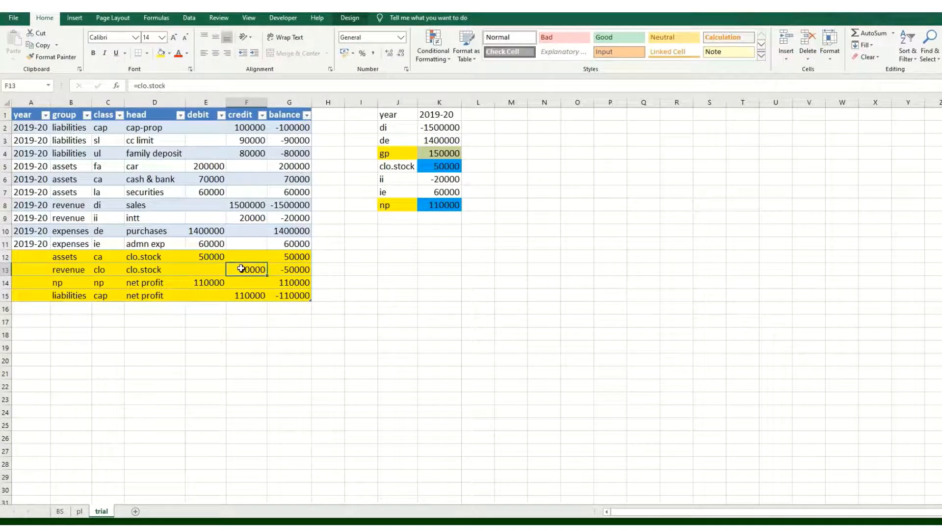
left_click(181, 270)
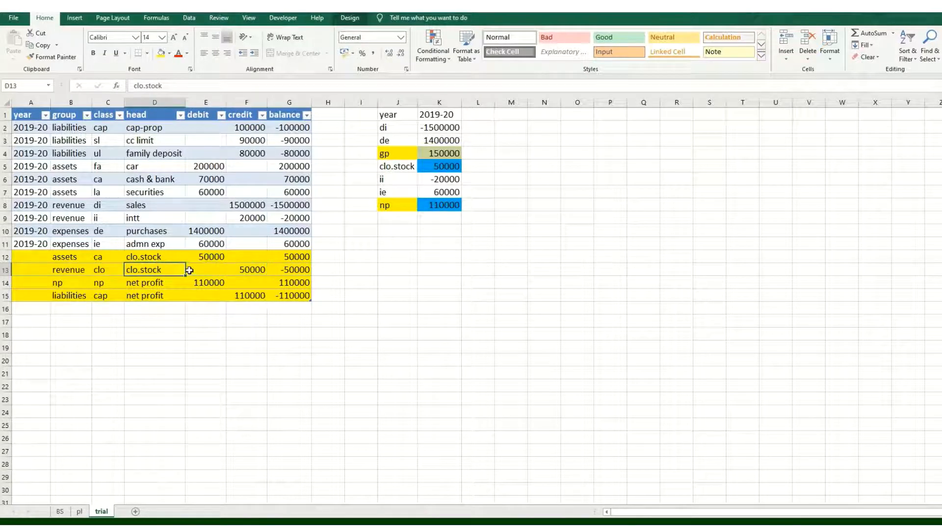
left_click(75, 271)
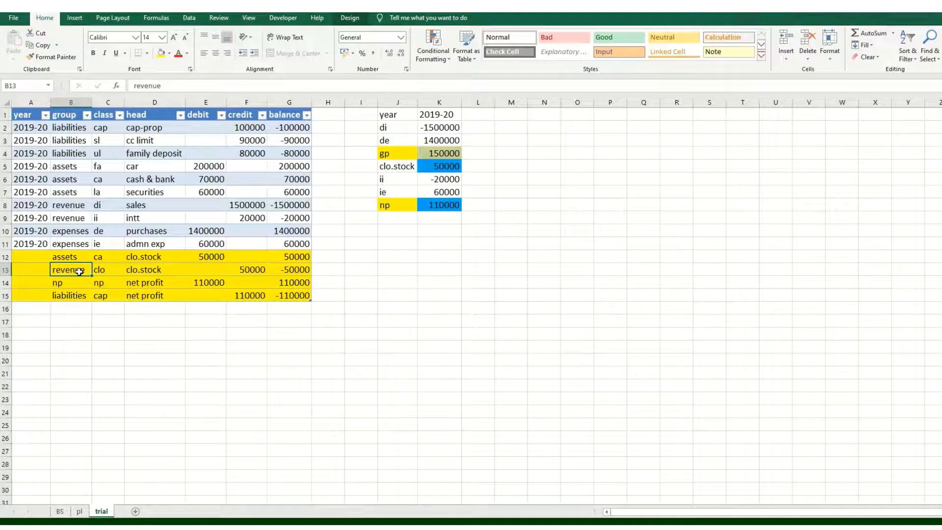
left_click(113, 272)
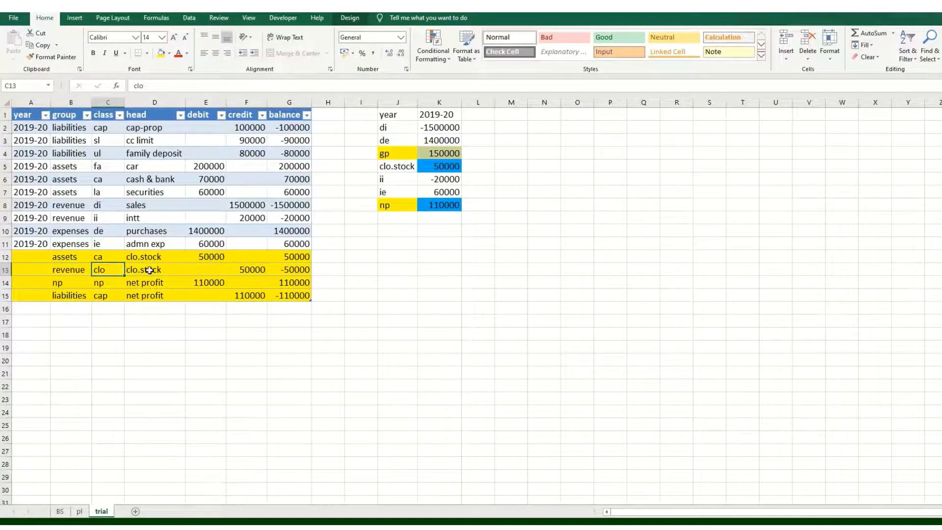
left_click(132, 271)
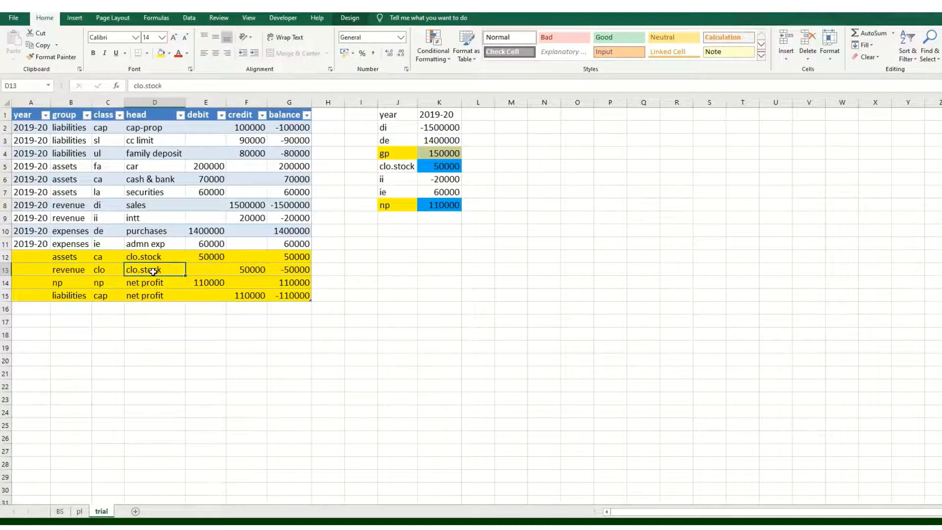
left_click(103, 270)
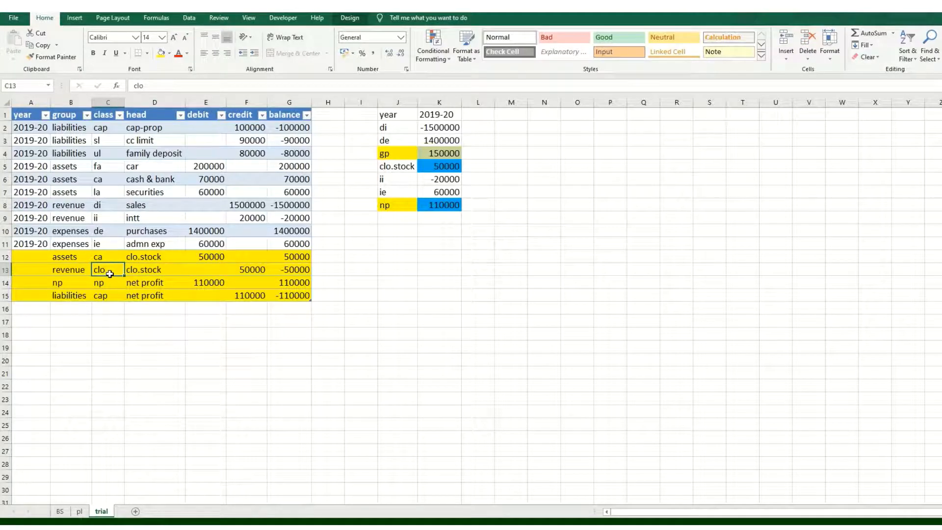
left_click(247, 271)
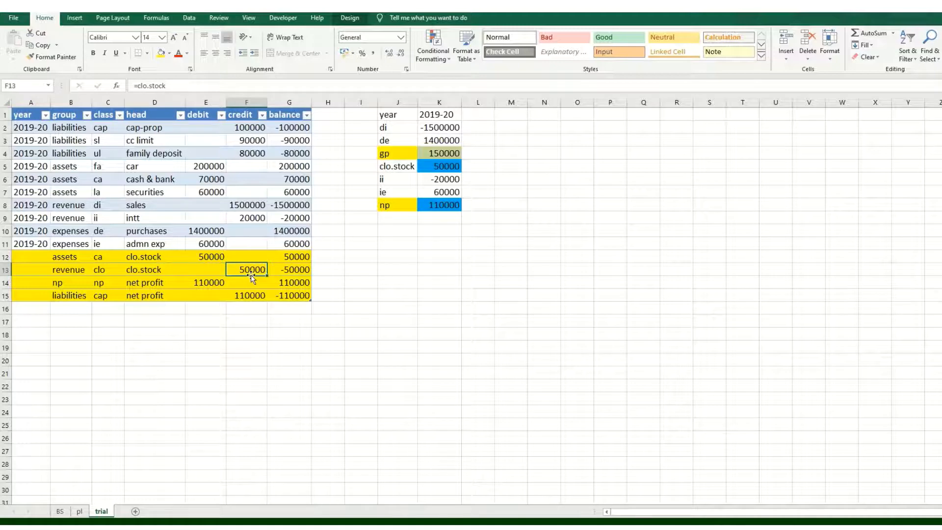
left_click(76, 270)
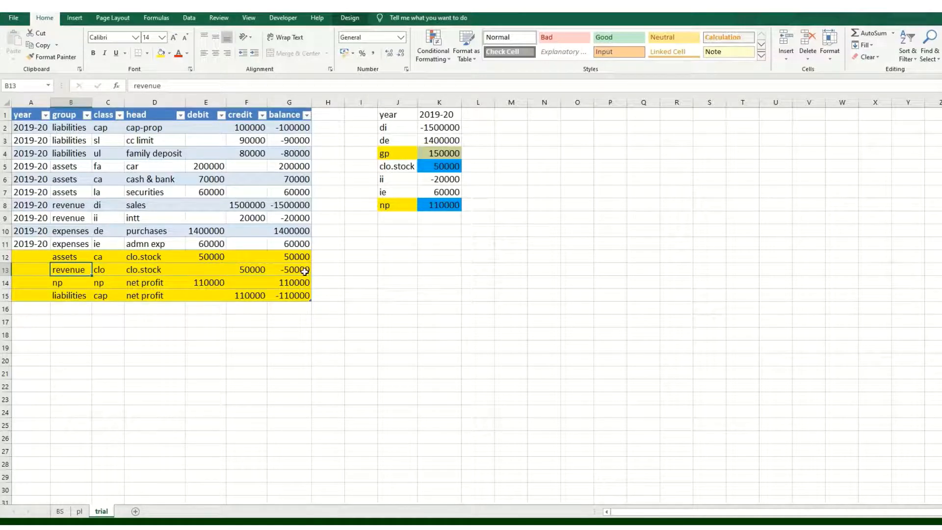
left_click(251, 273)
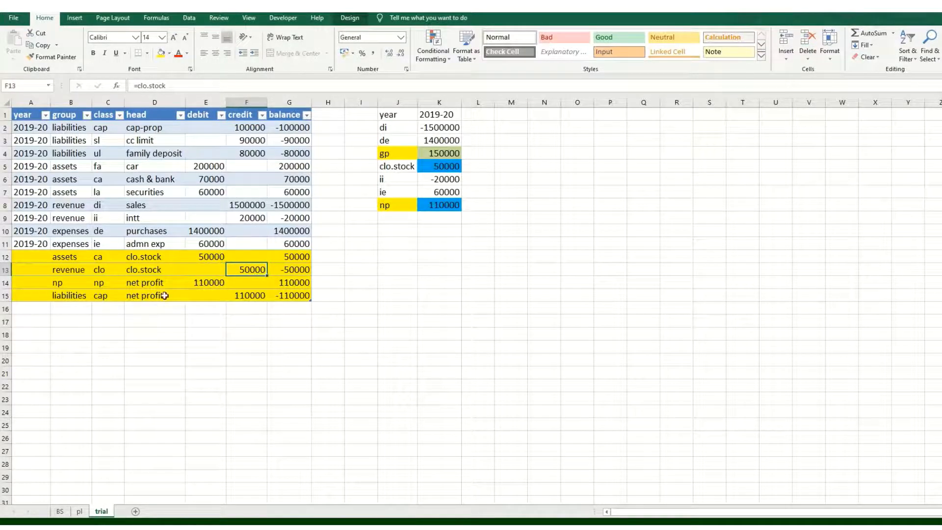
Change the head of the np entry in D14 to "net profit c/d"
left_click(81, 286)
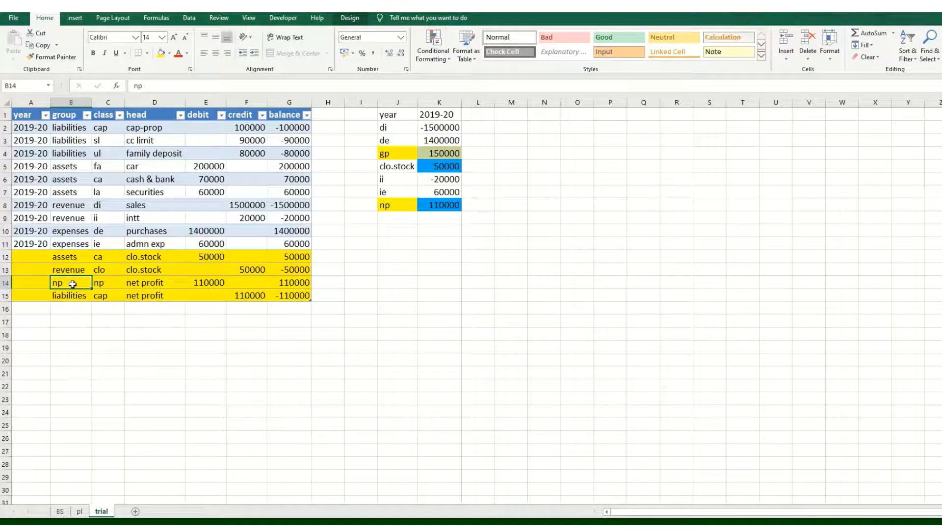
left_click(111, 283)
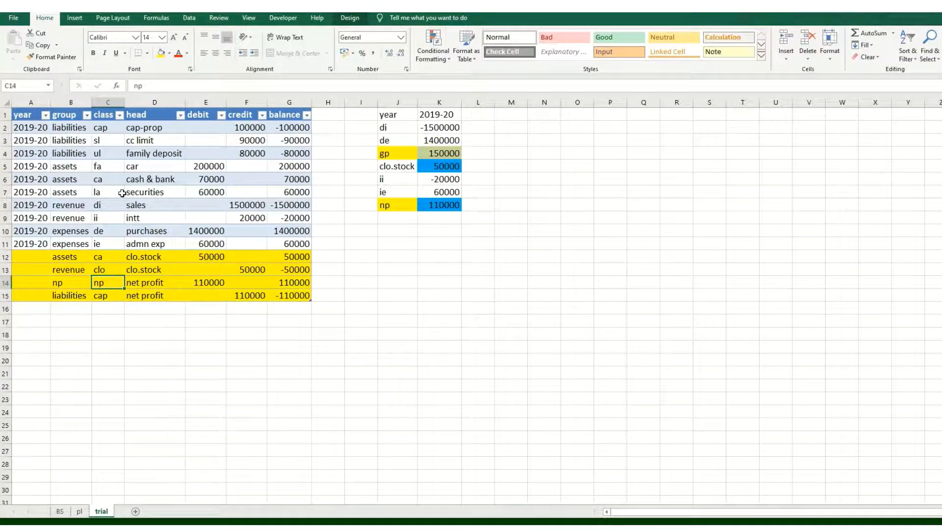
left_click(167, 283)
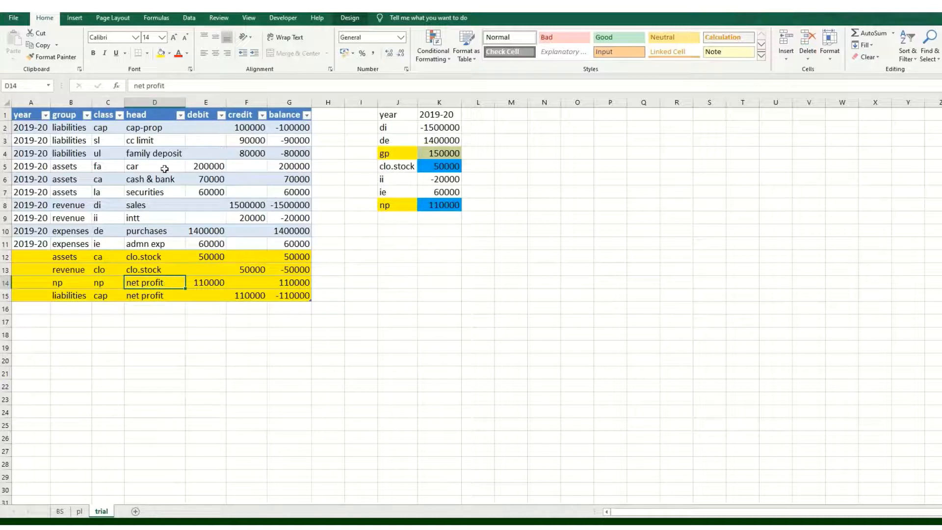
double_click(174, 282)
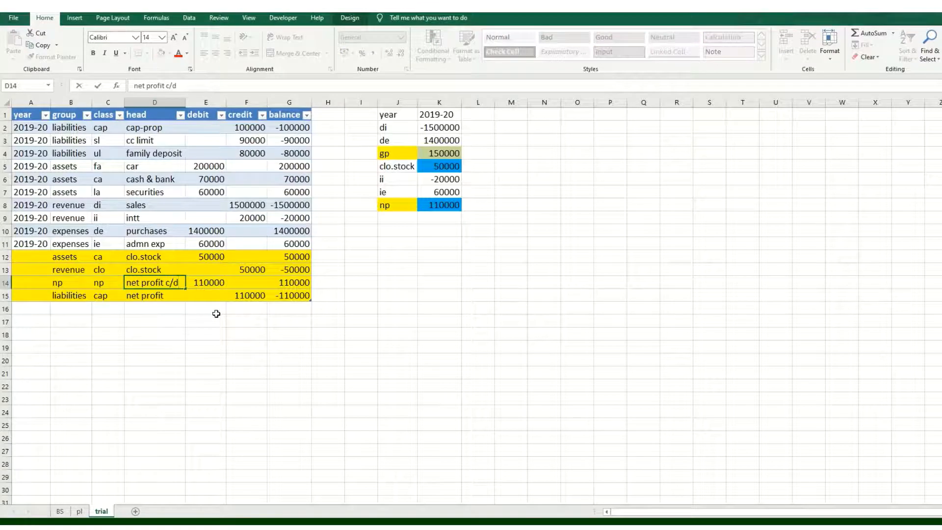
key("Return")
Check the debit formula of the net profit c/d row in E14 against the named net profit cell K8
left_click(209, 284)
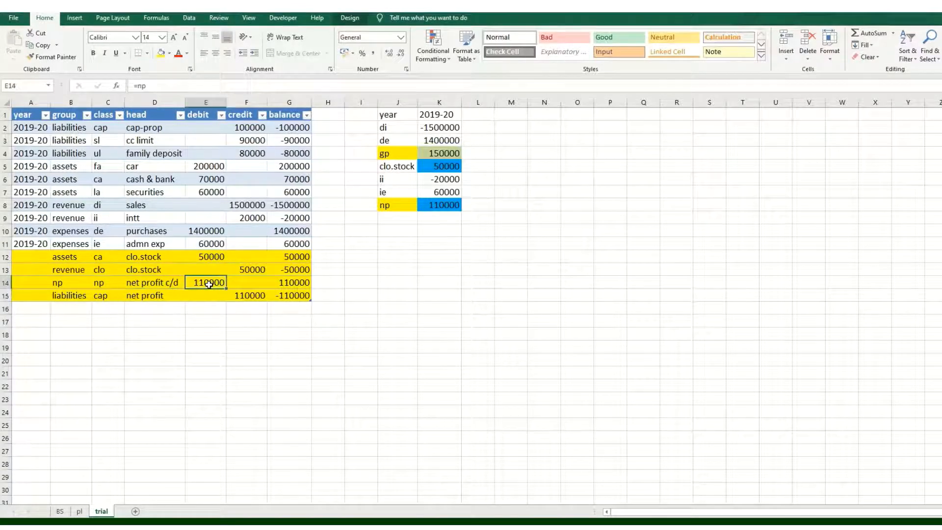
double_click(209, 284)
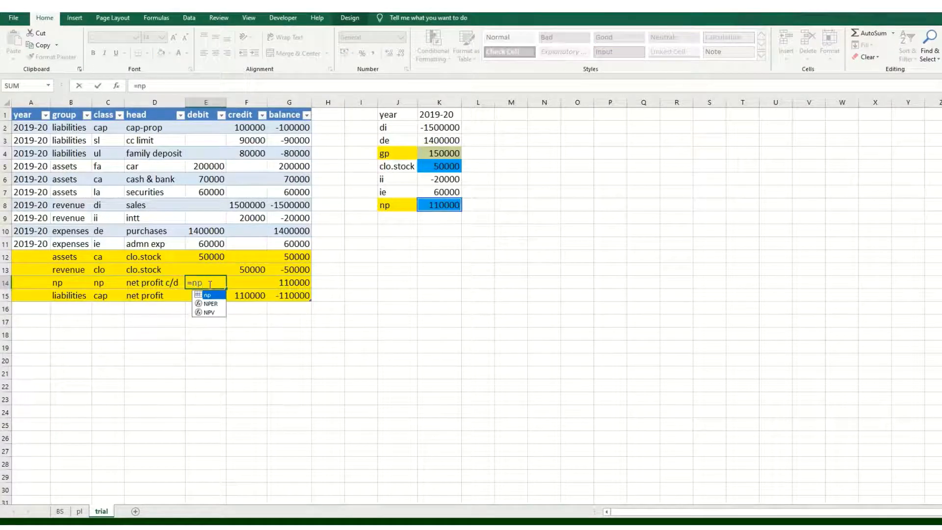
left_click(208, 284)
key("Return")
left_click(211, 285)
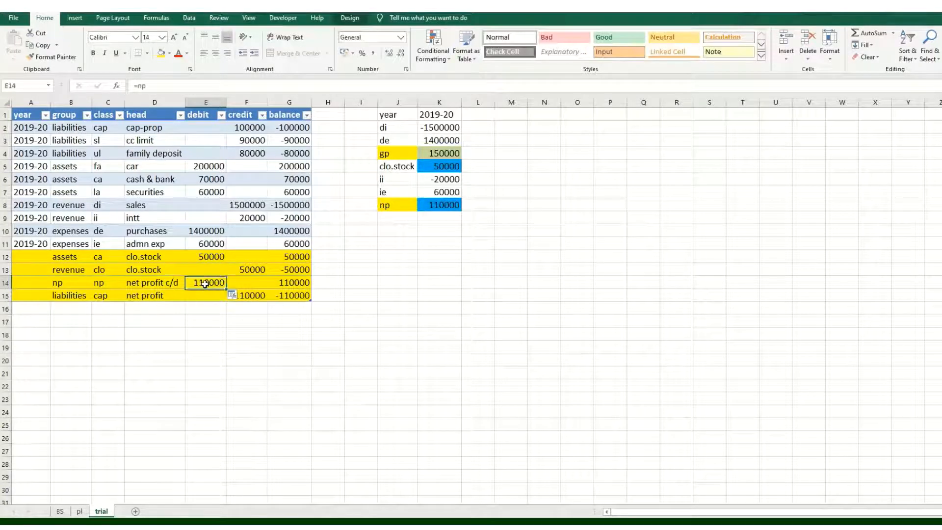
left_click(440, 204)
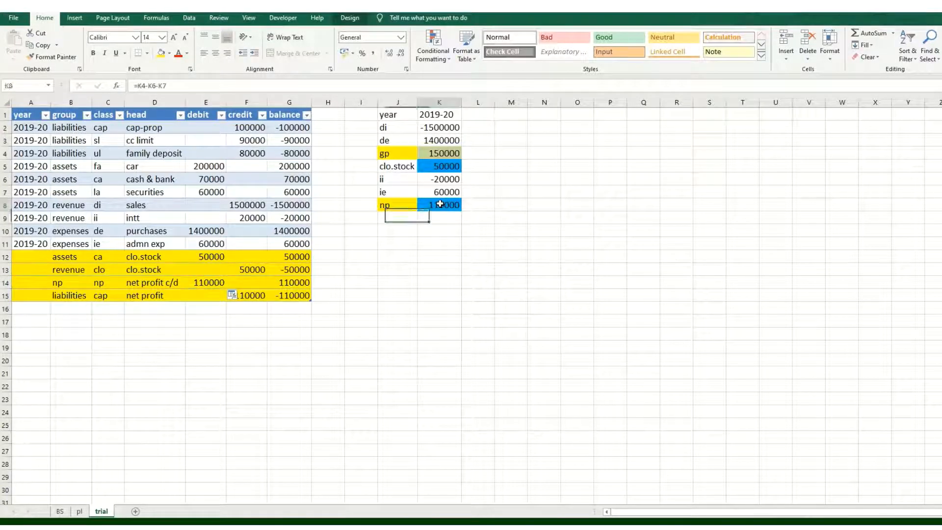
left_click(37, 90)
Examine the liabilities net profit entry in row 15: its credit formula, group, class and head
left_click(250, 296)
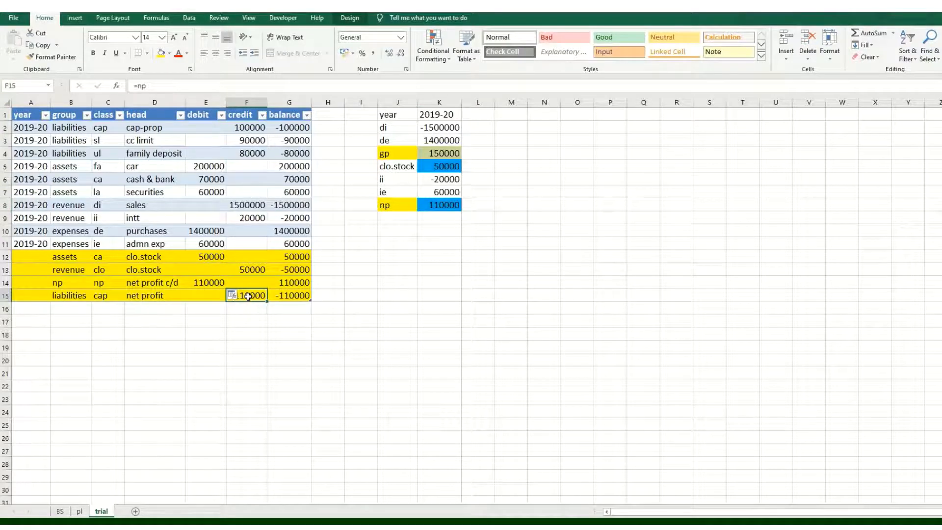
left_click(80, 297)
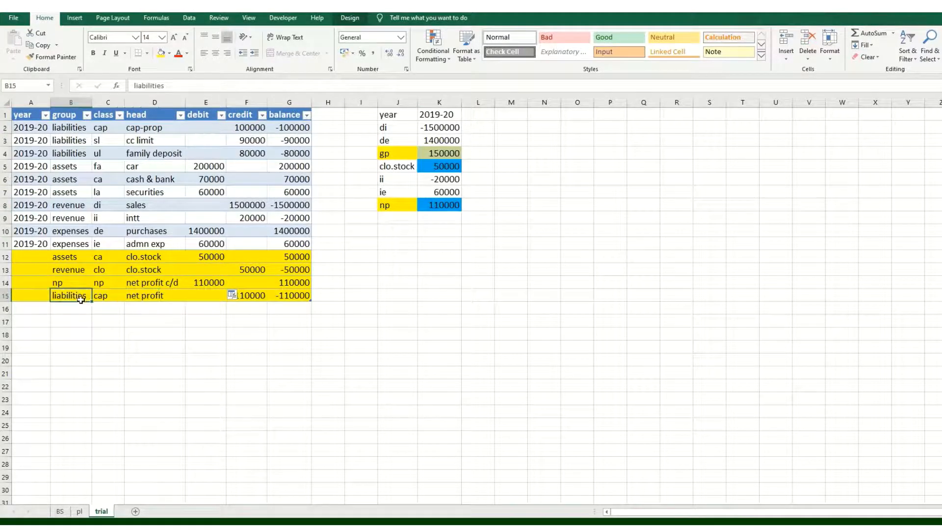
left_click(111, 300)
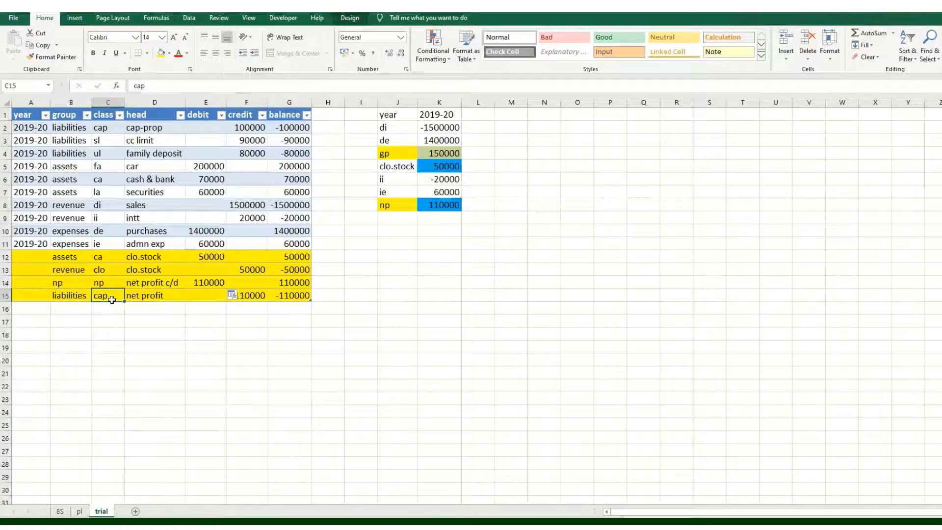
left_click(169, 298)
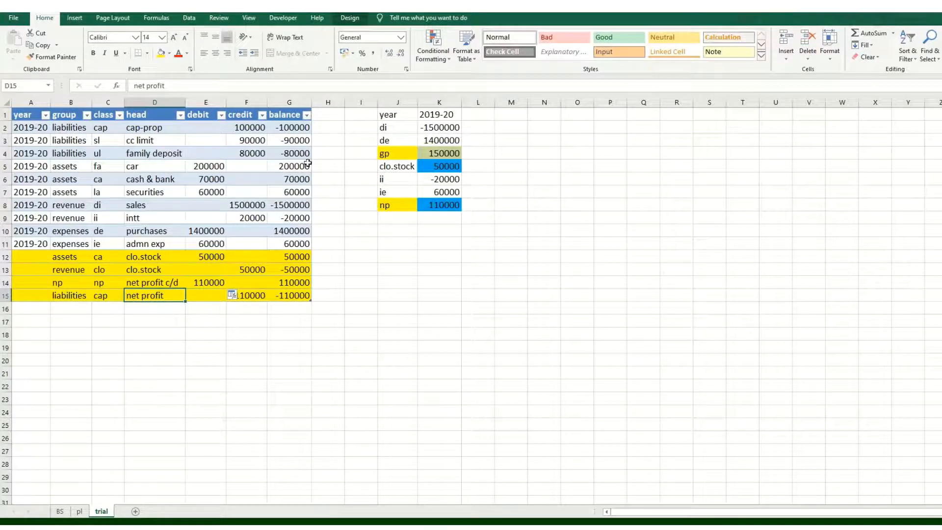
Show the trial table's total row to check the balance total in G16, and hide the row again
left_click(350, 18)
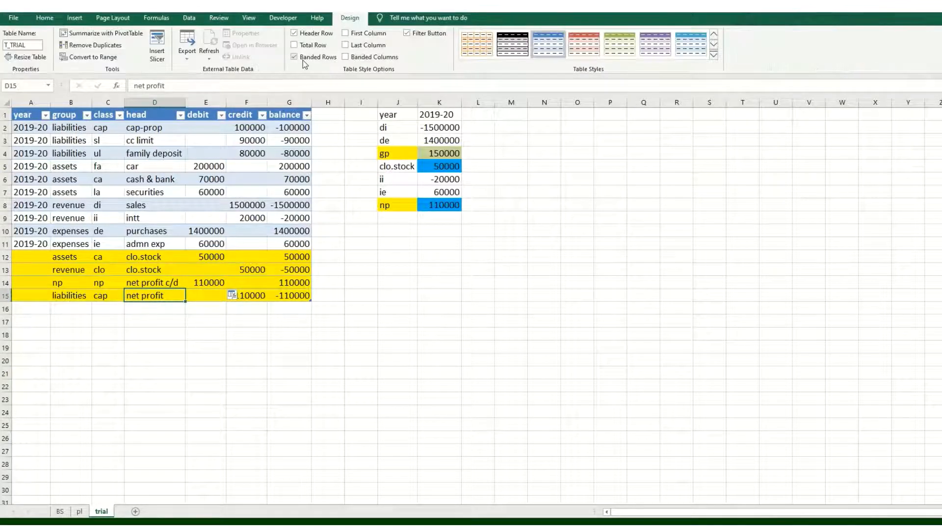
left_click(301, 46)
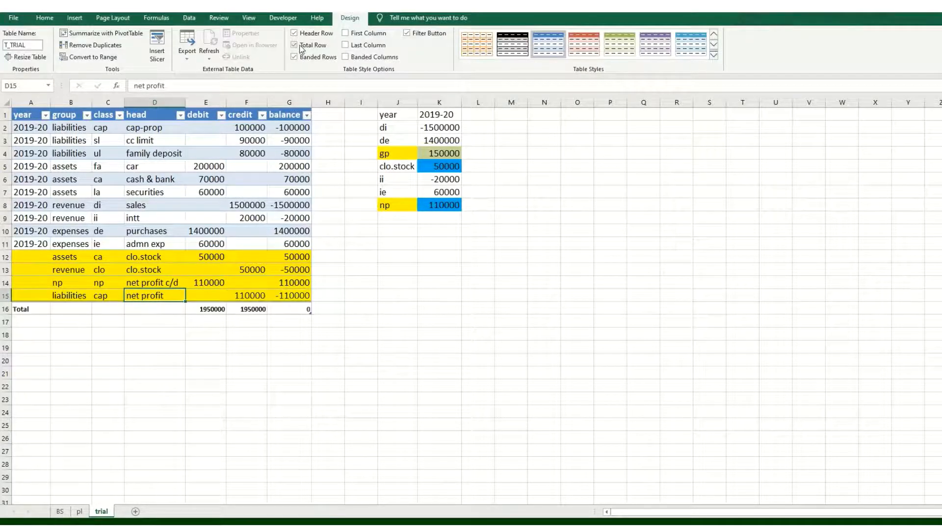
left_click(288, 309)
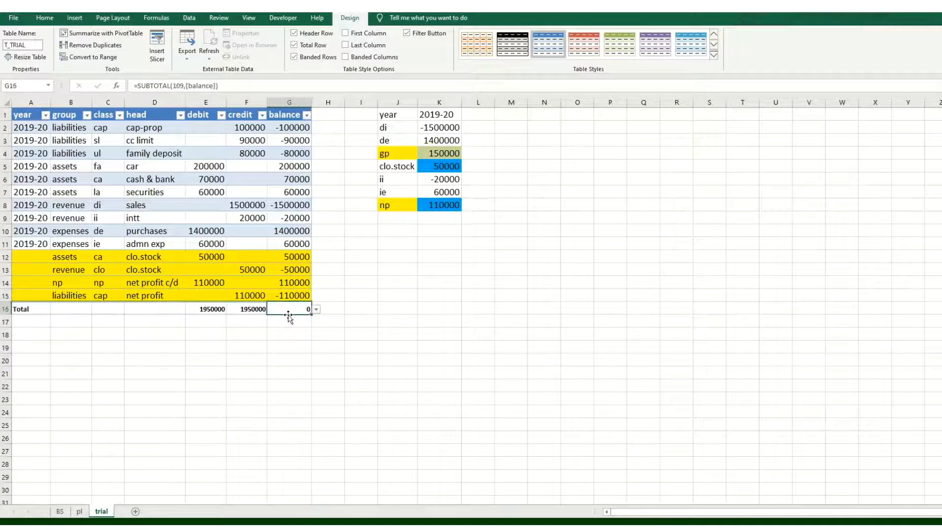
left_click(310, 45)
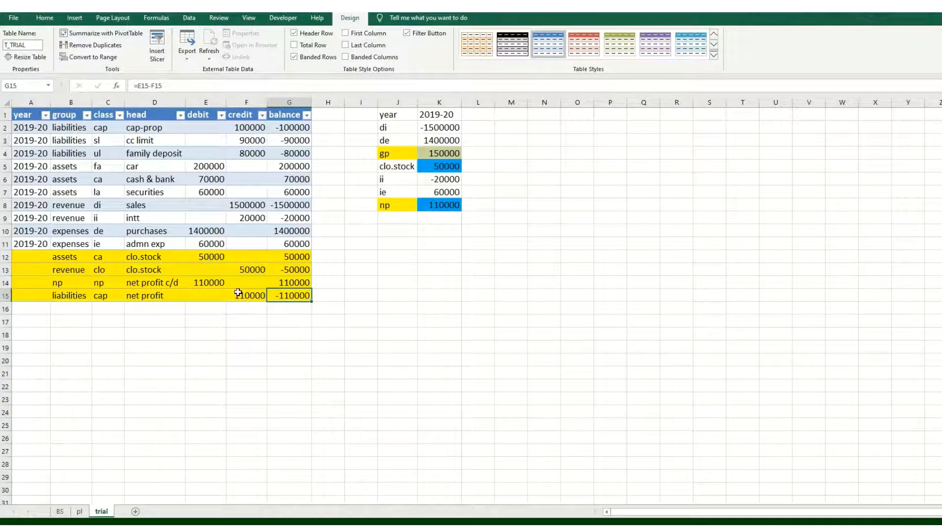
Refresh the balance sheet PivotTable on the BS sheet and check the net profit line under the cap class of liabilities
left_click(61, 511)
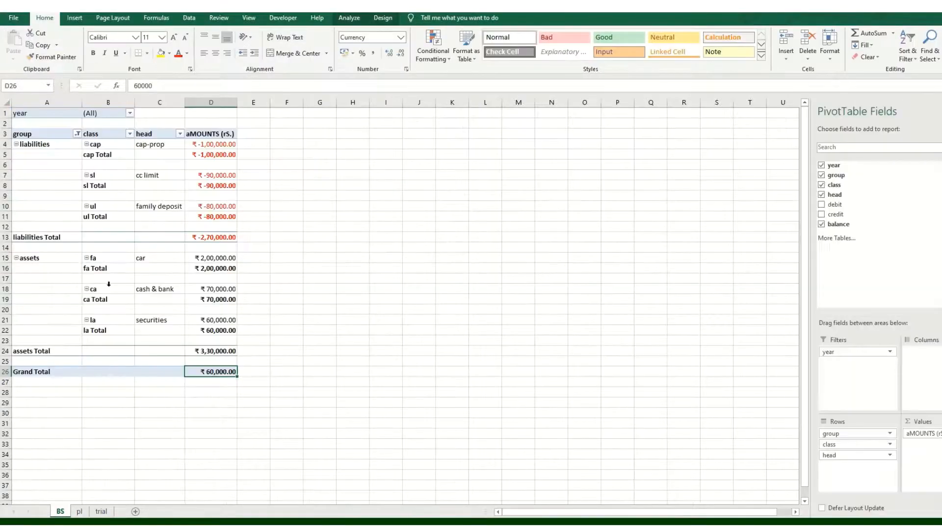
right_click(118, 175)
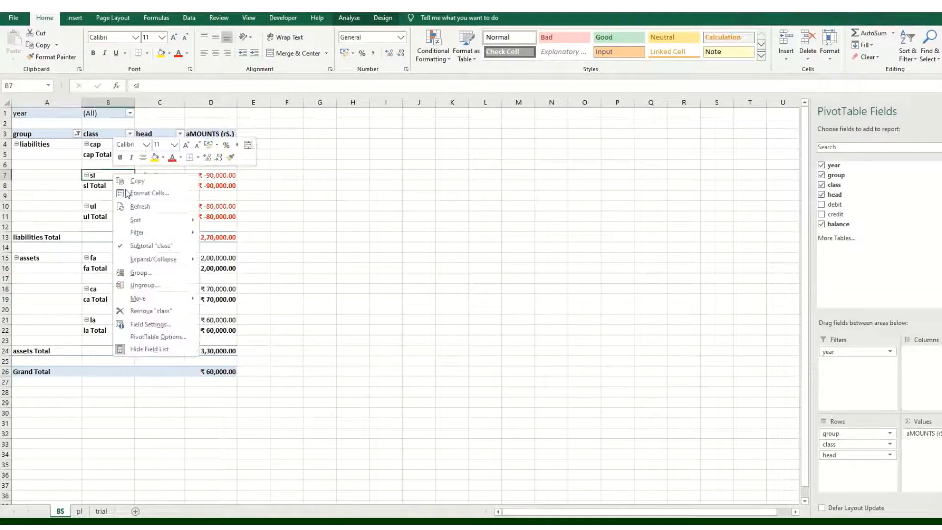
left_click(146, 209)
left_click(142, 152)
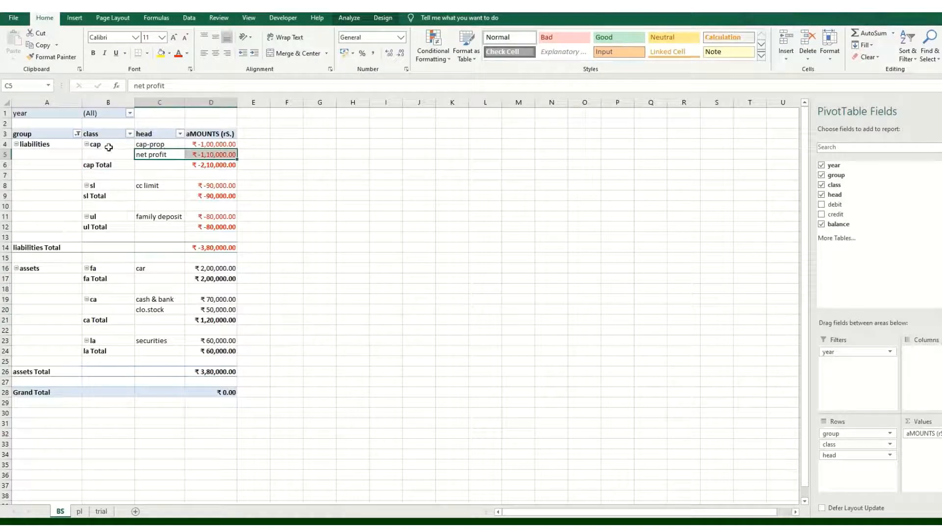
left_click(28, 146)
left_click(164, 156)
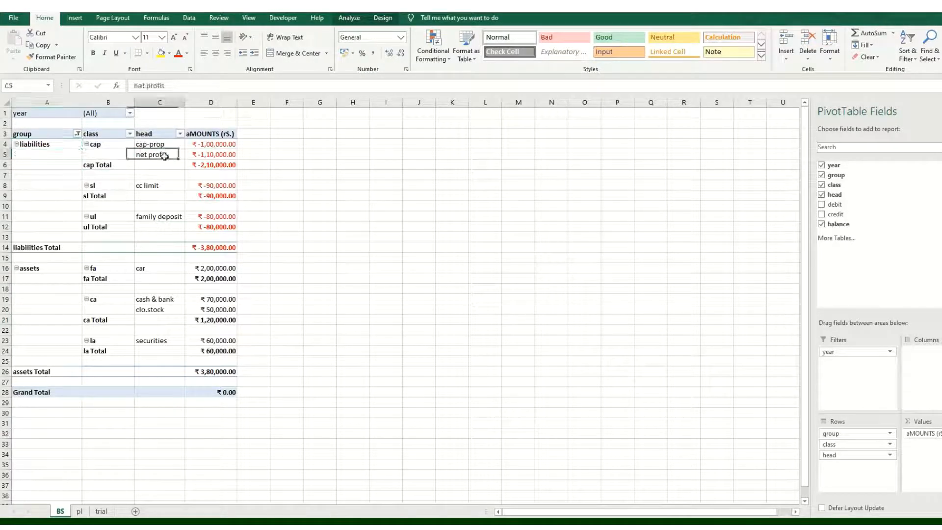
left_click(216, 155)
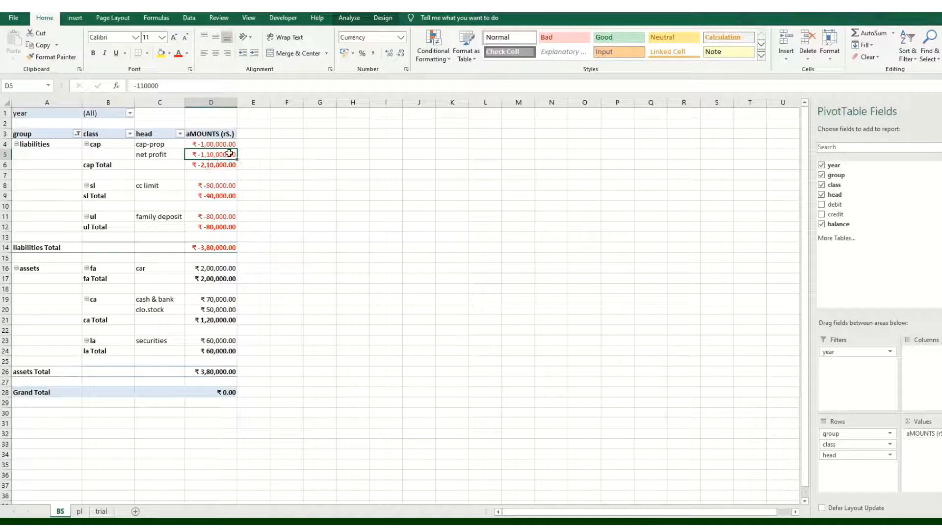
Check the net profit credit in F15 of the trial sheet and open the profit and loss PivotTable on the pl sheet
left_click(101, 511)
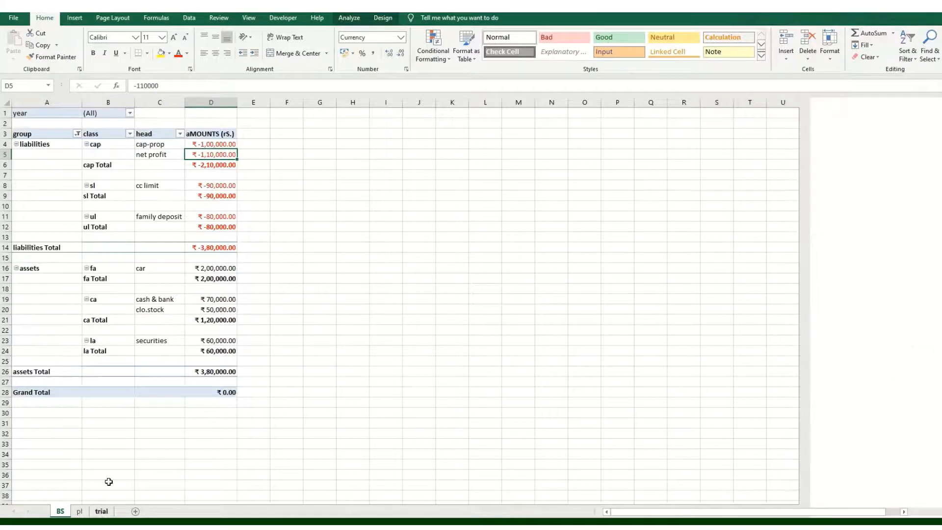
left_click(253, 297)
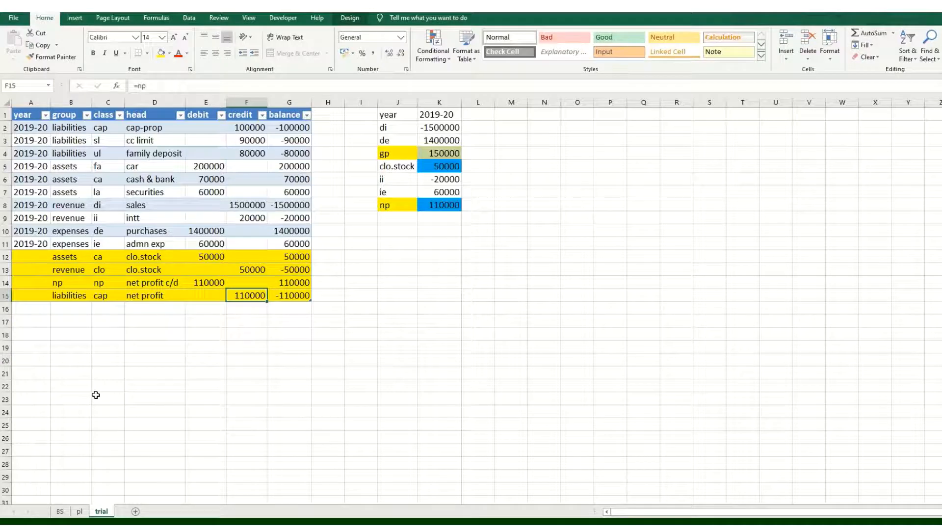
left_click(79, 511)
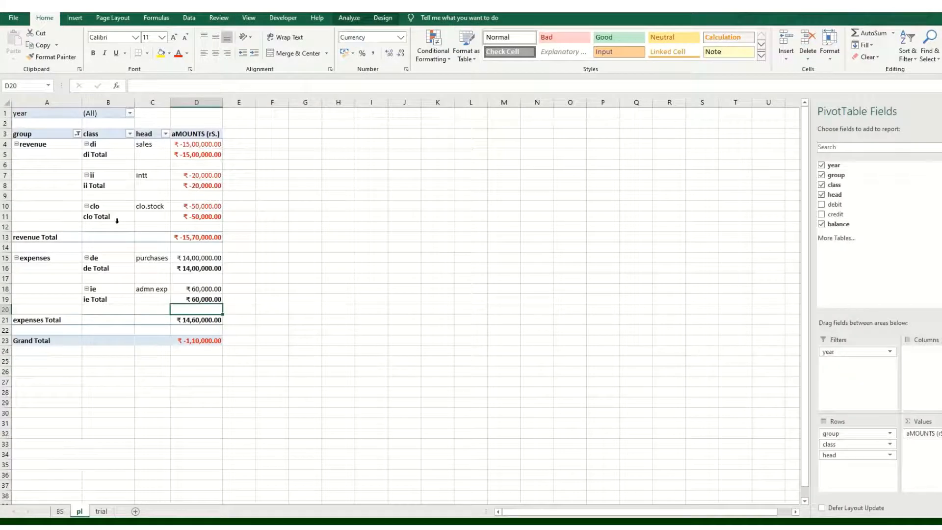
Refresh the profit and loss pivot table and check the clo class and clo.stock amount under revenue
right_click(124, 206)
left_click(161, 235)
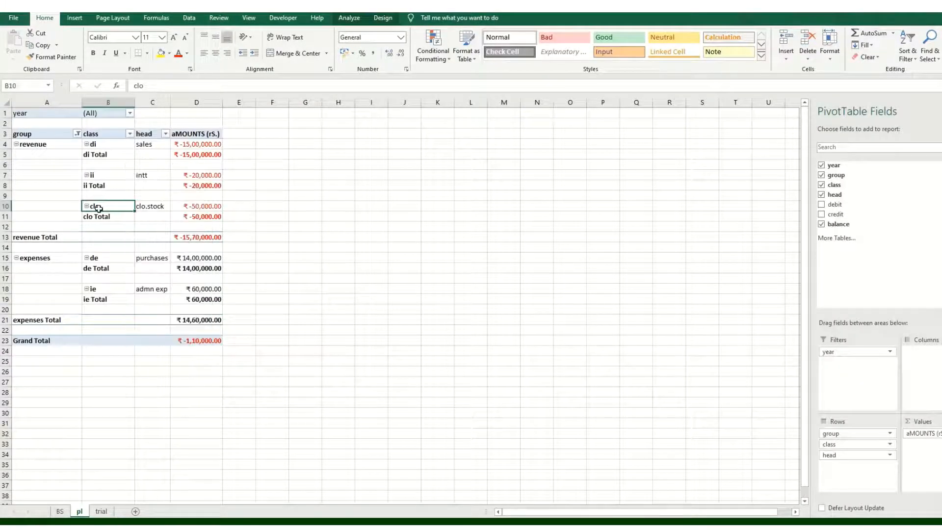
left_click(49, 145)
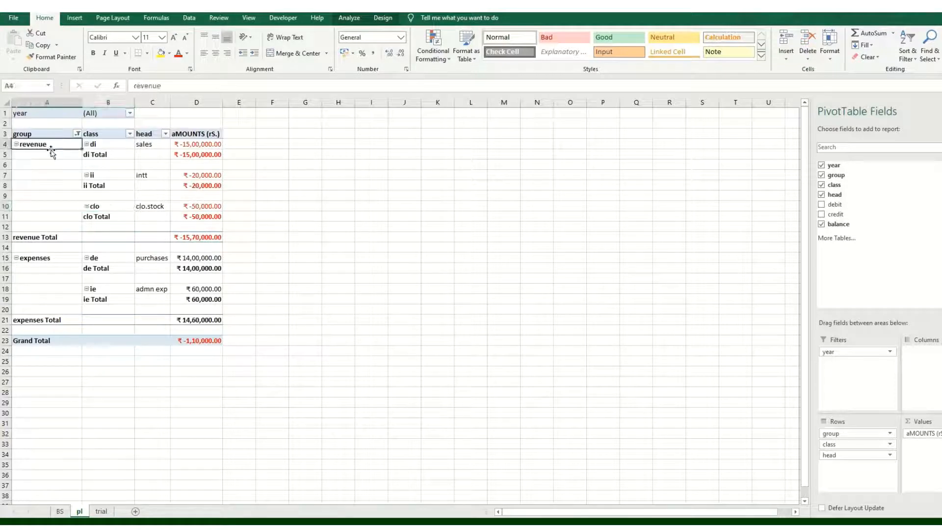
left_click(115, 206)
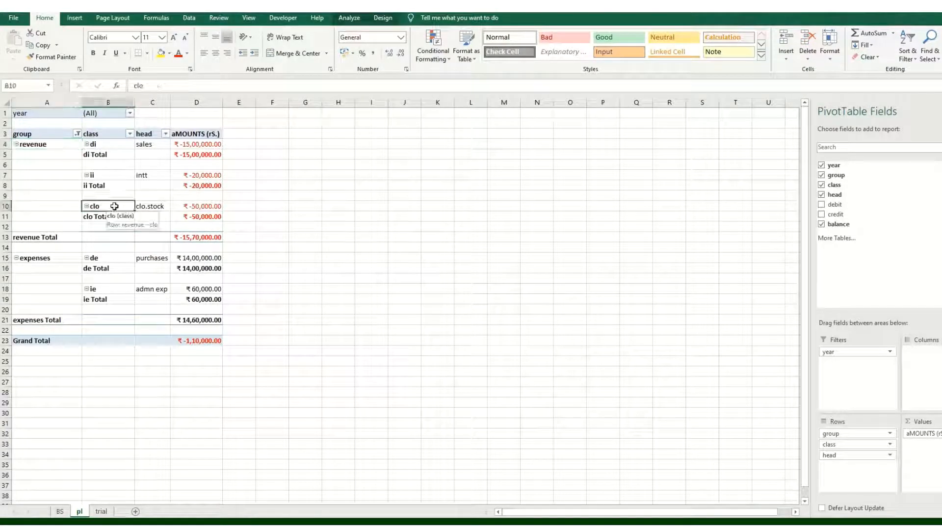
left_click(201, 208)
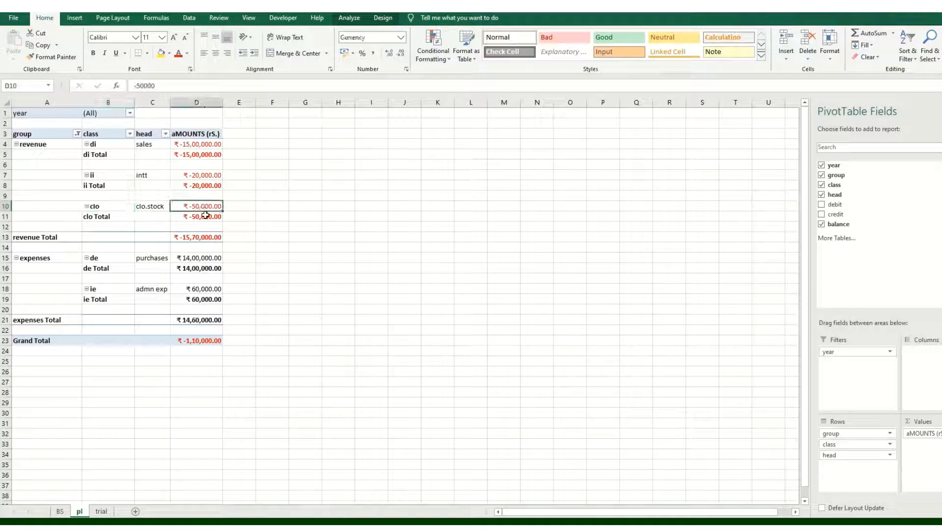
Compare the closing stock entries on the trial sheet with how they appear on the pl and BS sheets
left_click(101, 511)
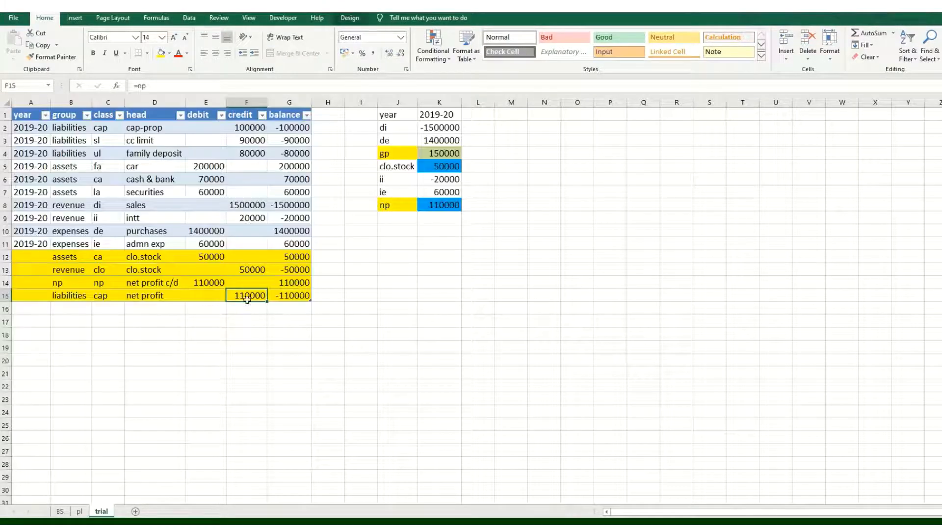
left_click(81, 511)
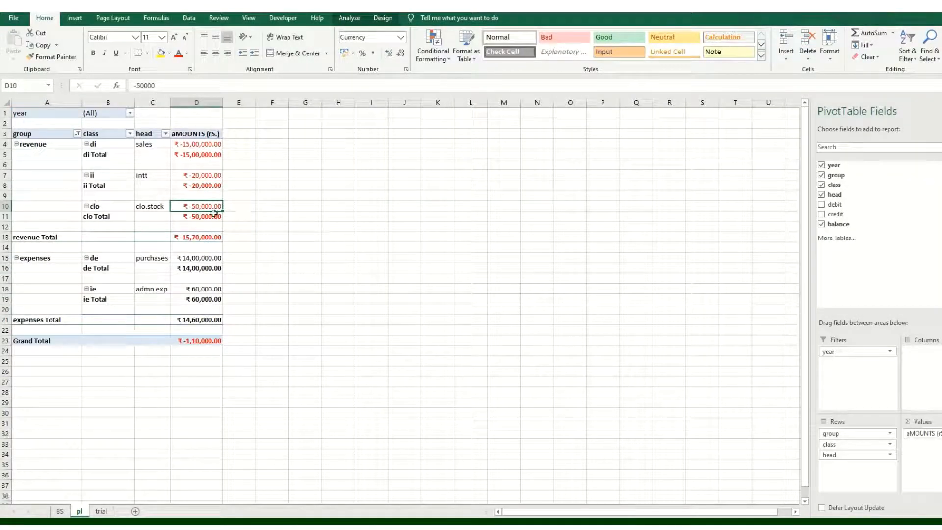
left_click(102, 511)
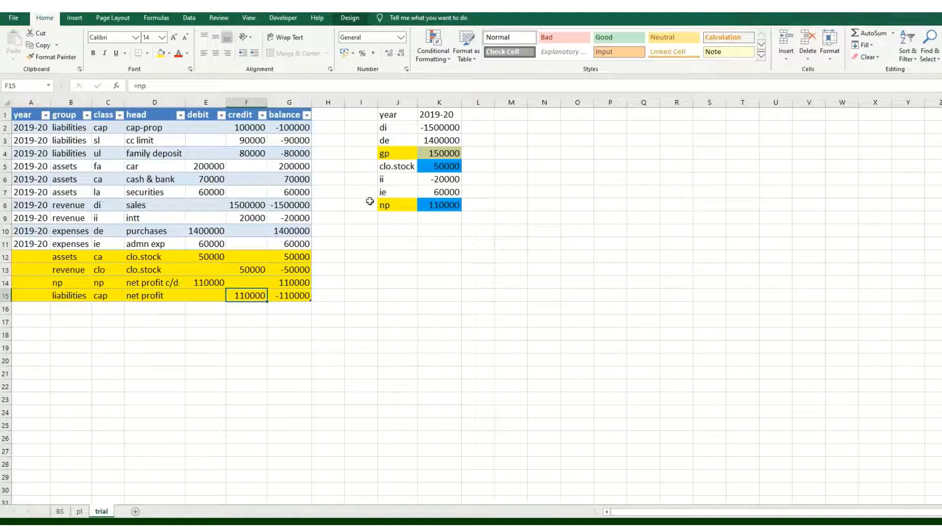
left_click(215, 255)
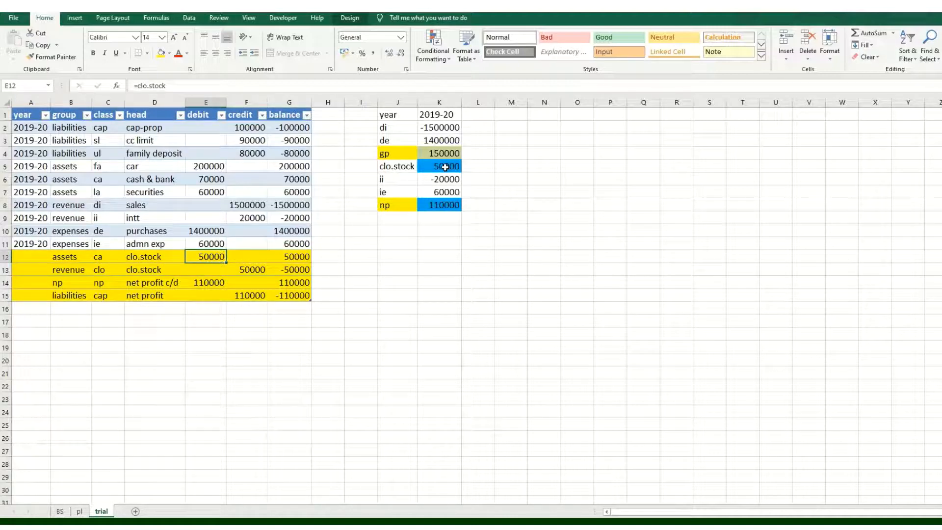
left_click(60, 511)
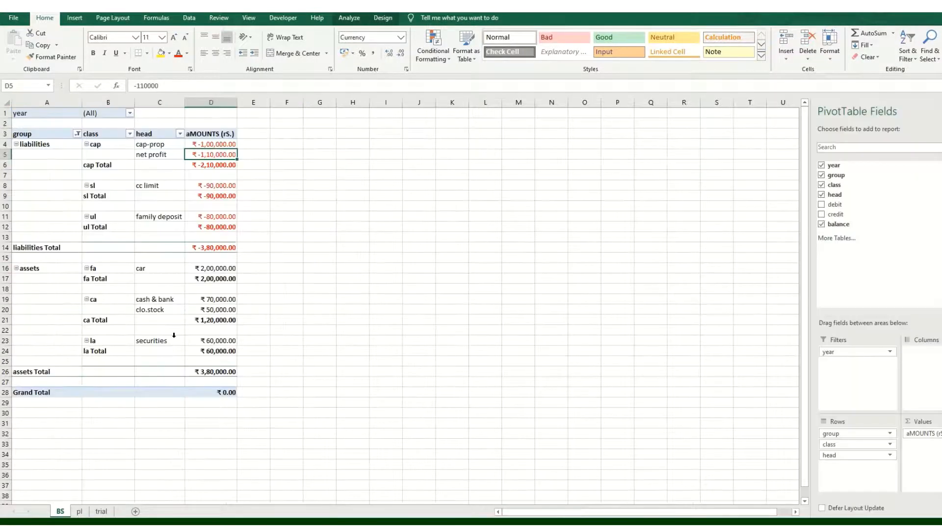
Return to the pl sheet and refresh its pivot table
left_click(79, 511)
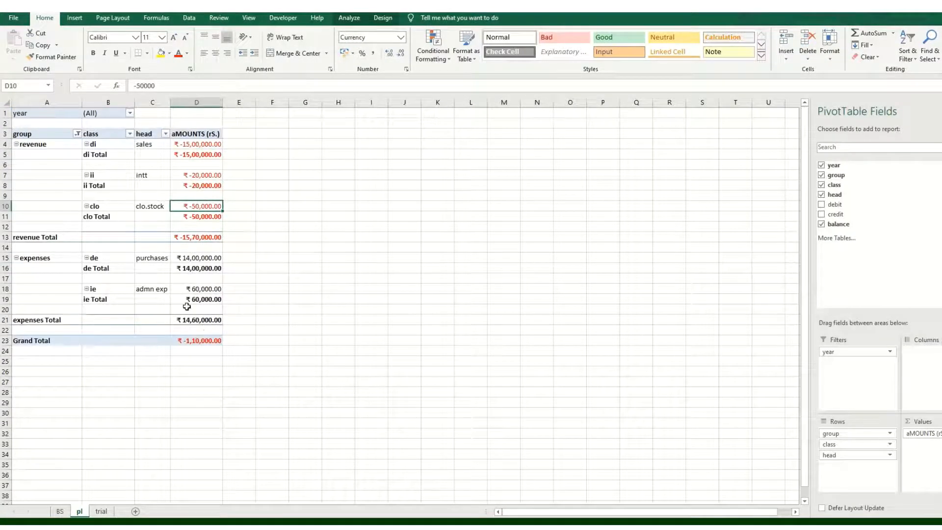
right_click(124, 290)
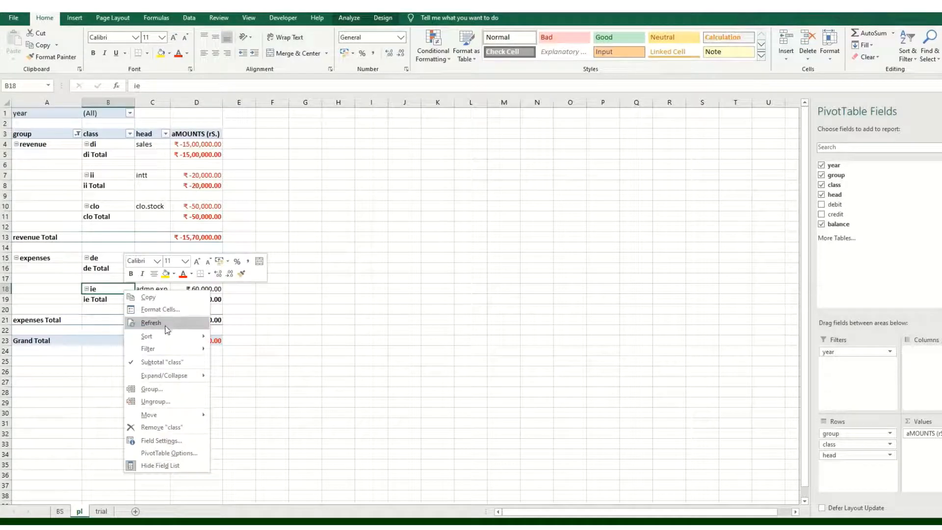
left_click(165, 324)
Compare the clo.stock and net profit amounts on the BS sheet with the clo.stock amount and grand total on the pl sheet
left_click(61, 511)
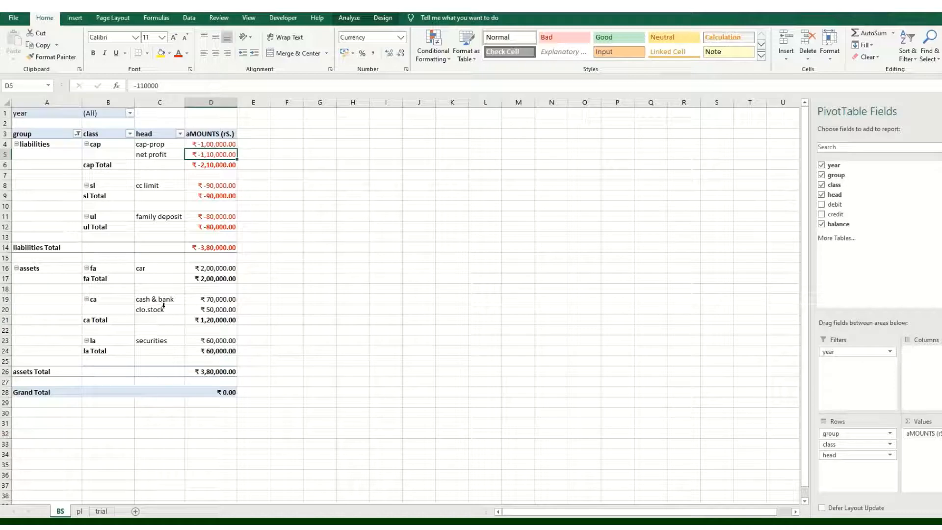
left_click(211, 310)
left_click(79, 511)
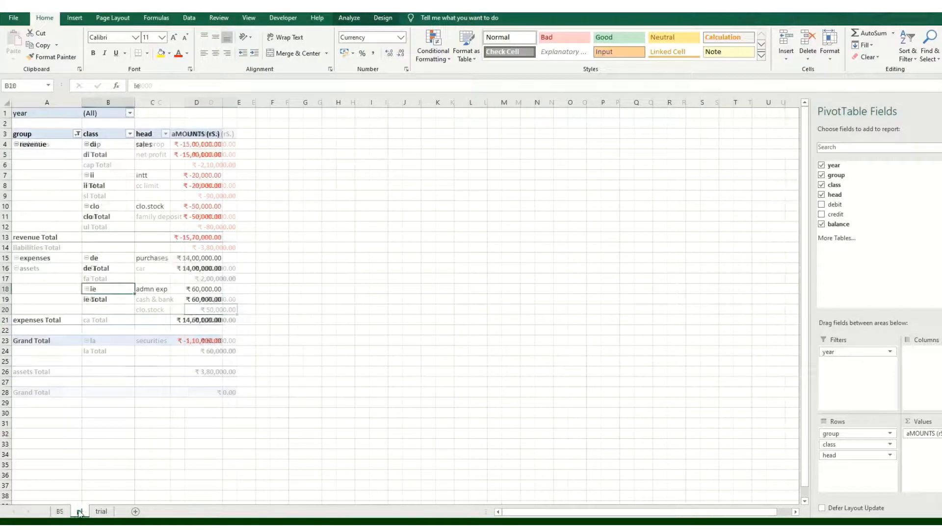
left_click(195, 206)
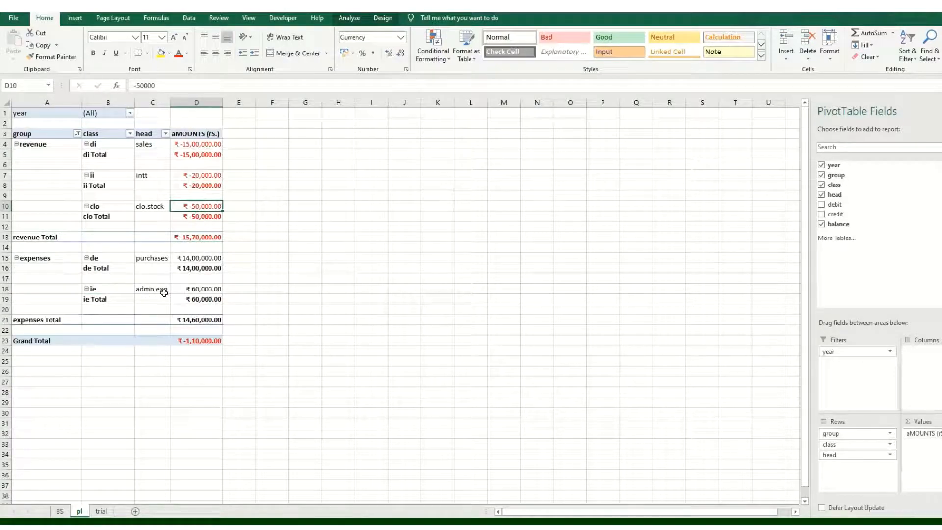
left_click(60, 511)
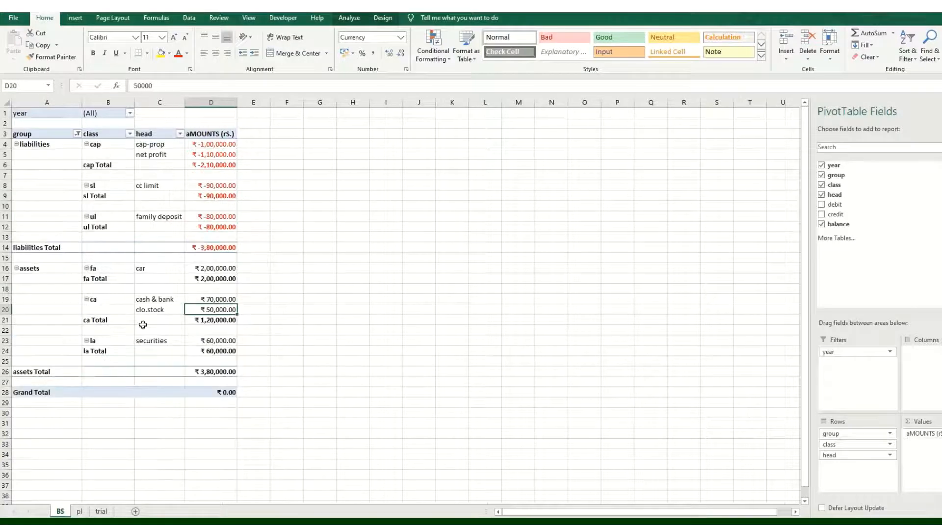
left_click(226, 155)
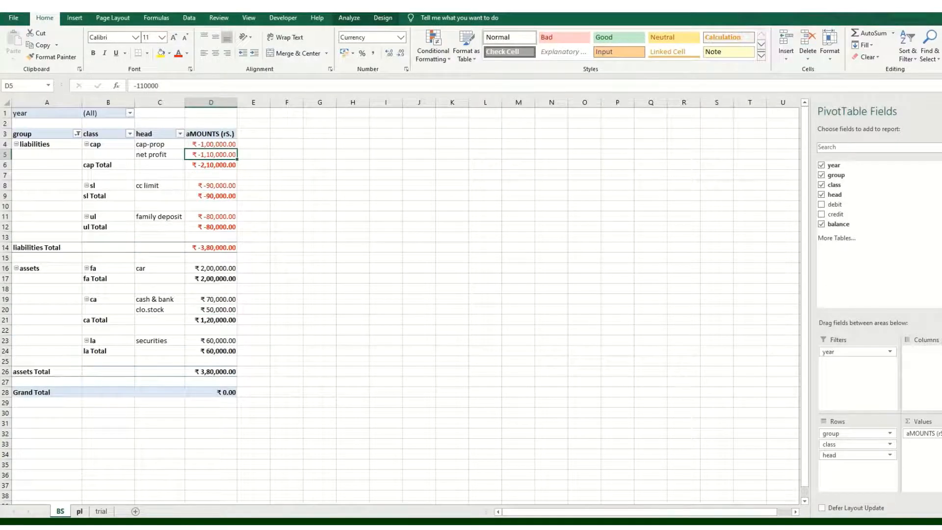
left_click(79, 511)
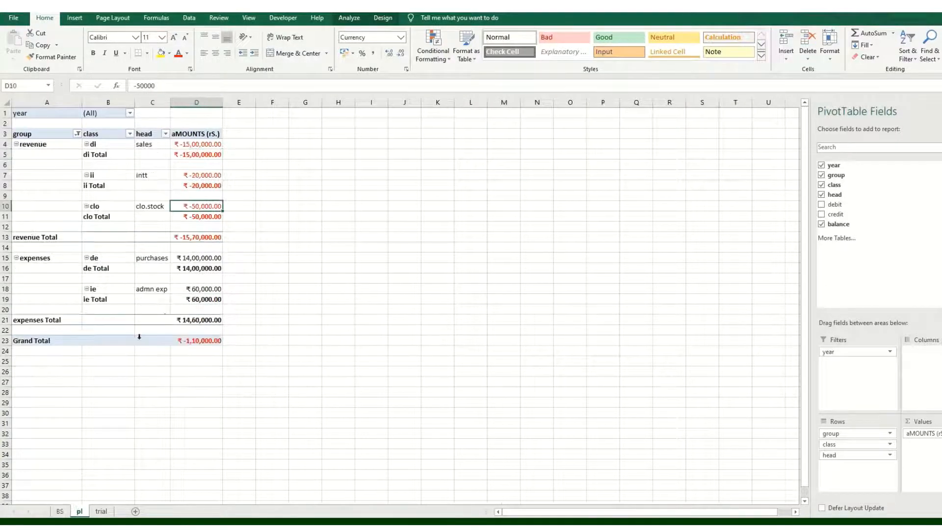
left_click(197, 343)
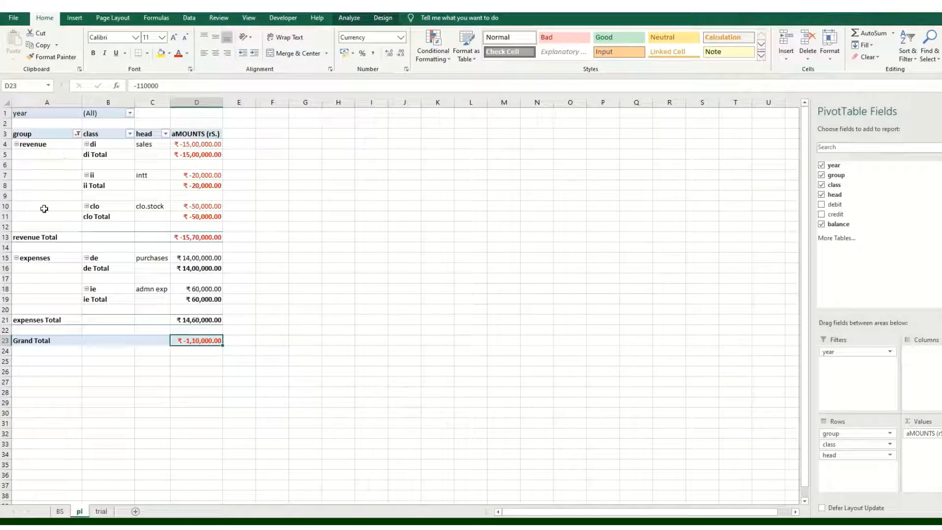
Include the np group in the pl pivot table's group filter alongside revenue and expenses
left_click(47, 147)
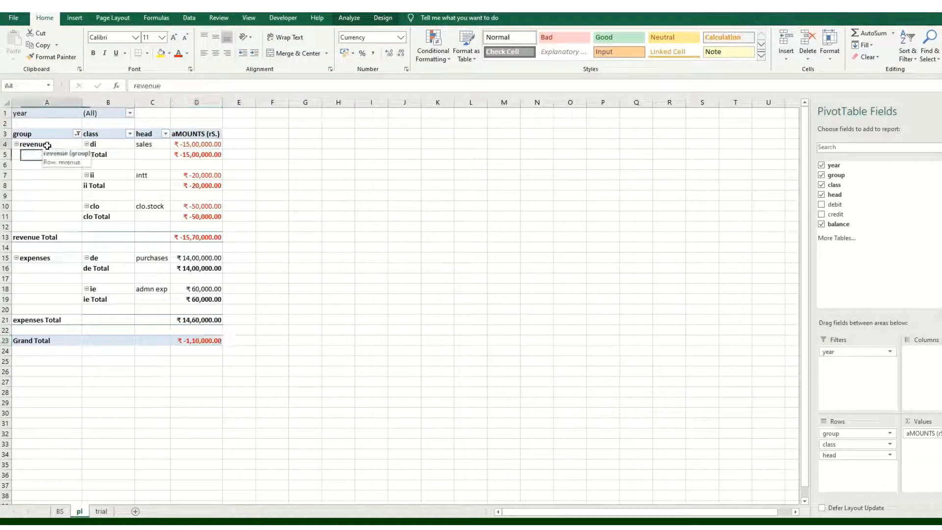
left_click(49, 259)
left_click(77, 133)
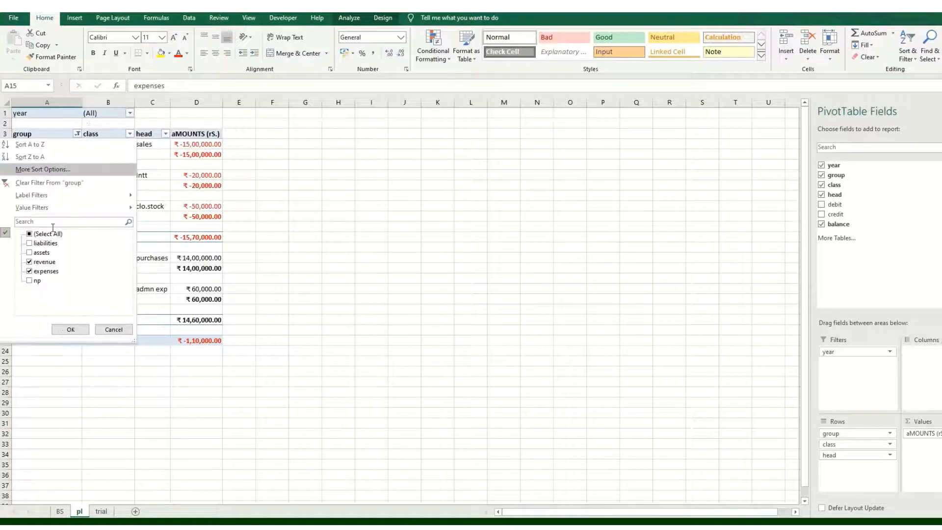
left_click(29, 280)
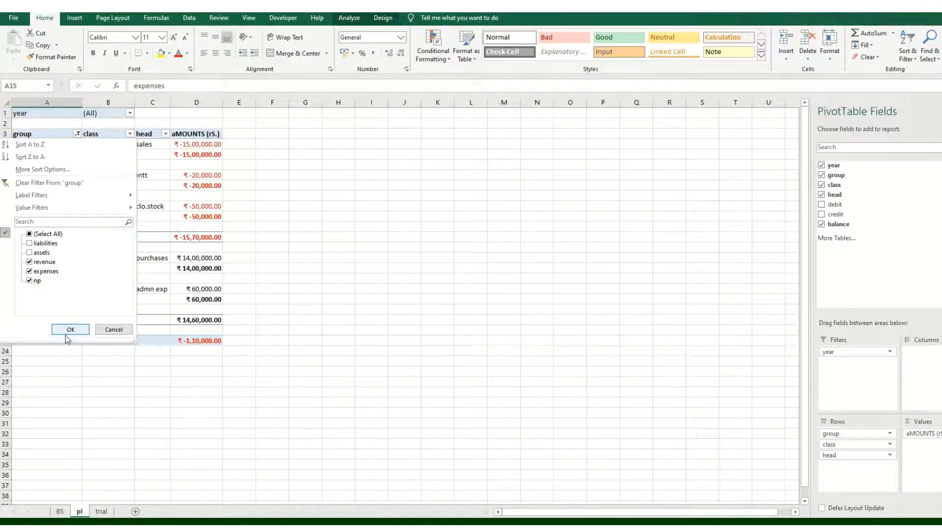
left_click(70, 329)
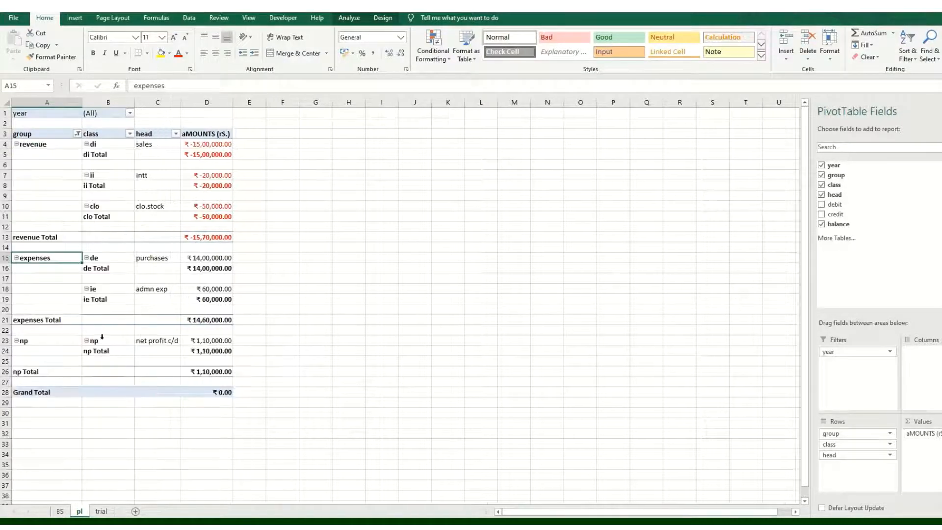
Check the net profit c/d row, remove the grand total from the pl pivot table, and check the np total
left_click(49, 343)
left_click(215, 346)
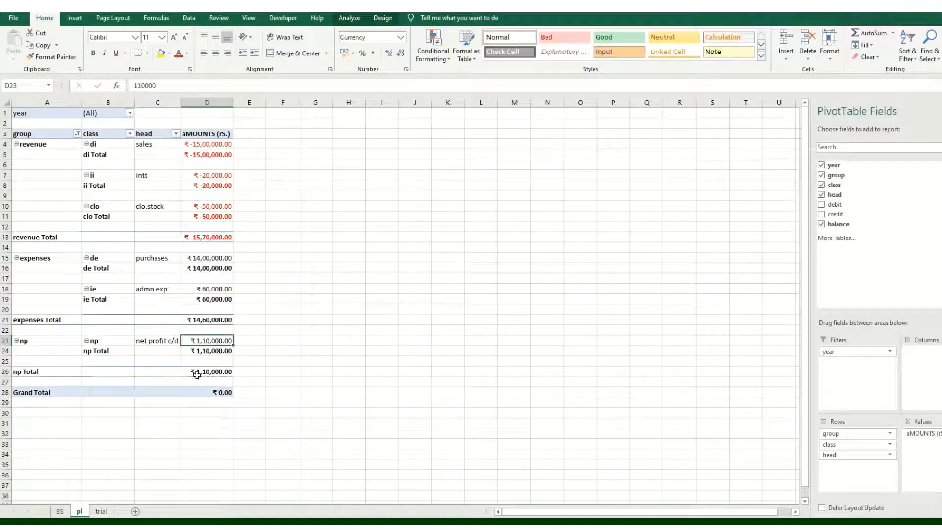
right_click(45, 392)
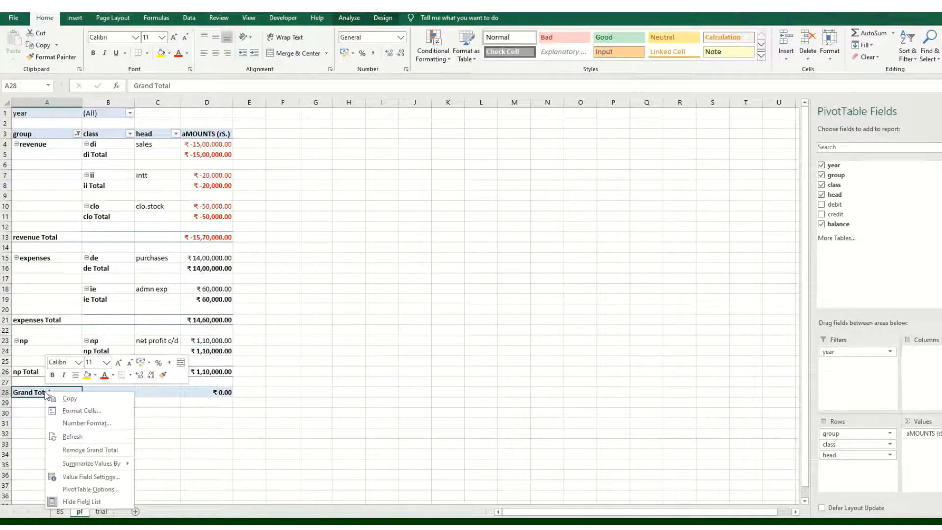
left_click(93, 451)
left_click(207, 402)
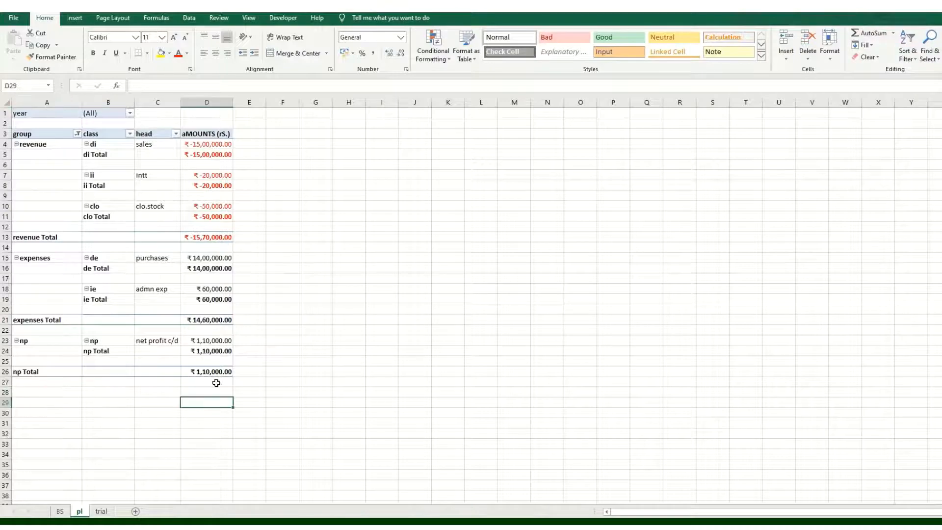
left_click(215, 372)
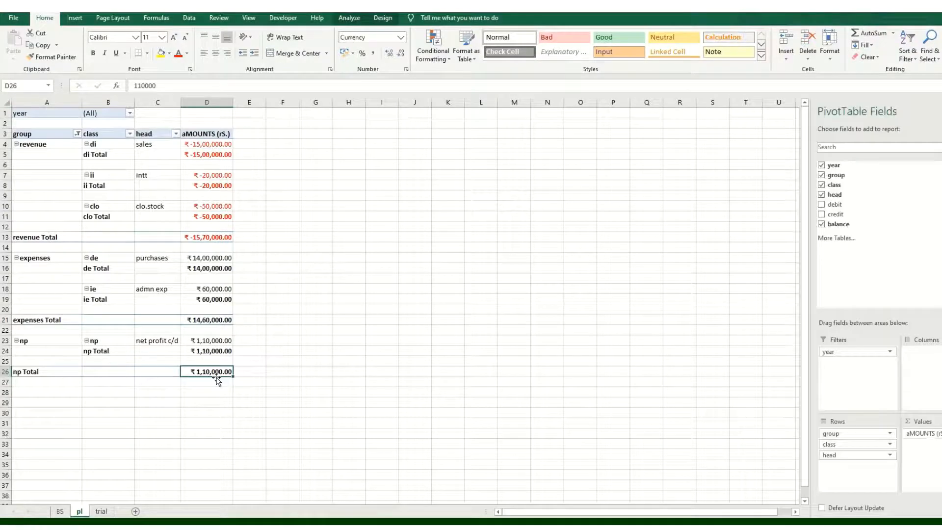
Remove the grand total from the BS sheet's pivot table and check the liabilities and assets totals
left_click(68, 513)
right_click(44, 392)
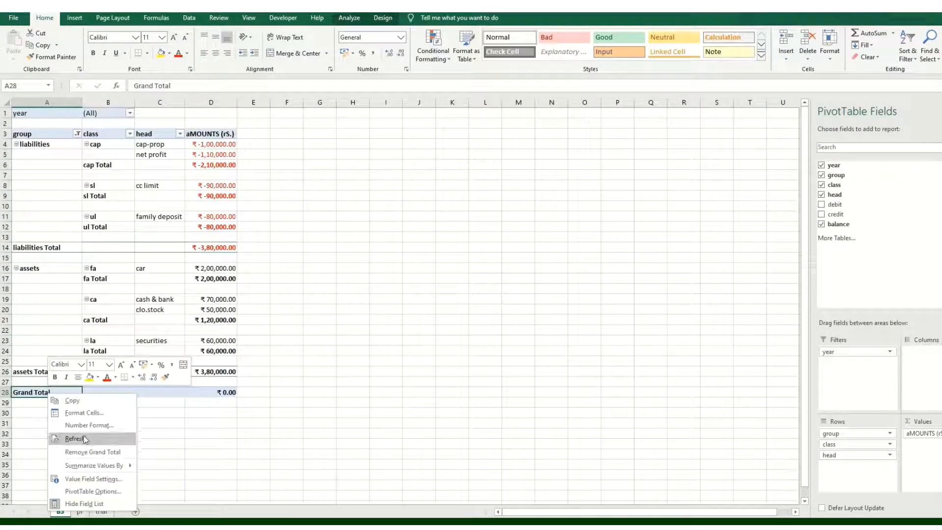
left_click(94, 451)
left_click(193, 391)
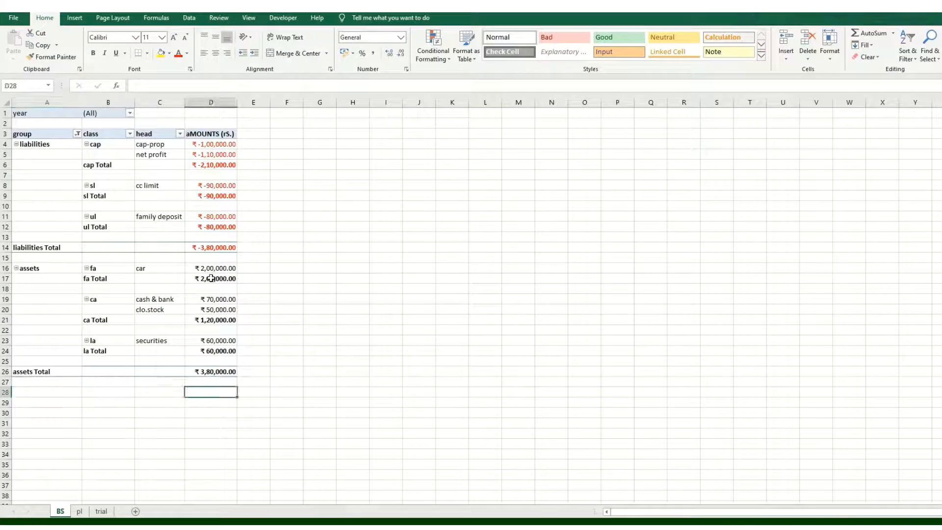
left_click(216, 247)
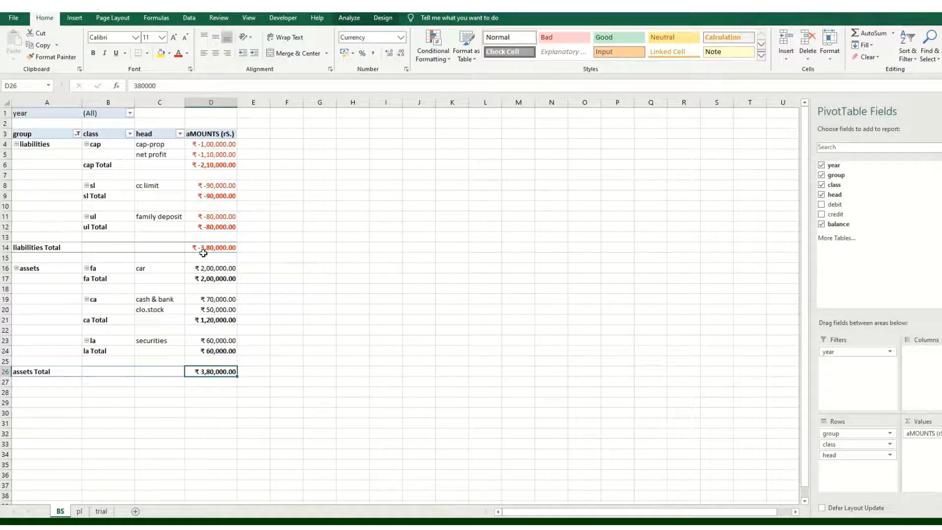
Review the finished pl and BS pivot tables against the adjustment rows on the trial sheet
key("ctrl+Page_Down")
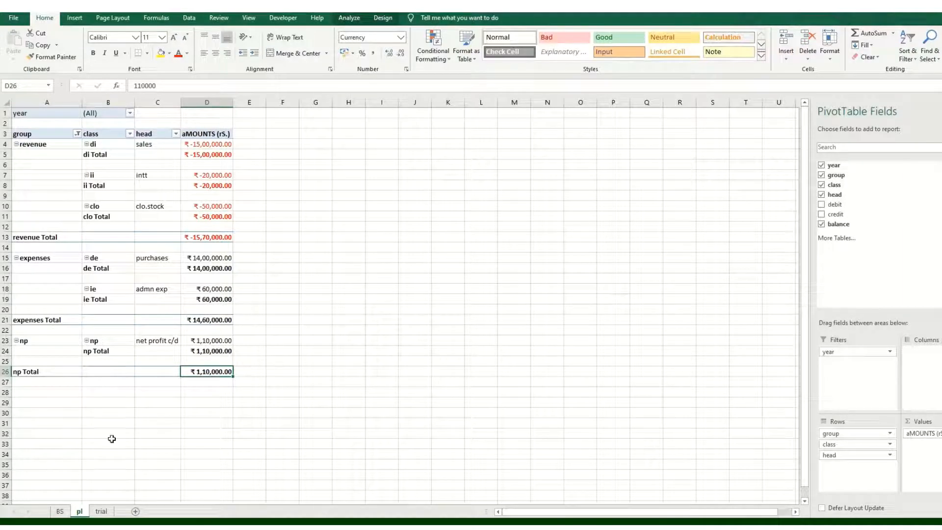
left_click(101, 511)
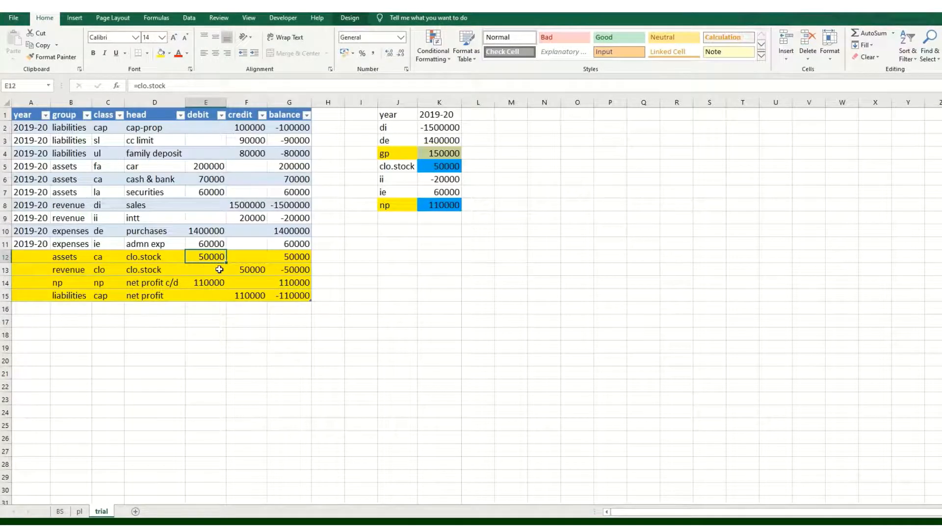
left_click(63, 512)
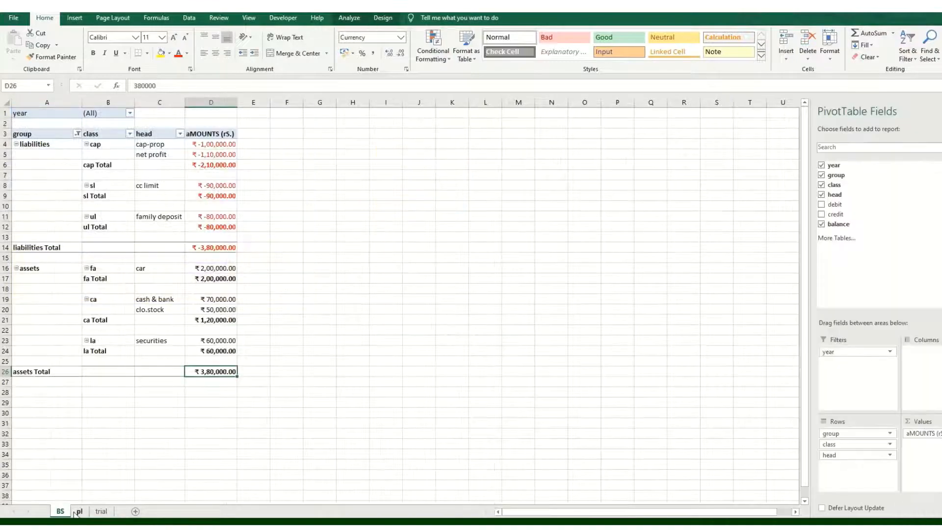
left_click(79, 511)
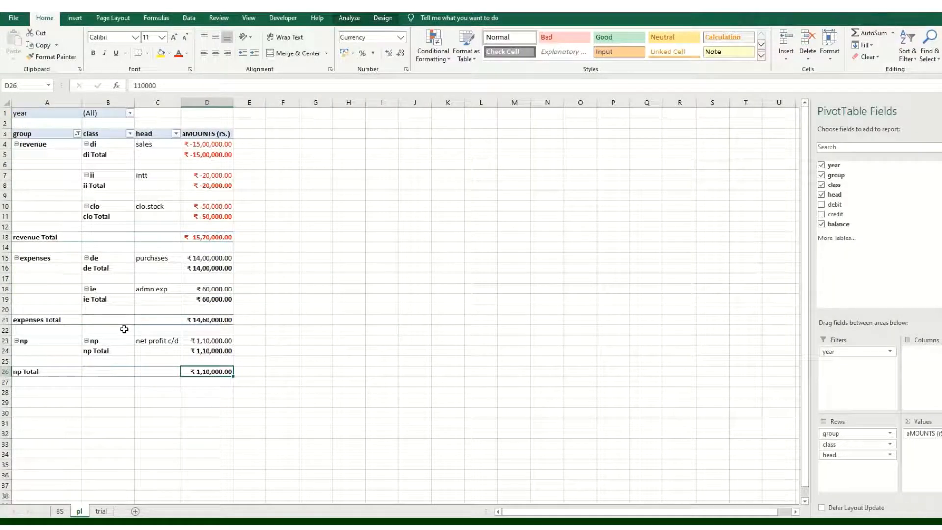
left_click(157, 218)
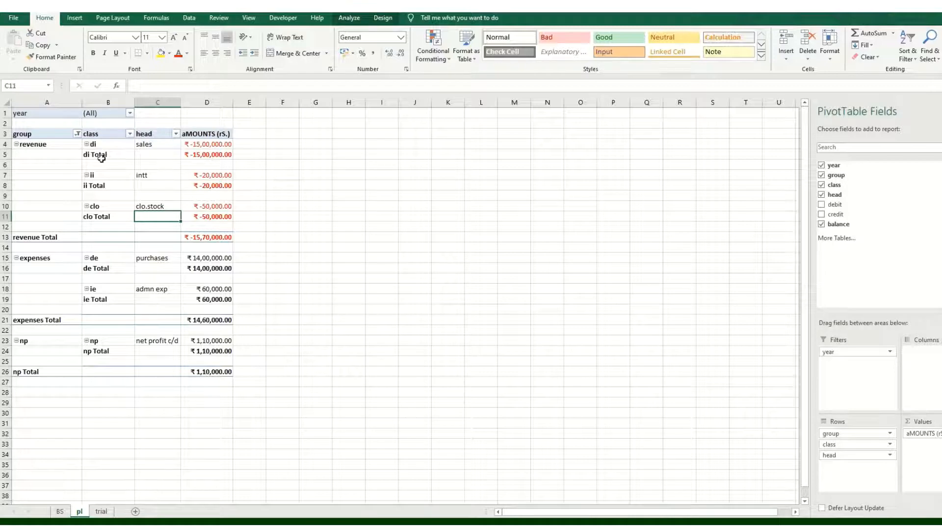
Insert four blank rows above the pl pivot table and its year filter
left_click_drag(5, 112, 37, 139)
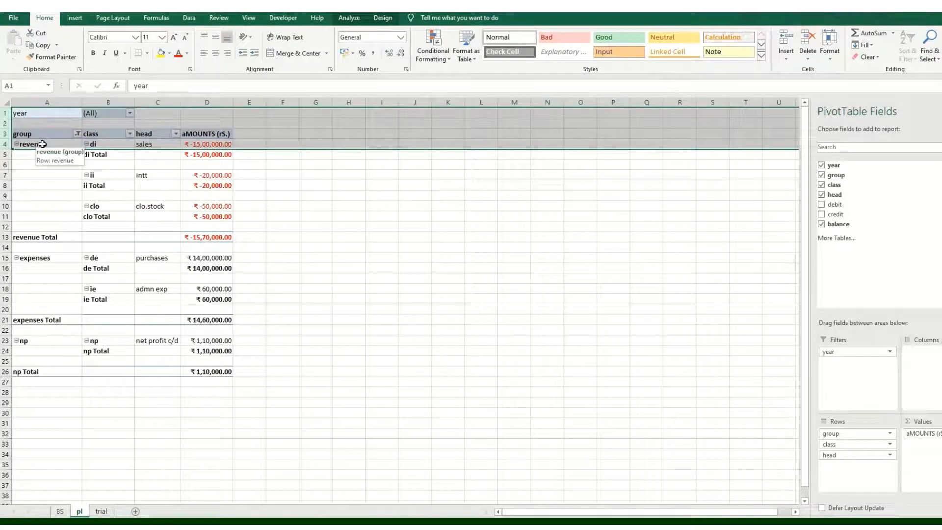
right_click(37, 144)
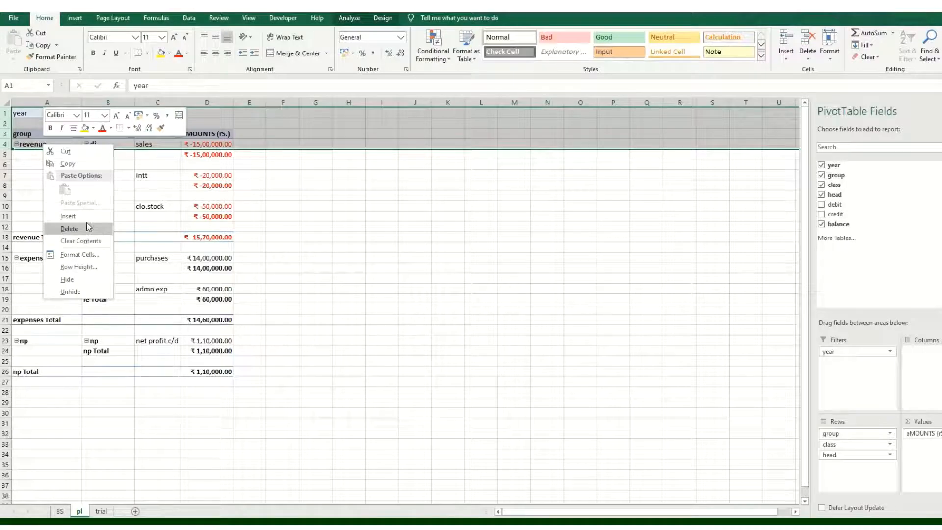
left_click(81, 216)
left_click(321, 232)
left_click(56, 156)
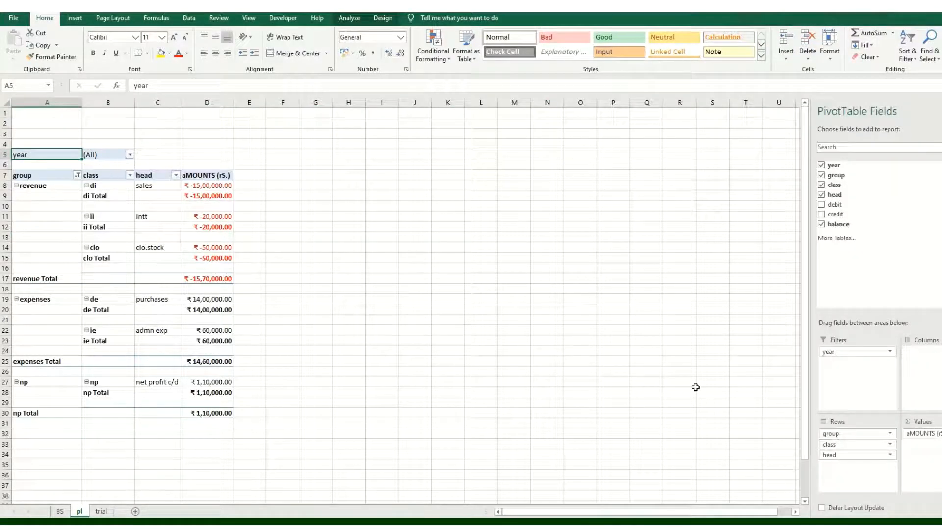
Check the year filter choices on the pl and BS pivot tables against the year values on the trial sheet
left_click(130, 157)
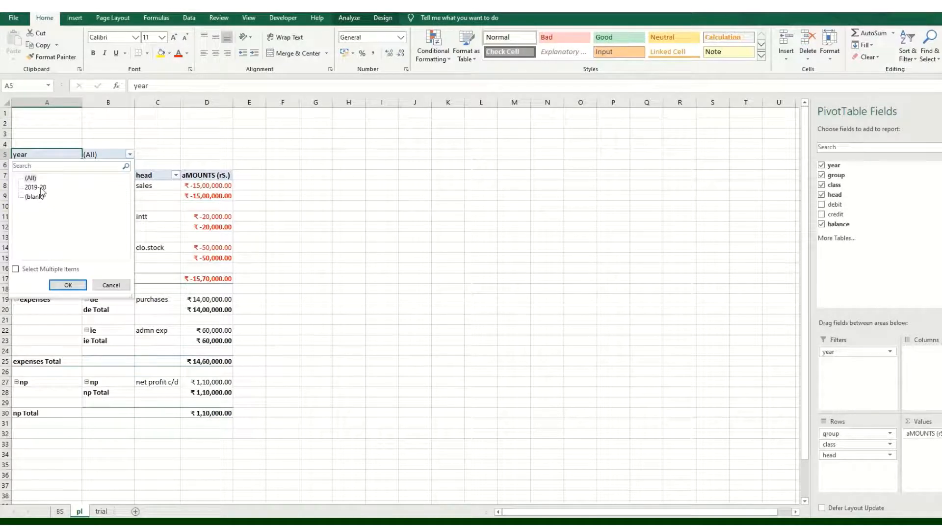
left_click(110, 285)
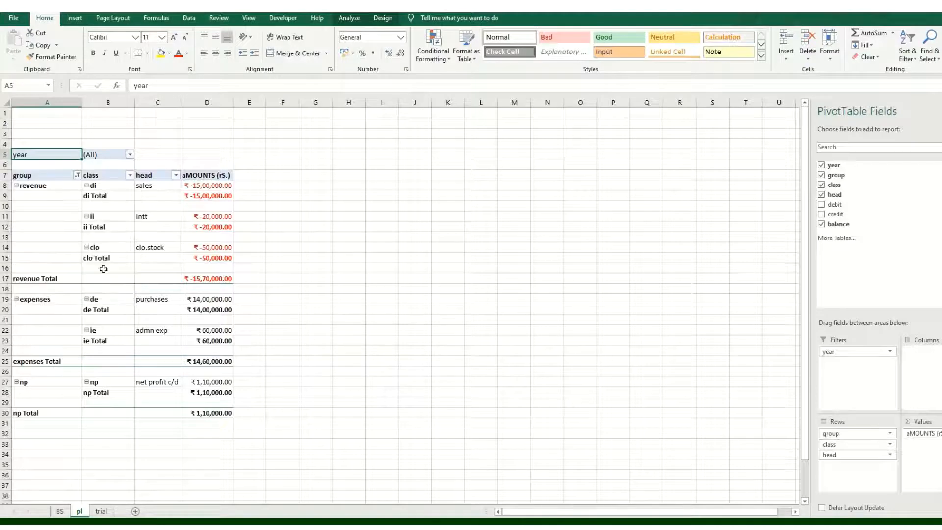
left_click(101, 511)
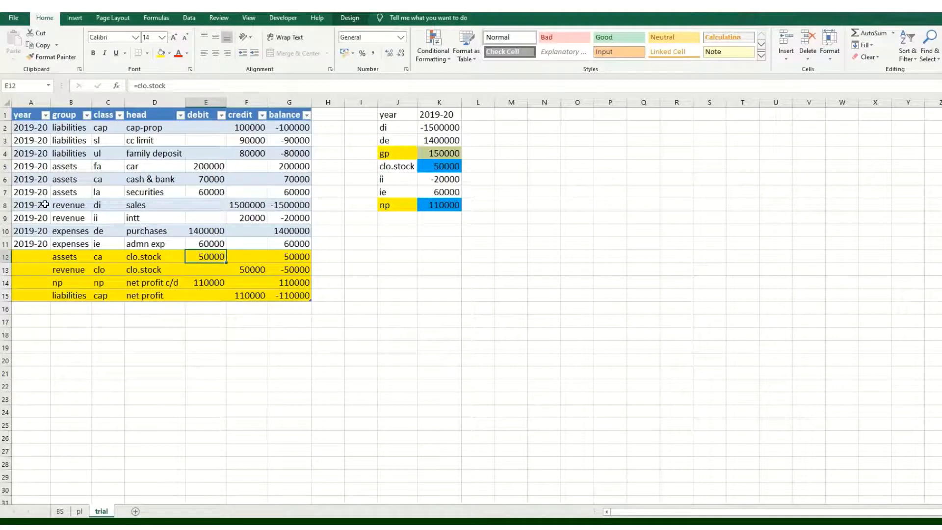
left_click(449, 114)
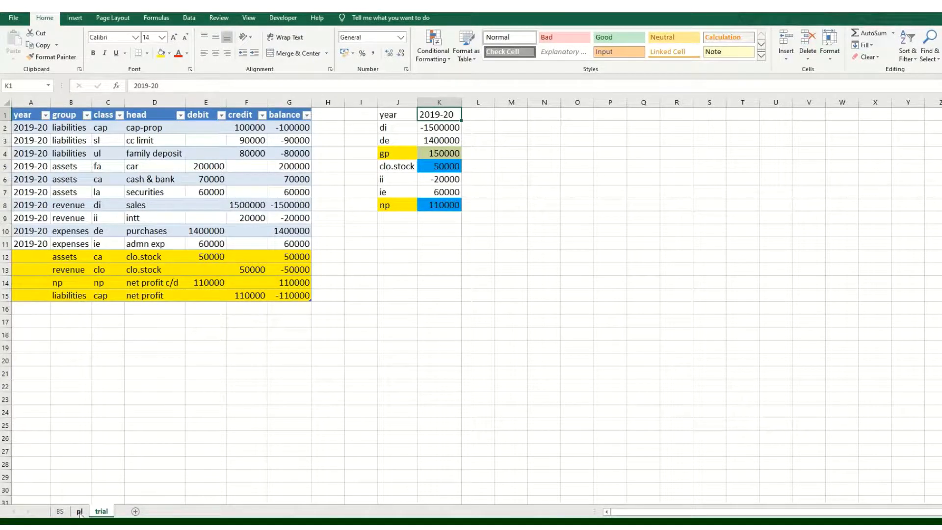
left_click(60, 512)
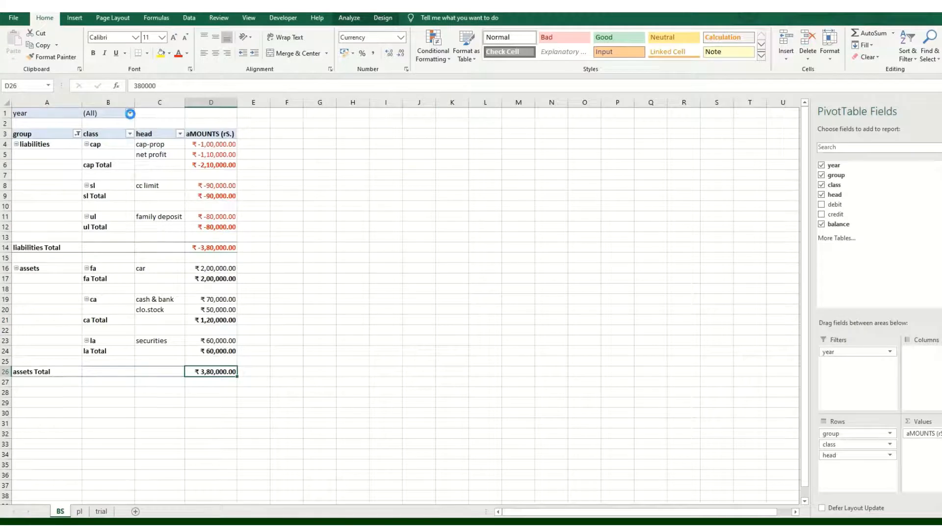
left_click(130, 114)
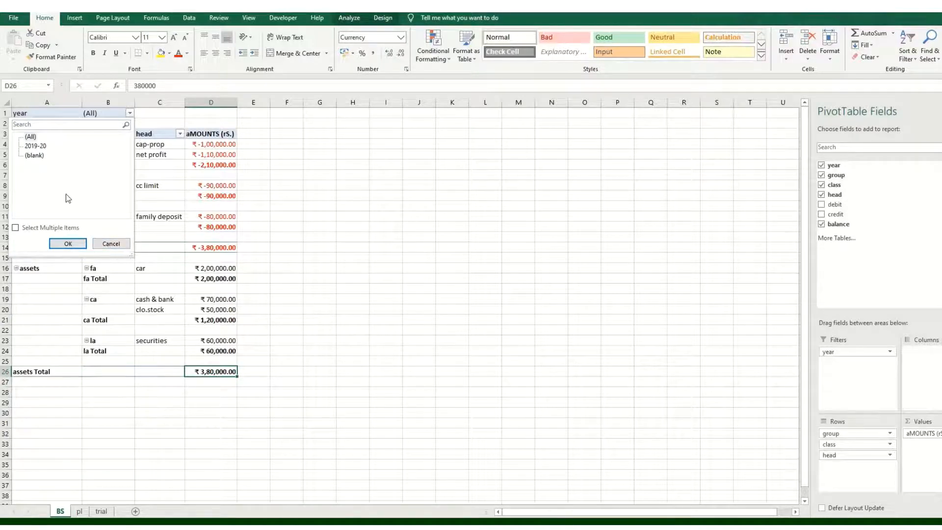
left_click(111, 244)
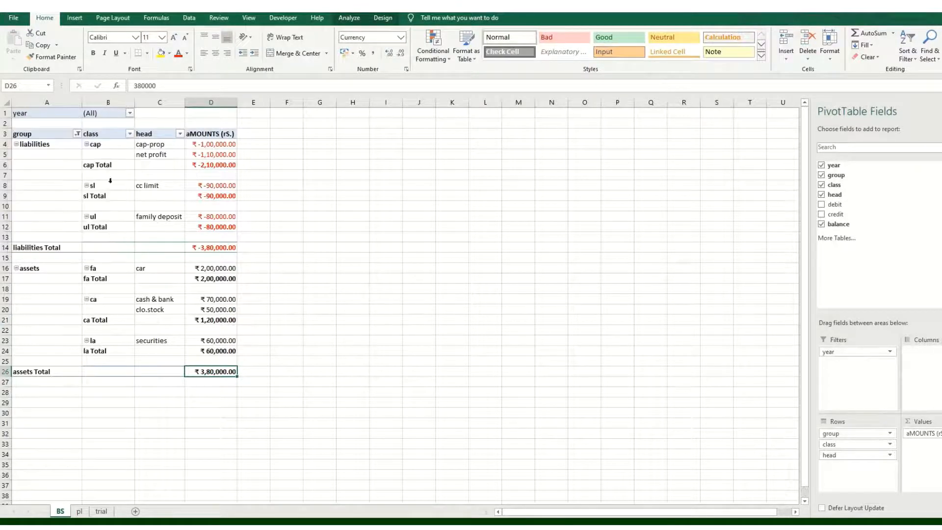
Insert a slicer for the year field on the BS sheet's pivot table
left_click(148, 176)
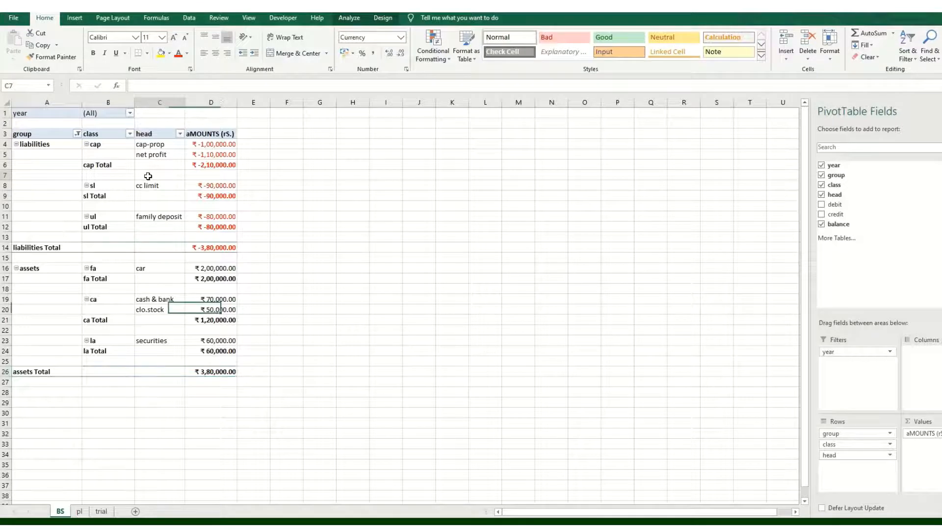
left_click(350, 19)
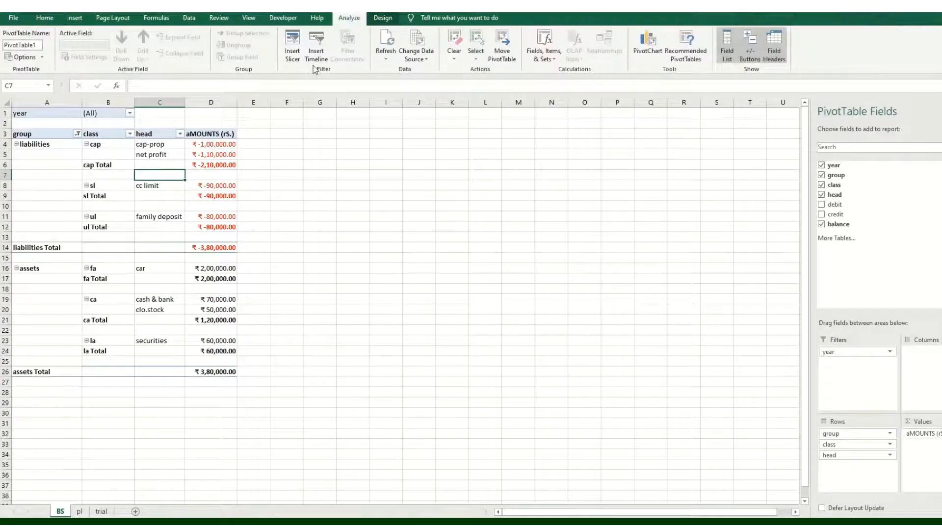
left_click(293, 45)
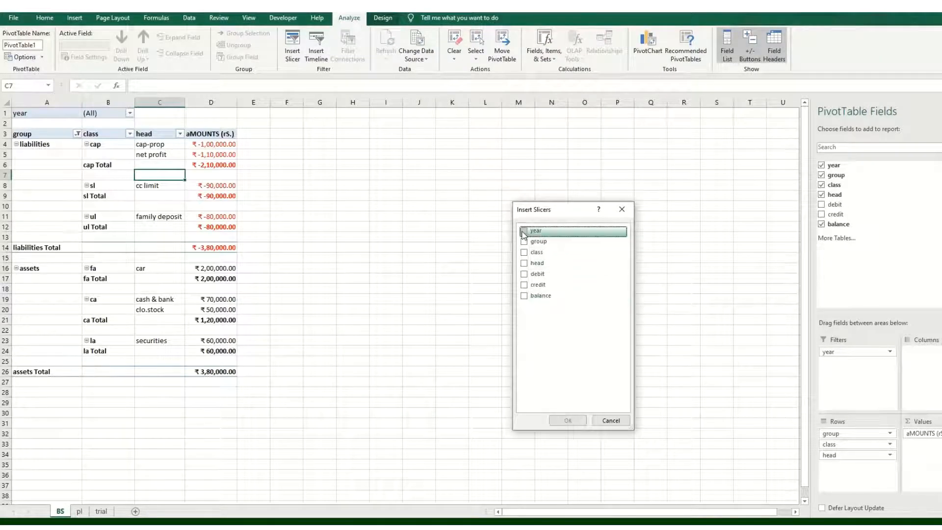
left_click(524, 231)
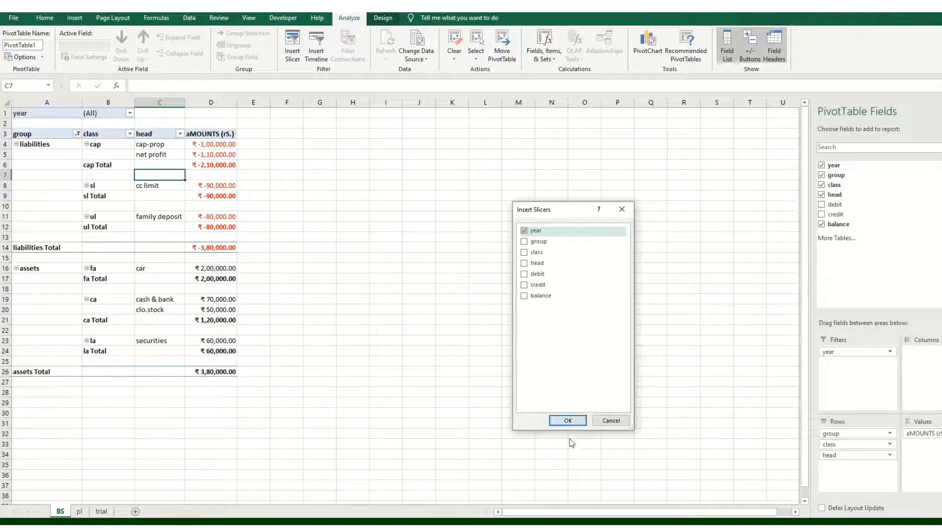
left_click(566, 421)
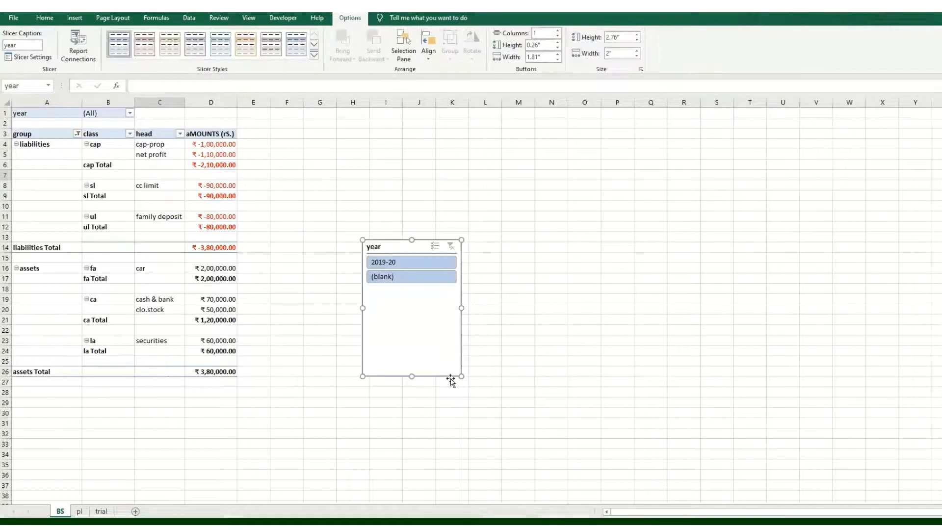
Resize the year slicer to about 0.96" high by 4.24" wide and arrange its items in 3 columns
left_click_drag(468, 352, 572, 288)
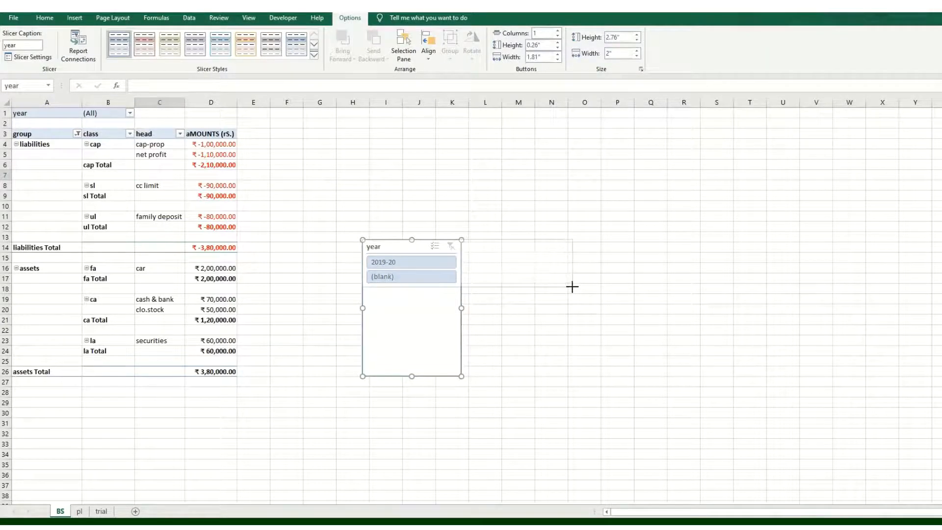
left_click(558, 31)
left_click(559, 31)
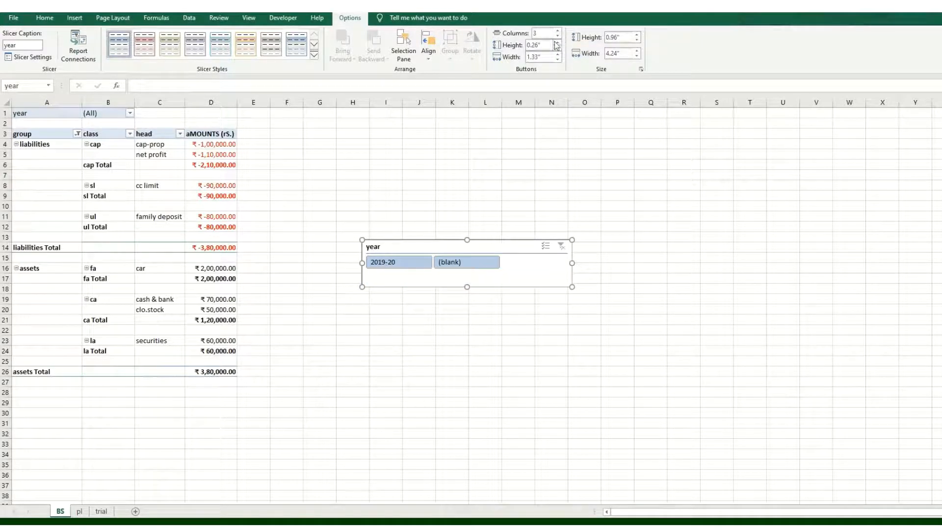
left_click(614, 311)
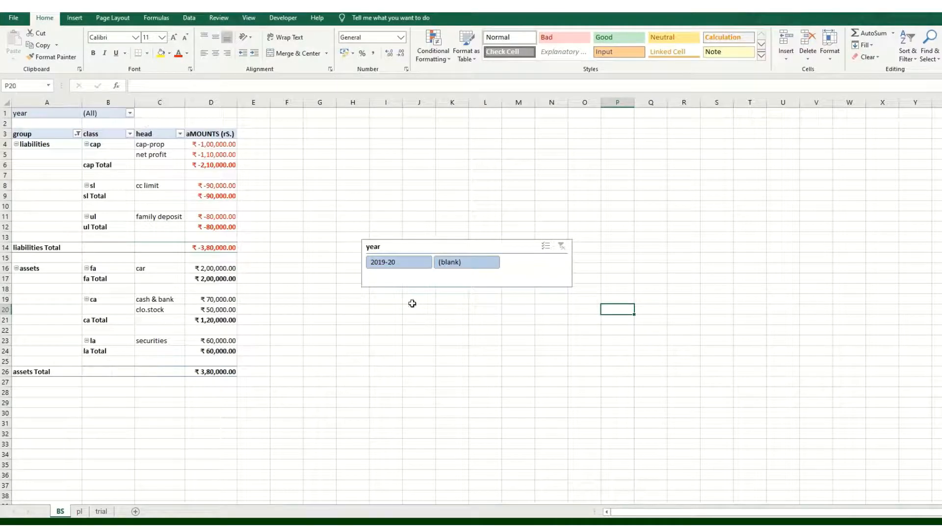
Remove year from the BS pivot table's report filter, and test the slicer with 2019-20, (blank), and both together
left_click(154, 217)
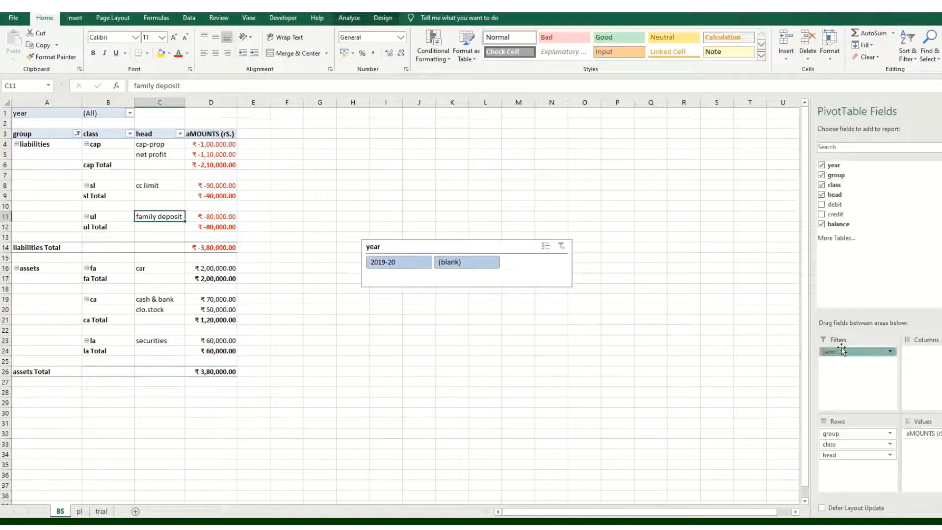
left_click_drag(839, 349, 811, 284)
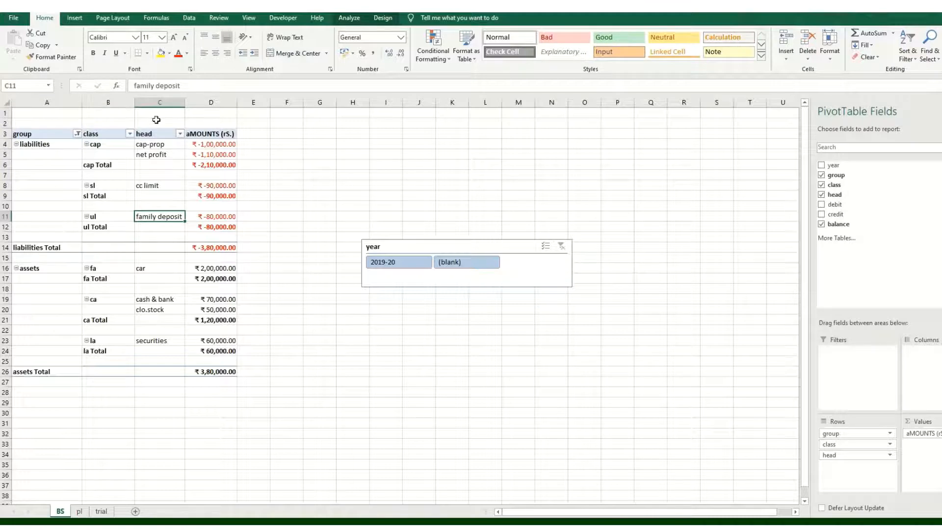
left_click(402, 265)
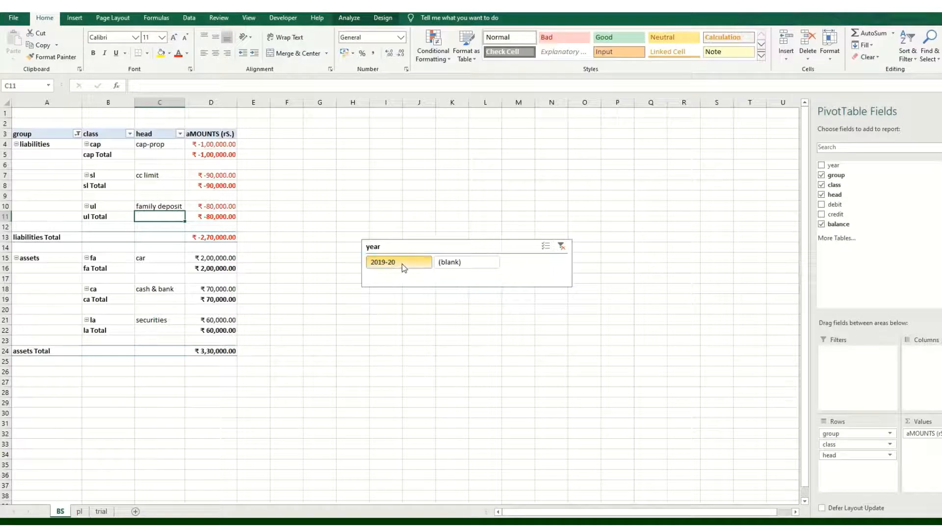
left_click(459, 263)
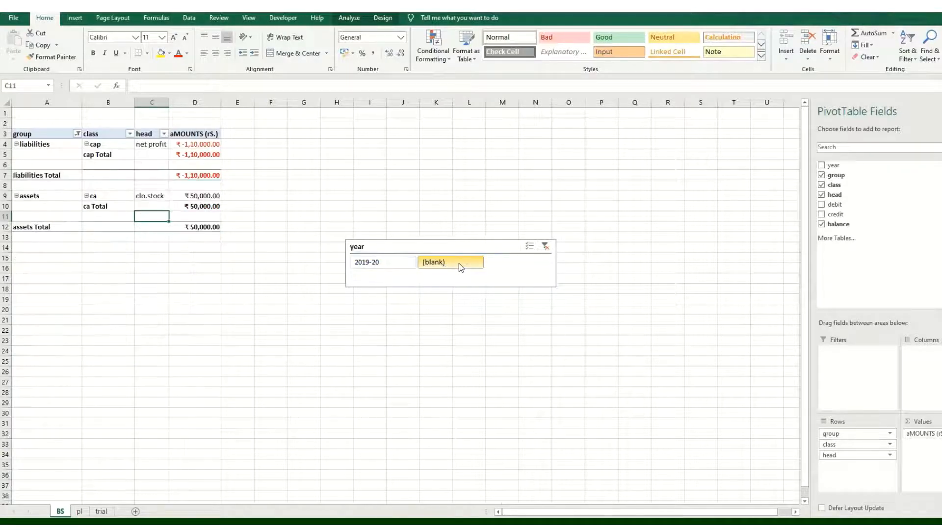
left_click(393, 263, "ctrl")
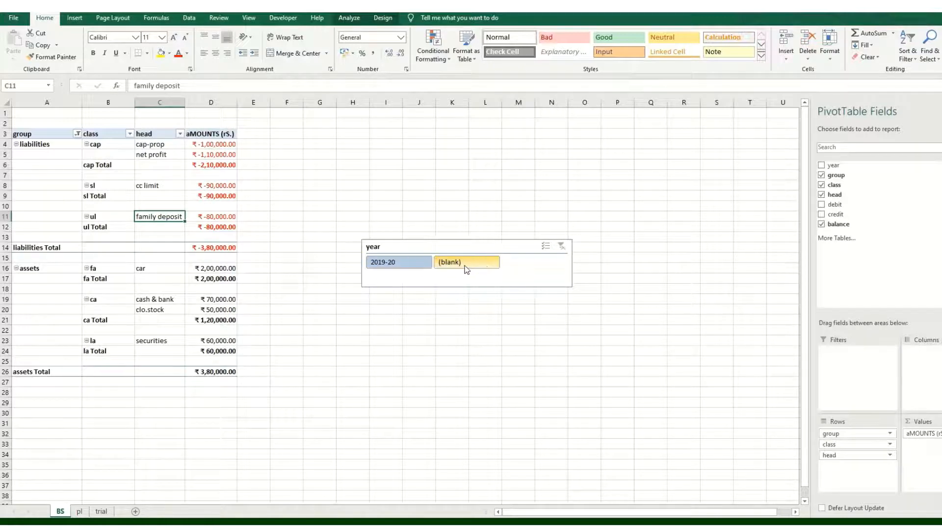
Check the year cells A12:A15 of the adjustment rows on the trial sheet and return to the BS sheet
left_click(101, 512)
left_click_drag(36, 258, 35, 292)
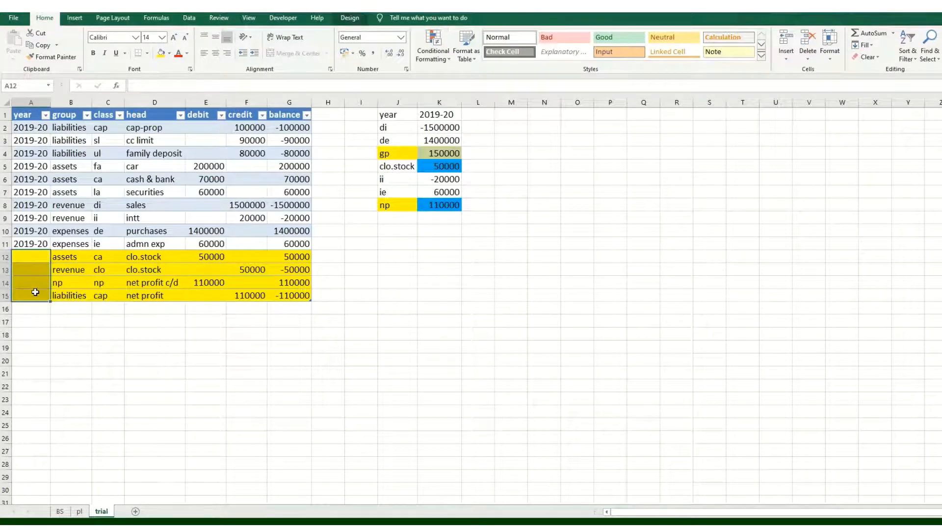
left_click(60, 511)
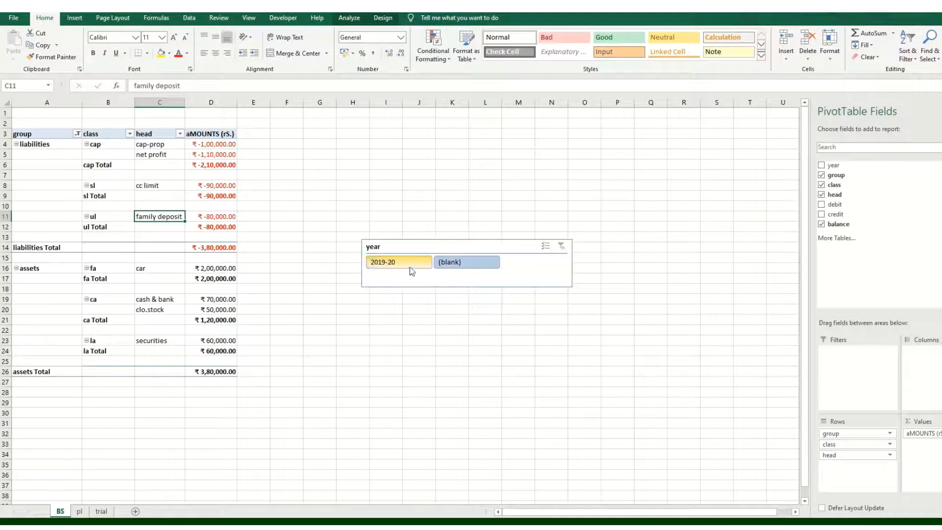
Hide the year slicer's header and reduce the slicer's height to about 0.47"
right_click(440, 248)
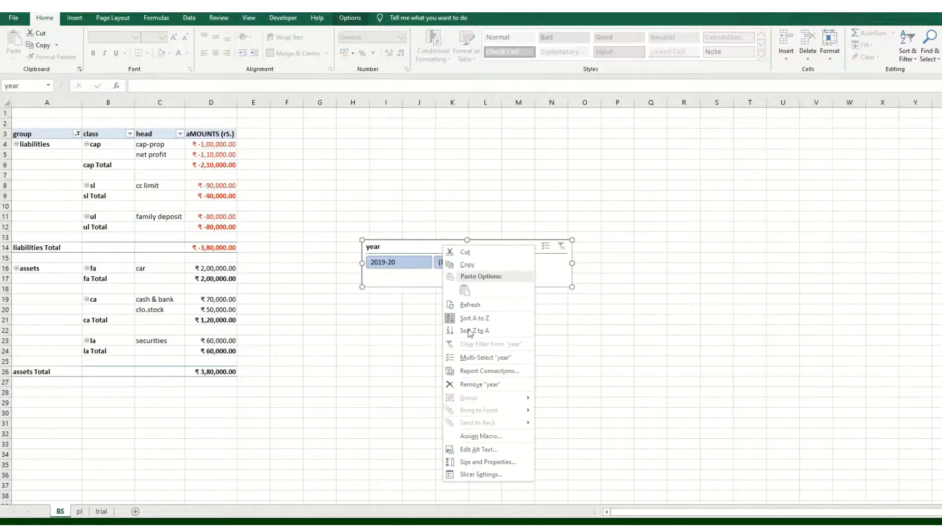
left_click(477, 469)
left_click(366, 440)
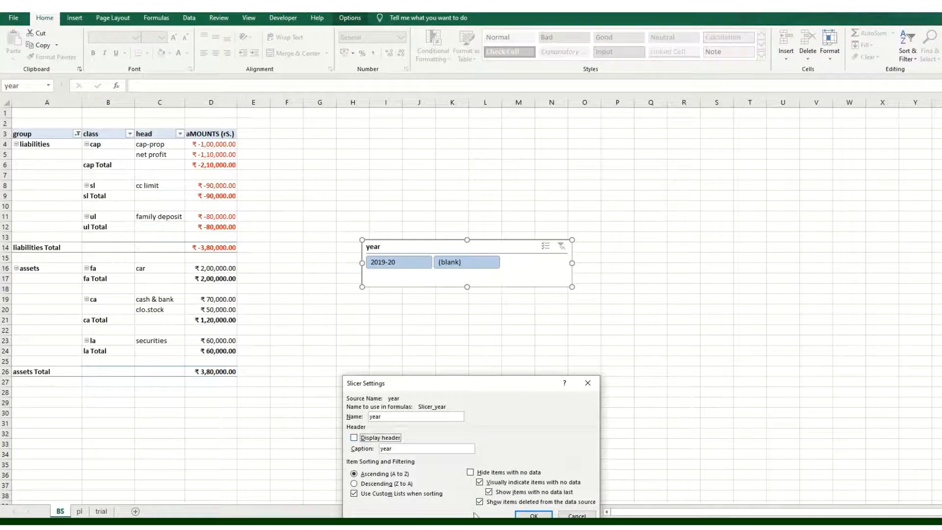
left_click(533, 515)
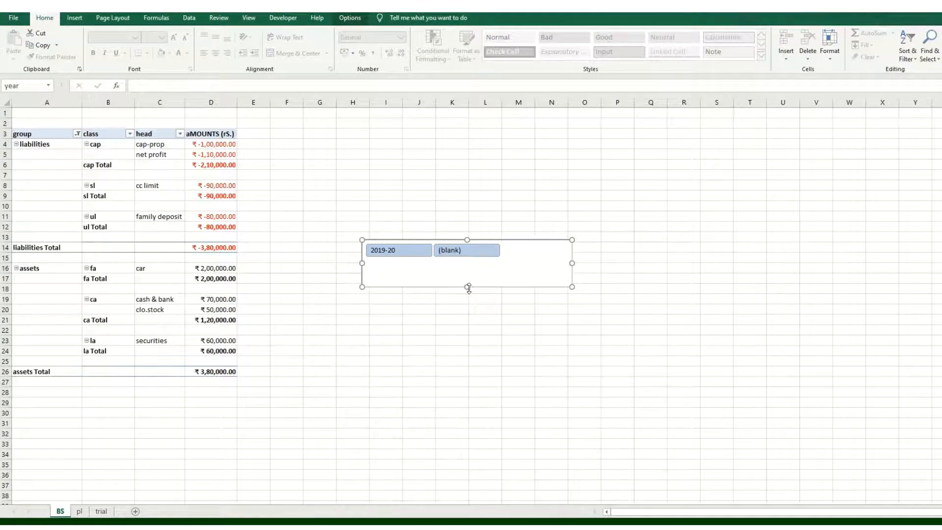
left_click_drag(471, 280, 473, 262)
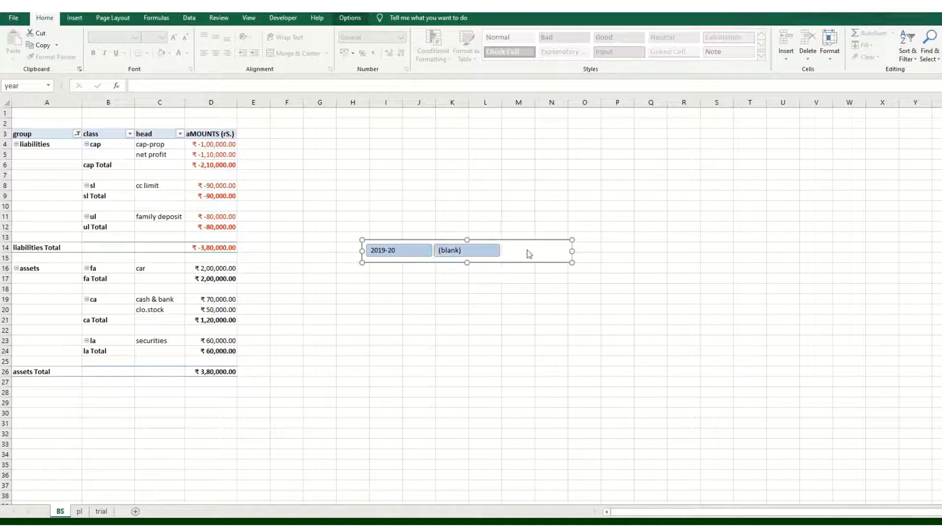
left_click(459, 296)
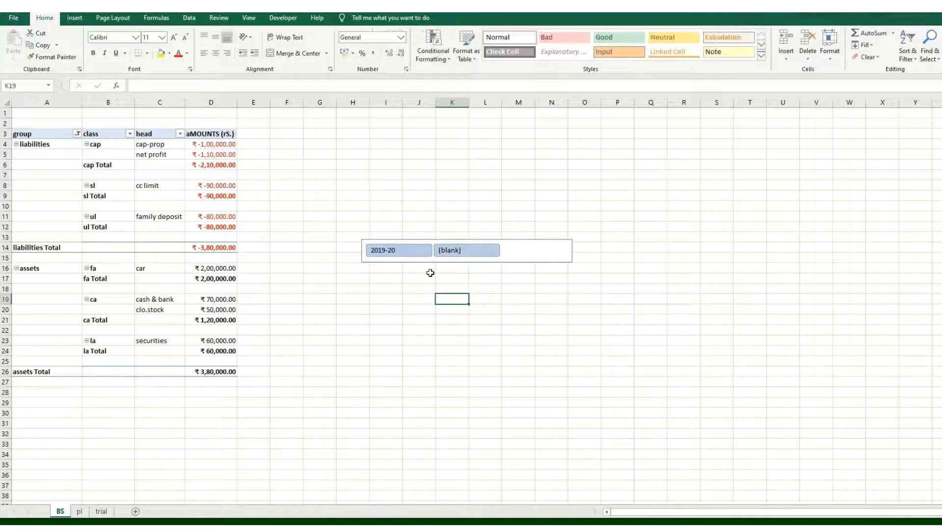
Apply the dark purple slicer style to the year slicer on the BS sheet
right_click(539, 257)
key("Escape")
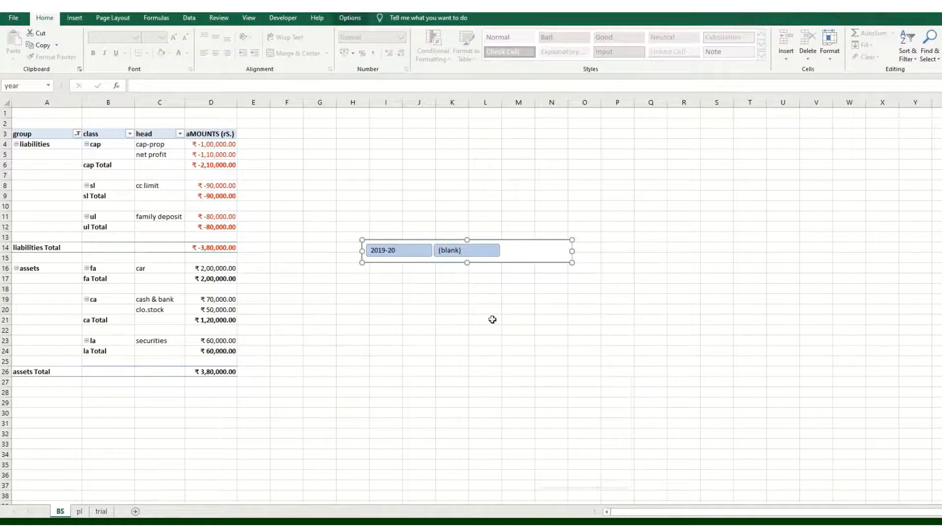
left_click(350, 18)
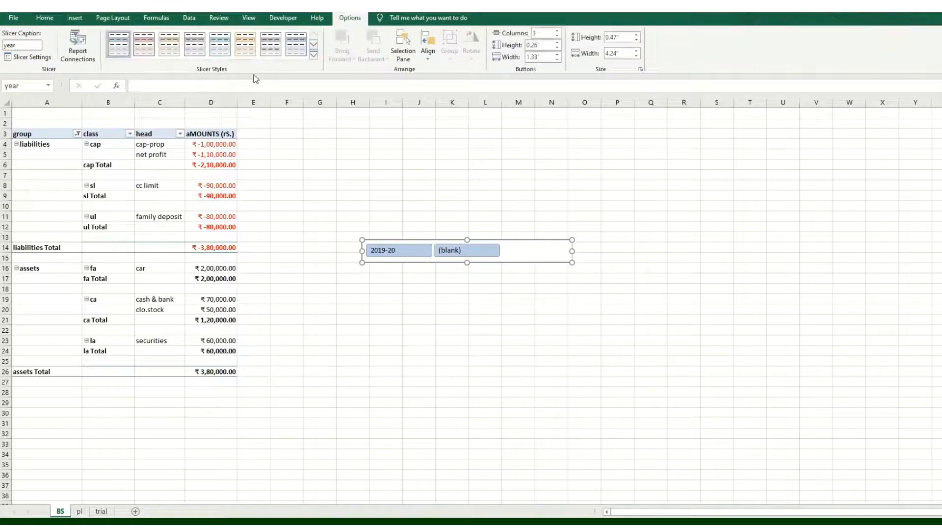
left_click(245, 44)
left_click(314, 55)
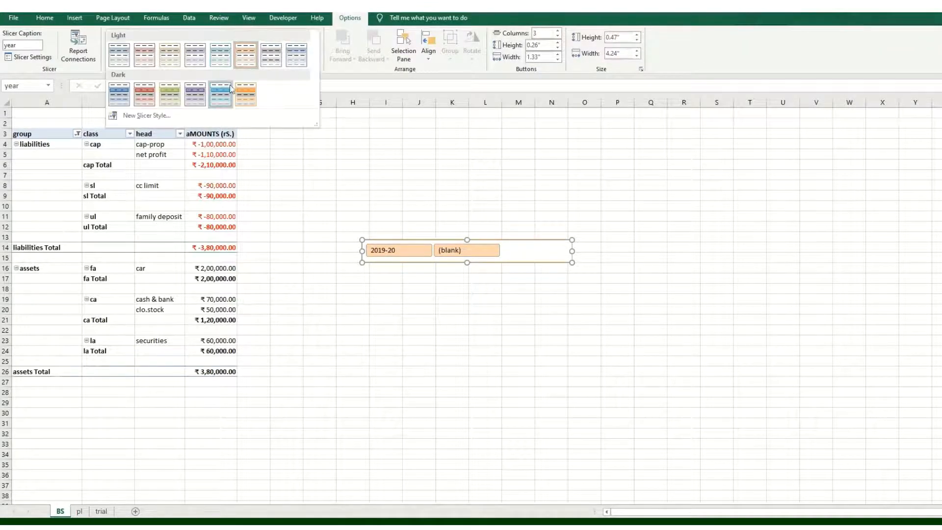
left_click(199, 98)
left_click(461, 308)
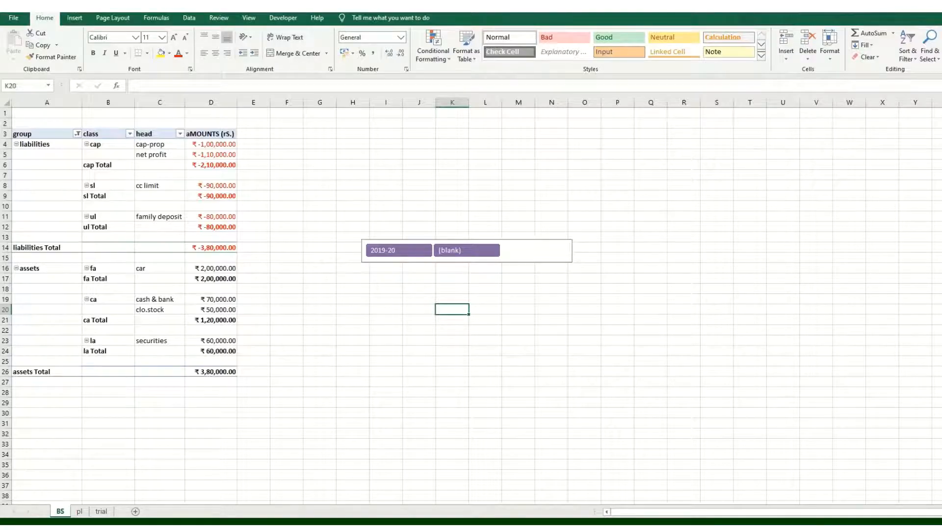
Open the print preview of the BS sheet
key("ctrl+p")
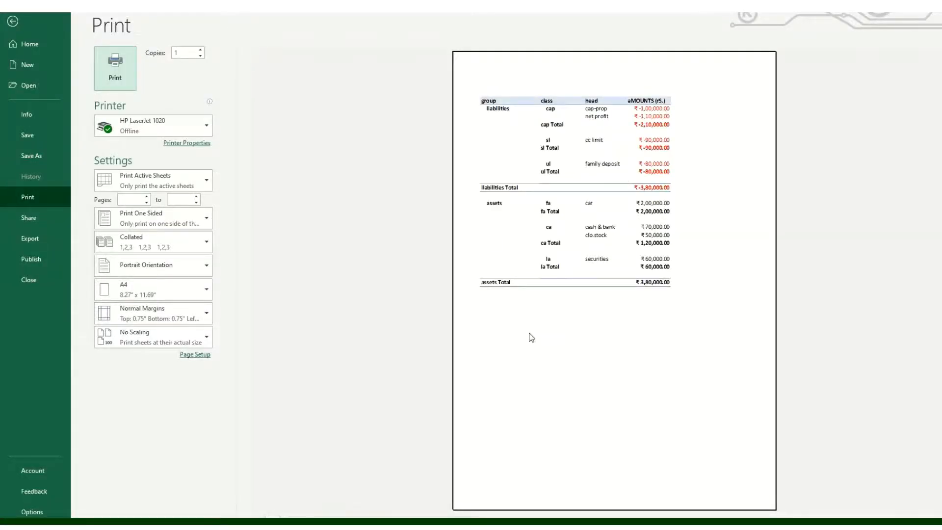
Move the year slicer on the BS sheet to just below the assets total, around rows 28–30, and check the print preview
key("Escape")
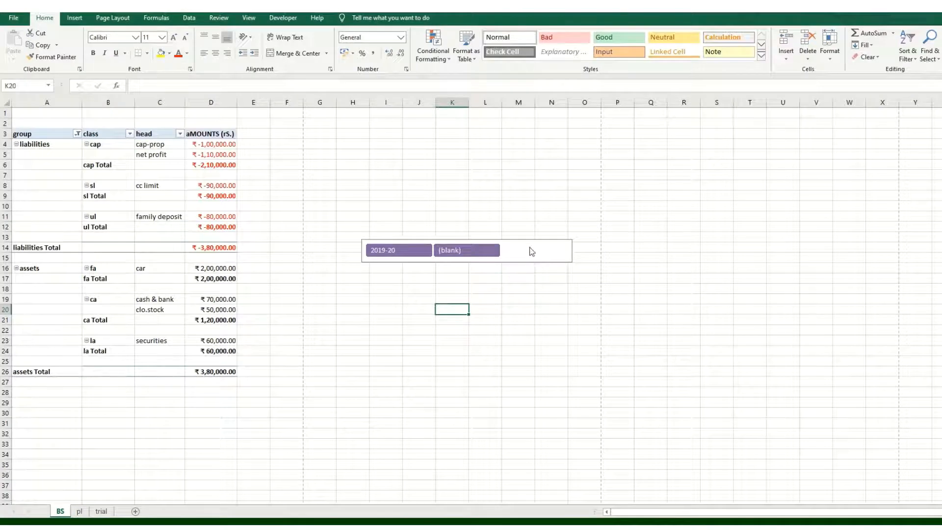
left_click(529, 289)
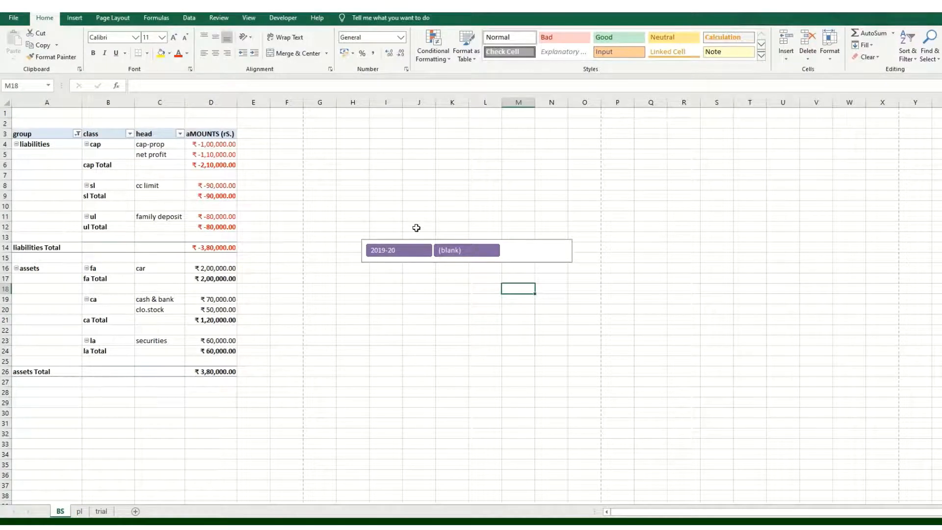
left_click_drag(523, 242, 189, 391)
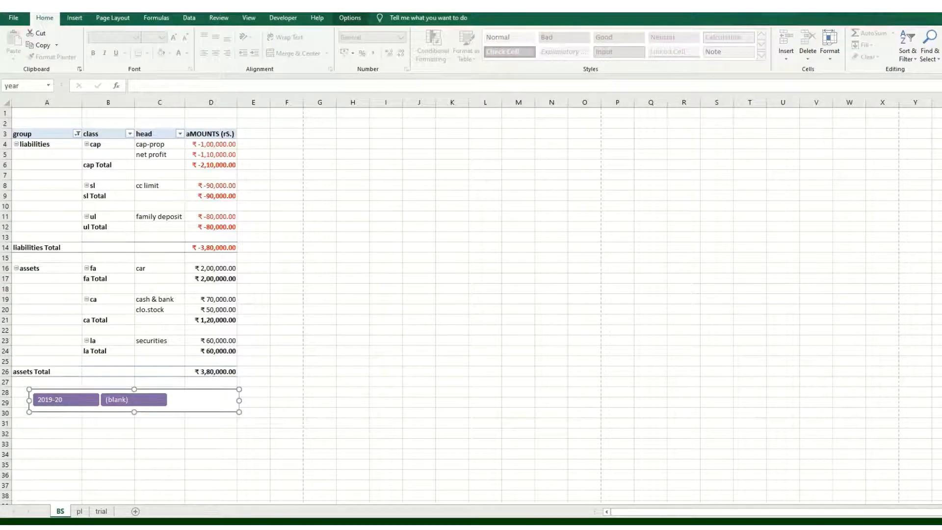
key("ctrl+p")
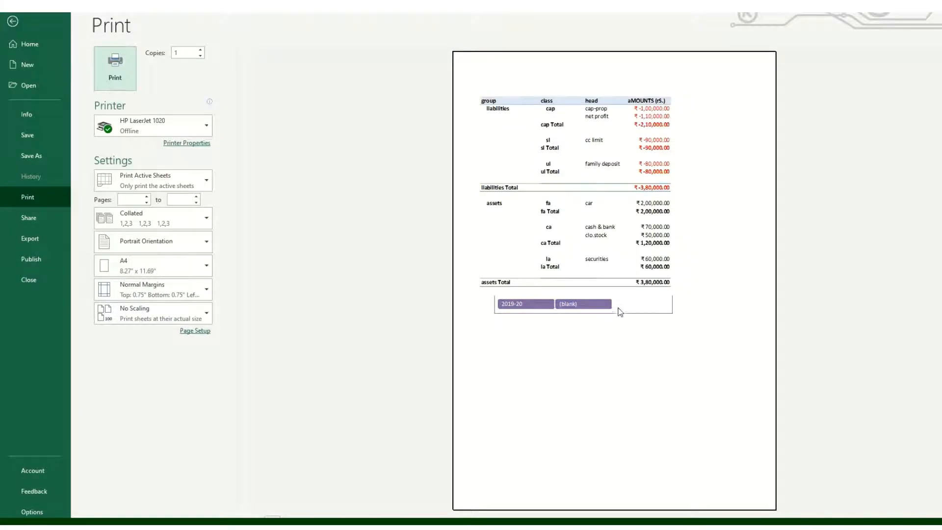
key("Escape")
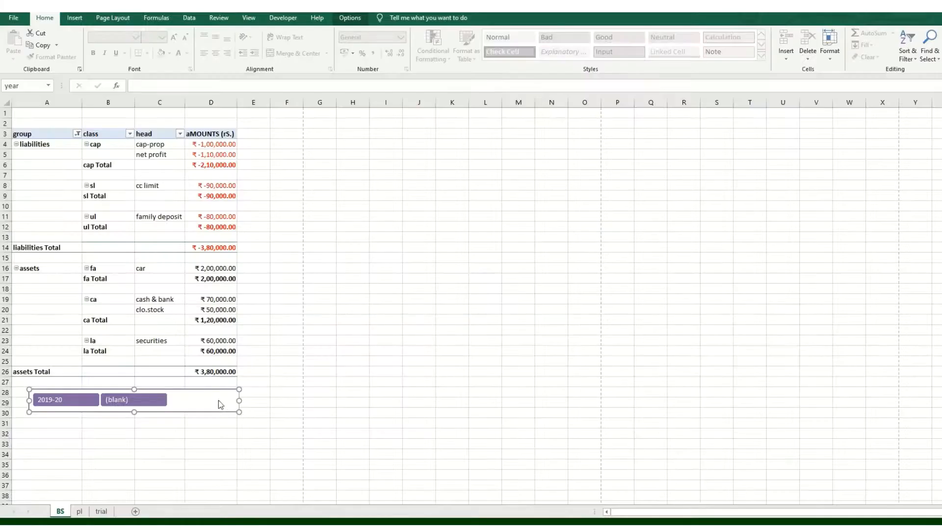
Exclude the year slicer on the BS sheet from printing and check the print preview again
right_click(219, 399)
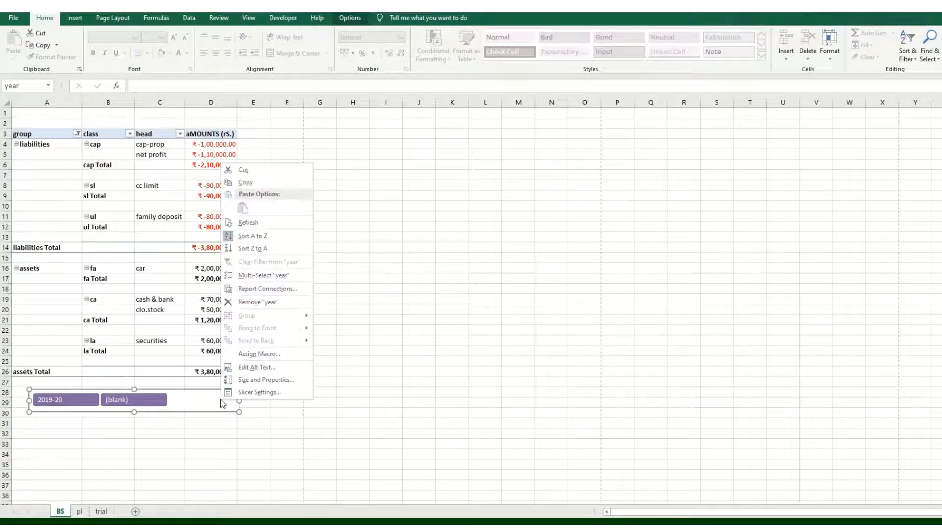
left_click(276, 380)
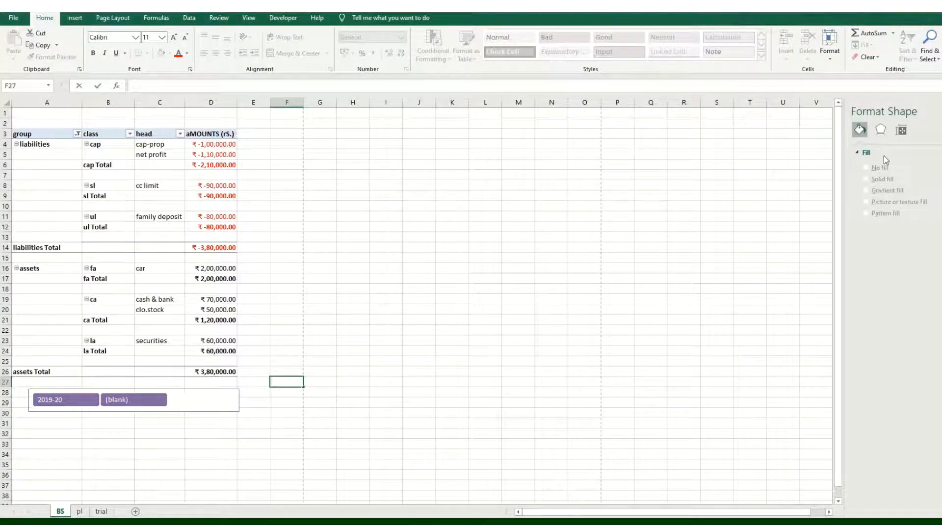
right_click(231, 399)
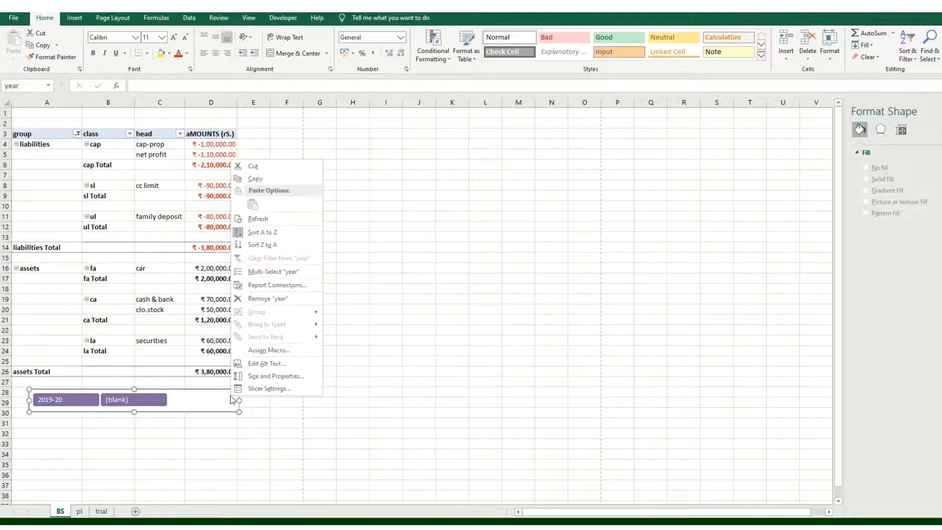
left_click(289, 376)
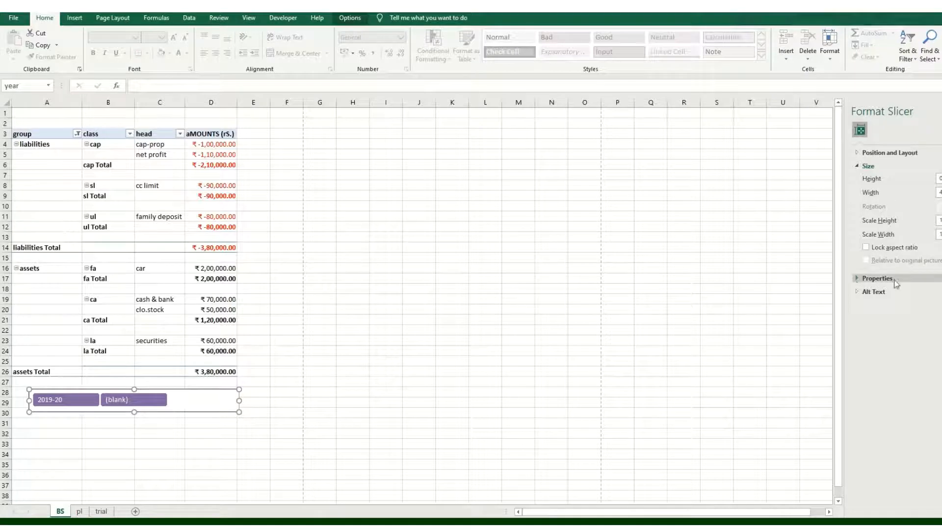
left_click(857, 279)
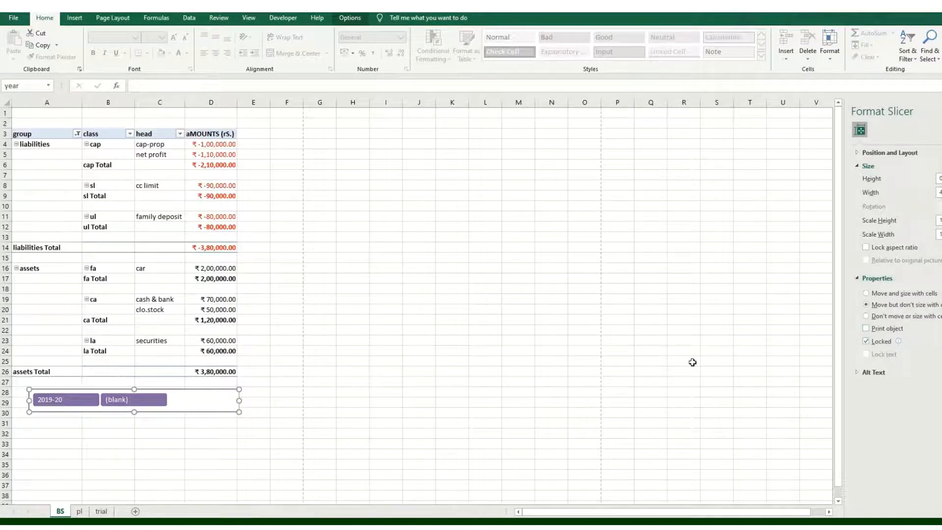
left_click(658, 341)
left_click(173, 433)
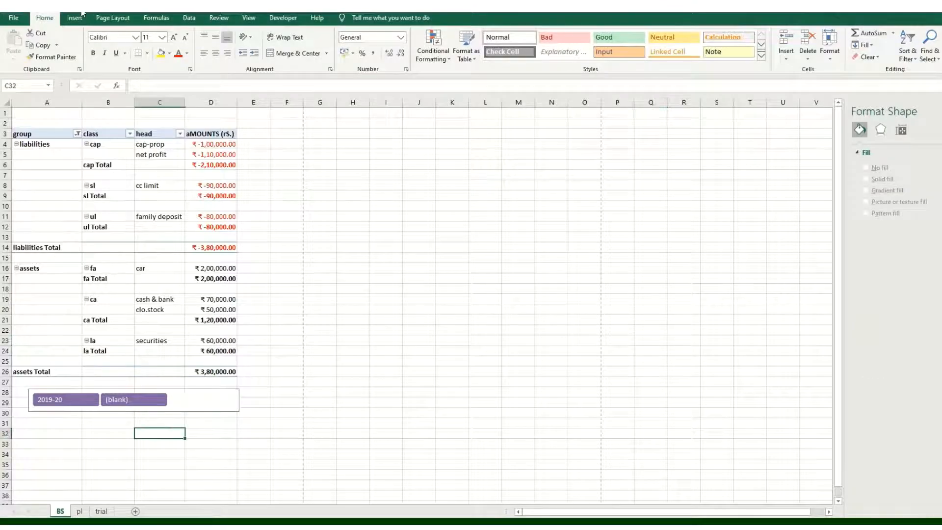
key("ctrl+p")
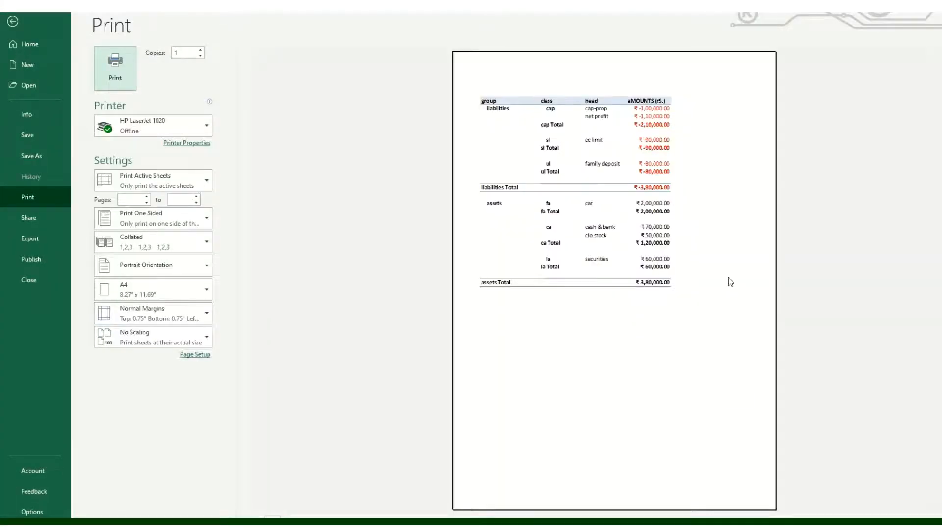
key("Escape")
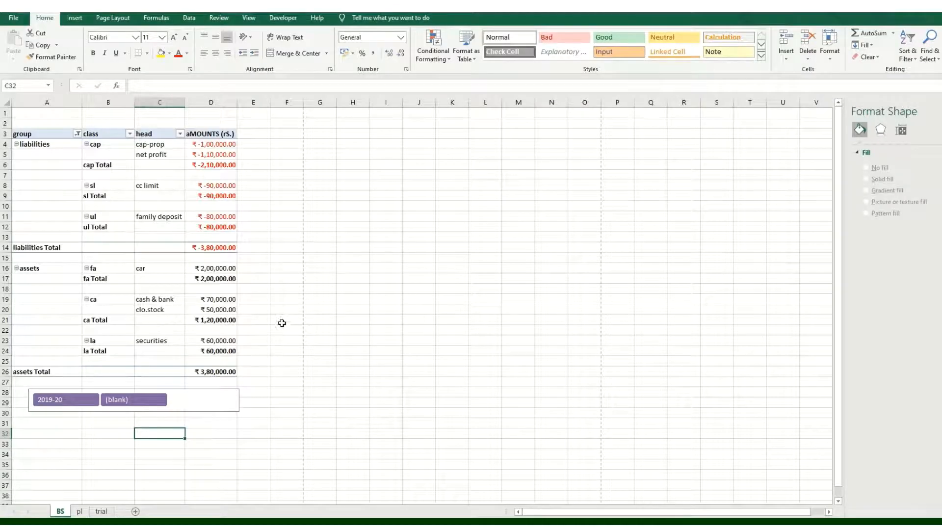
Insert a year slicer for the profit and loss pivot table on the pl sheet
left_click(79, 511)
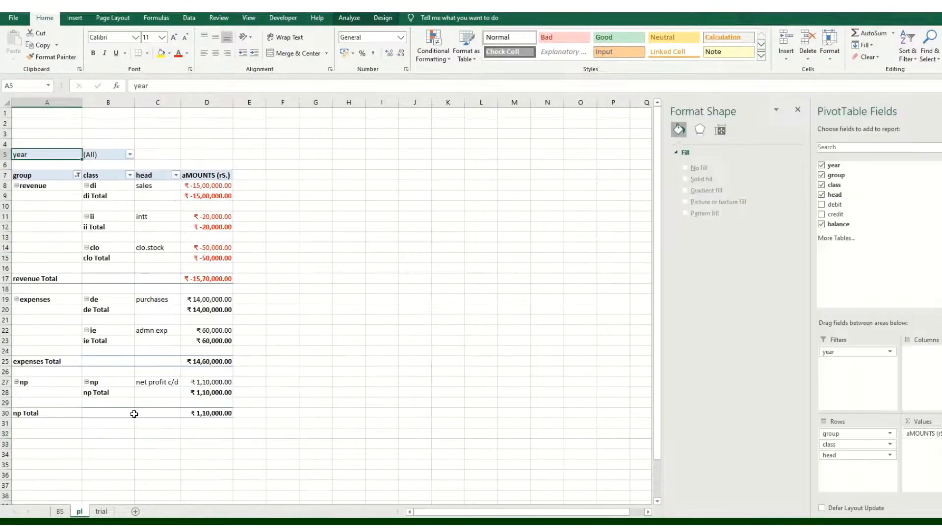
left_click(111, 450)
left_click(114, 282)
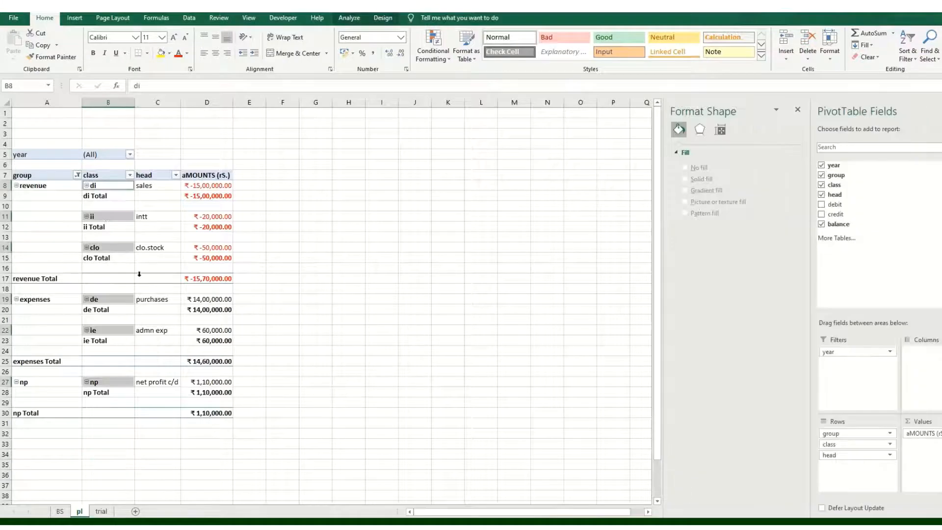
left_click(798, 109)
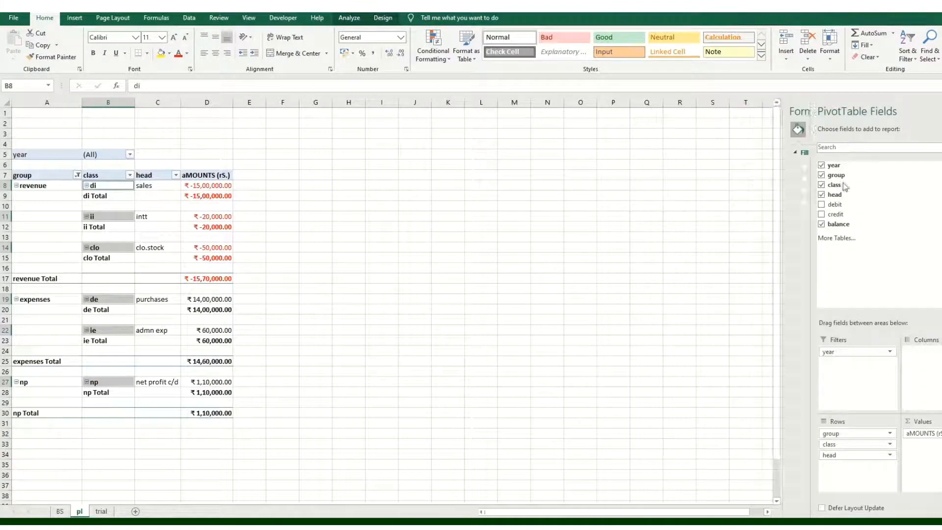
left_click(346, 18)
left_click(284, 55)
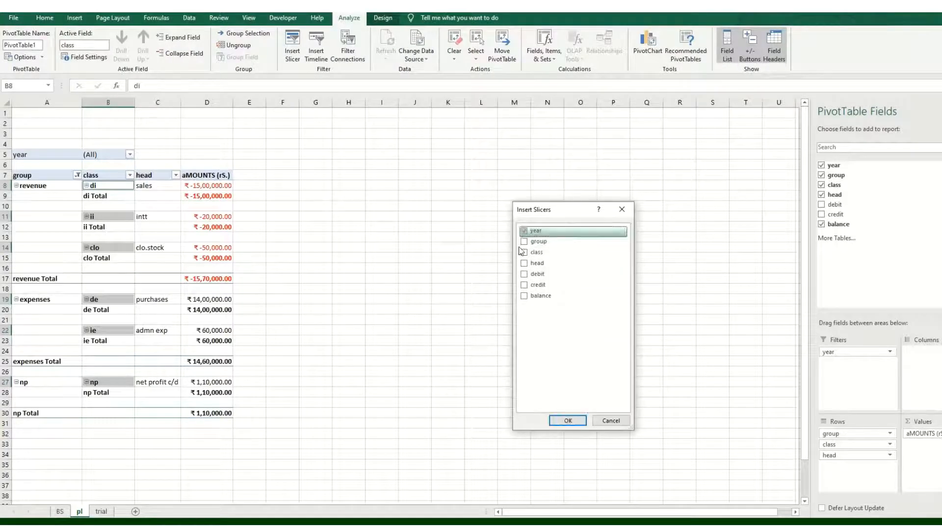
left_click(566, 421)
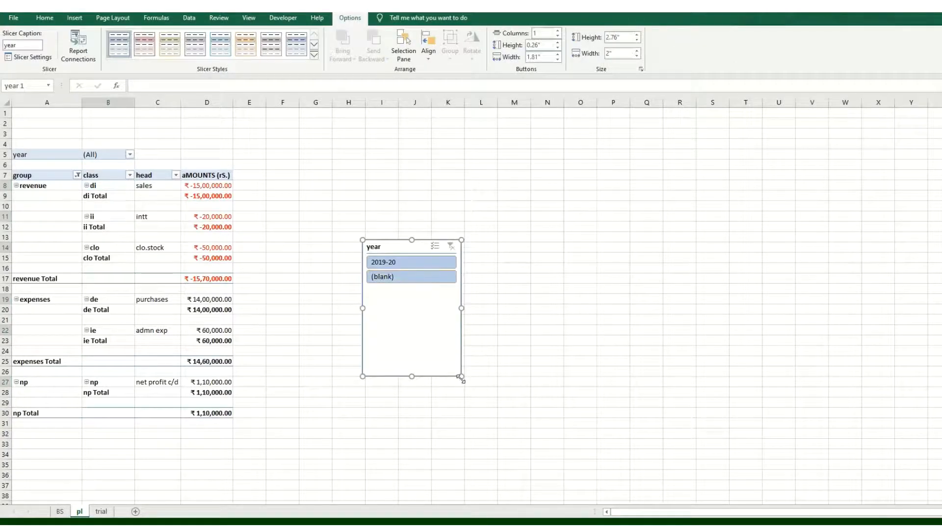
Resize the new year slicer to about 0.96" high and 4.26" wide and set its buttons to 3 columns
left_click_drag(461, 379, 573, 287)
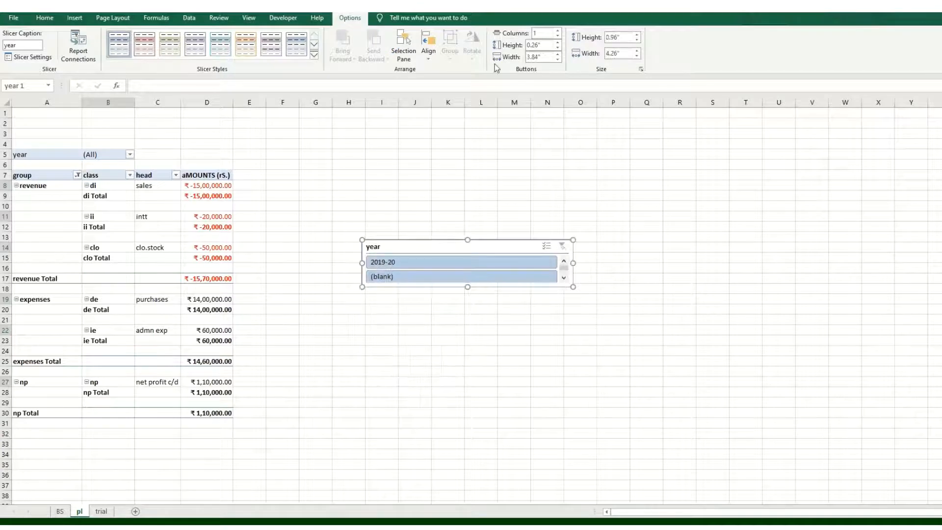
left_click(558, 31)
left_click(557, 31)
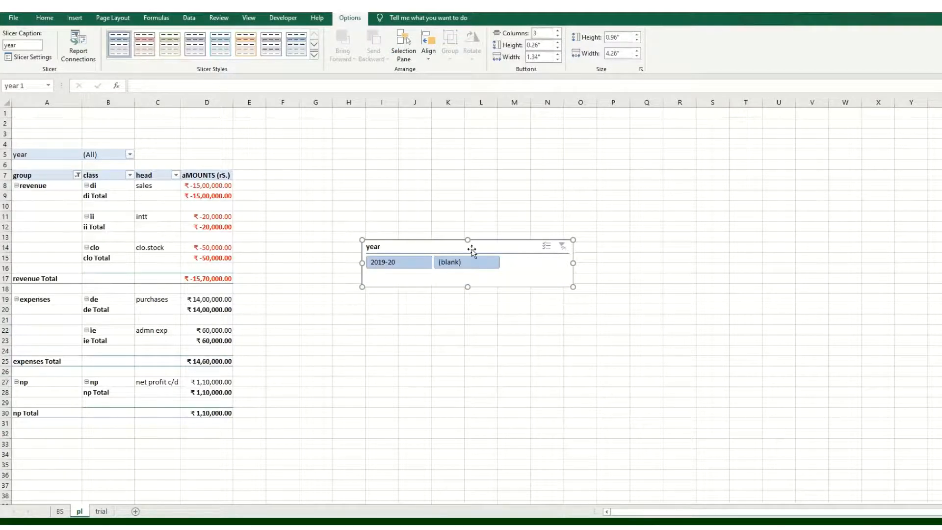
Apply the dark orange slicer style to the pl sheet's year slicer and reduce its height to about 0.74"
left_click(314, 54)
left_click(246, 94)
left_click(510, 341)
left_click(466, 286)
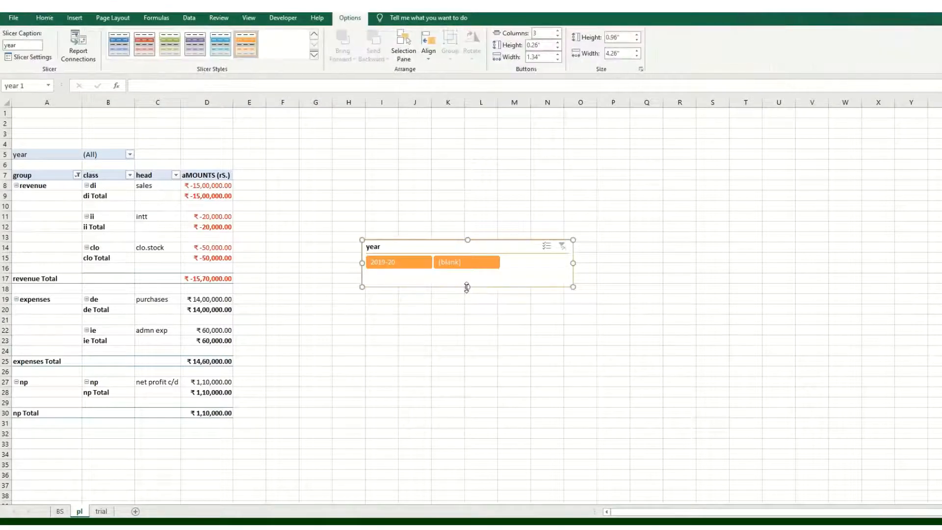
left_click_drag(468, 286, 467, 275)
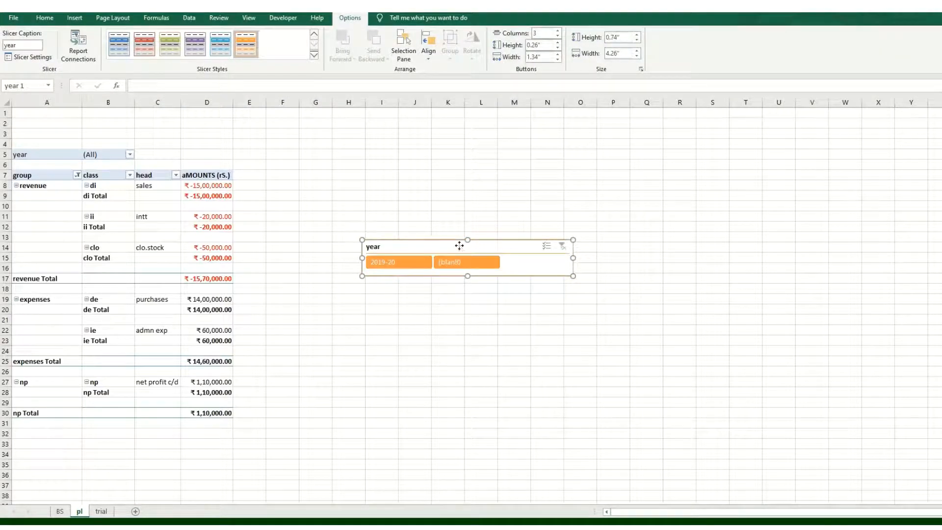
Hide the header of the year slicer on the pl sheet
right_click(459, 245)
left_click(507, 476)
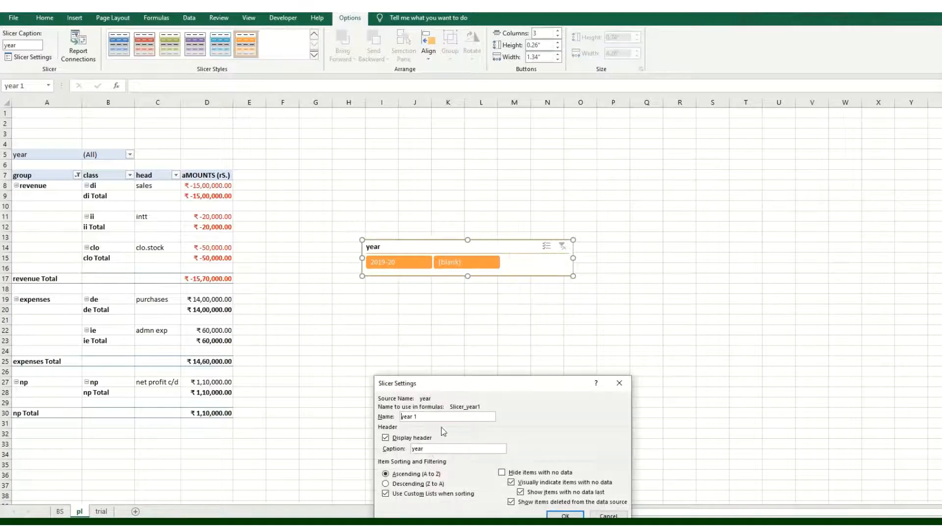
left_click(408, 438)
left_click(564, 514)
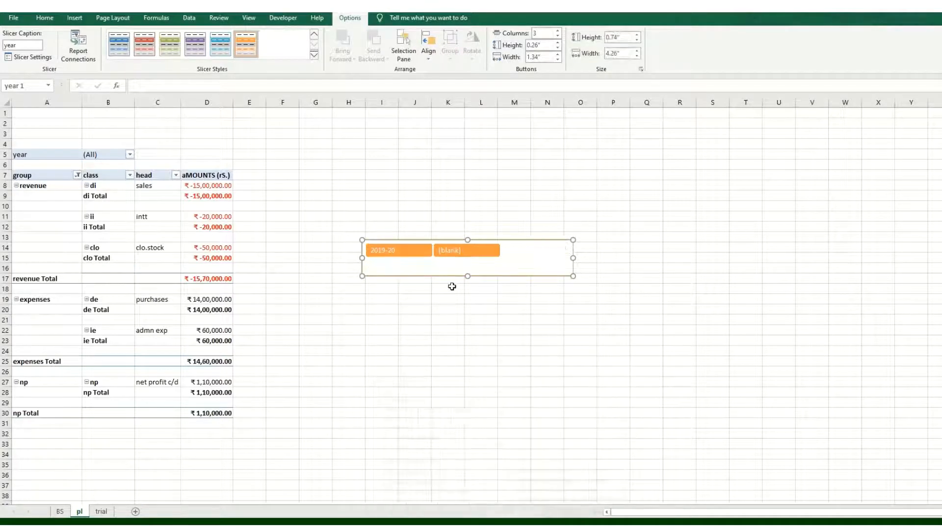
Exclude the pl sheet's year slicer from printing
right_click(539, 256)
left_click(583, 470)
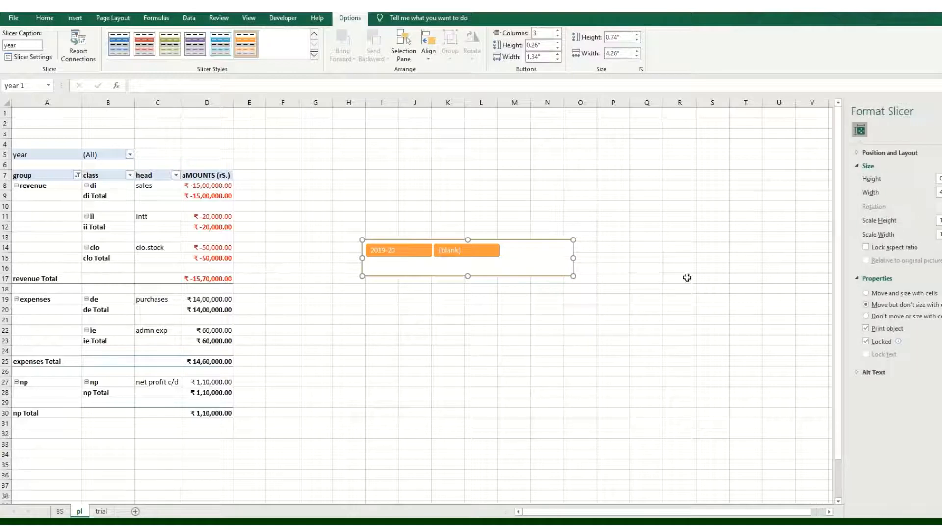
left_click(866, 329)
left_click(721, 342)
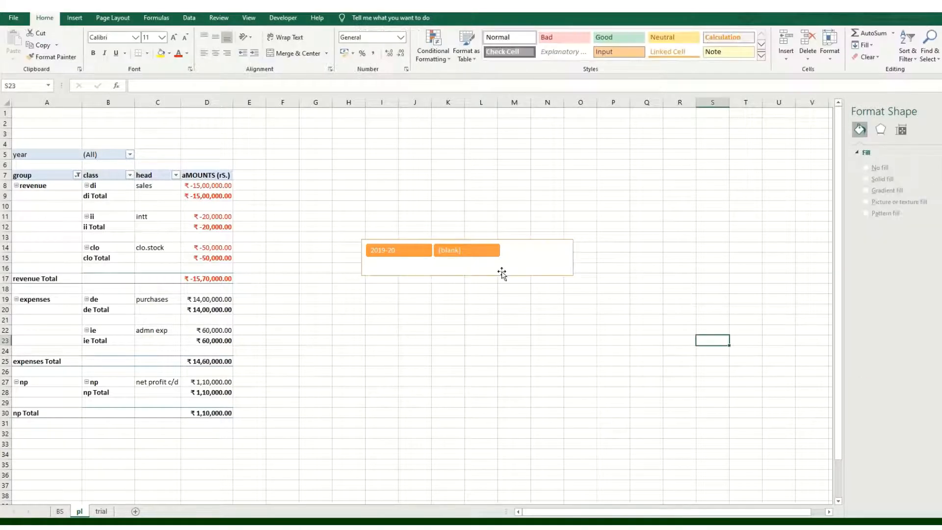
Reduce the pl slicer's height to about 0.49" and move it below the net profit total, around rows 33–35
left_click(470, 276)
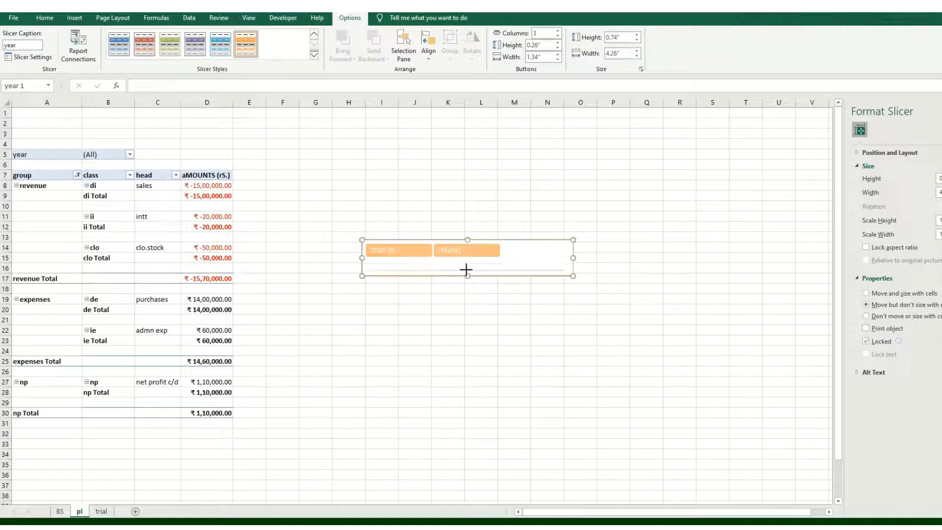
left_click_drag(466, 263, 467, 264)
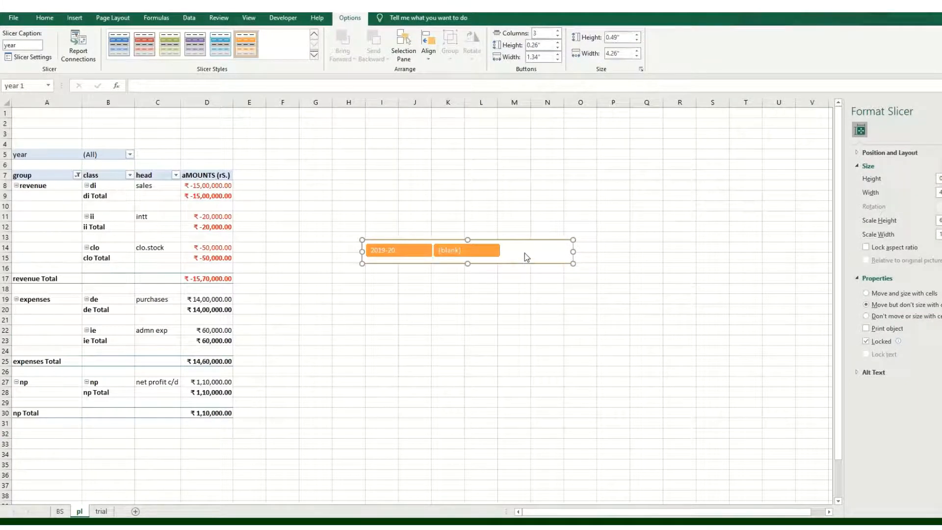
left_click_drag(525, 244, 168, 442)
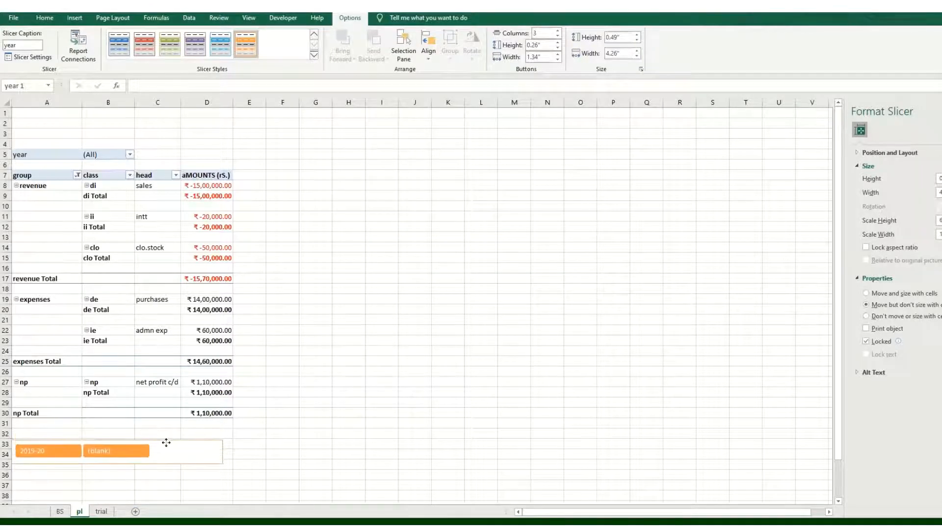
left_click(387, 359)
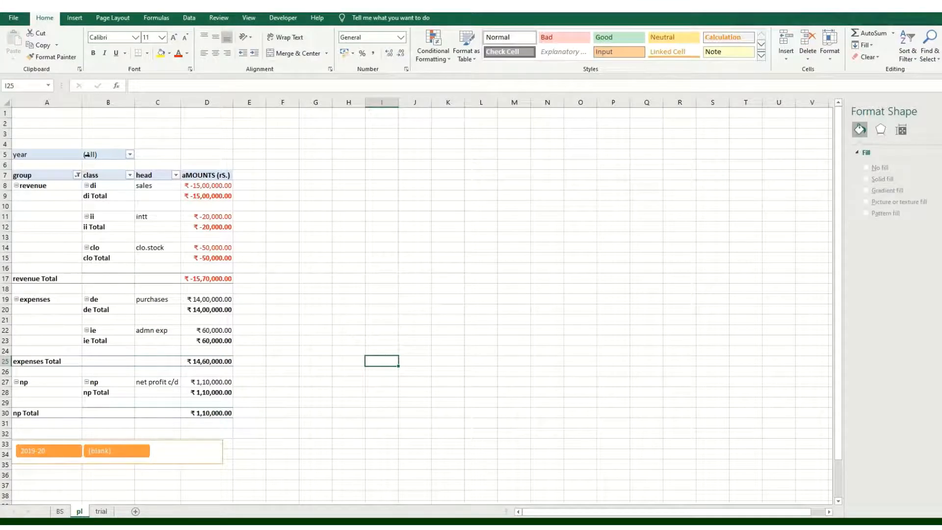
Remove the year field from the filters of the profit and loss pivot table
left_click(123, 197)
left_click_drag(846, 350, 736, 259)
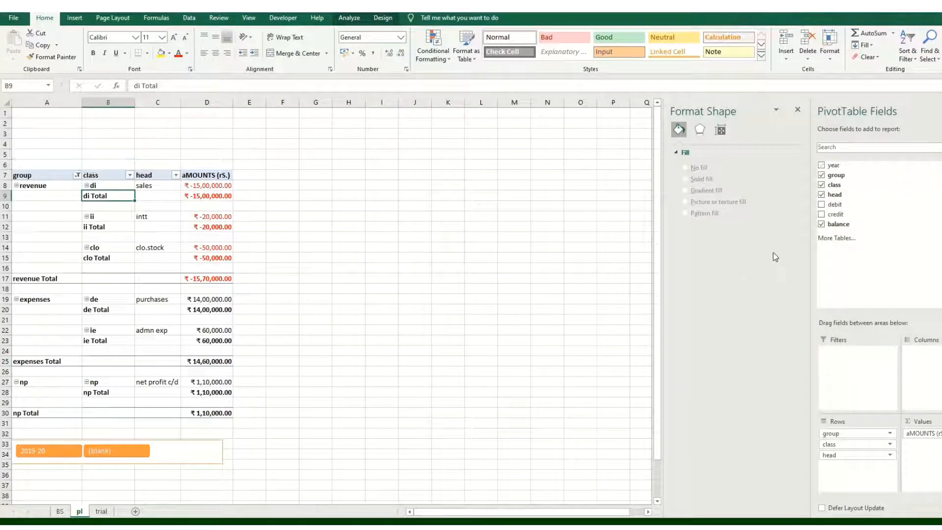
left_click(797, 109)
left_click(349, 237)
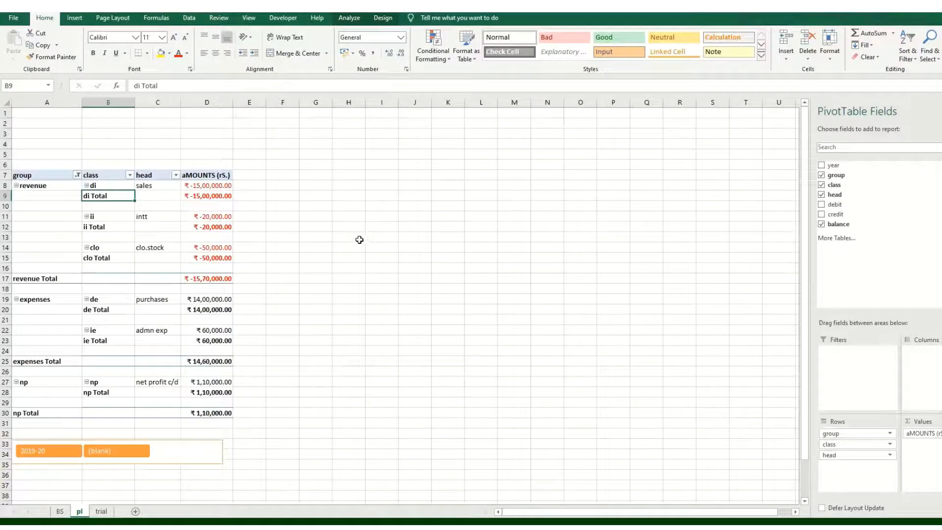
Try to rename the value column of the pl pivot table to "Amounts (Rs.)" with corrected capitalisation
double_click(207, 175)
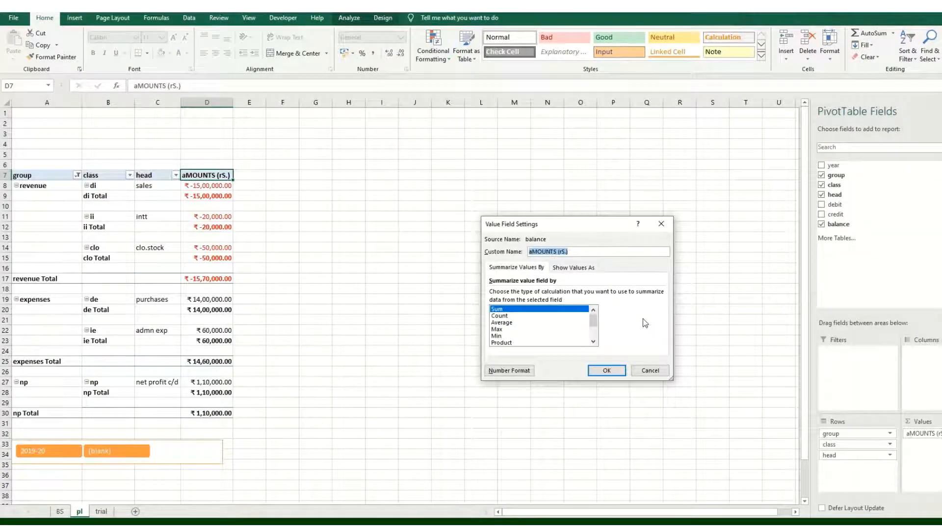
type("Amounts (Rs")
left_click(607, 369)
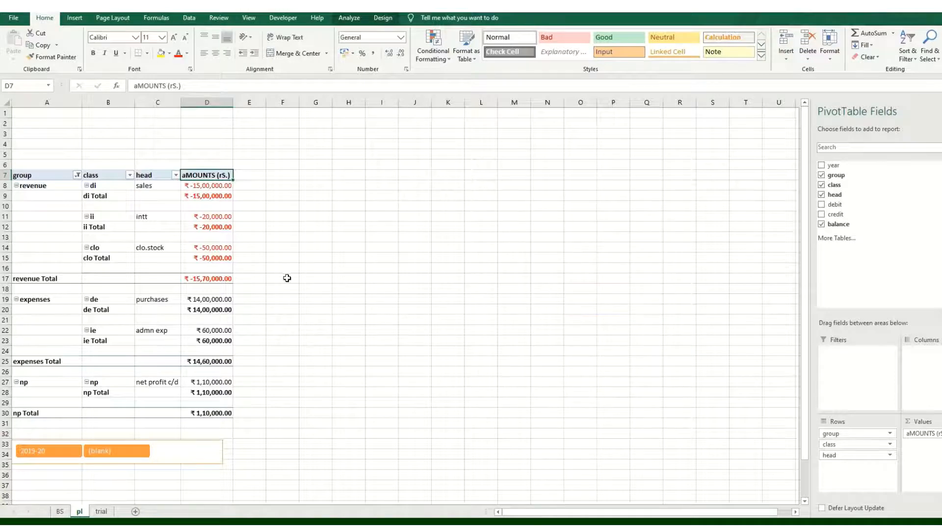
double_click(211, 179)
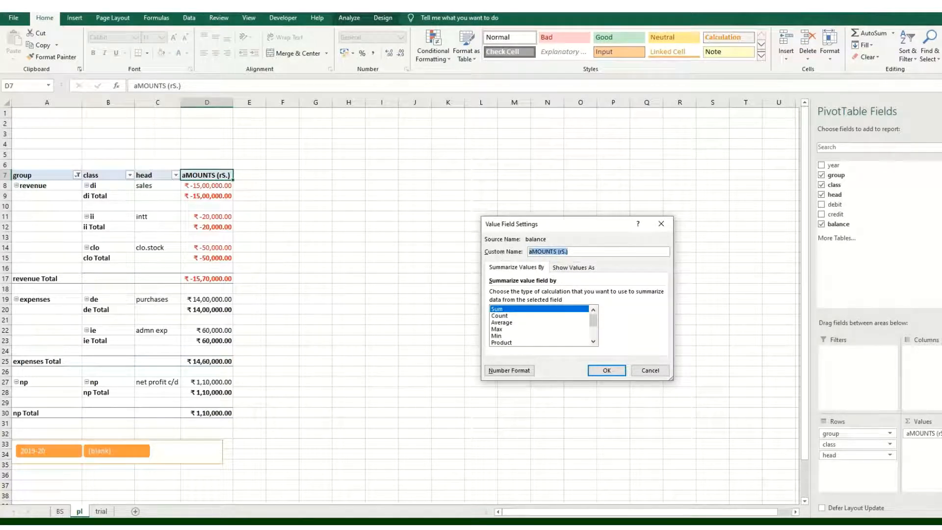
type("Amounts (Rs")
left_click(607, 370)
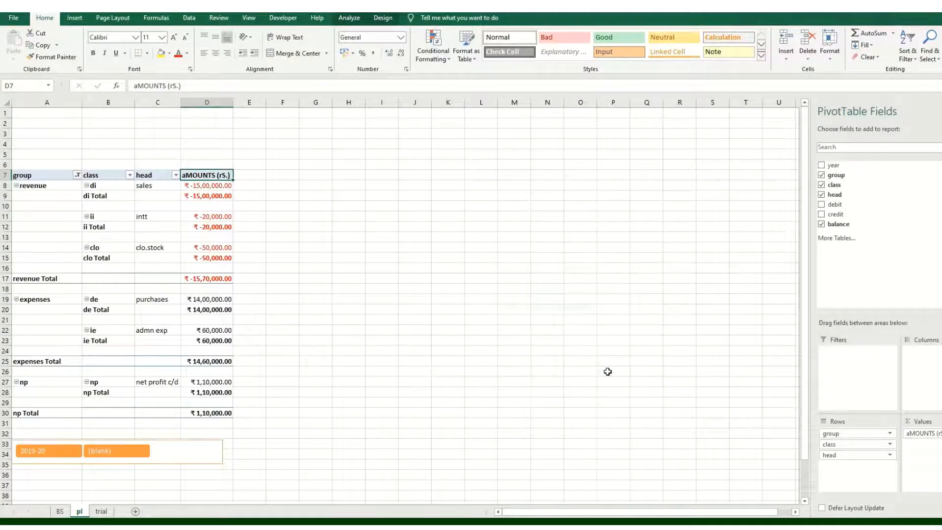
right_click(159, 234)
left_click(192, 268)
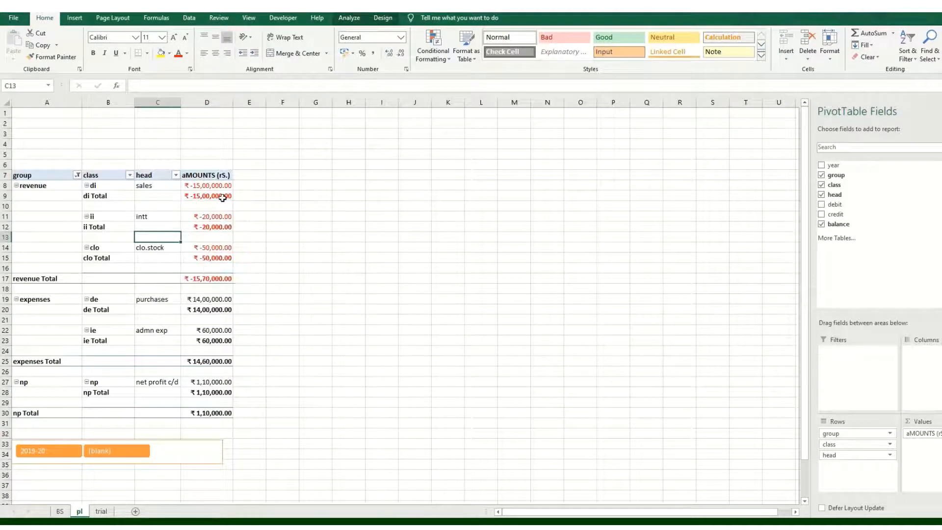
double_click(219, 177)
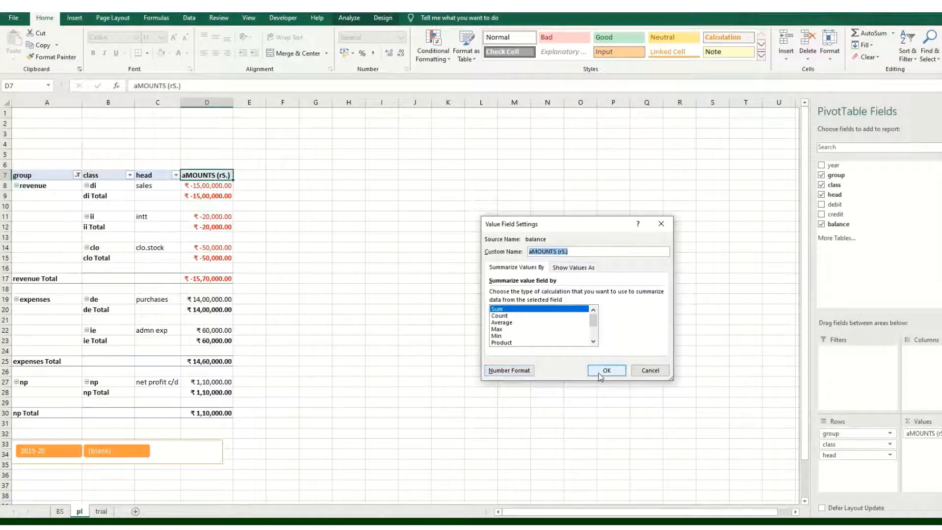
left_click(650, 370)
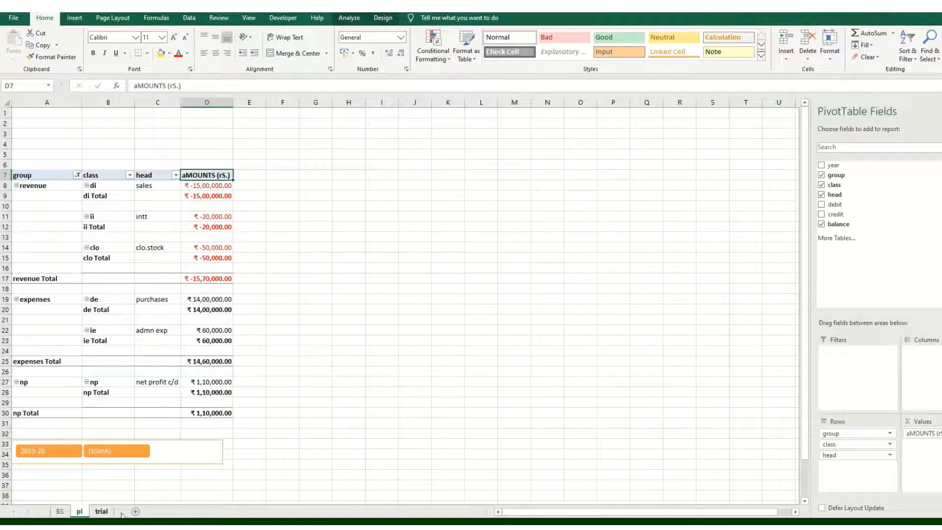
Add a new worksheet named Master in front of the BS sheet
left_click(136, 511)
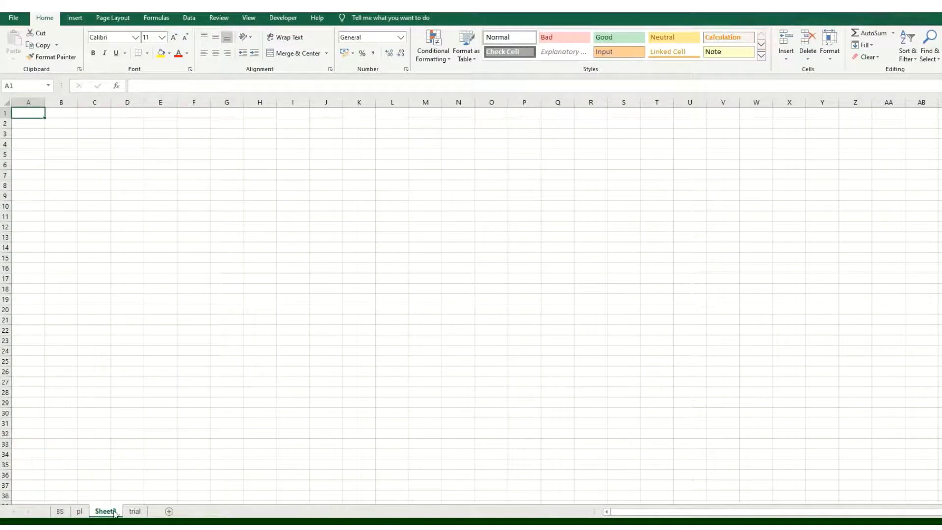
left_click_drag(102, 507, 59, 510)
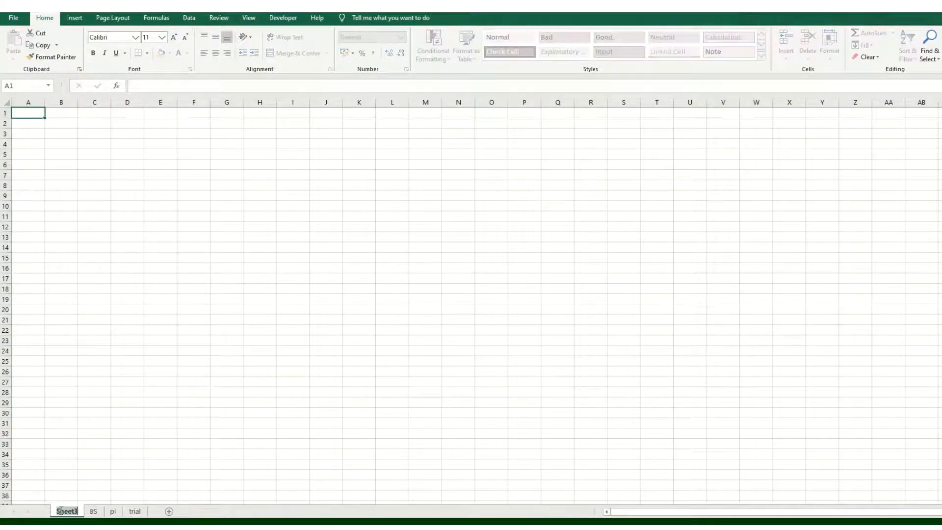
type("Master")
key("Return")
Enter the labels UnitName in A1 and UnitAddress in A2 of the Master sheet, and fit column A to them
type("Unit")
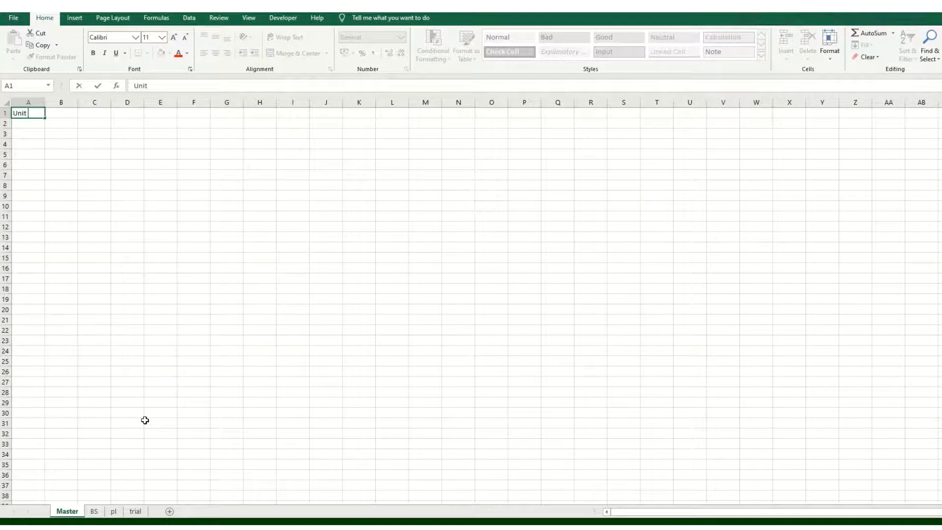
type("Nasm")
type("me")
key("Return")
type("U")
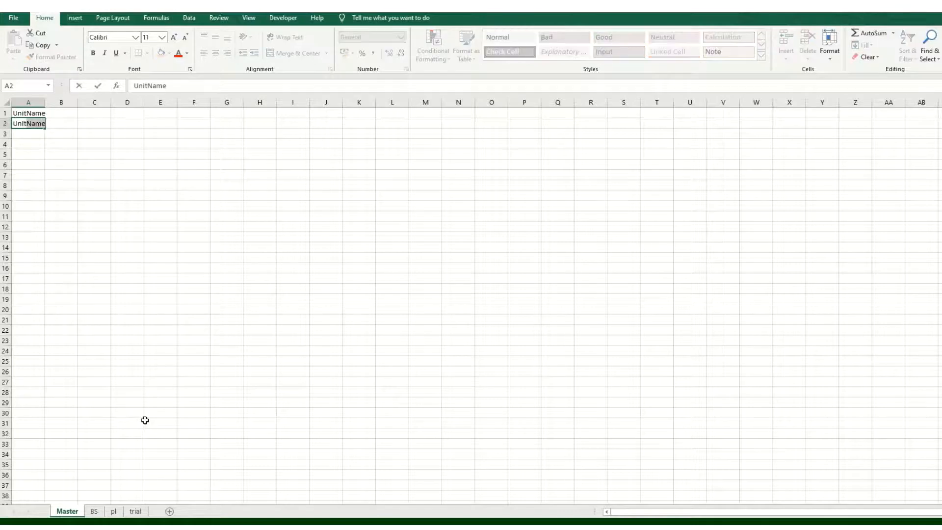
type("nitAddress")
key("Return")
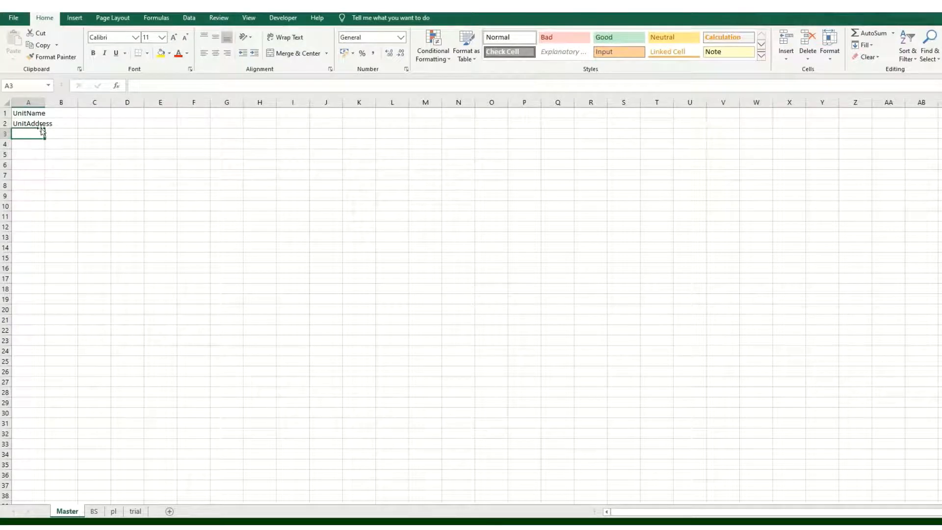
double_click(46, 104)
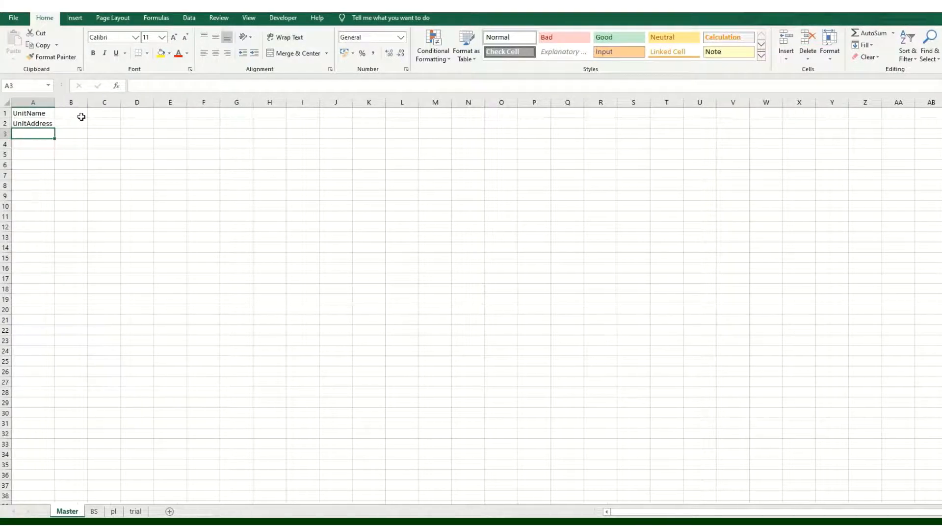
Enter ABC & CO. as the unit name in B1
left_click(81, 115)
type("abxc")
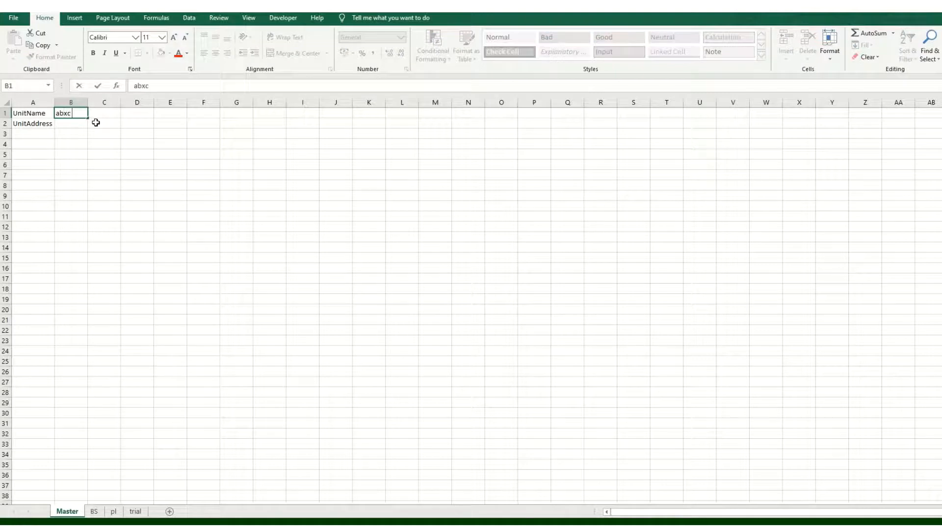
key("BackSpace")
key("BackSpace")
type("BC")
key("Return")
Enter the unit's full postal address in B2 and fit column B to its length
type("123")
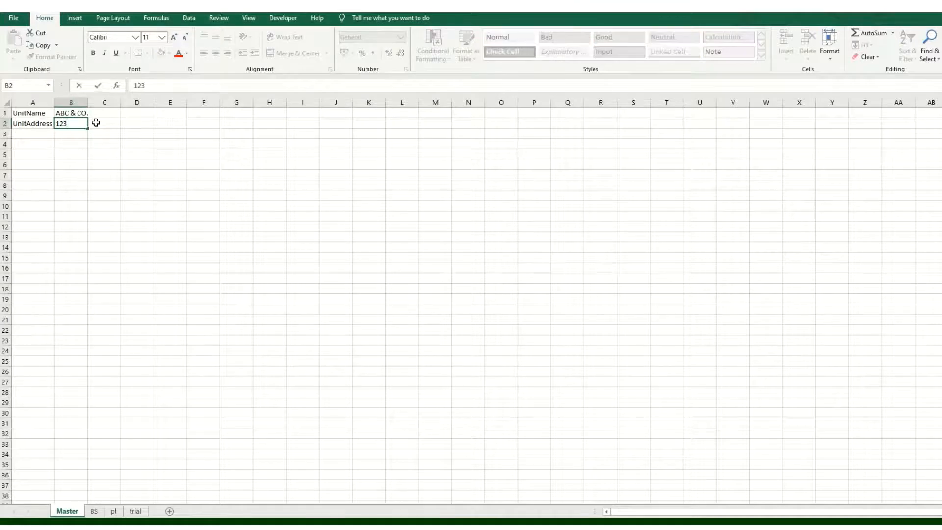
type(", SHIV VIHARM")
key("BackSpace")
type("NA")
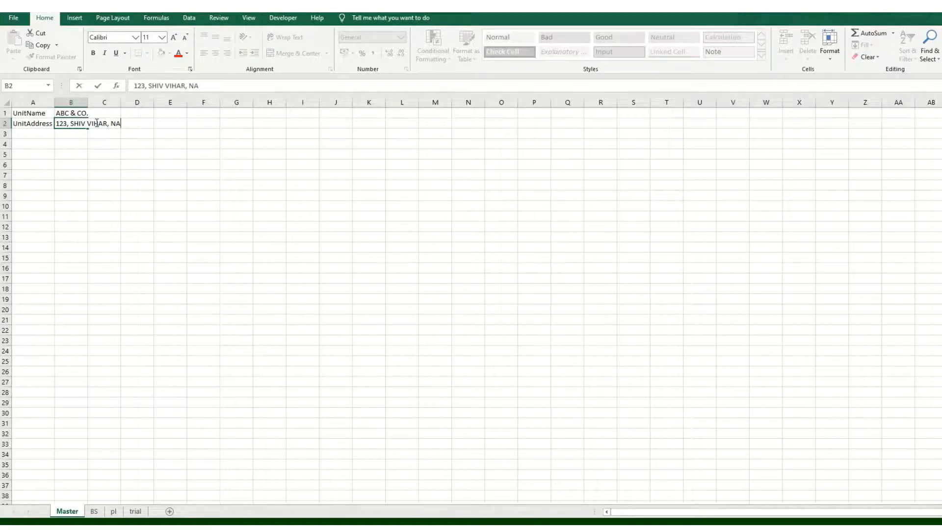
type("KODAR ROAD, ")
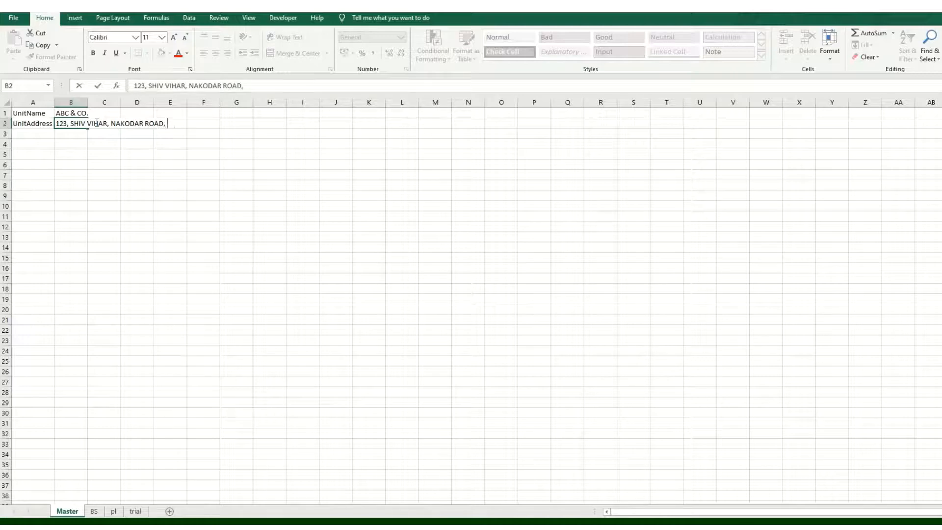
type("JALANDHAR, 144001, PUN")
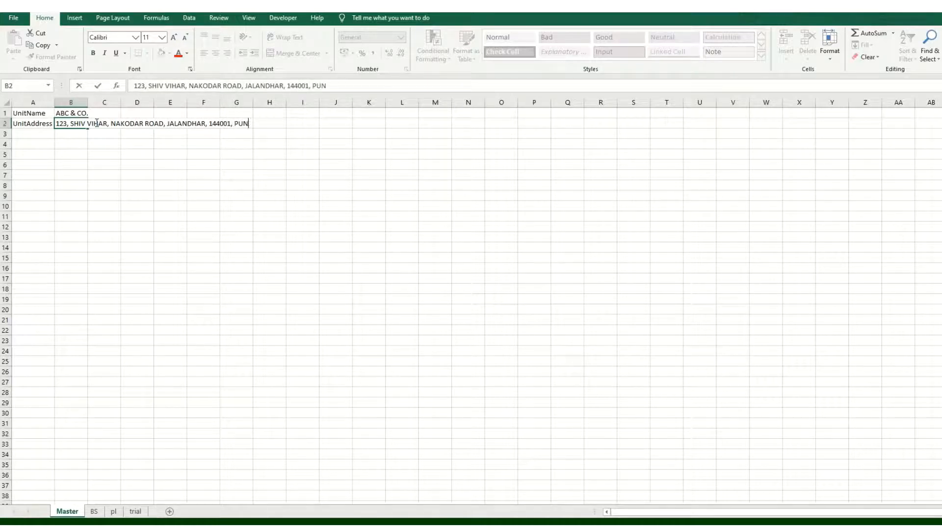
type("JAB, INDIA")
key("Return")
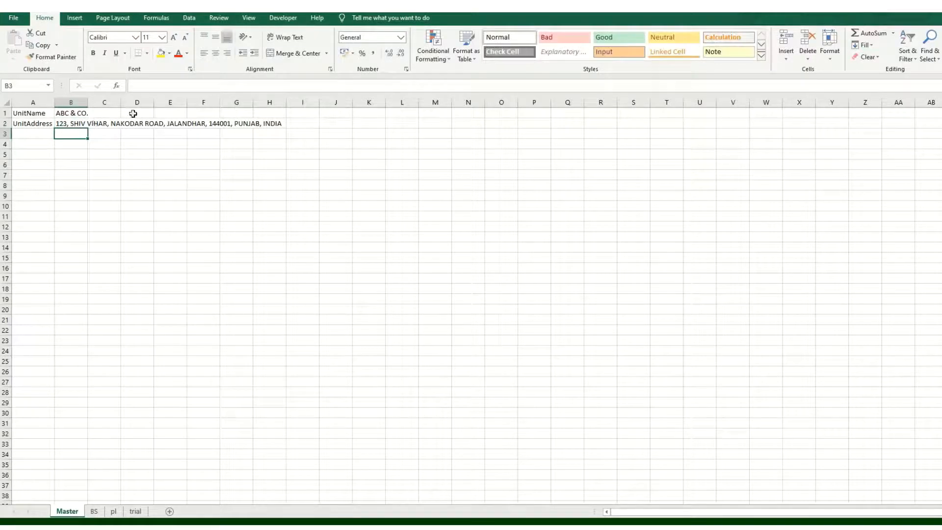
double_click(87, 102)
Create named ranges for B1 and B2 from the labels in the left column of A1:B2, and check both names
left_click_drag(31, 111, 80, 126)
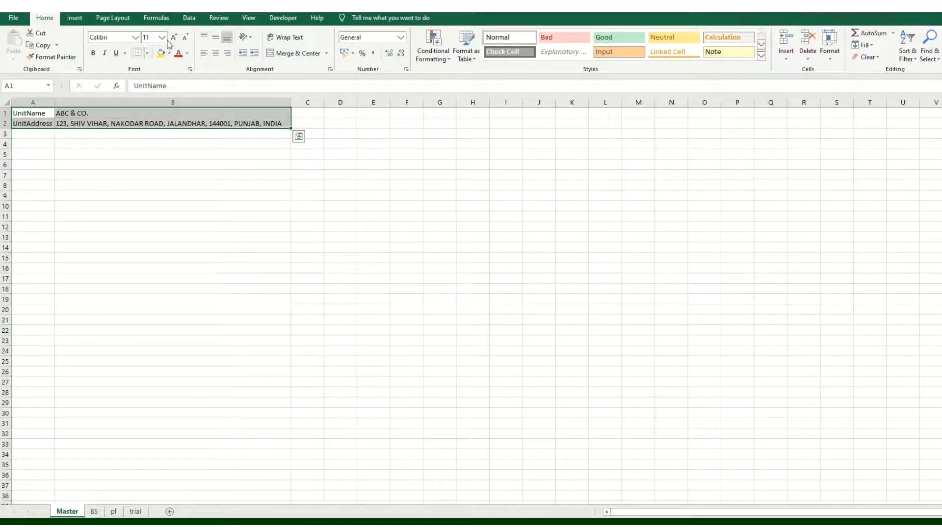
left_click(156, 19)
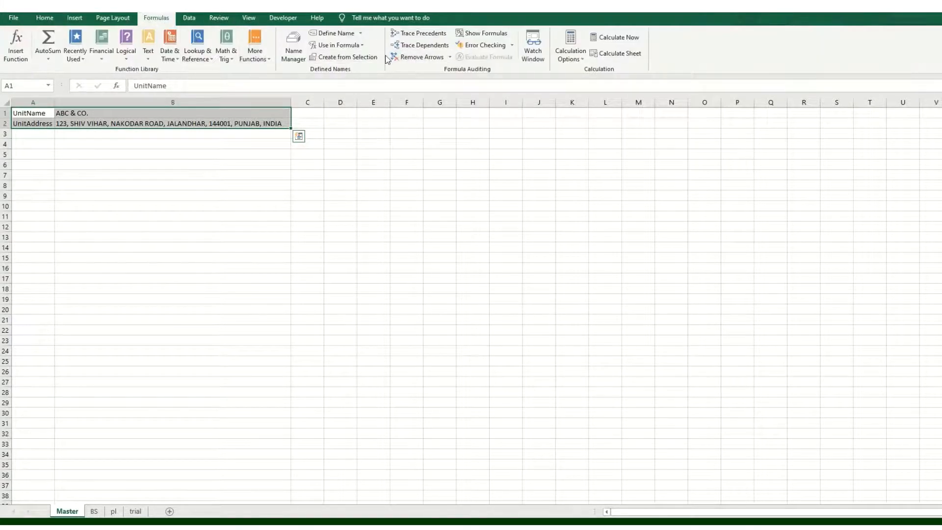
left_click(351, 57)
left_click(537, 288)
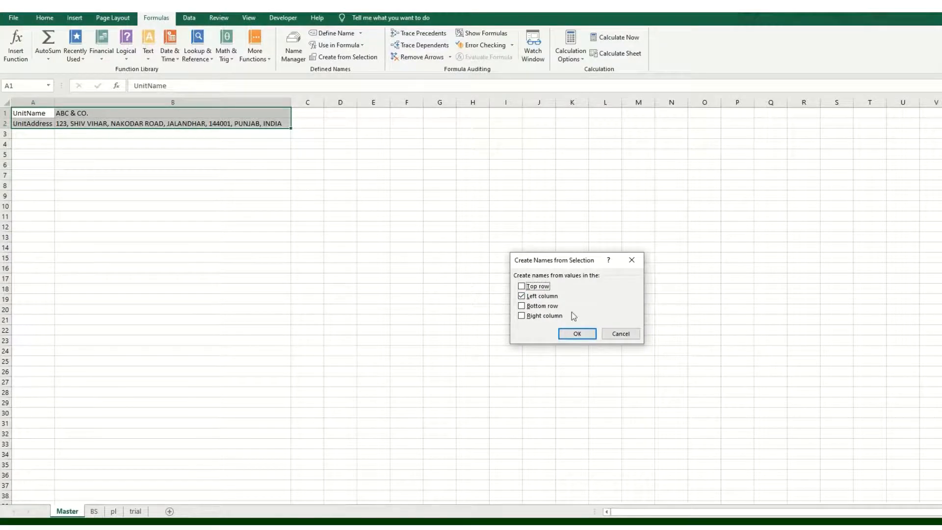
left_click(572, 335)
left_click(107, 114)
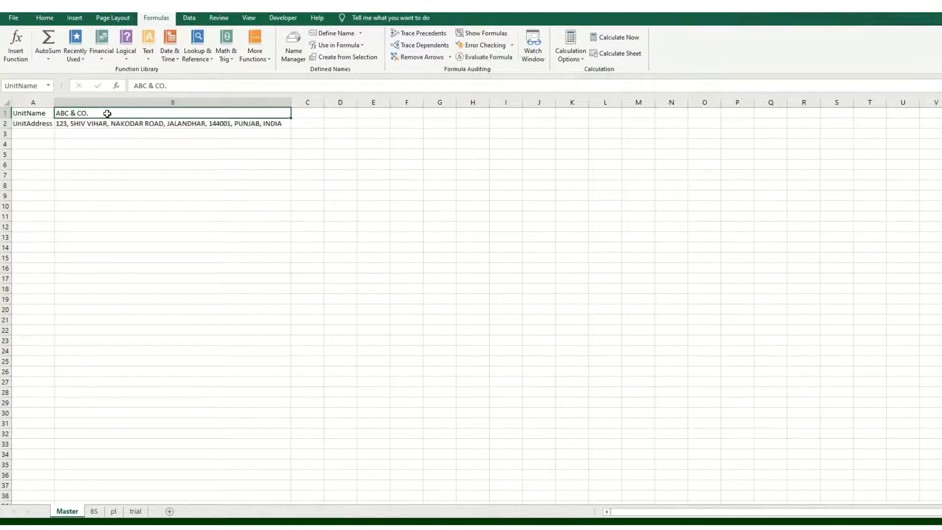
left_click(72, 123)
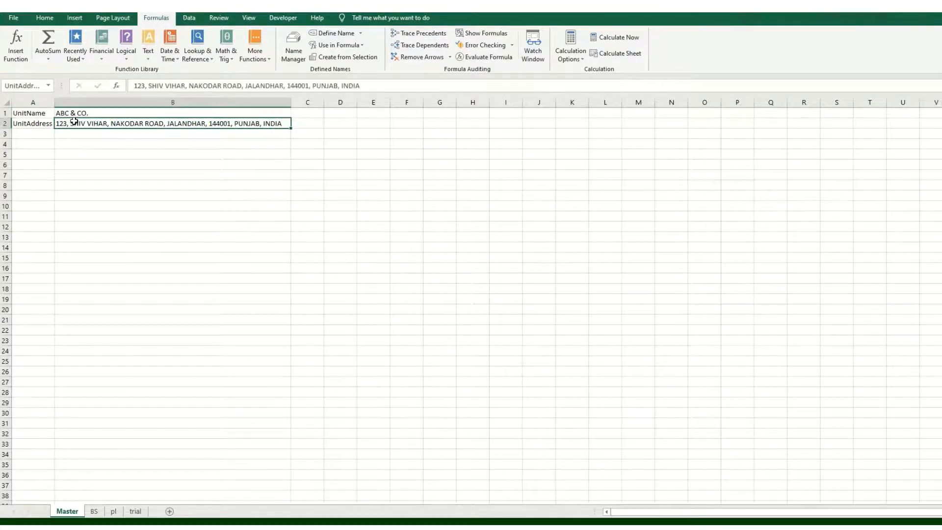
Add the label documentDated in A3 with the date 31/03/2020 in B3, and fit column A to the label
left_click(43, 134)
type("DO")
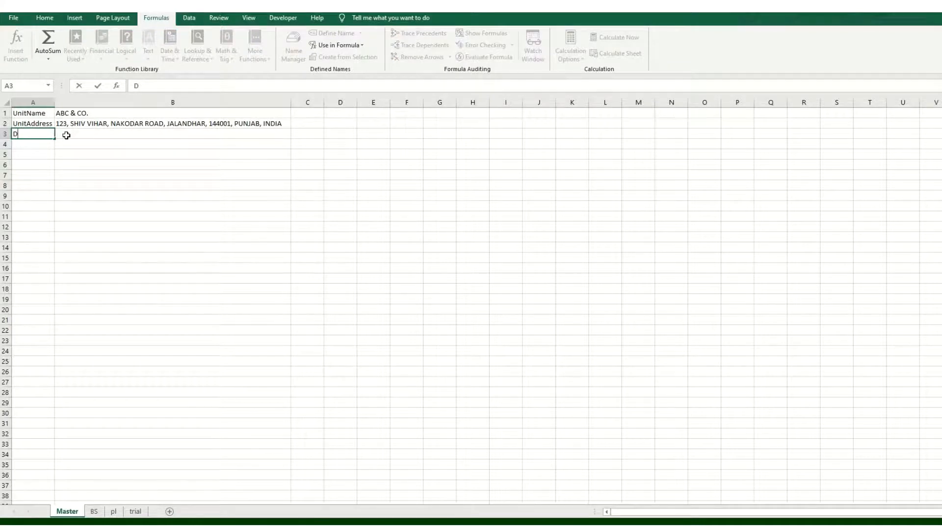
key("Escape")
type("documentDated")
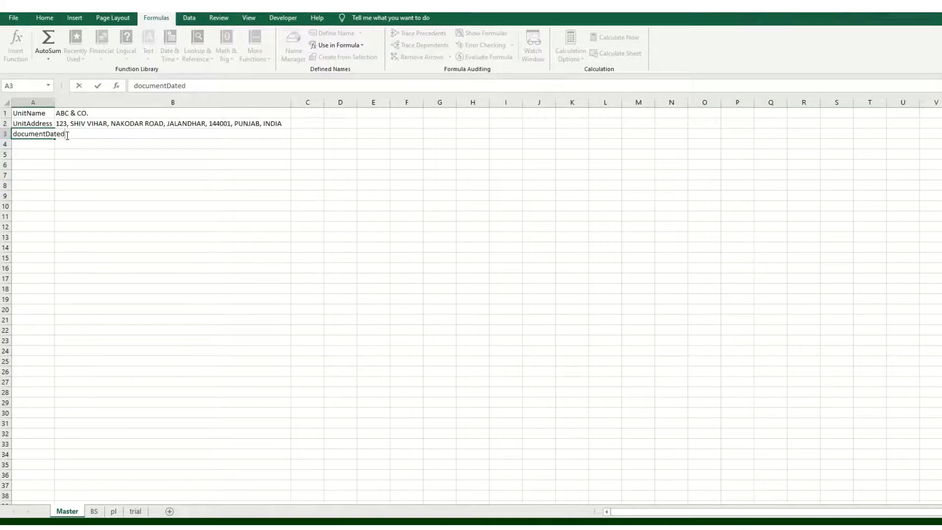
key("Tab")
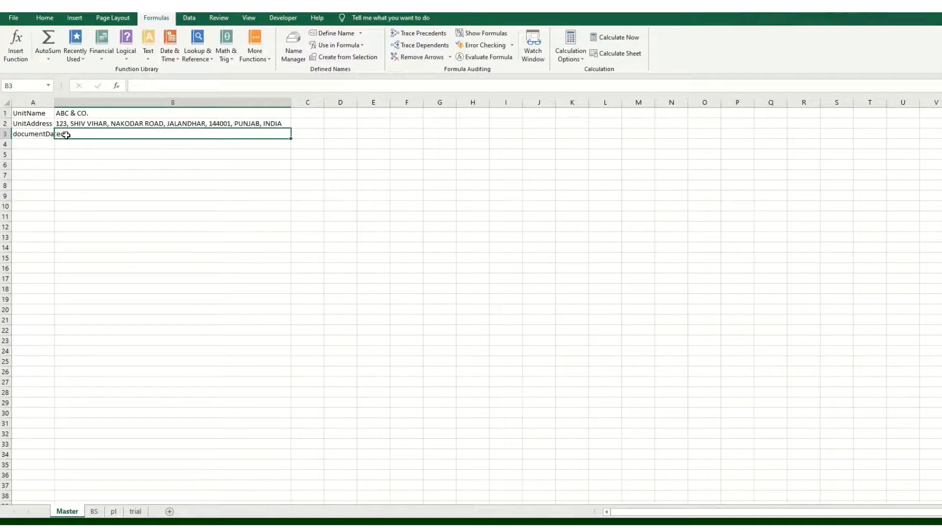
double_click(55, 102)
type("31/03/2020")
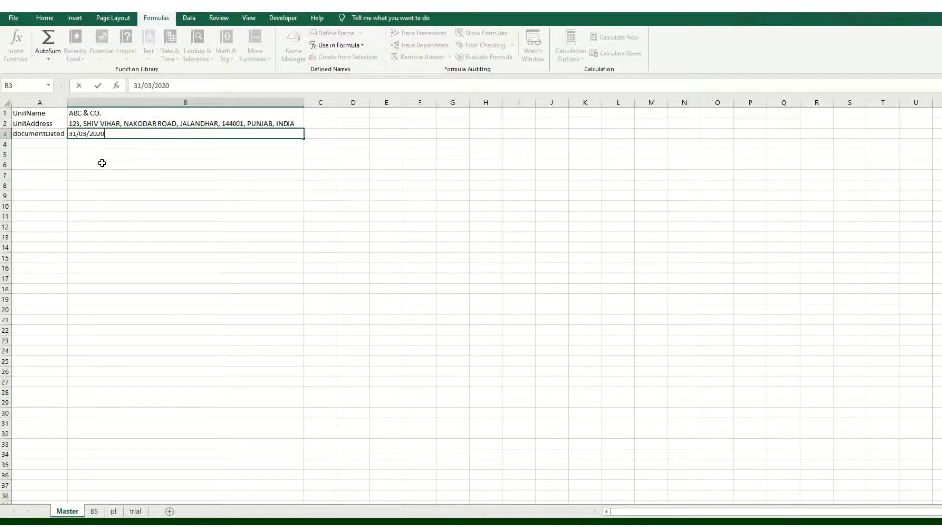
key("Return")
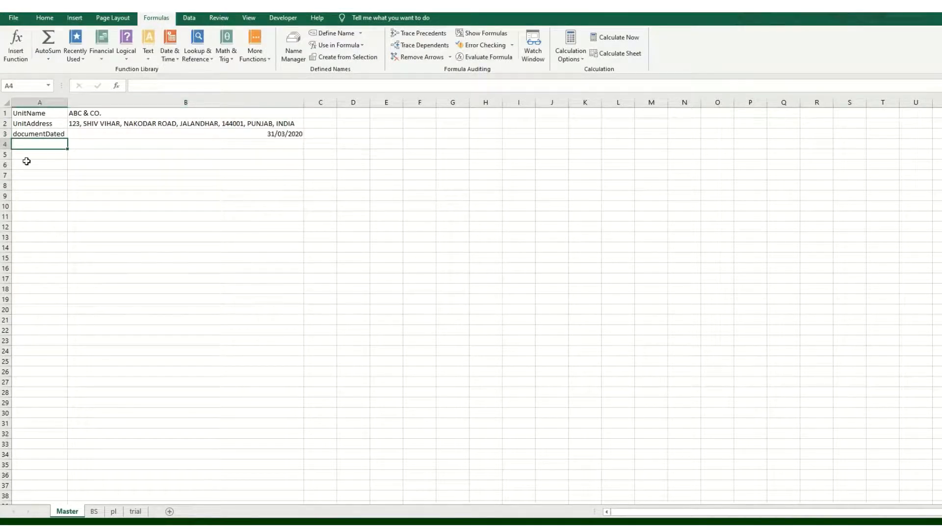
Create a named range for B3 from the documentDated label in the left column, and check the name
left_click_drag(49, 133, 127, 134)
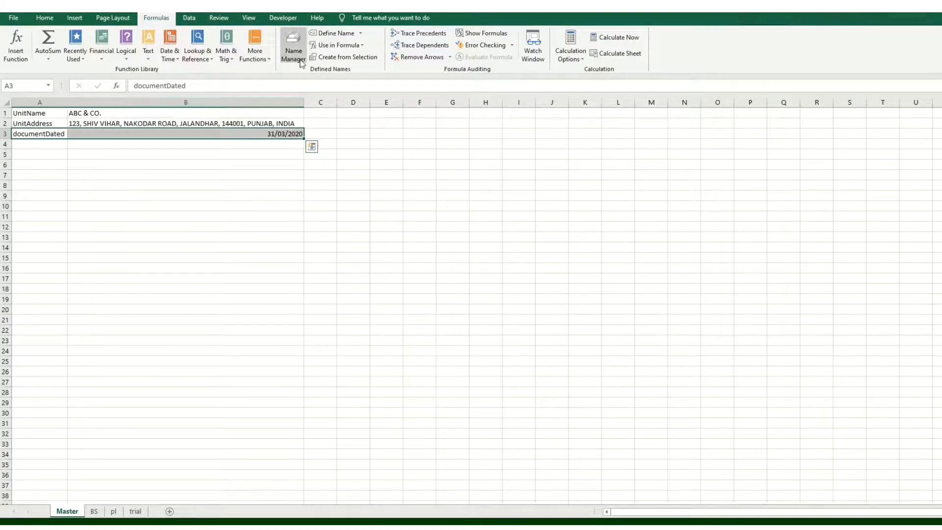
left_click(343, 56)
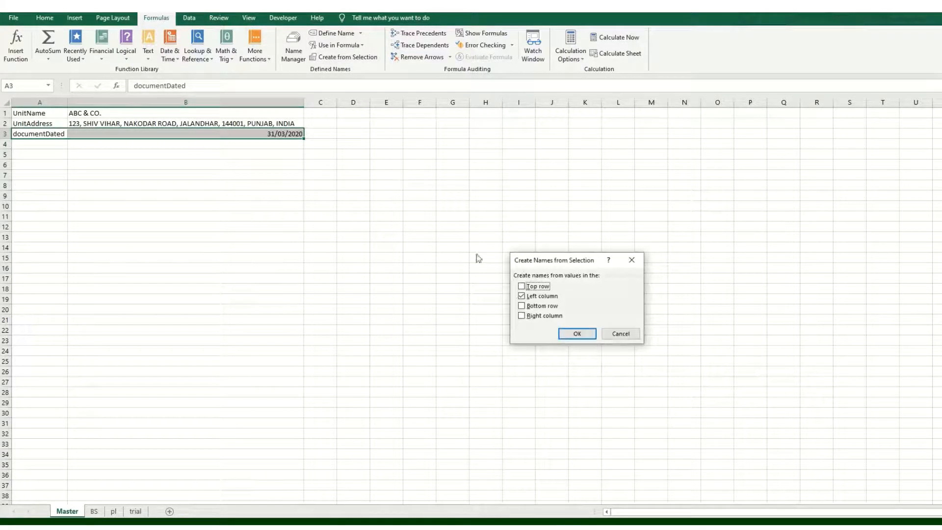
left_click(586, 340)
left_click(194, 134)
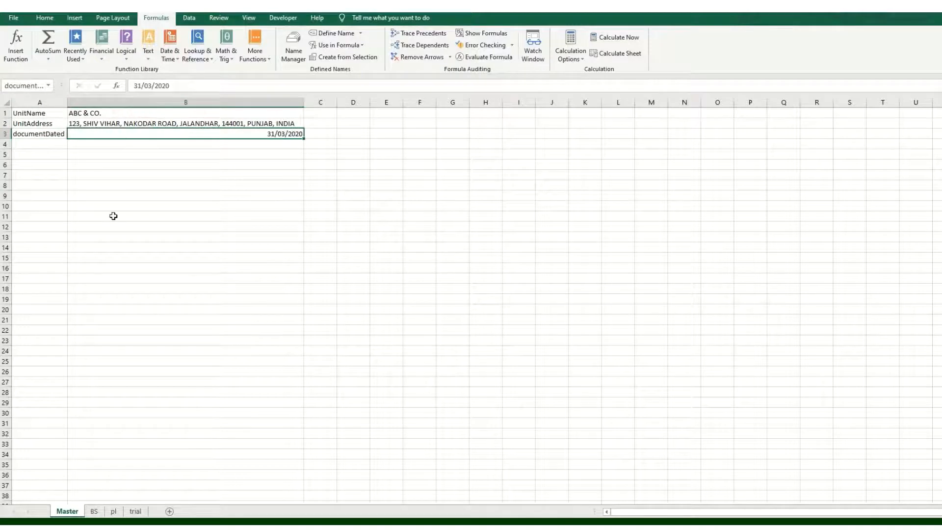
Insert two more rows above the pivot table on the BS sheet and select cell A1
left_click(94, 511)
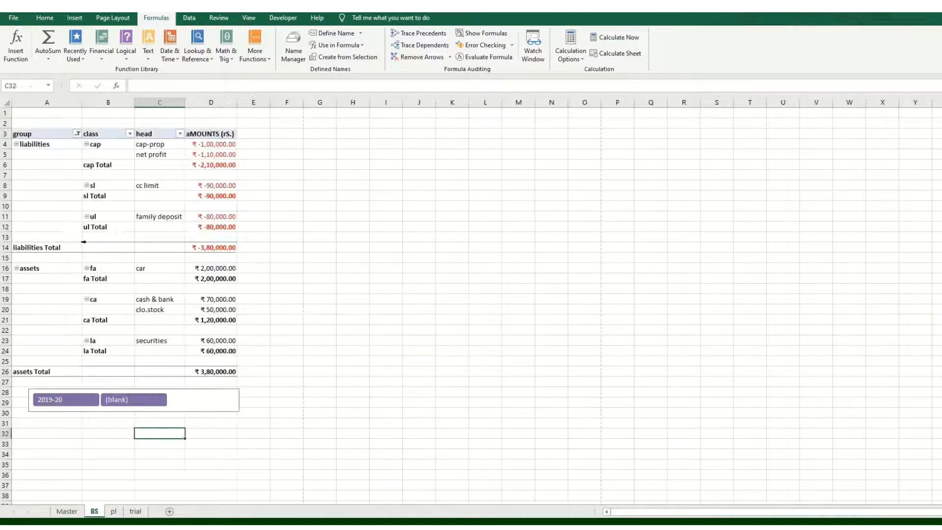
mouse_move(6, 113)
left_mouse_down()
mouse_move(6, 136)
mouse_move(6, 124)
left_mouse_up()
right_click(67, 116)
left_click(98, 202)
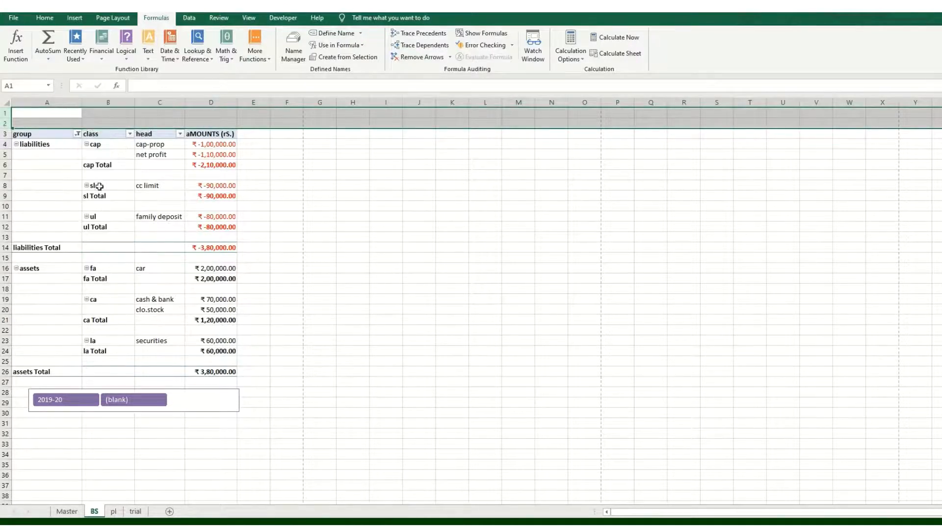
left_click(57, 115)
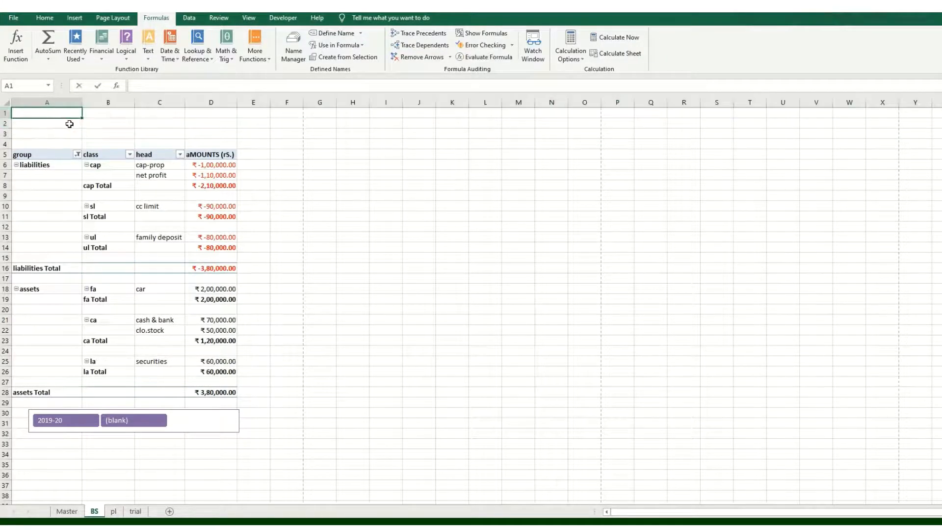
Pull the unit name into A1 with =UnitName and the unit address into A2 with =UnitAddress on the BS sheet
type("=unit")
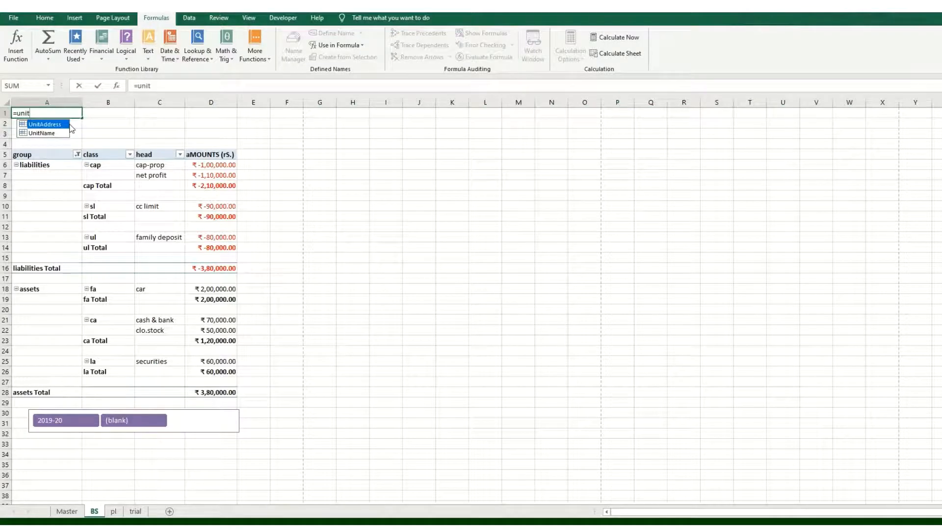
key("Down")
type("t")
key("Tab")
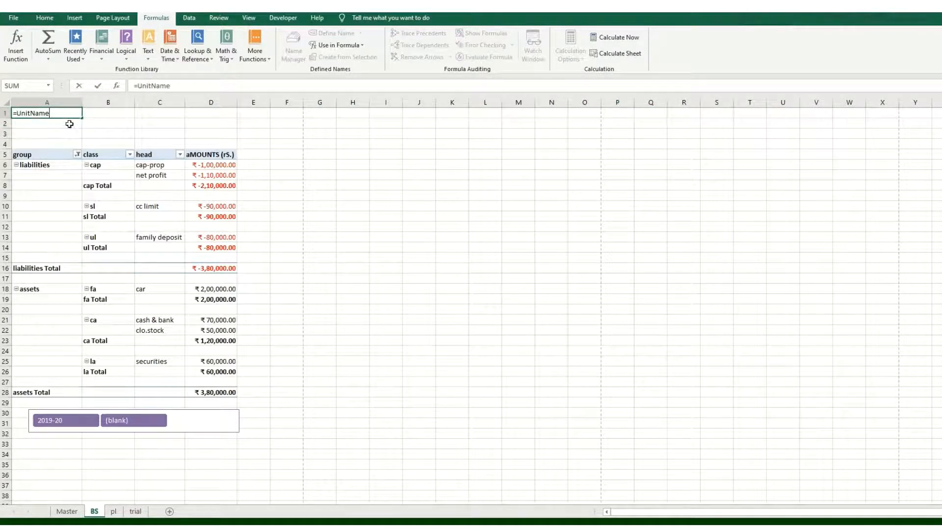
key("Return")
type("=unitadd")
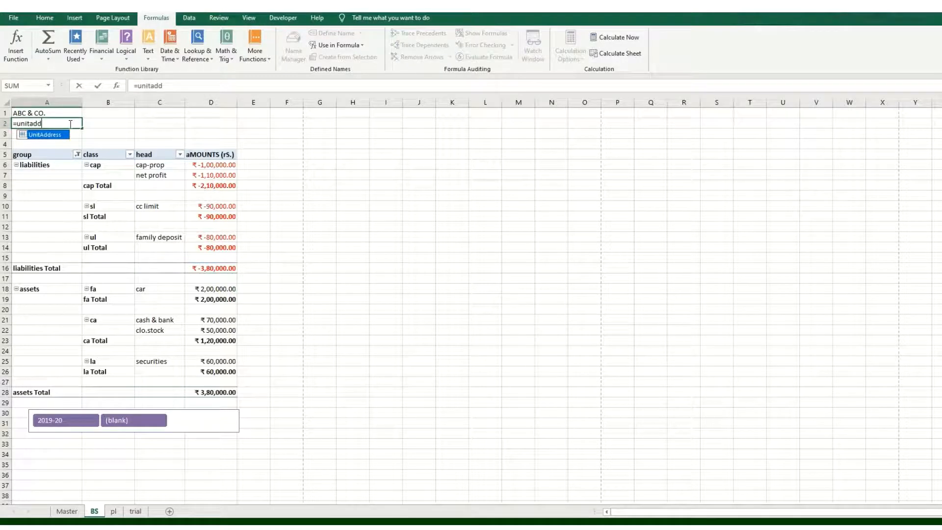
key("Tab")
key("Return")
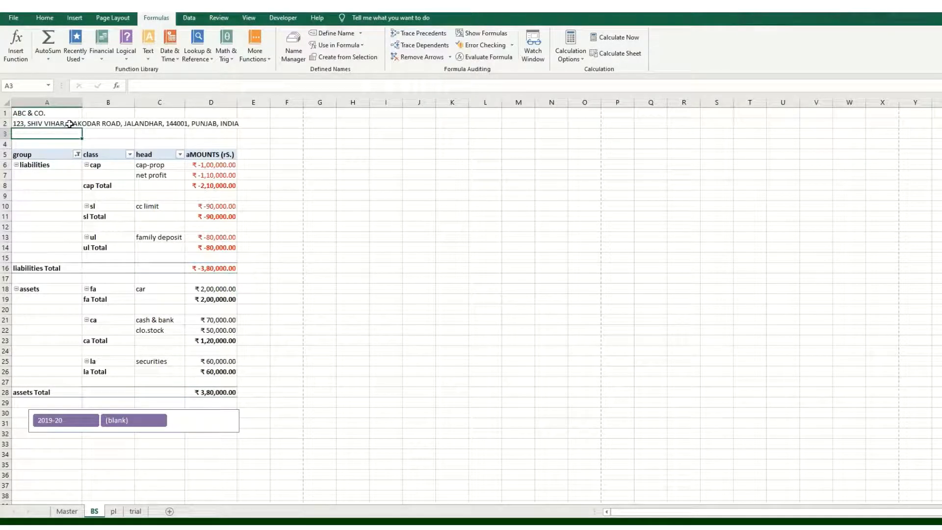
On the Master sheet, enter 'statements_sechedules' in B8, 'Balance Sheet aas on' in B9 and 'Trading & Profit & Loss for the year ending' in B10
left_click(67, 512)
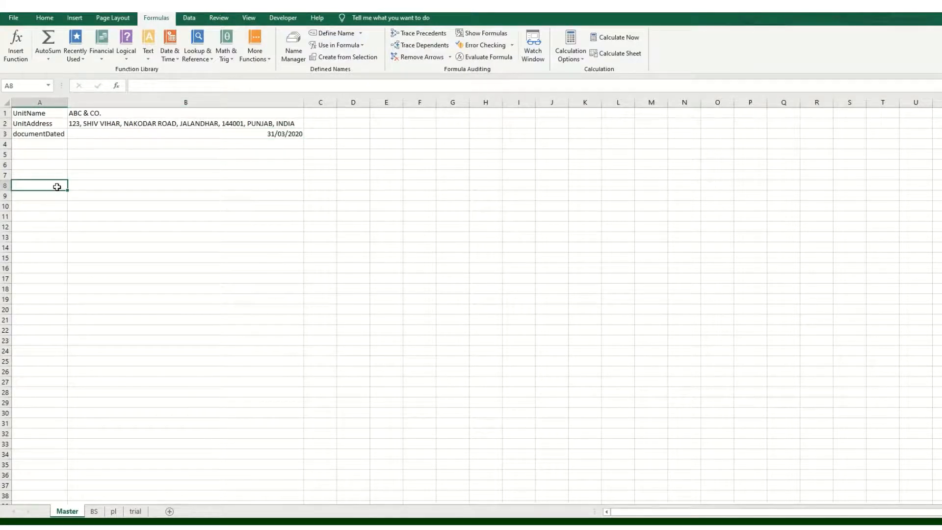
key("Right")
type("state")
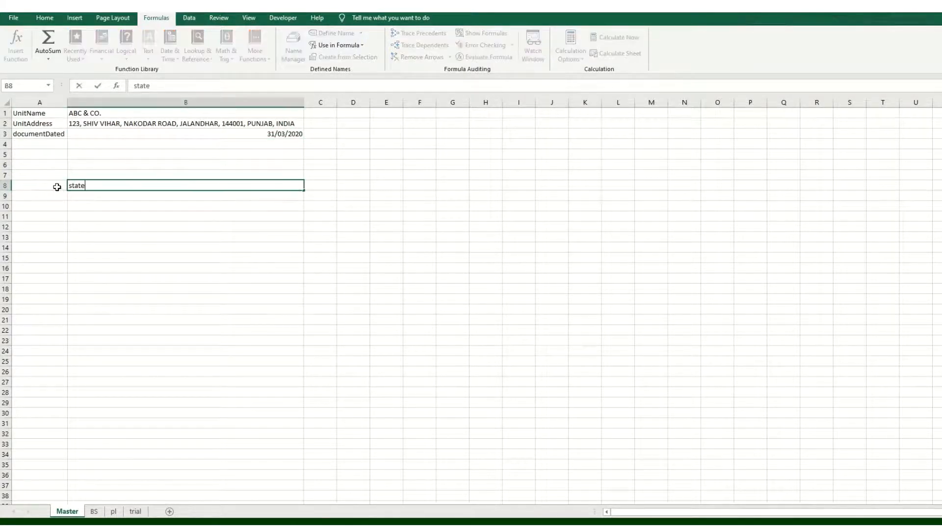
type("ments_seche")
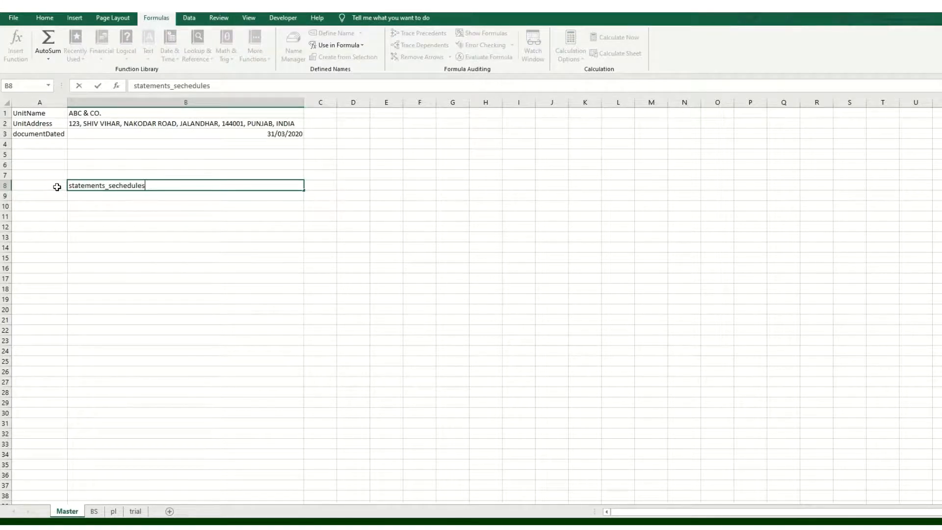
type("dules")
key("Return")
type("B")
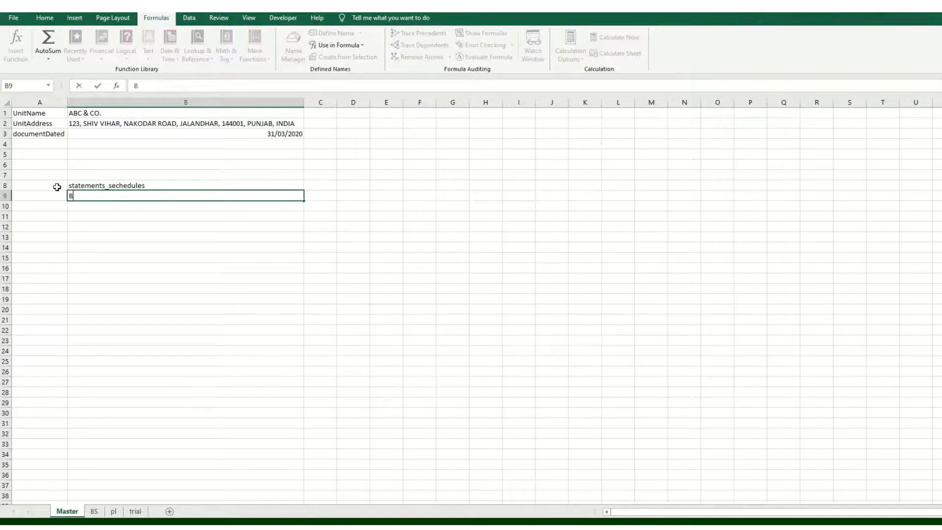
type("alance Sheet aas on")
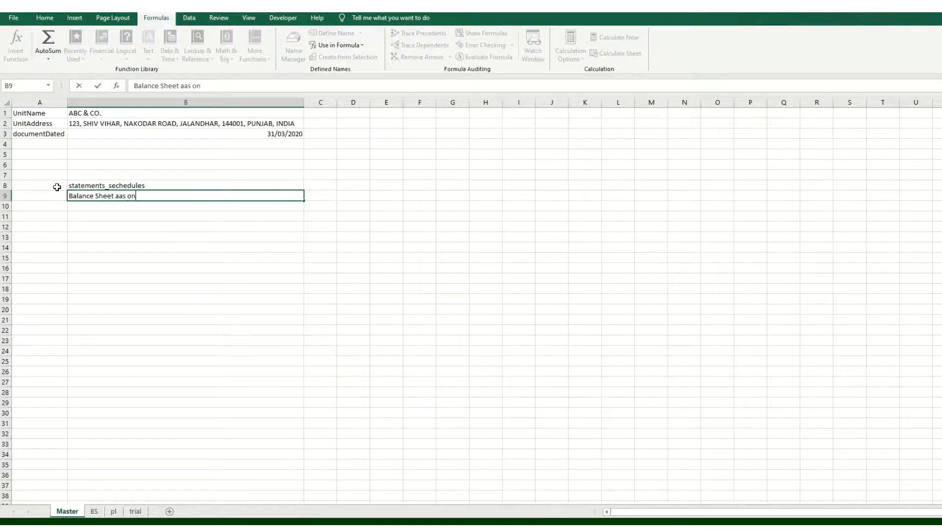
key("Return")
type("Trading & Pr")
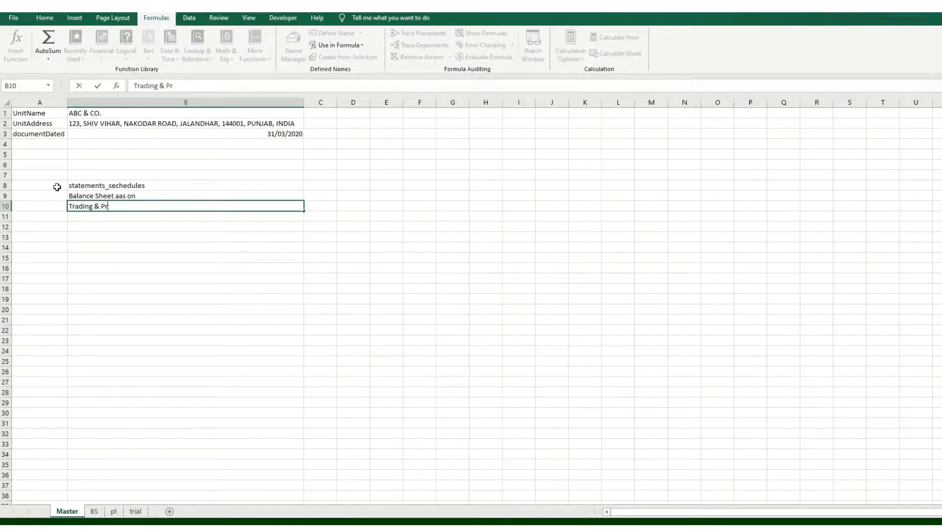
type("ofit & Loss for the year ending")
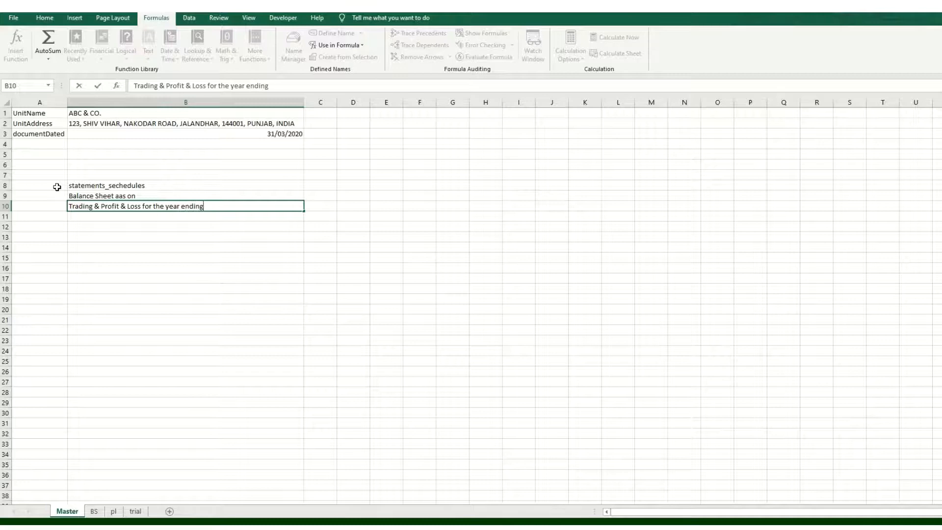
key("Return")
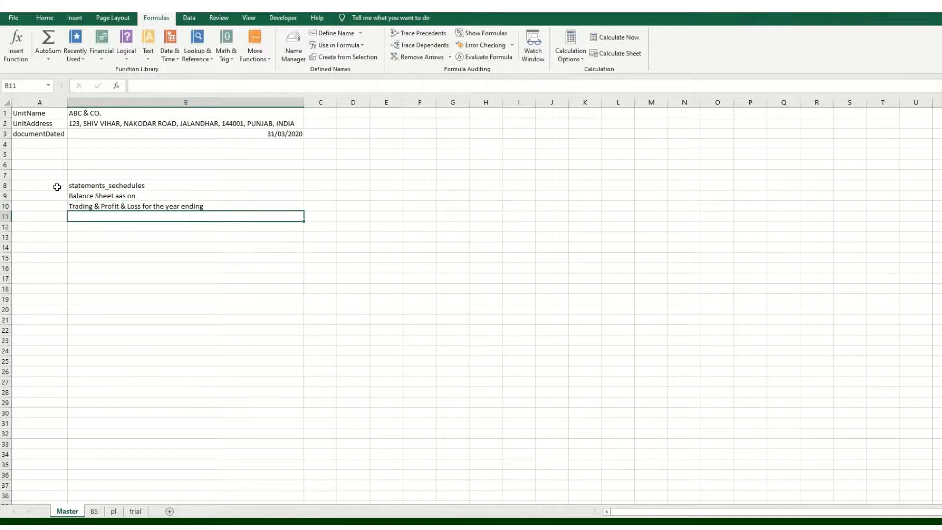
Enter 'Sundry Debtors as on' in B11, 'sundry Creditors as on' in B12 and 'Sechedule of fixed Assets as on' in B13
type("Sundr")
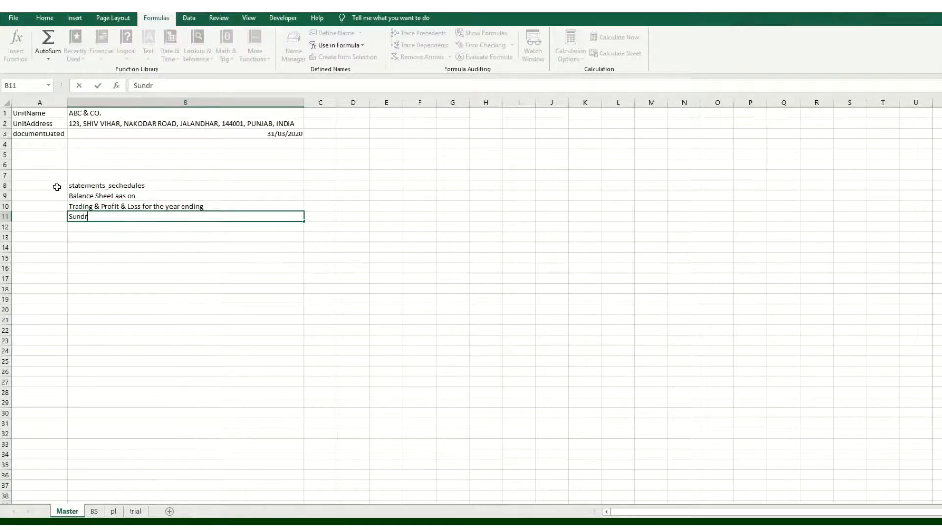
type("y Debtors as on")
key("Return")
type("sundr")
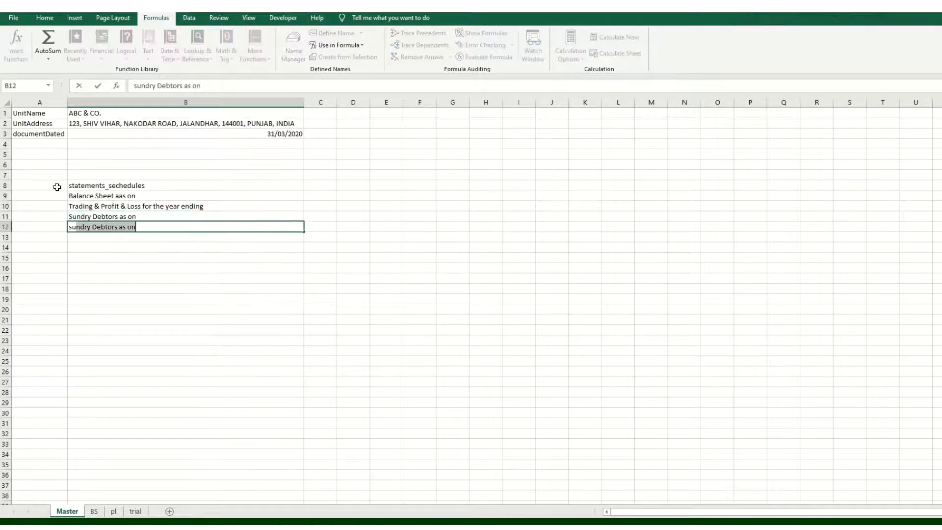
type("y Credit")
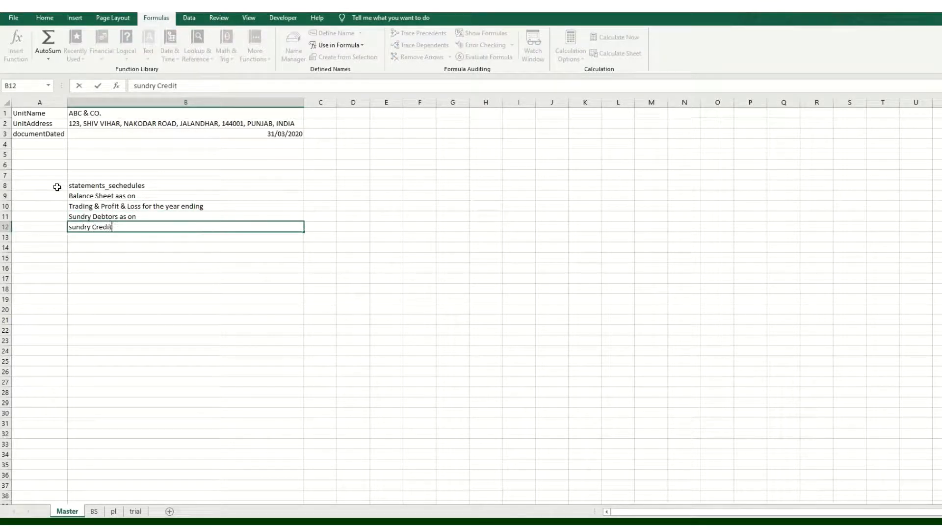
type("ors as on")
key("Return")
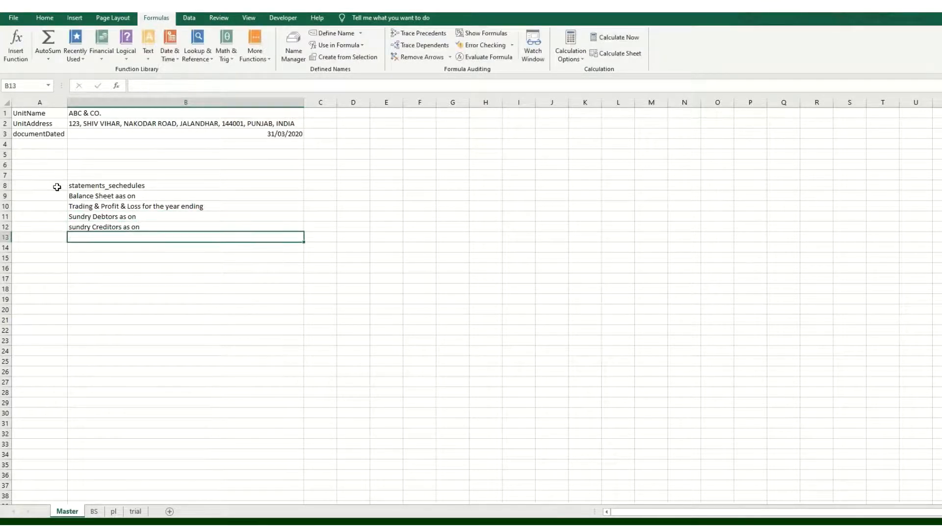
type("Sechedu")
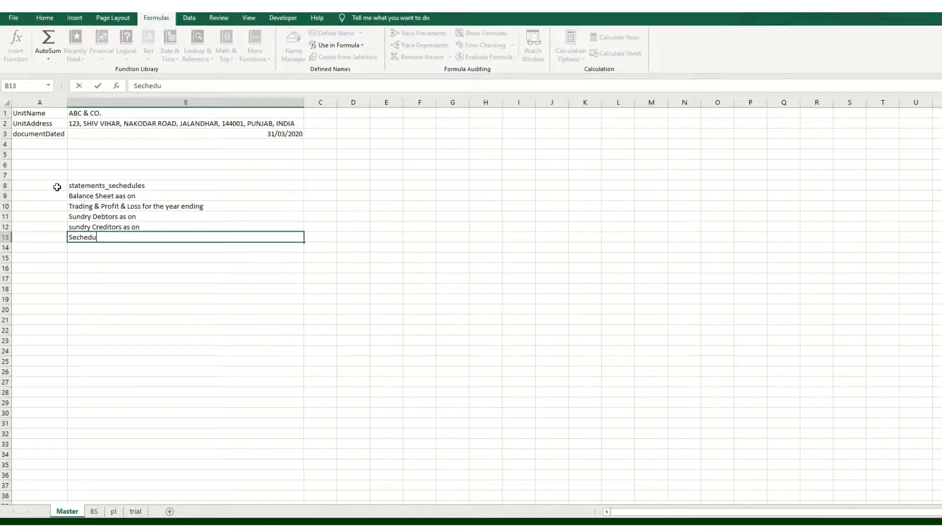
type("le of fixed Assets as ")
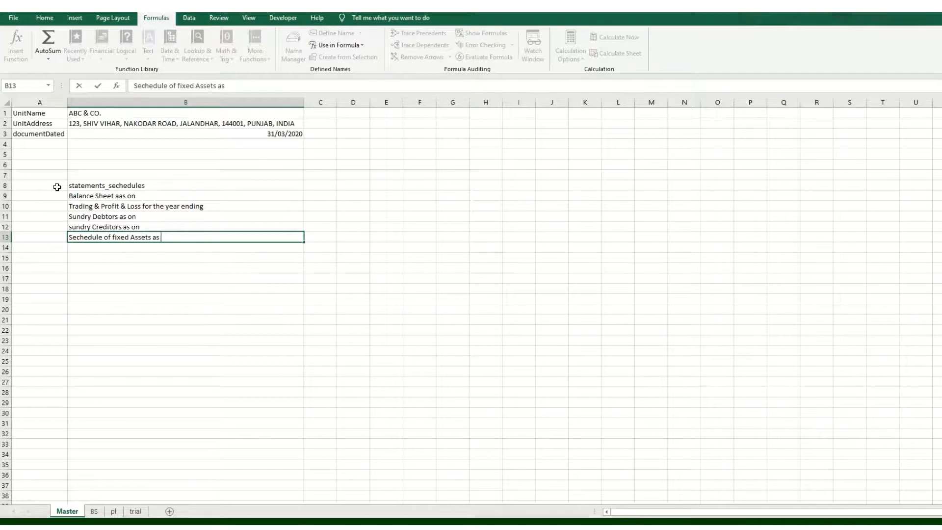
type("on")
left_click(131, 258)
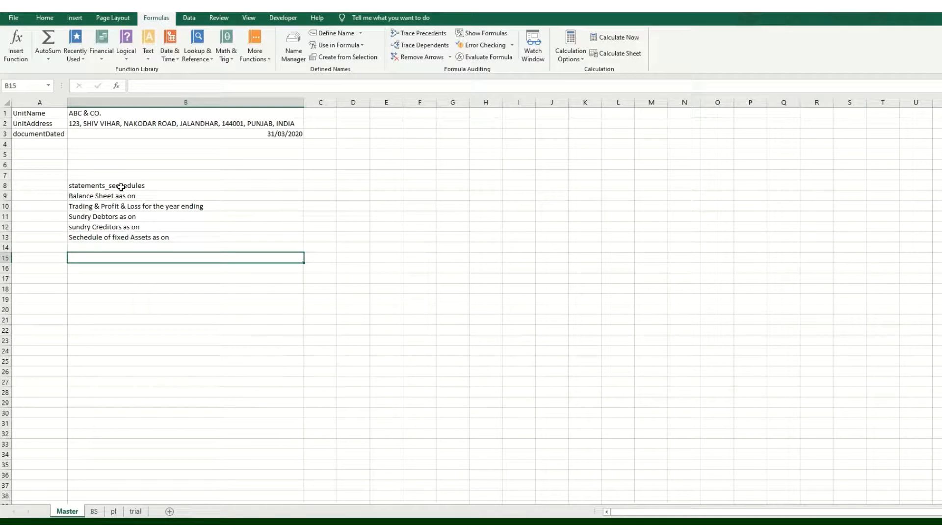
Define the workbook-scope name statements_sechedules for the range B8:B13 on the Master sheet
left_click_drag(121, 190, 114, 238)
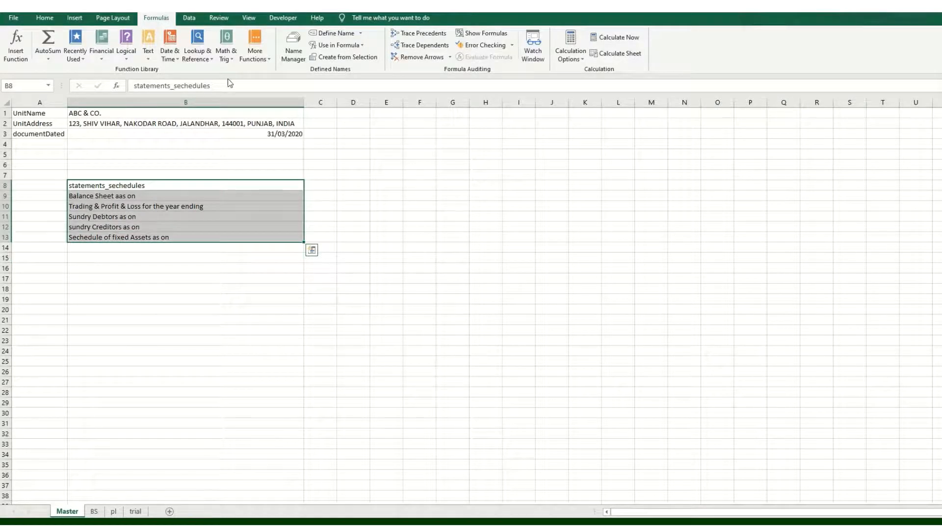
left_click(342, 36)
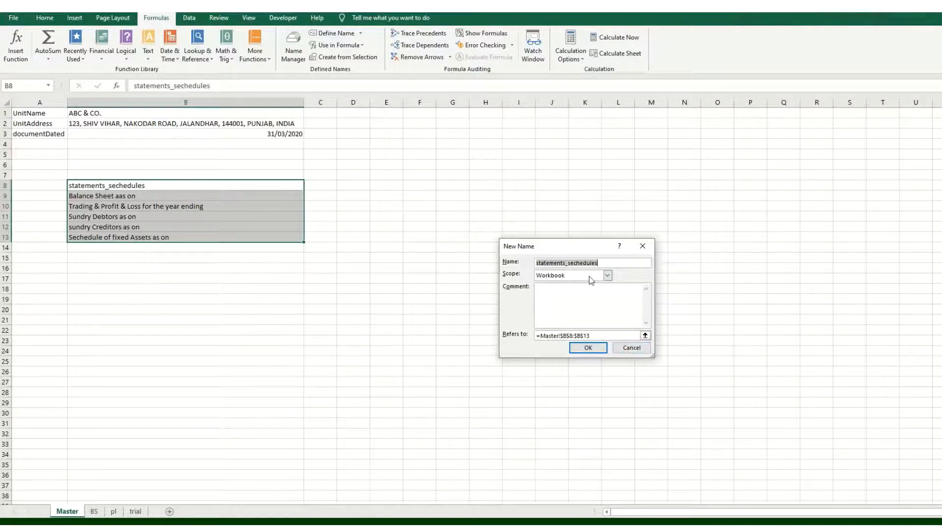
left_click(599, 353)
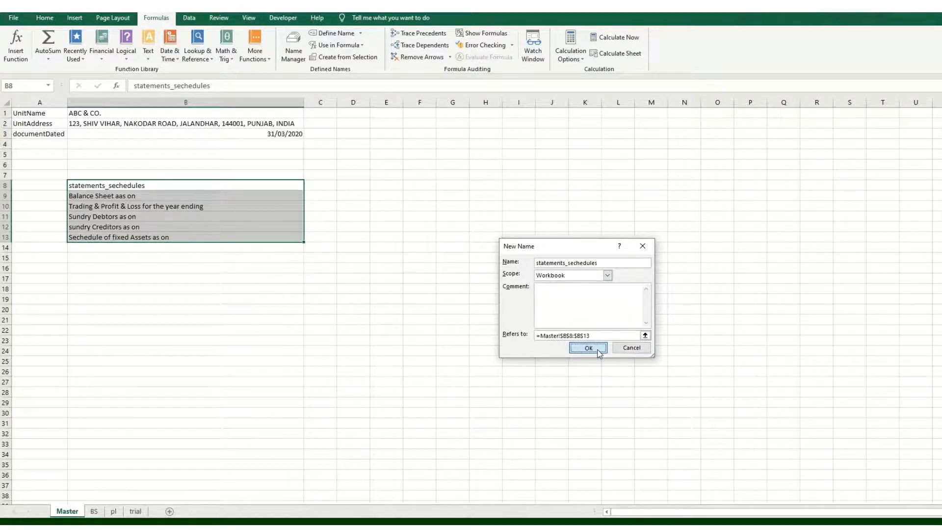
Add list data validation to cell A3 on the BS sheet with the named range statements_sechedules as its source
left_click(94, 511)
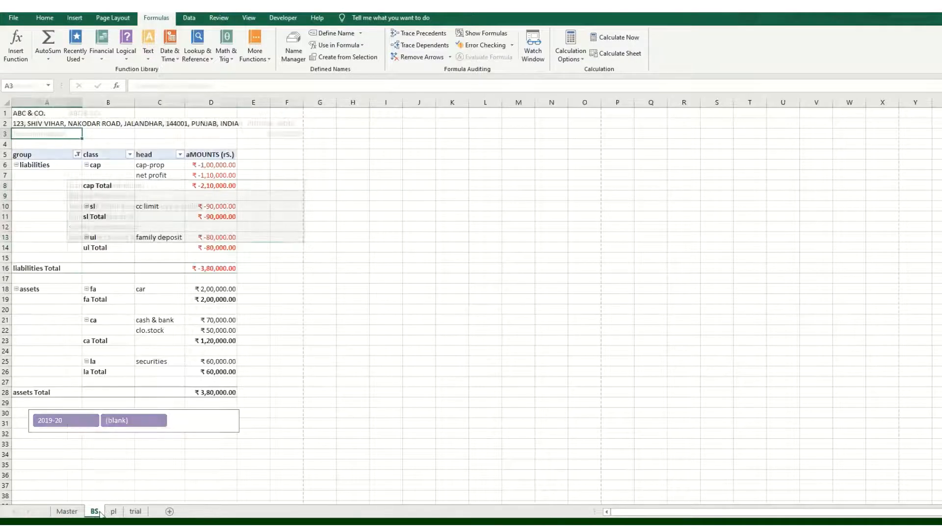
key("alt+d")
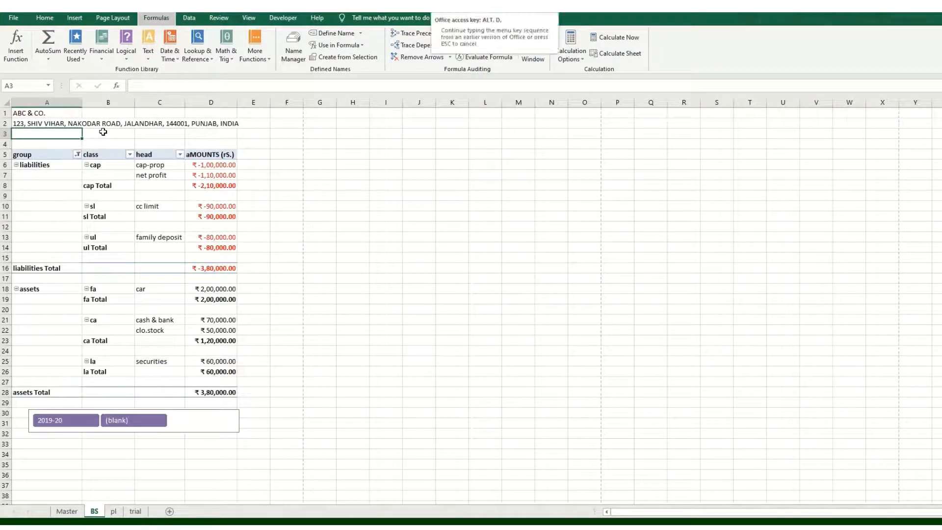
key("l")
key("Tab")
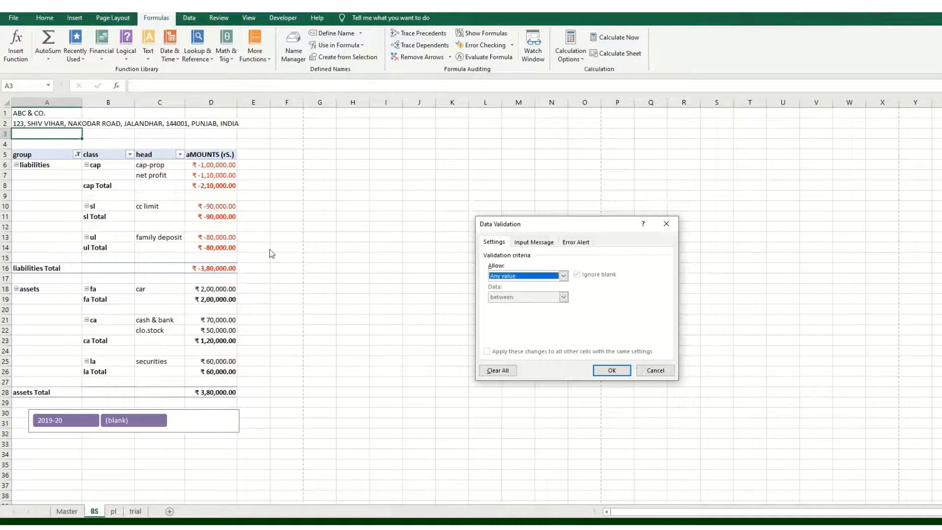
key("l")
key("Return")
key("F3")
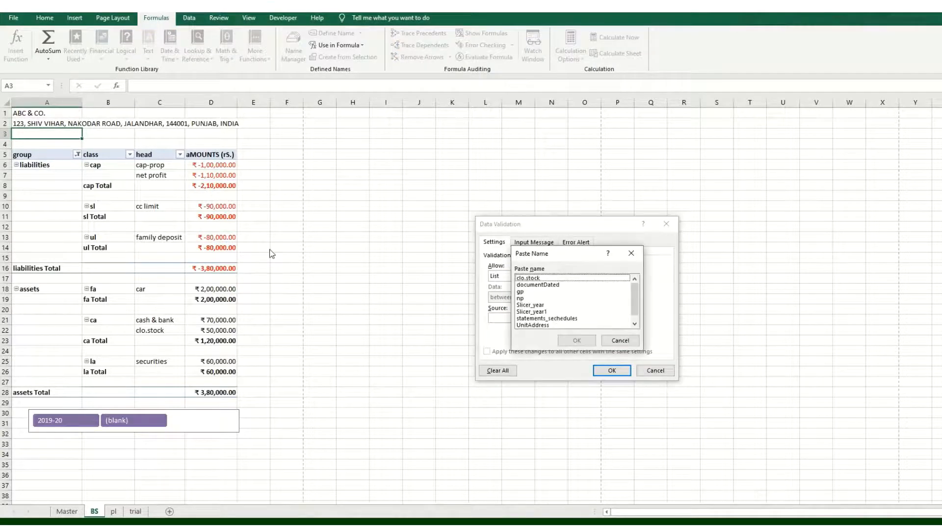
double_click(555, 319)
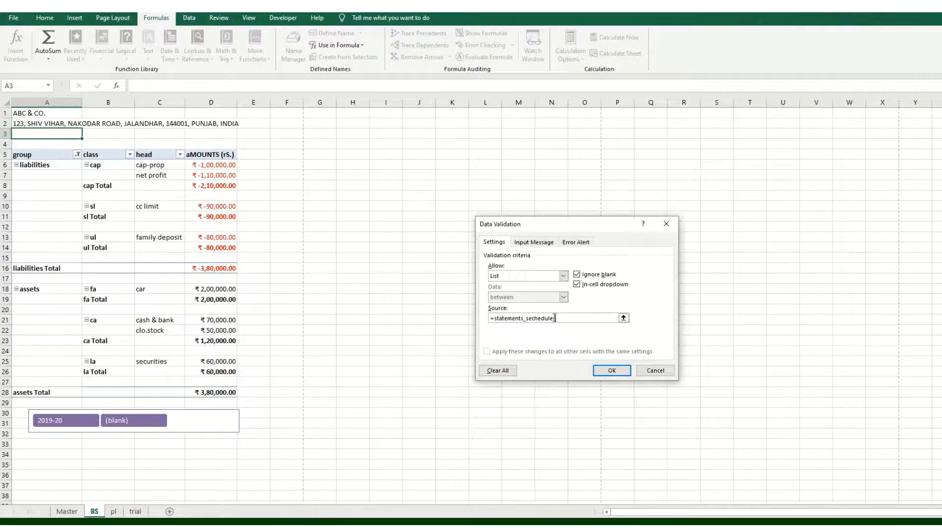
left_click(612, 370)
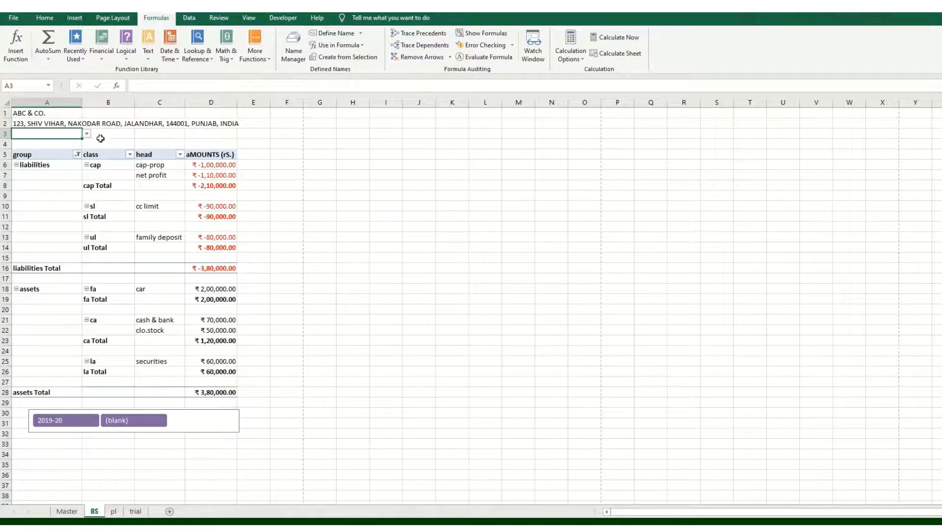
Merge and center columns A to D separately in each of rows 1 to 4, and widen column D to fit the address
left_click_drag(56, 114, 219, 116)
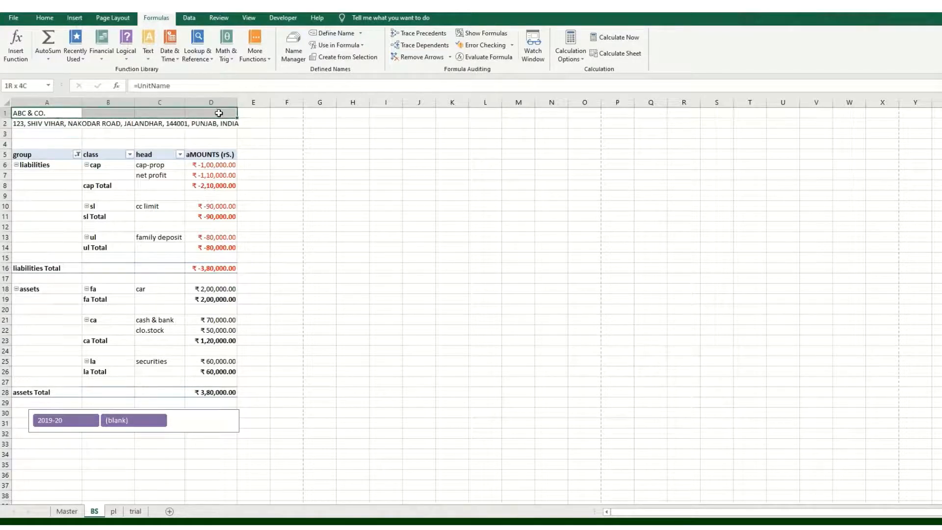
left_click(47, 19)
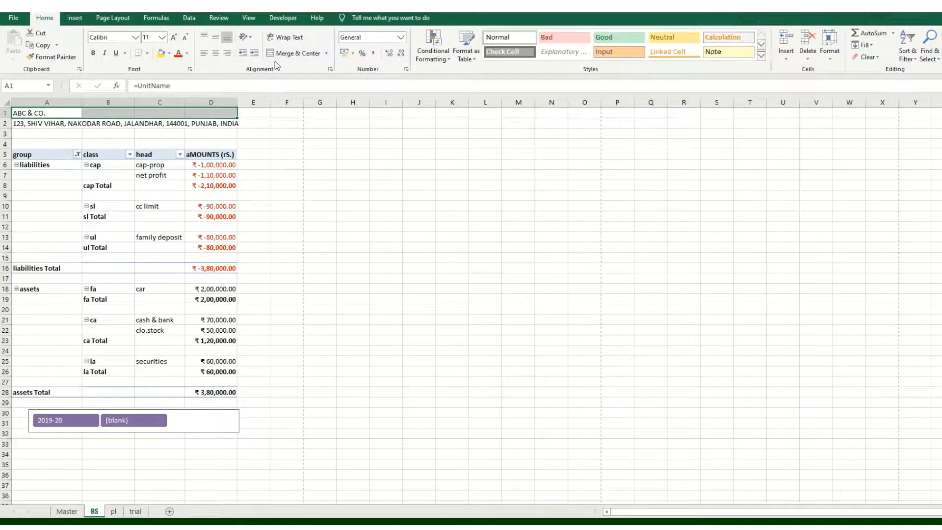
left_click(294, 53)
left_click_drag(49, 125, 206, 124)
left_click(294, 53)
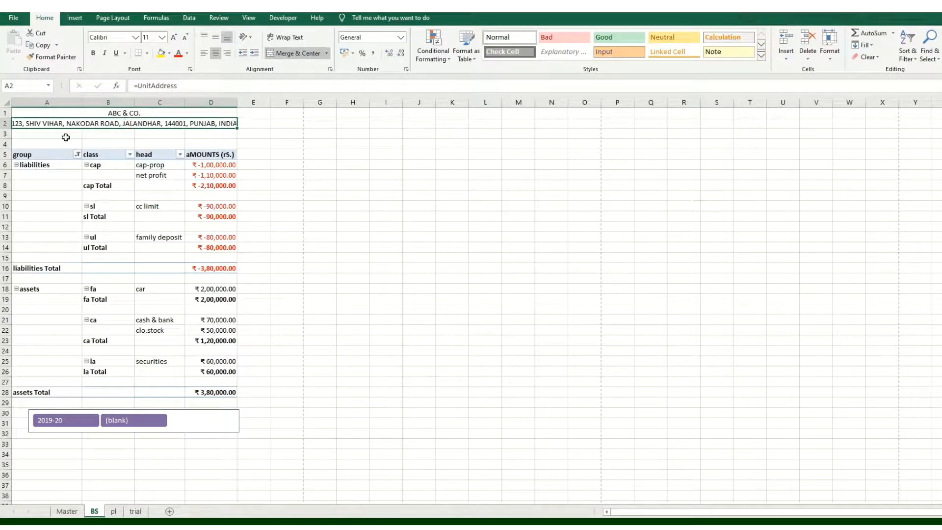
left_click_drag(64, 136, 216, 133)
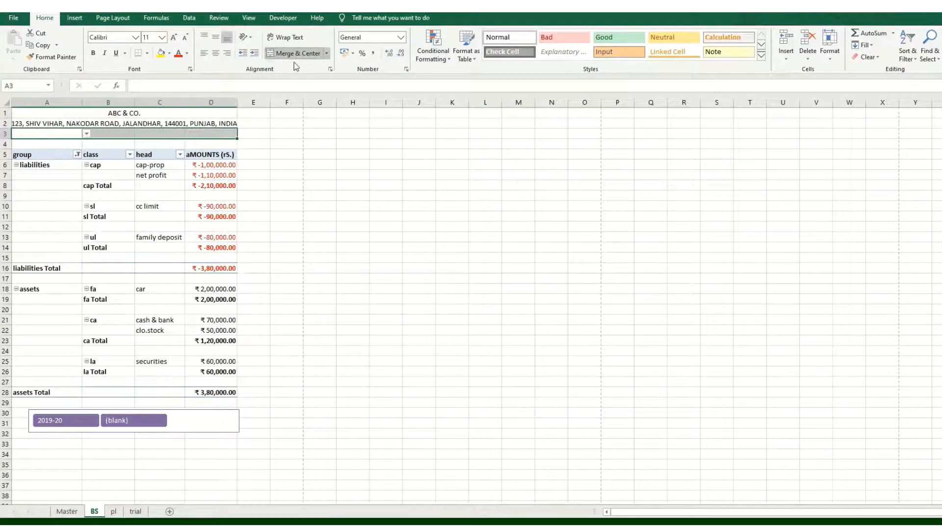
left_click(295, 53)
left_click_drag(73, 143, 227, 144)
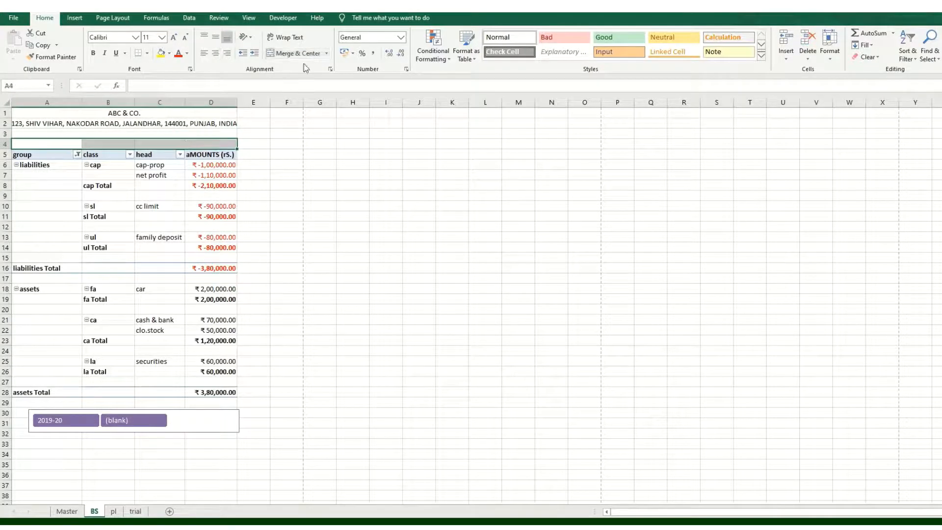
left_click(294, 53)
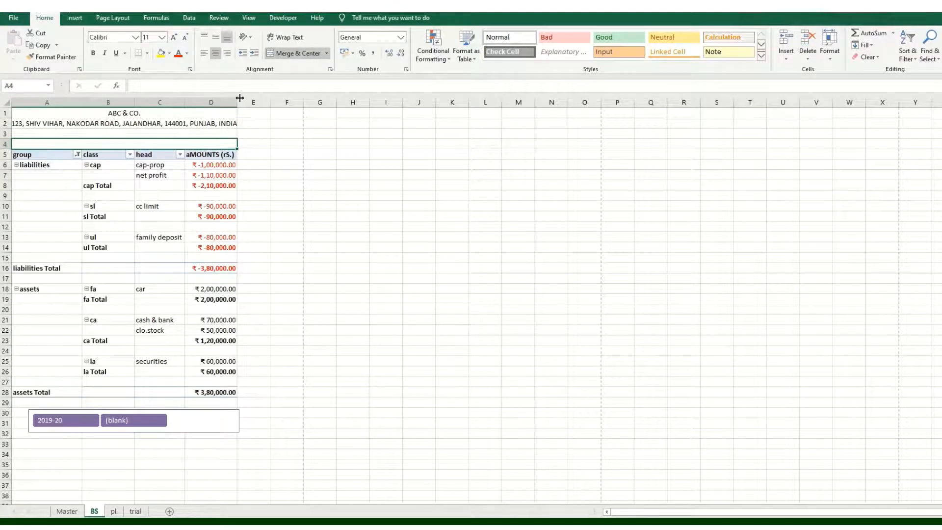
left_click_drag(237, 101, 253, 101)
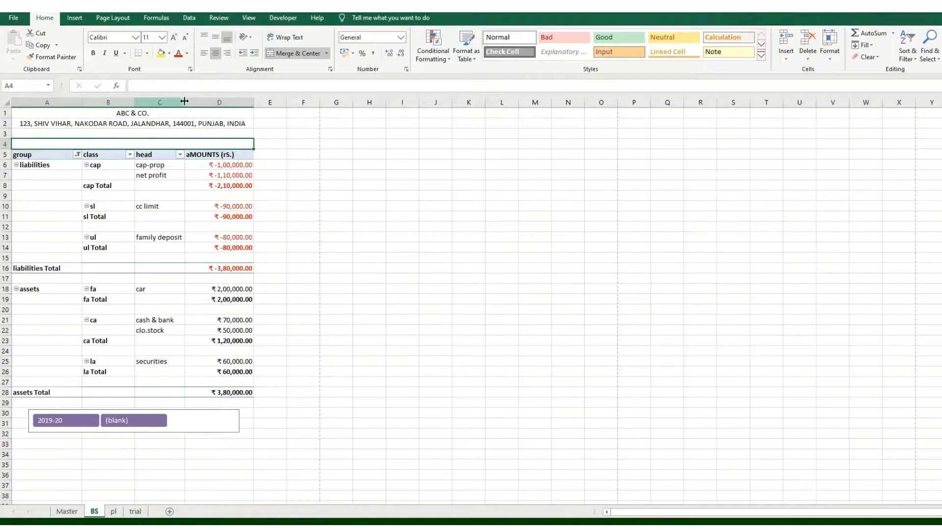
Widen columns C and B on the BS sheet and choose 'Balance Sheet aas on' from the list in A3
left_click_drag(184, 101, 201, 101)
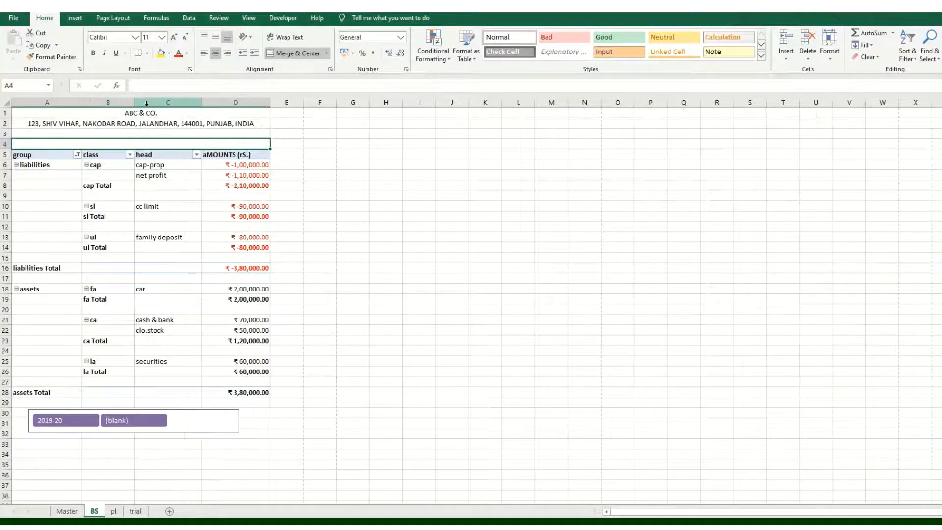
left_click_drag(136, 102, 147, 102)
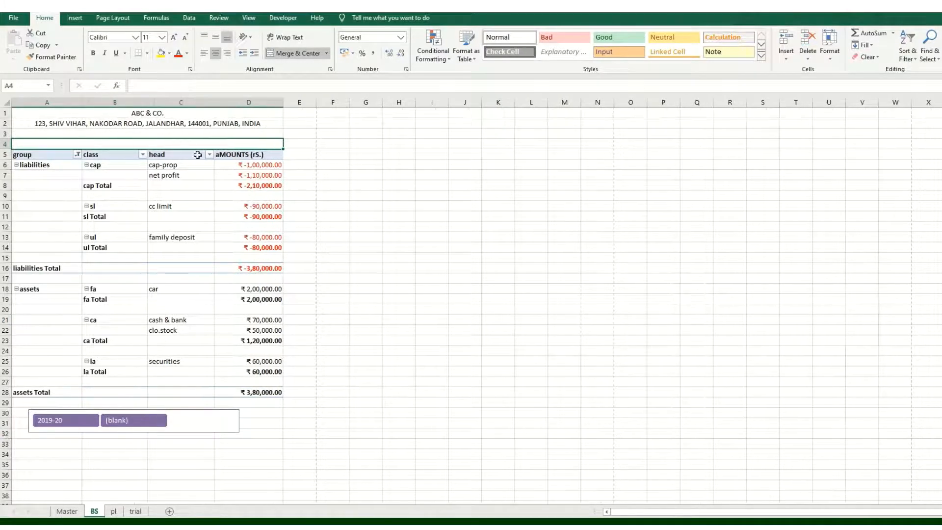
left_click(272, 132)
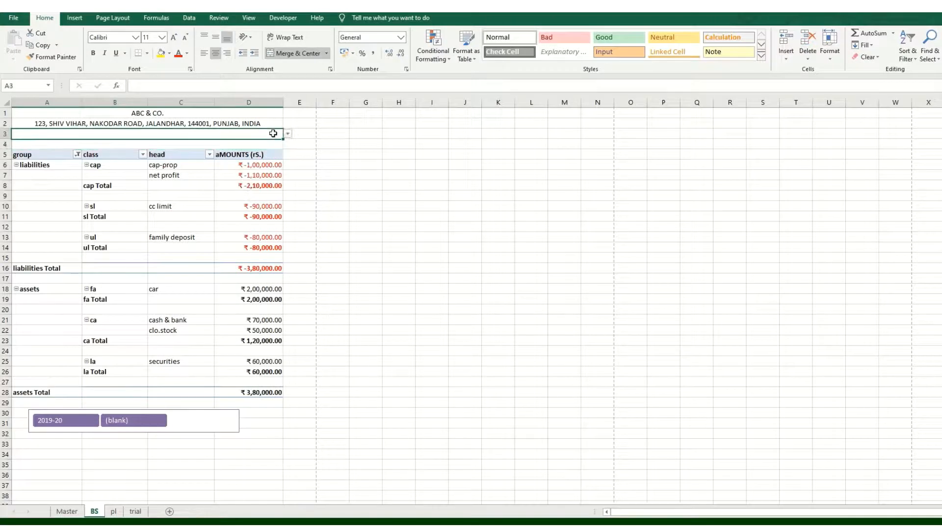
left_click(288, 134)
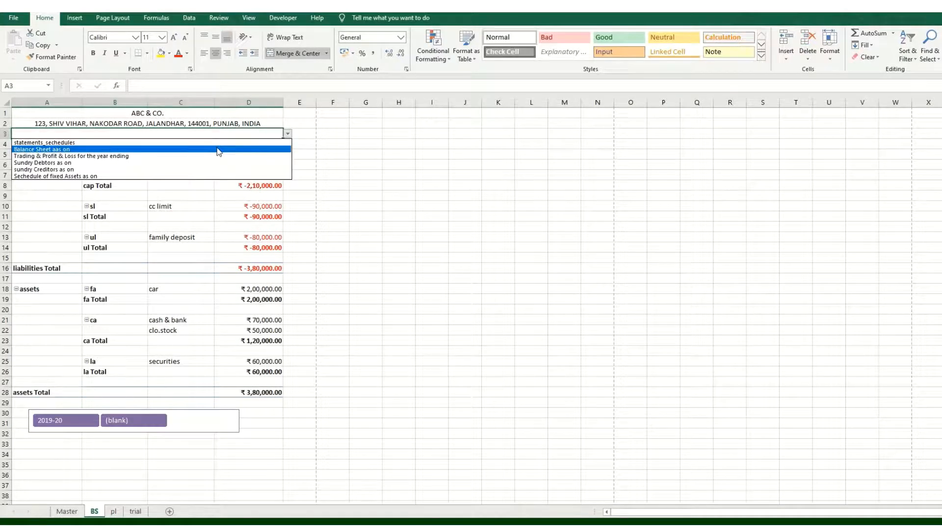
left_click(216, 149)
Enter a formula in A4 of the BS sheet that returns the named cell documentDated
left_click(168, 146)
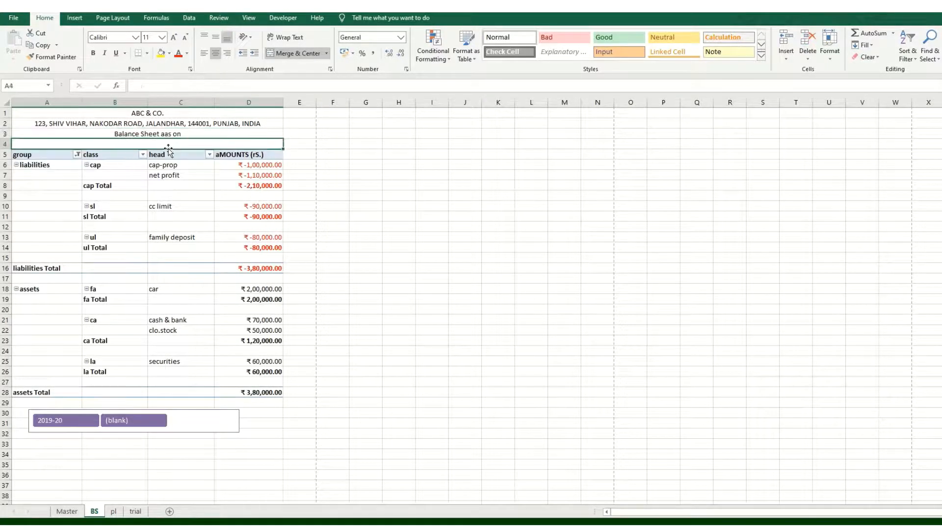
type("=docu")
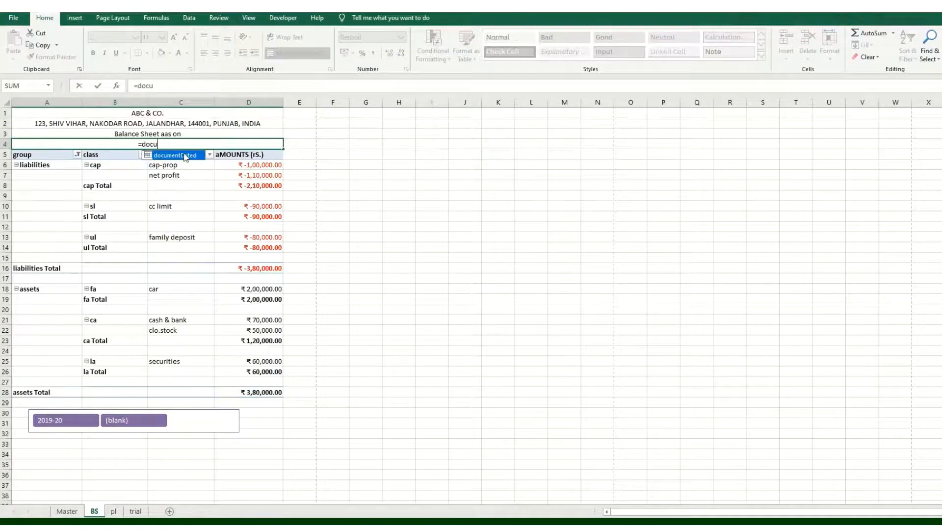
double_click(185, 156)
key("Return")
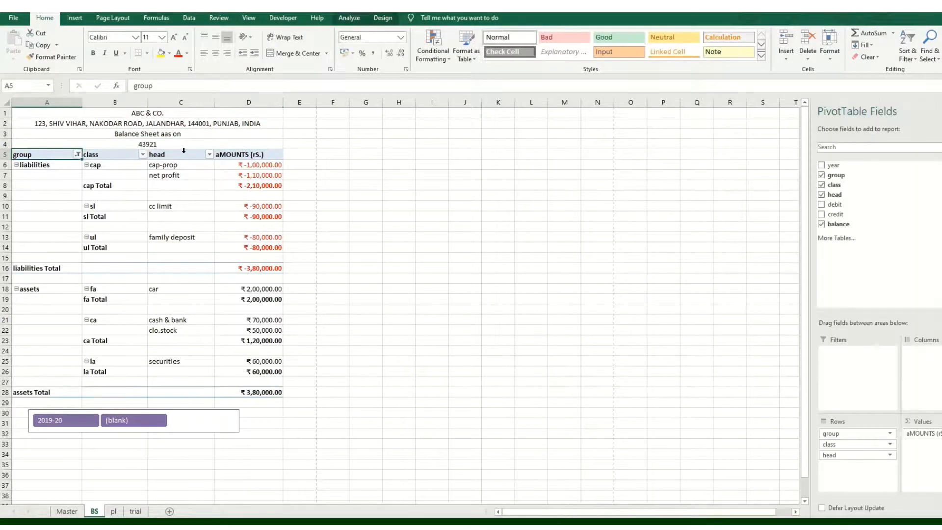
Wrap the documentDated reference in A4 in a TEXT function with the format "dd/mm/yyyy"
left_click(164, 144)
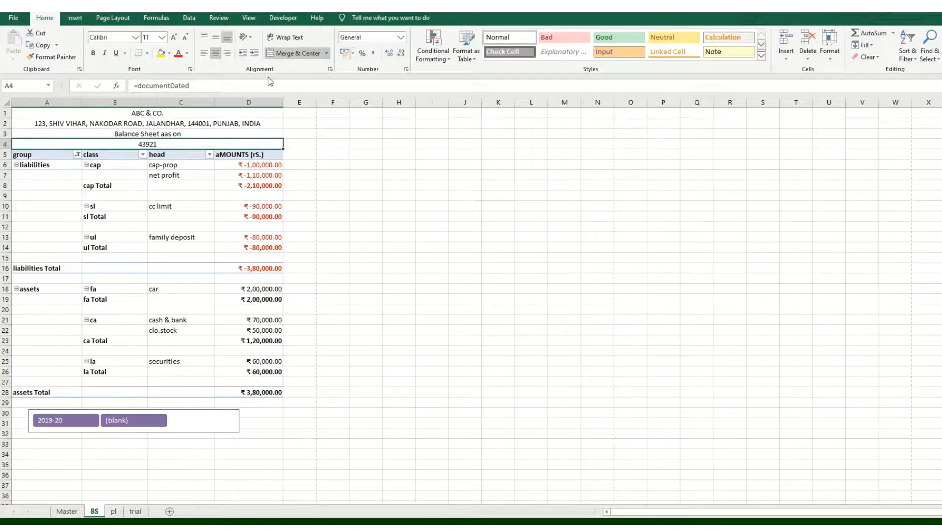
left_click(138, 86)
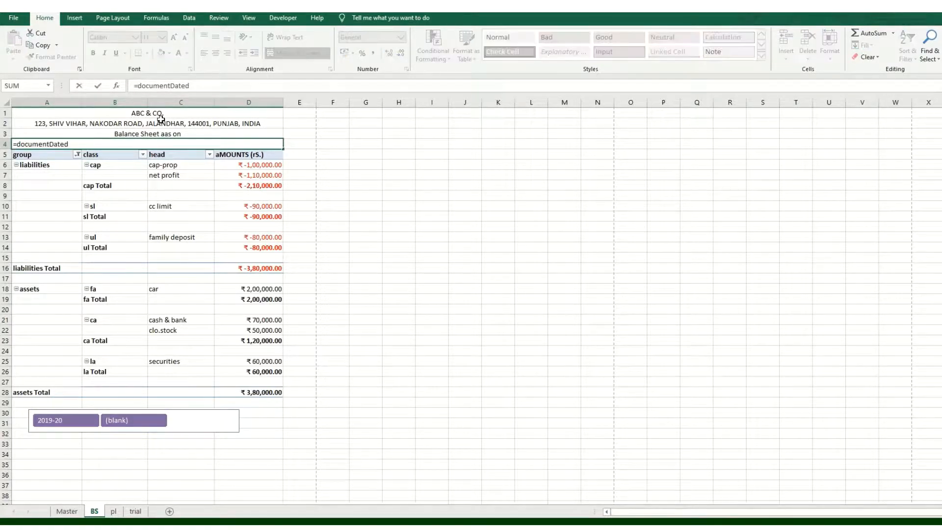
type("text(")
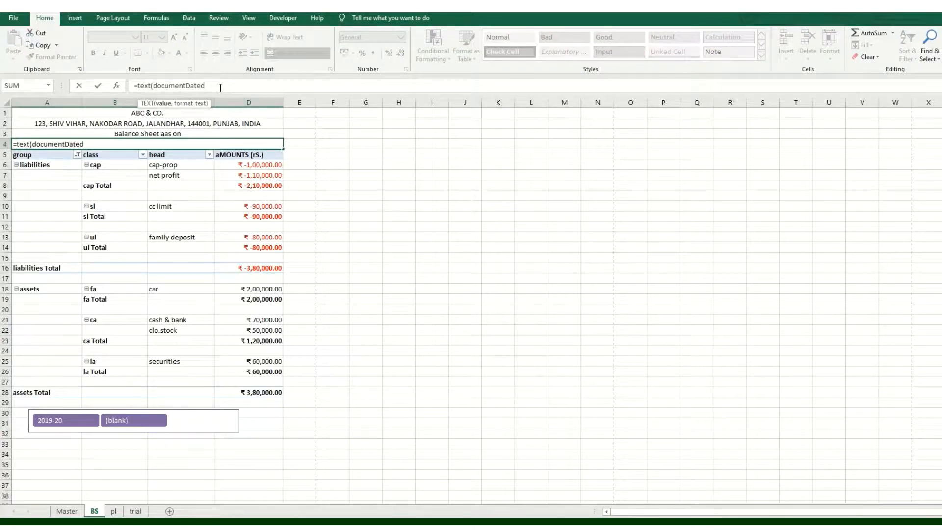
type(",\"dd/mm/yy")
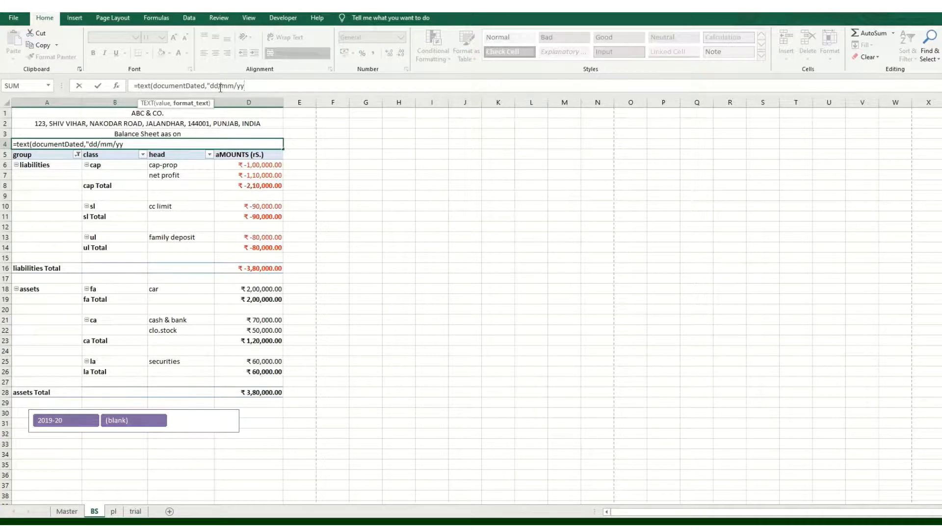
type("yy\"")
key("Return")
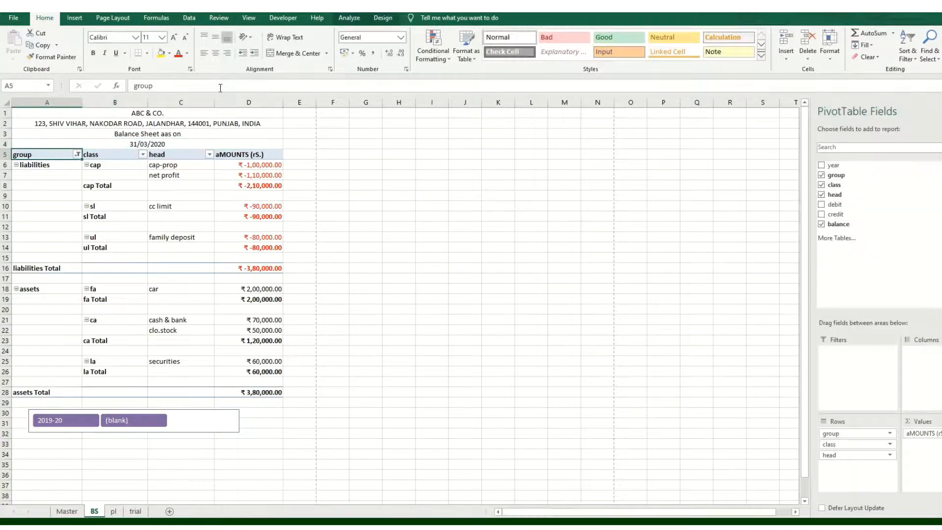
Enter the formula =UnitName in cell A1 of the pl sheet
left_click(114, 512)
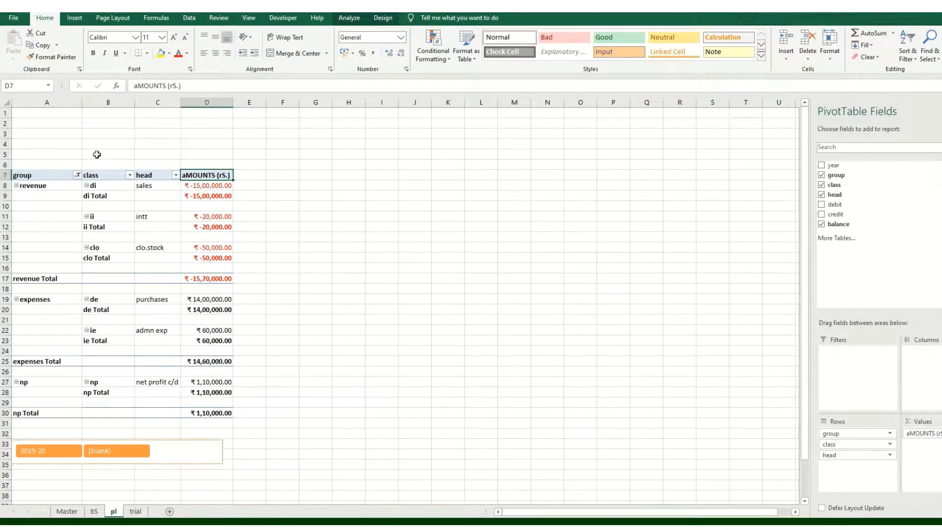
left_click(73, 112)
type("=")
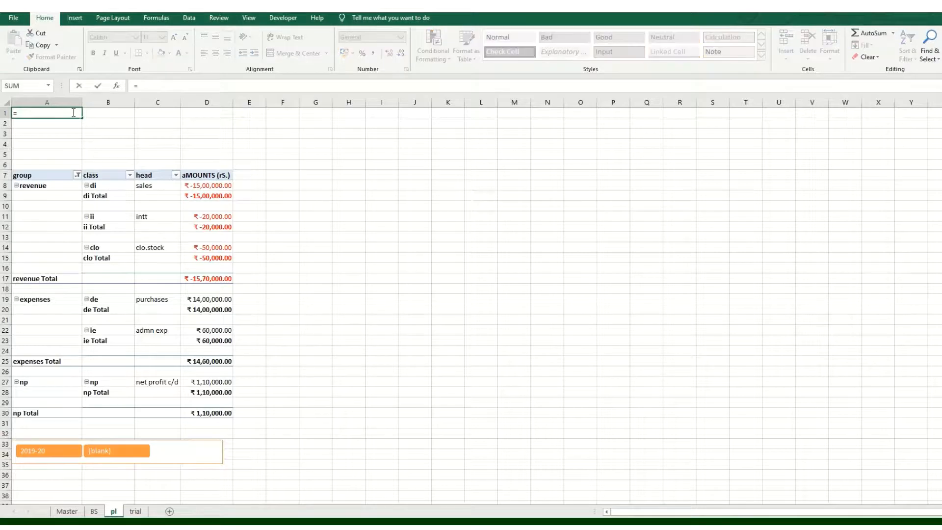
type("unit")
key("Tab")
key("BackSpace")
key("BackSpace")
key("BackSpace")
key("BackSpace")
key("BackSpace")
key("BackSpace")
key("BackSpace")
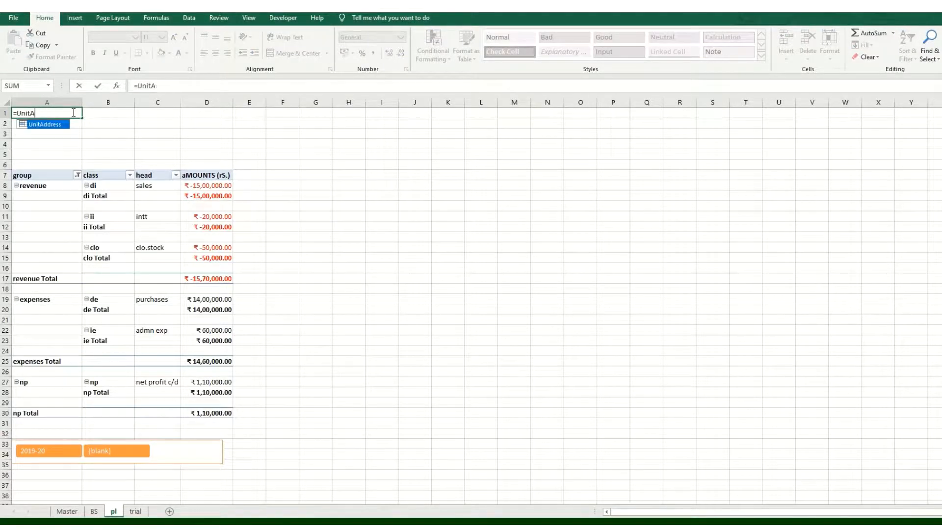
key("Down")
key("Tab")
key("Return")
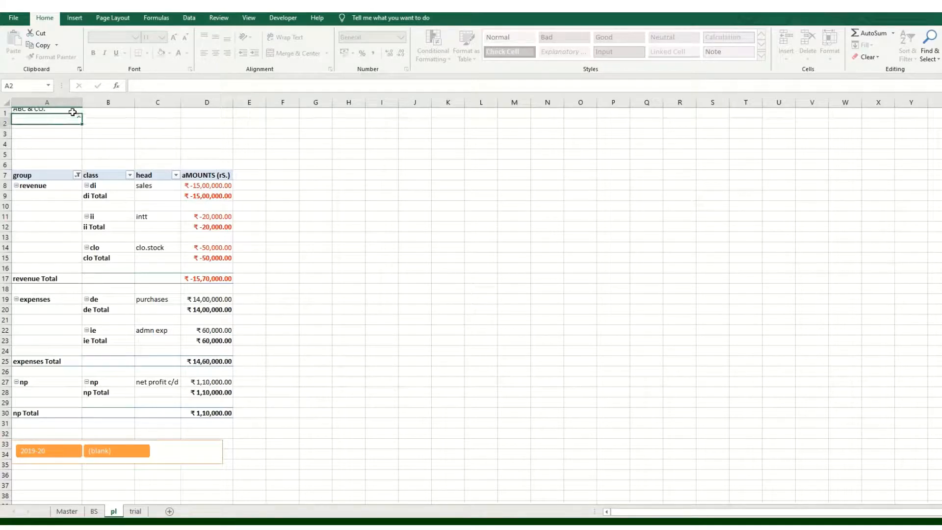
Enter the formula =UnitAddress in cell A2 of the pl sheet
type("=unitadd")
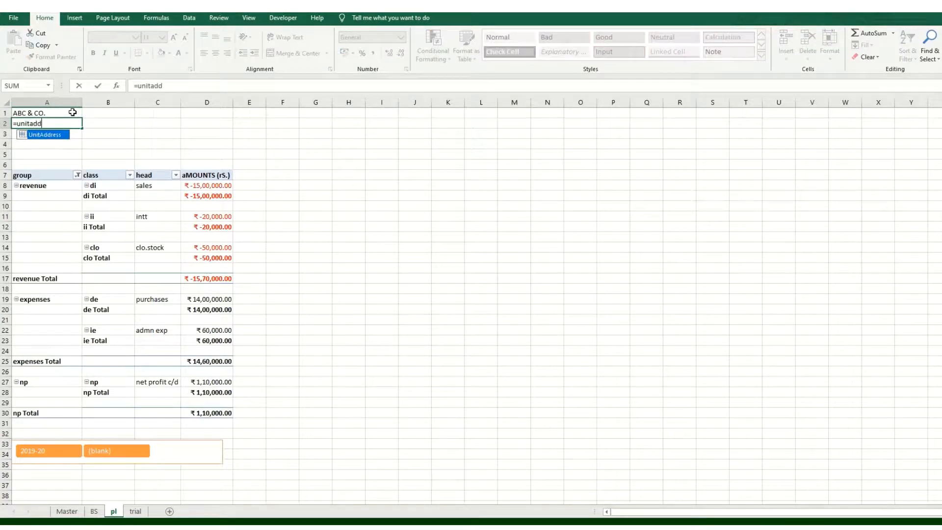
key("Tab")
key("Return")
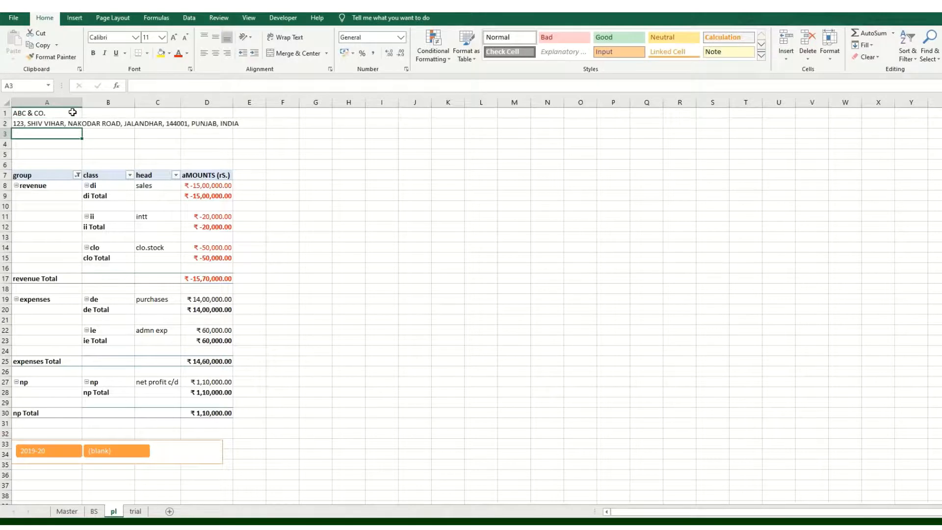
Add list data validation to cell A3 on the pl sheet with the named range statements_sechedules as its source
key("alt+d")
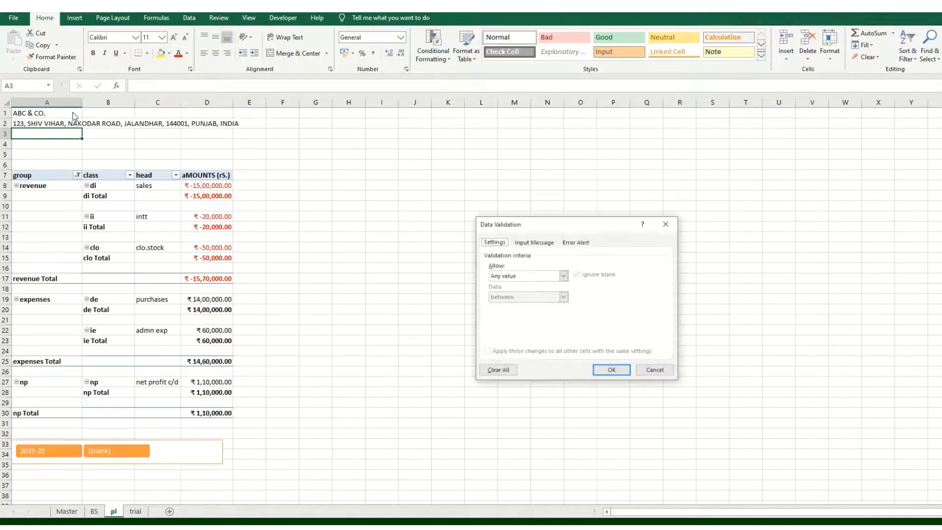
key("l")
key("l")
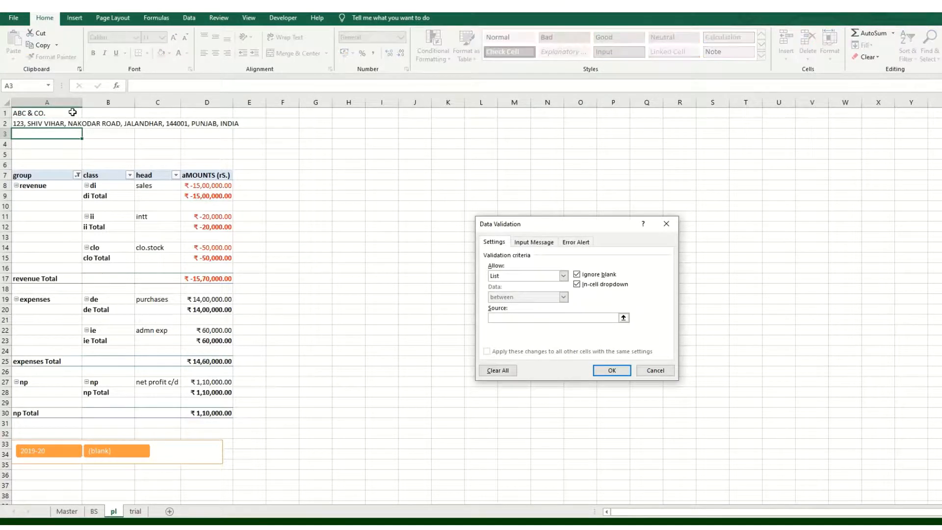
key("F3")
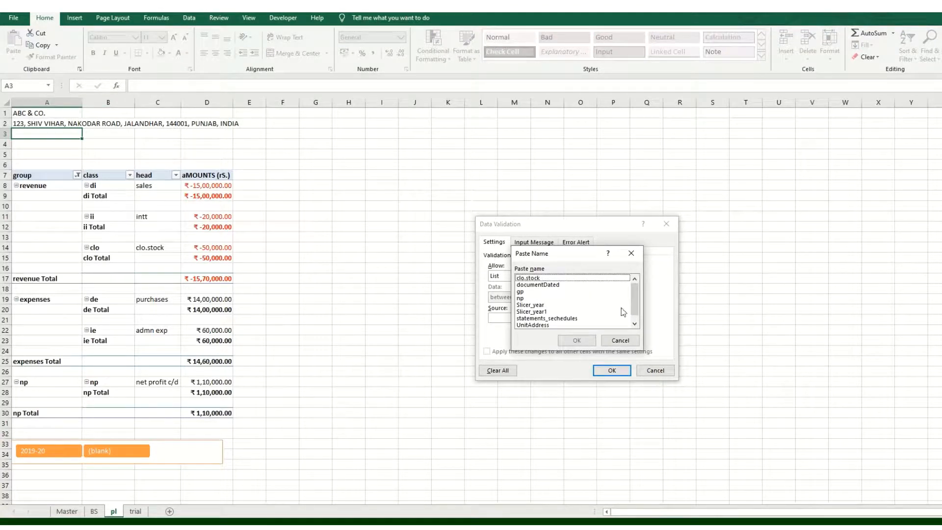
double_click(547, 318)
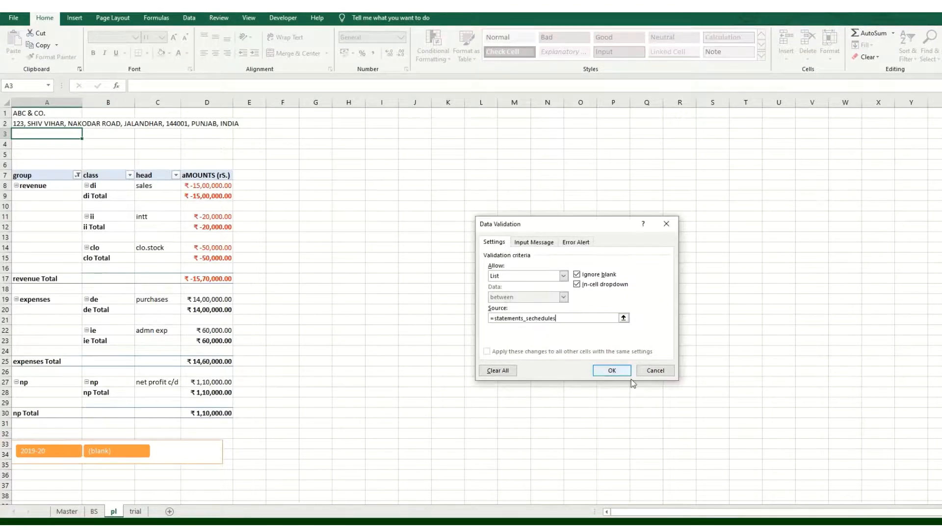
left_click(612, 370)
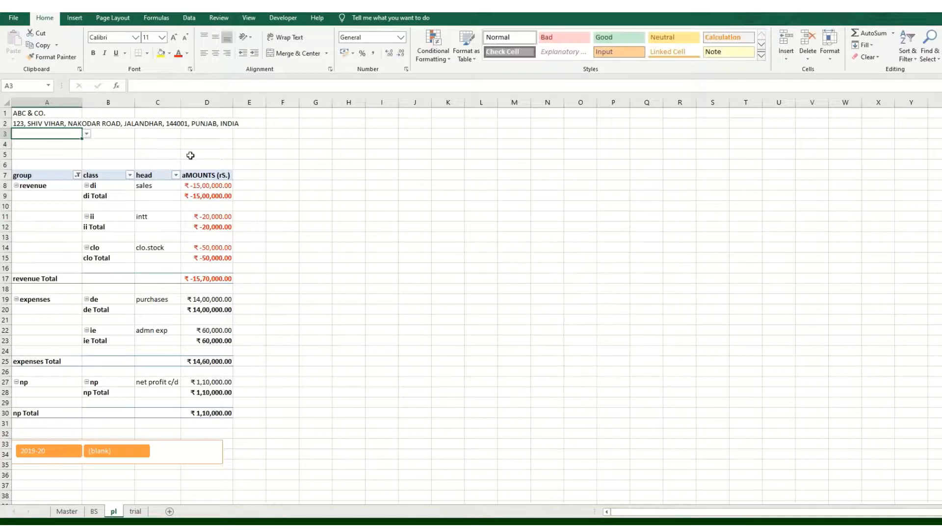
Choose 'Trading & Profit & Loss for the year ending' from the list in A3 of the pl sheet
left_click(87, 134)
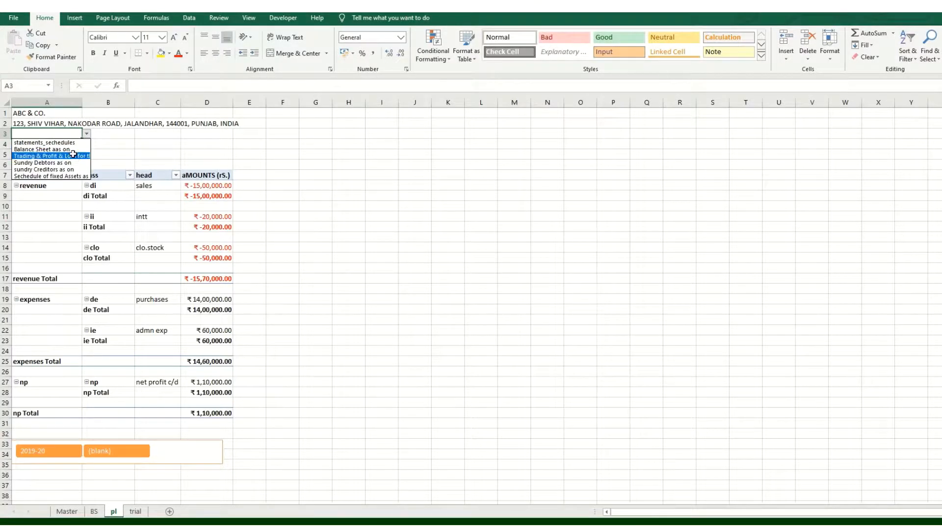
left_click(73, 155)
key("Return")
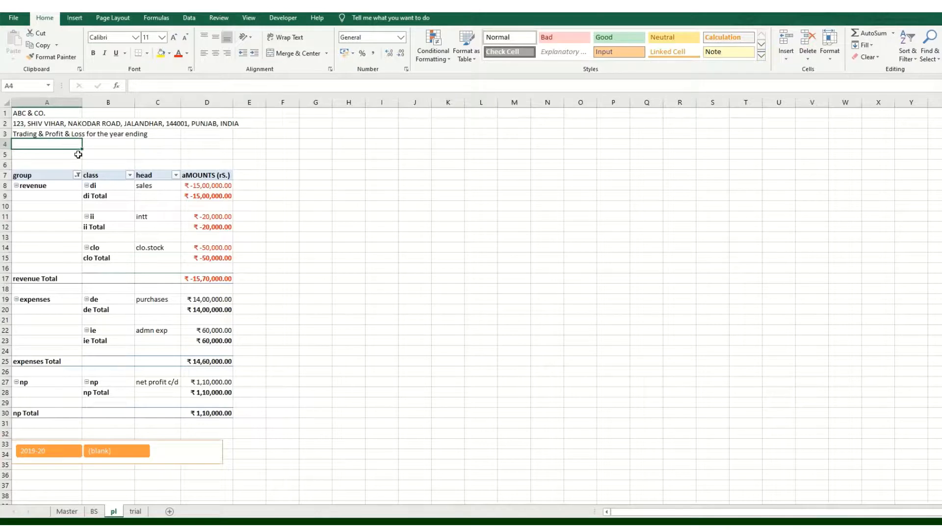
Enter =TEXT(documentDated,"dd/mm/yyyy") in cell A4 of the pl sheet
type("=docu")
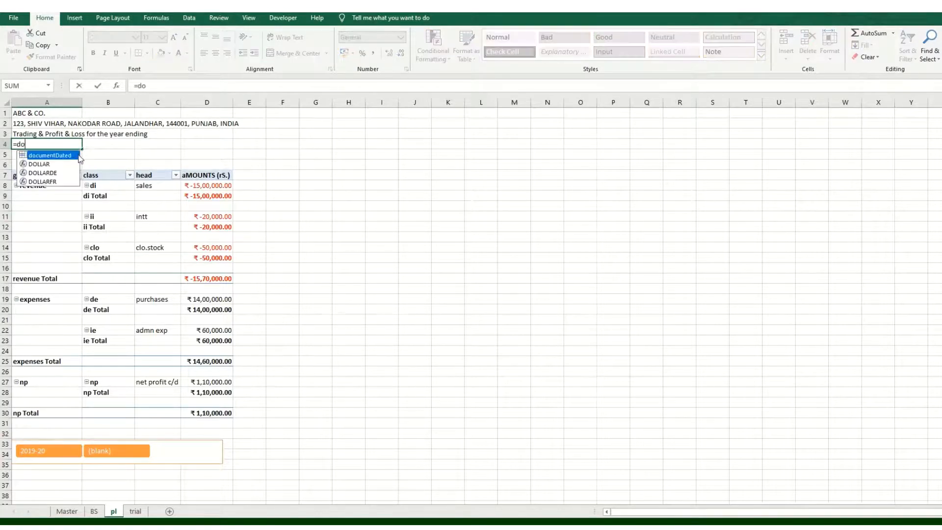
double_click(78, 155)
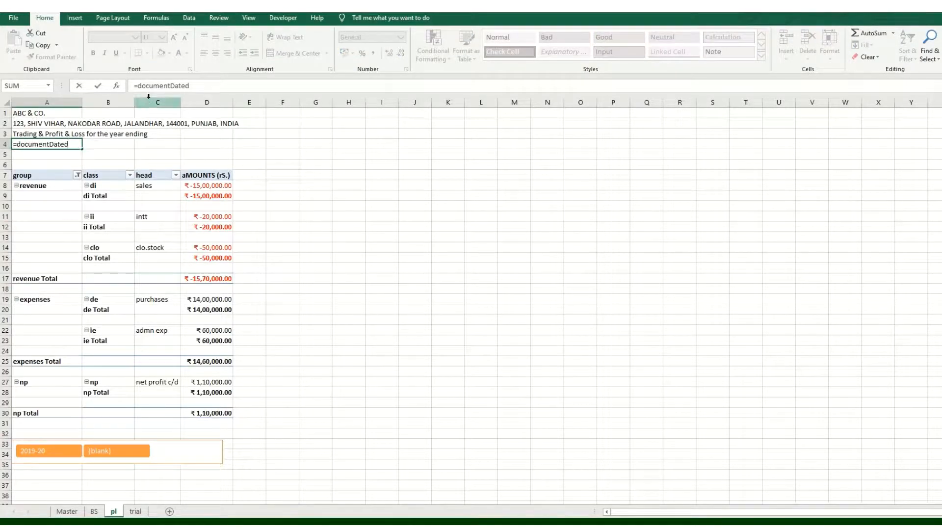
type("text(documentDated")
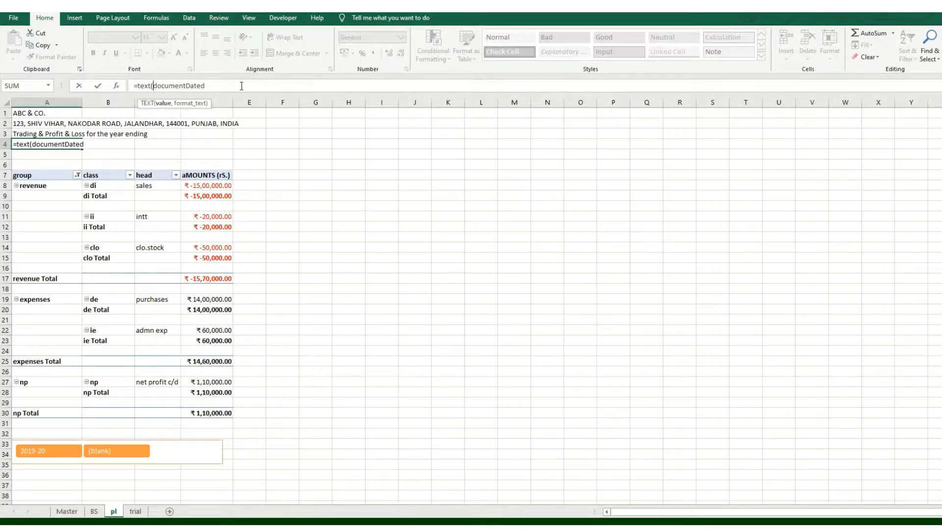
type(",\"dd/mm/yyyy")
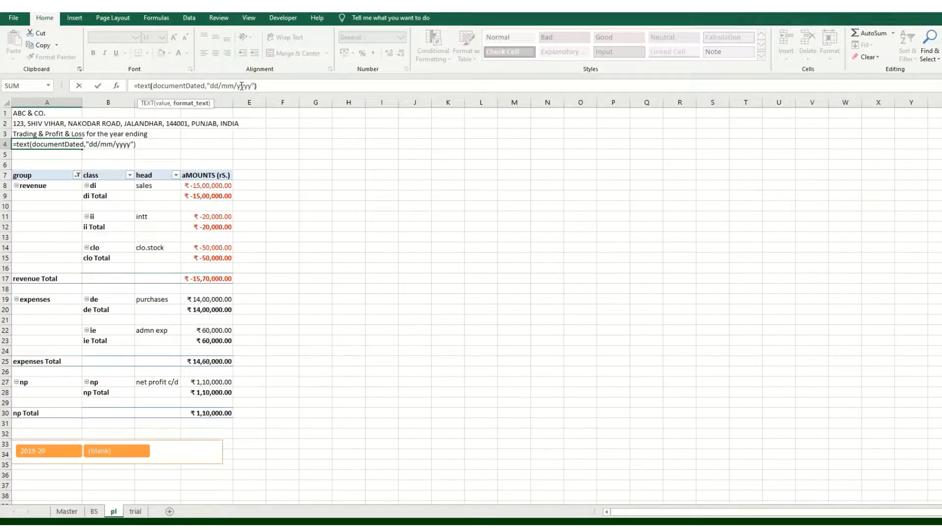
key("Return")
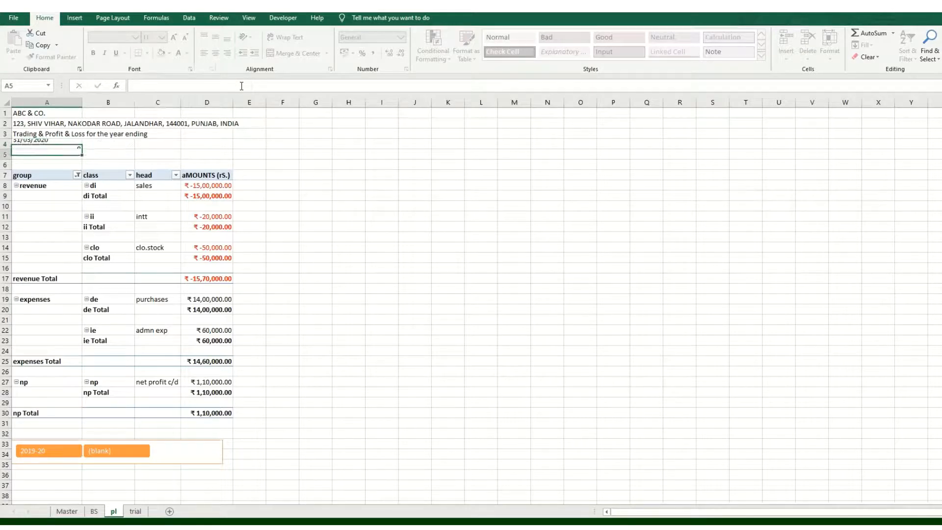
Merge and center columns A to D separately in each of rows 1 to 4 on the pl sheet
left_click_drag(48, 115, 210, 106)
left_click(285, 58)
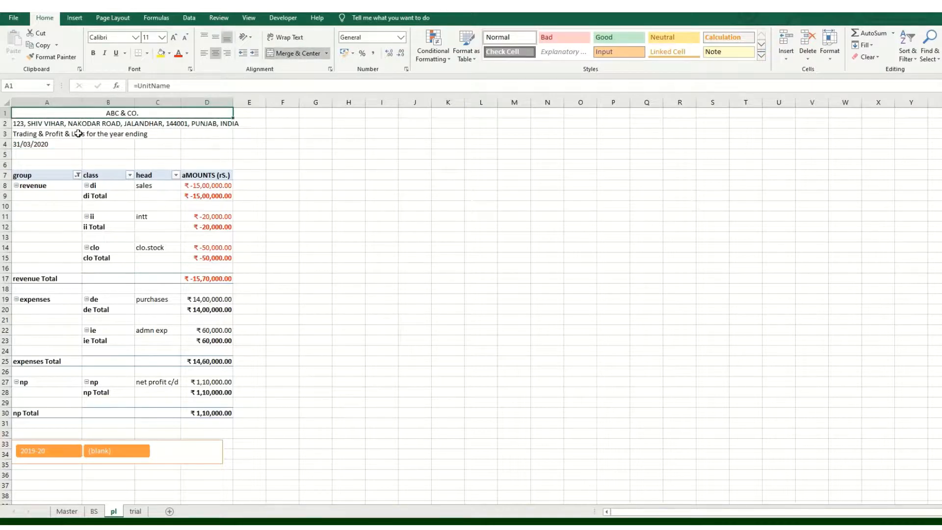
left_click_drag(70, 125, 215, 124)
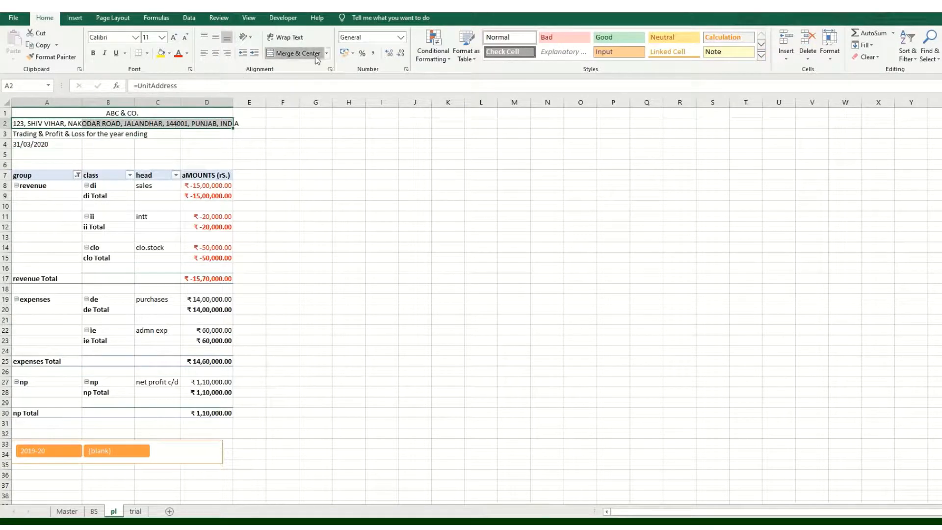
left_click(283, 53)
left_click_drag(30, 134, 211, 133)
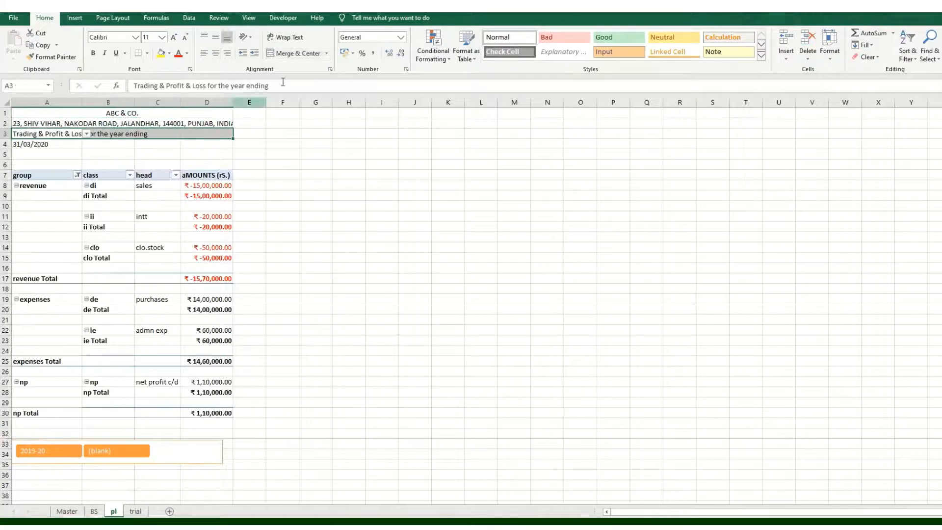
left_click(285, 53)
left_click_drag(53, 148, 211, 144)
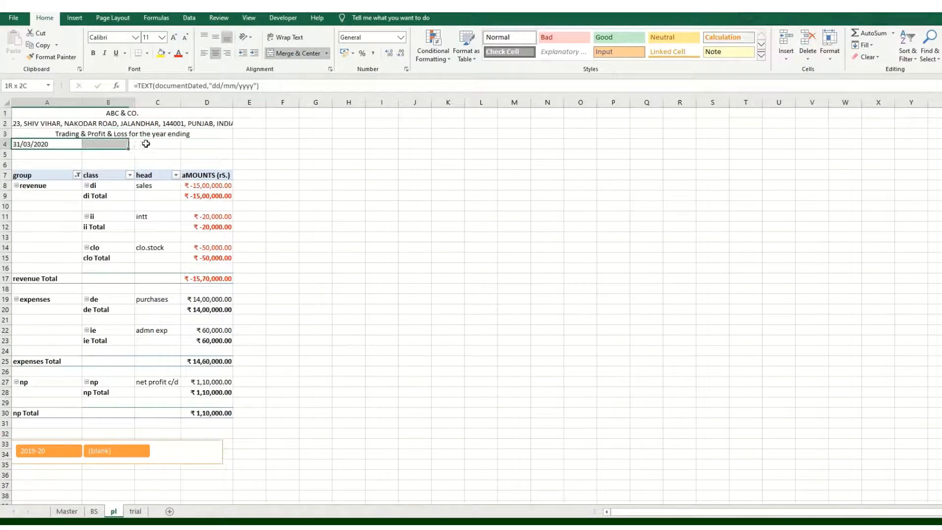
left_click(293, 53)
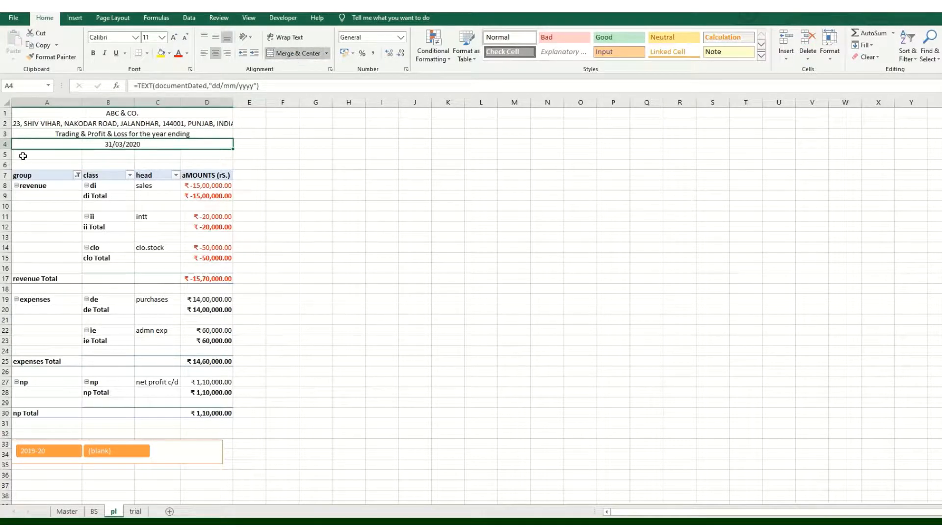
Delete the empty rows 5 and 6 on the pl sheet and widen columns C and D so the address fits
left_click_drag(6, 154, 6, 165)
right_click(59, 160)
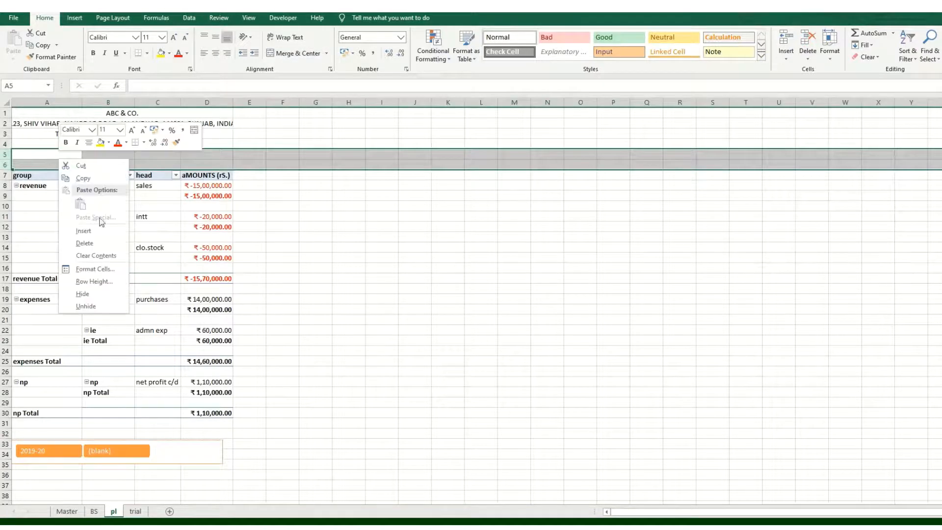
left_click(89, 250)
left_click(281, 249)
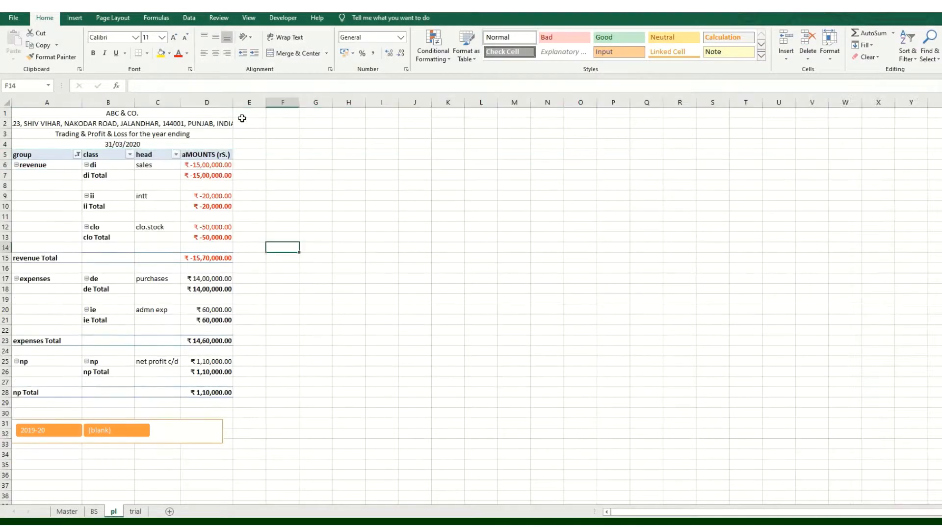
left_click_drag(235, 104, 250, 104)
left_click_drag(181, 102, 191, 102)
Make the company name in A1 of the pl sheet bold at size 14 and copy its formatting to the statement title in A3
left_click(138, 114)
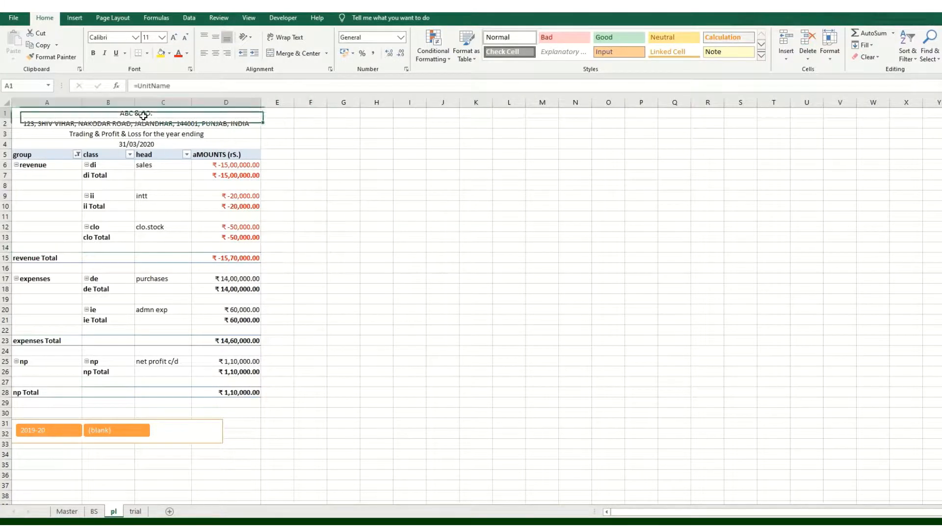
left_click(93, 53)
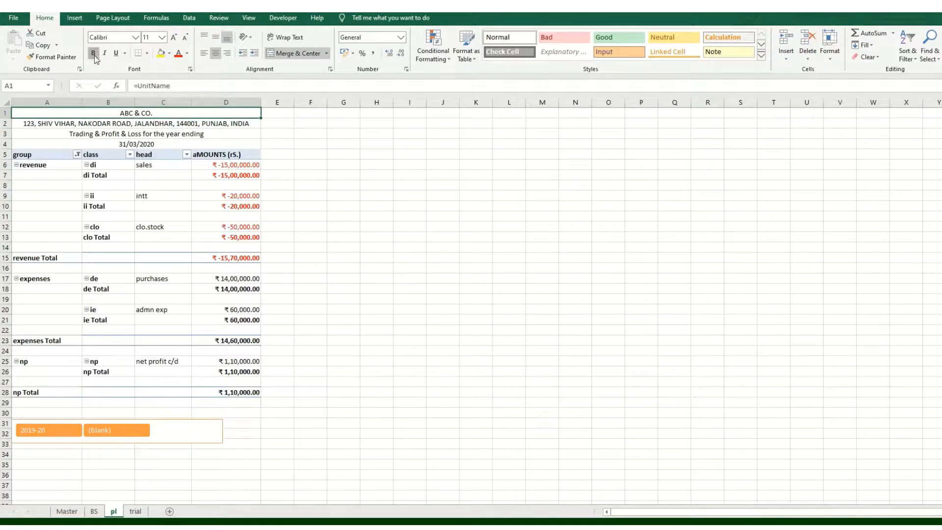
left_click(162, 37)
left_click(149, 101)
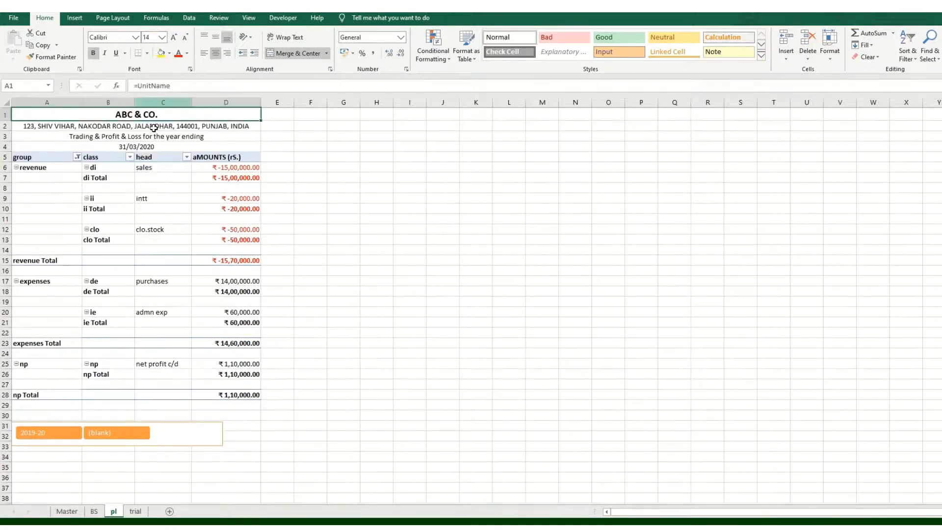
left_click(131, 136)
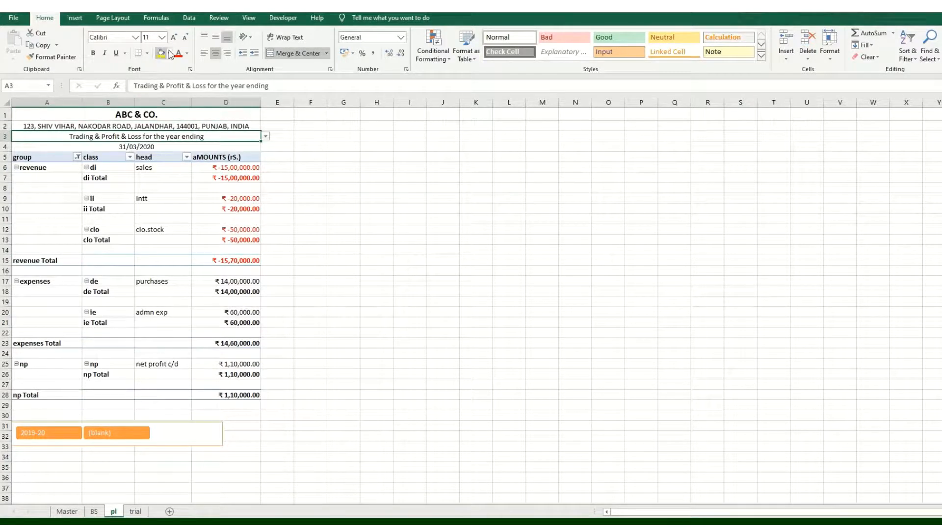
left_click(130, 114)
left_click(54, 57)
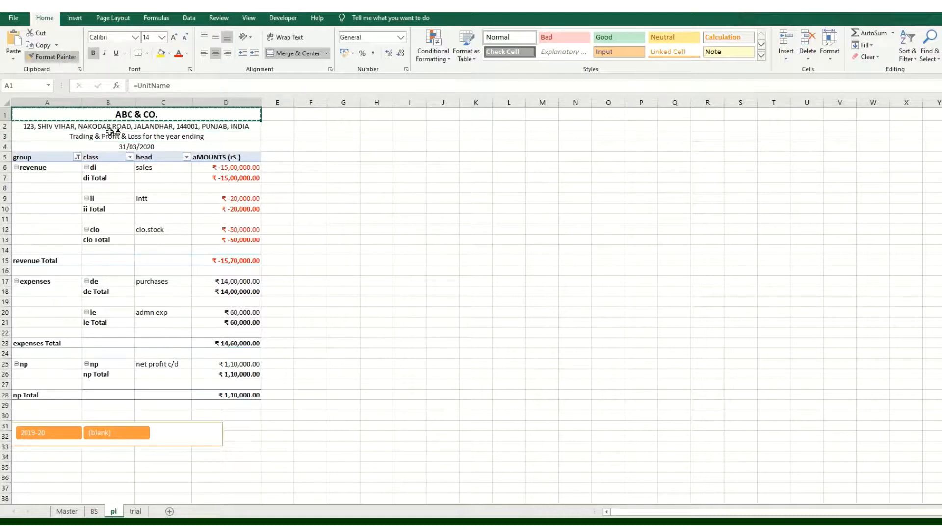
left_click(137, 139)
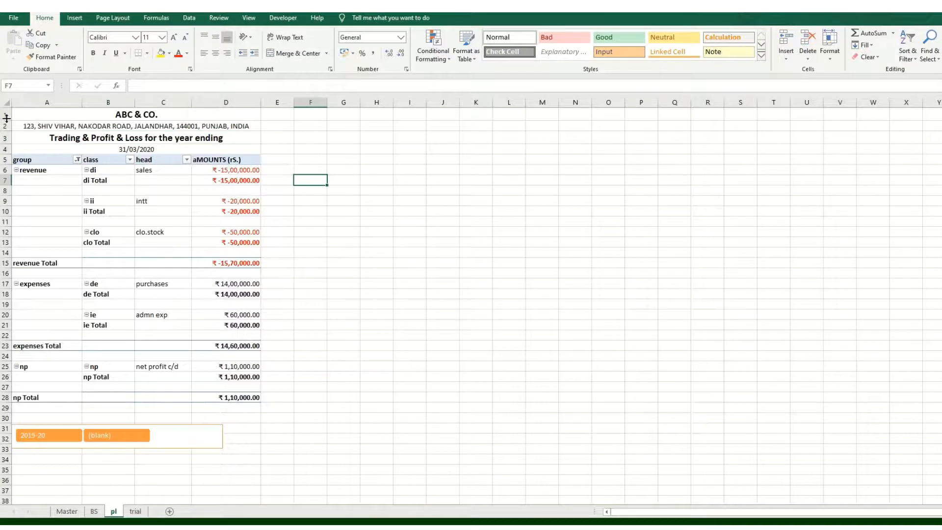
Try a row height of 25 for rows 1 to 28 on the pl sheet
left_click_drag(4, 114, 3, 400)
right_click(142, 334)
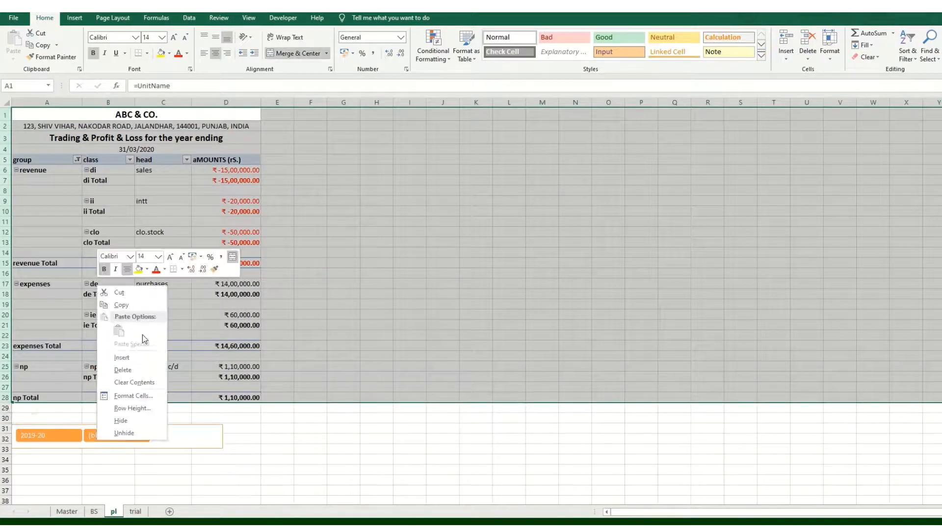
left_click(131, 407)
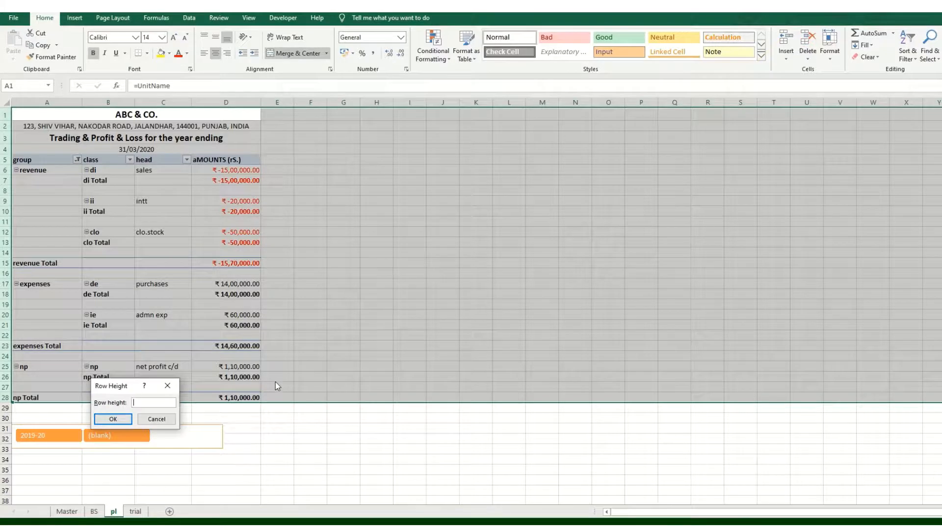
type("25")
key("Return")
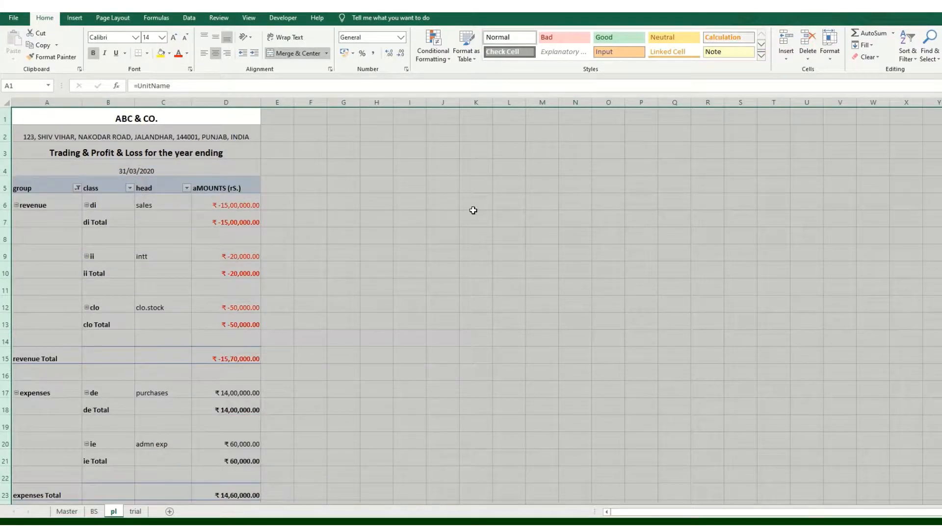
left_click(543, 168)
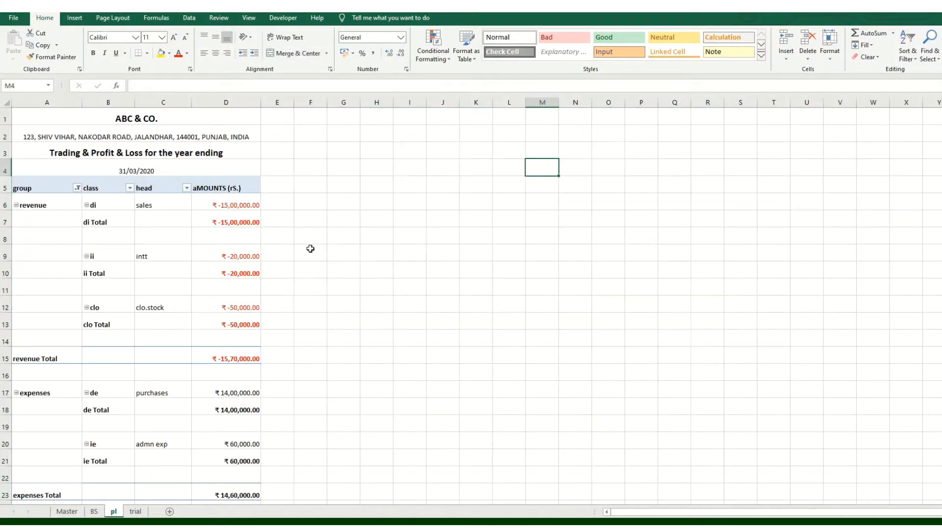
scroll(310, 249, "down", 2)
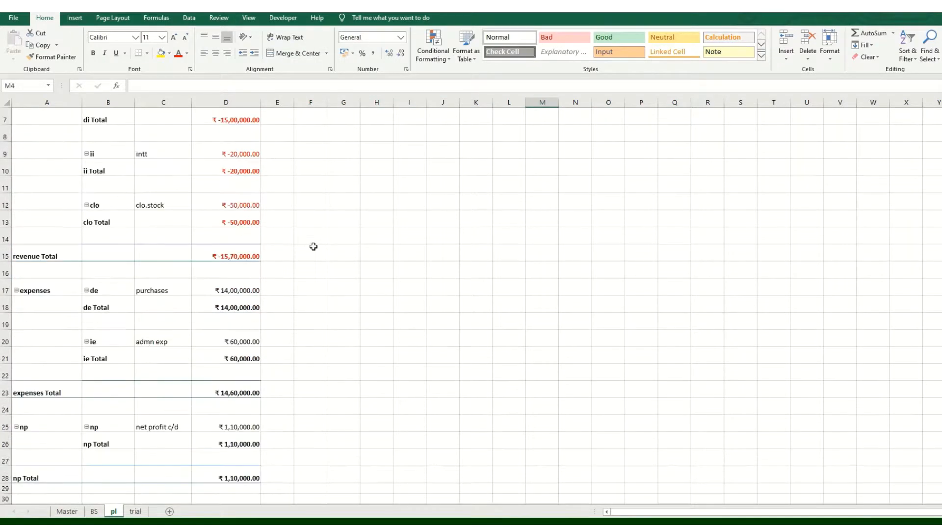
scroll(313, 246, "up", 2)
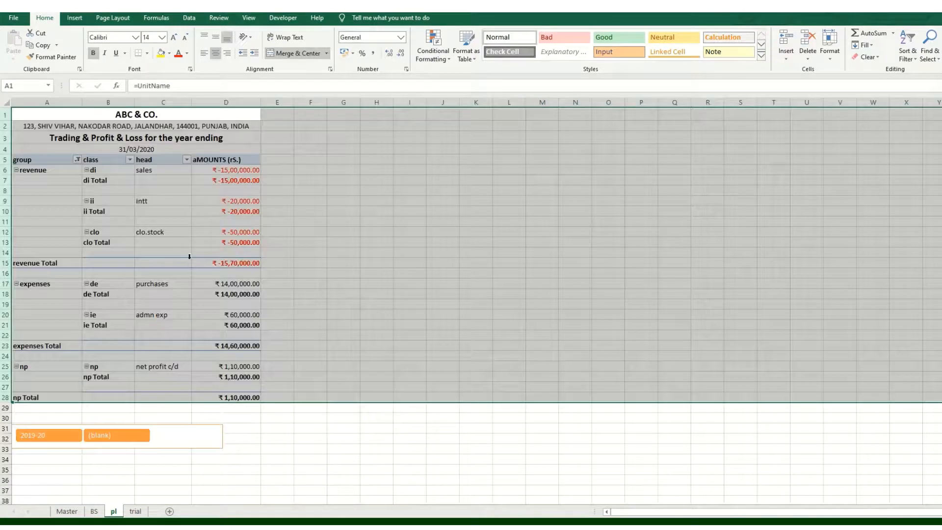
left_click(184, 234)
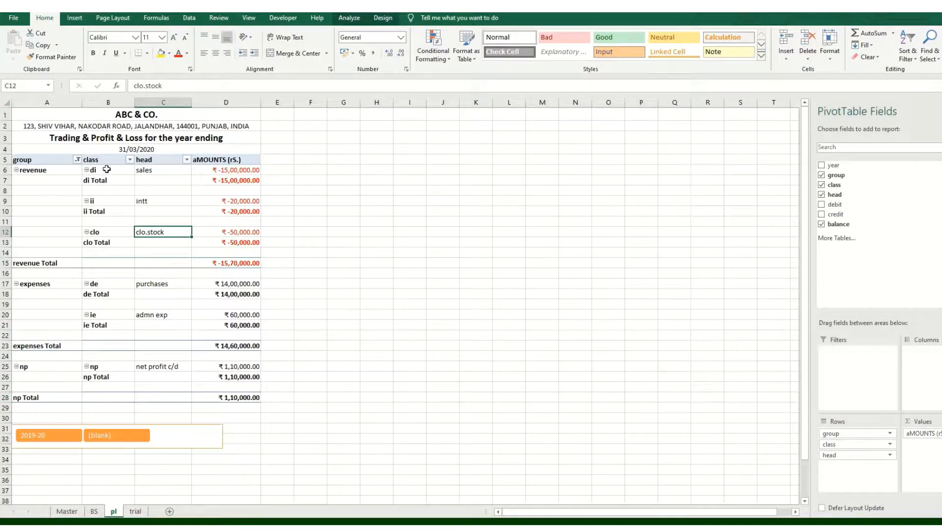
Make the company name in A1 of the BS sheet bold at size 14 and copy its formatting to the title in A3
left_click(94, 511)
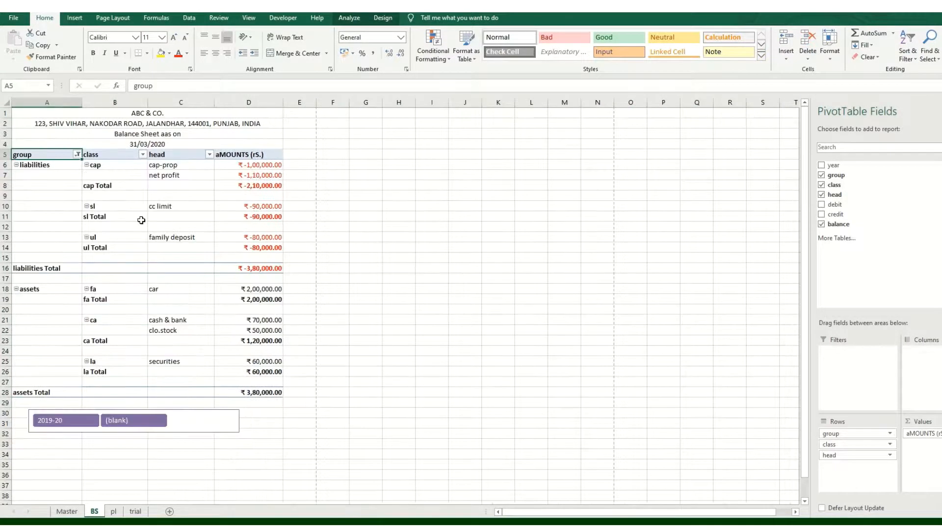
left_click(136, 216)
left_click(145, 116)
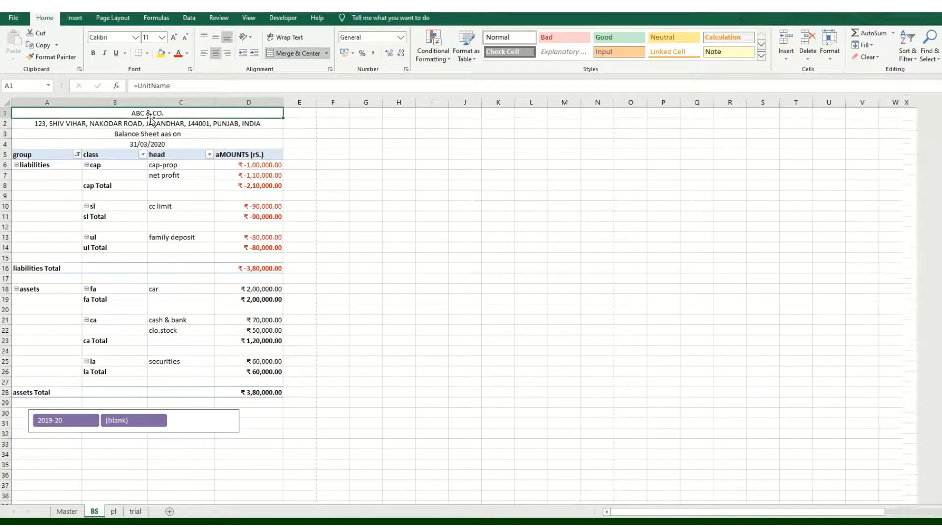
left_click(93, 52)
left_click(161, 38)
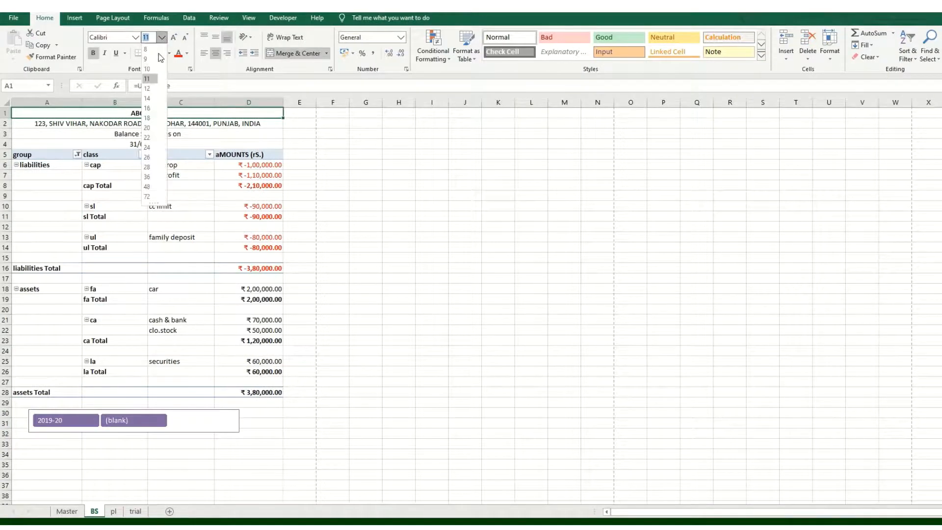
left_click(148, 98)
left_click(71, 57)
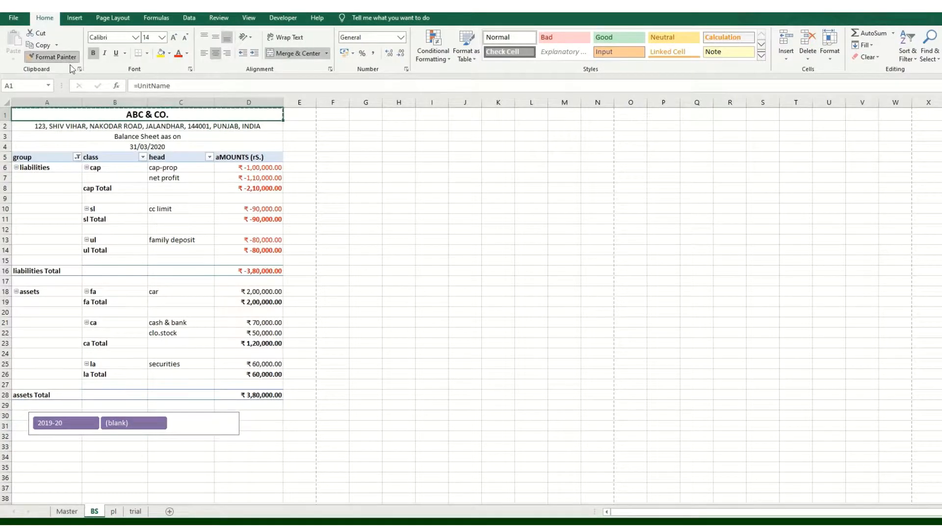
left_click(141, 136)
Check the balance sheet in the print preview and return to the BS sheet
left_click(318, 197)
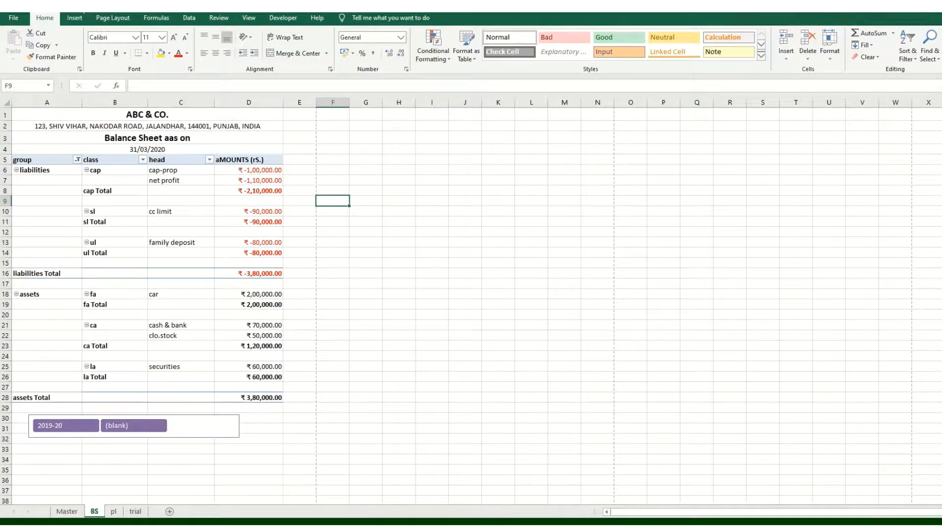
key("ctrl+p")
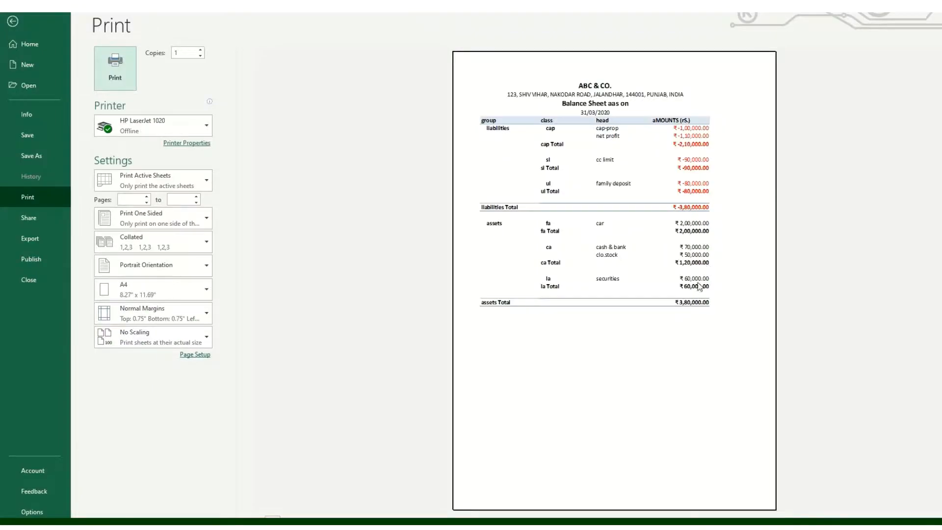
key("Escape")
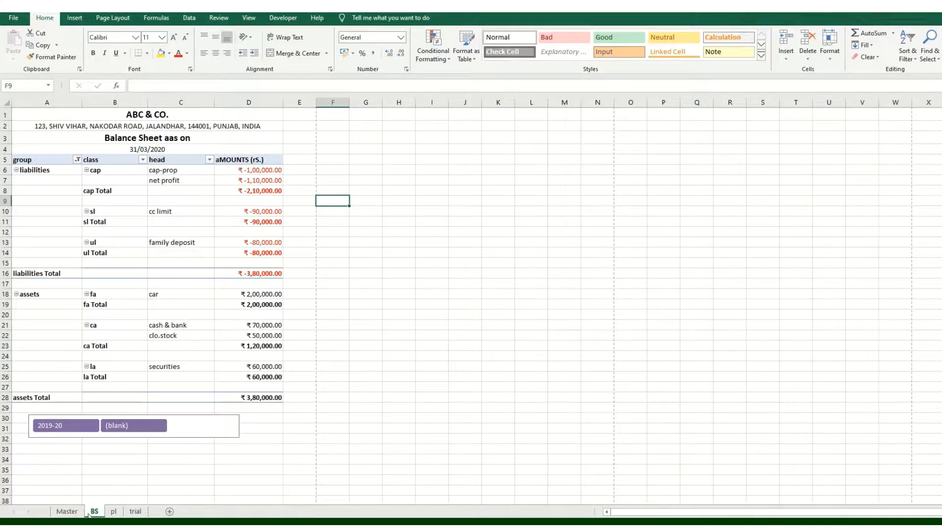
Move the trial sheet directly after Master and color the BS and pl sheet tabs purple together
left_click_drag(136, 512, 94, 510)
left_click(120, 511)
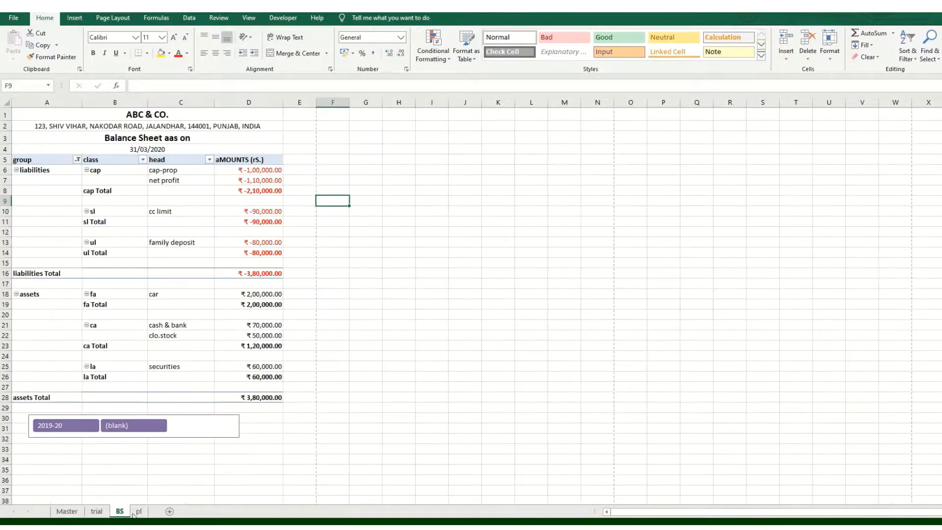
right_click(138, 512)
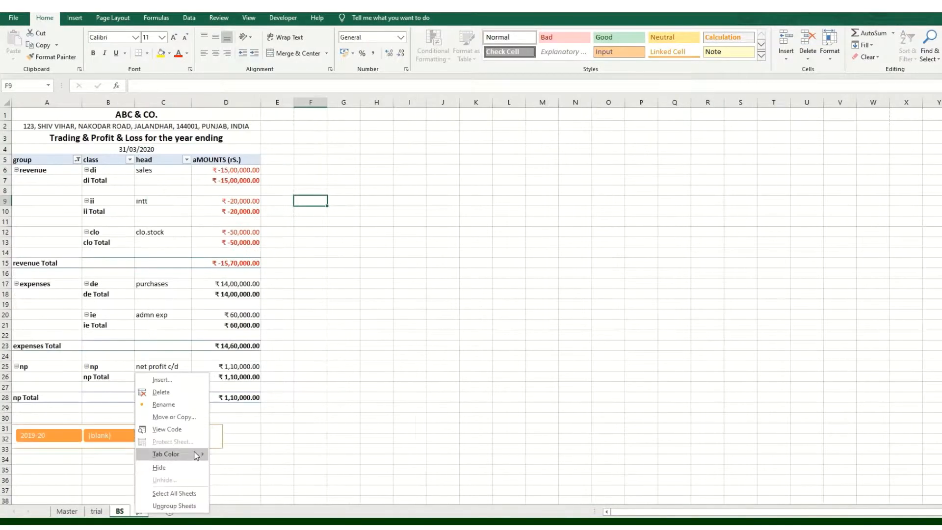
mouse_move(196, 454)
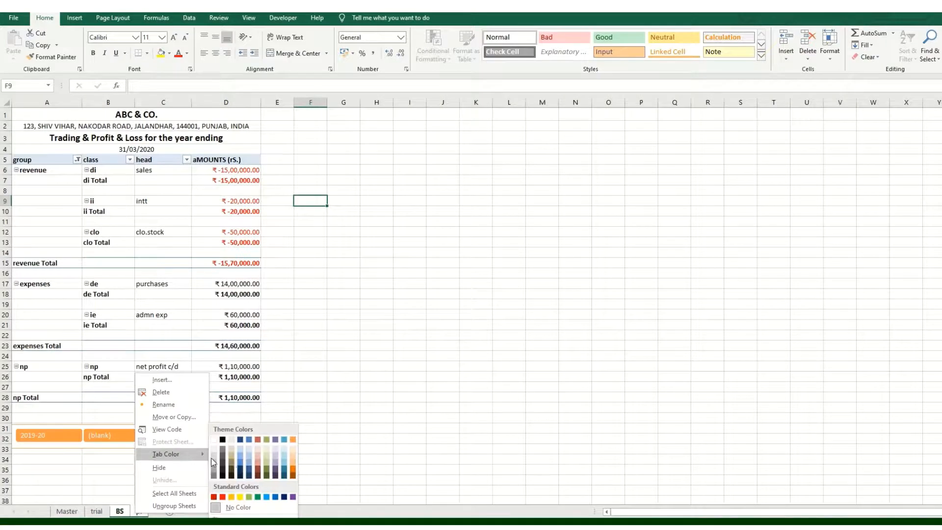
left_click(293, 498)
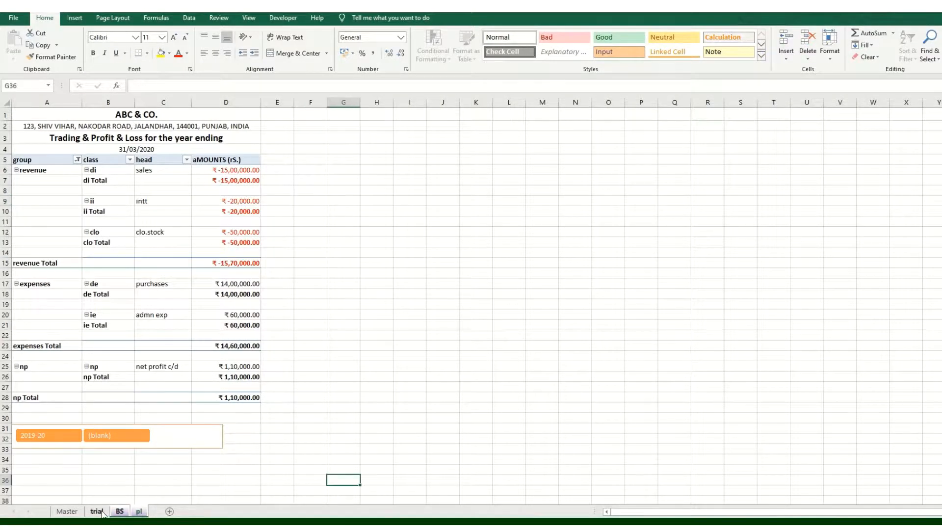
Color the Master and trial sheet tabs green together
left_click(72, 511)
right_click(81, 512)
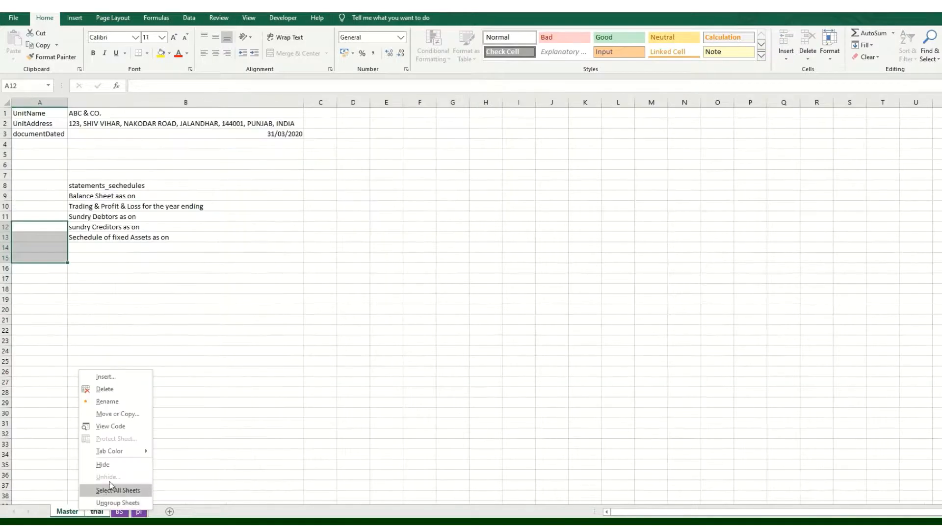
mouse_move(135, 458)
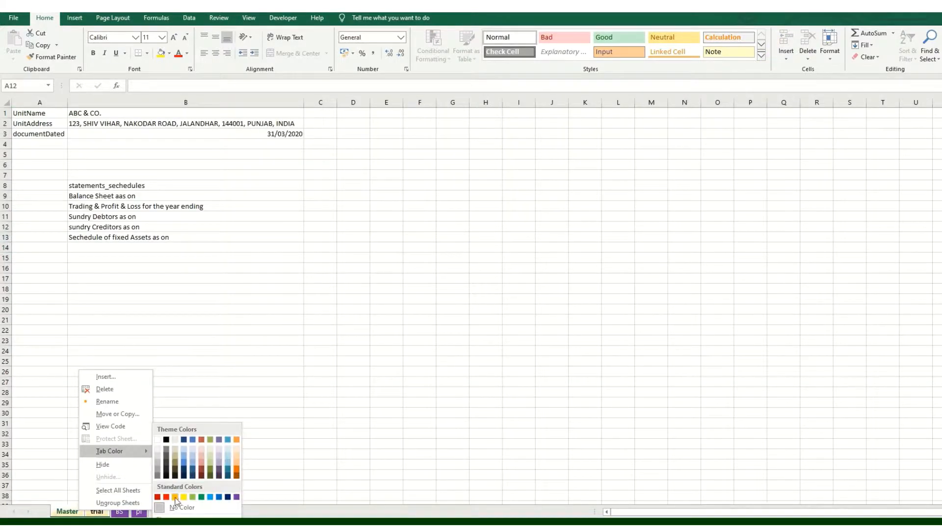
left_click(202, 497)
left_click(275, 443)
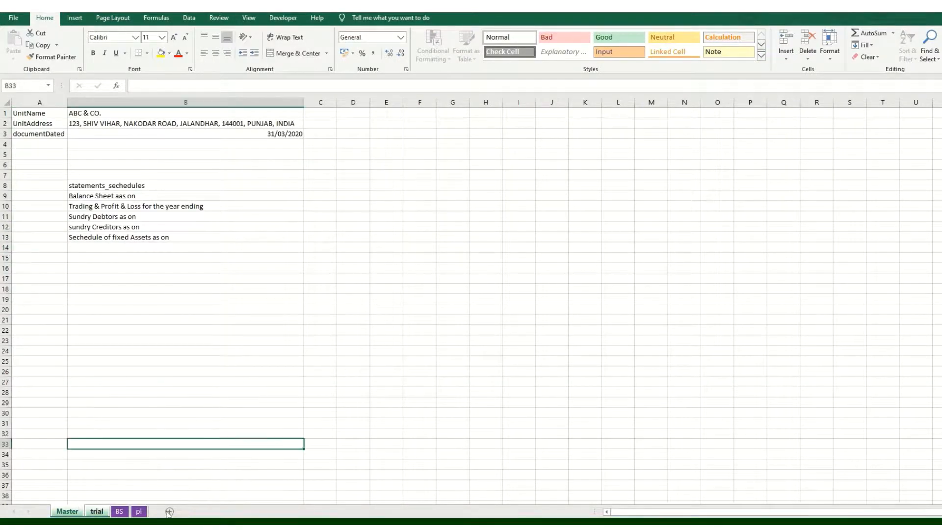
left_click(118, 512)
left_click(138, 512)
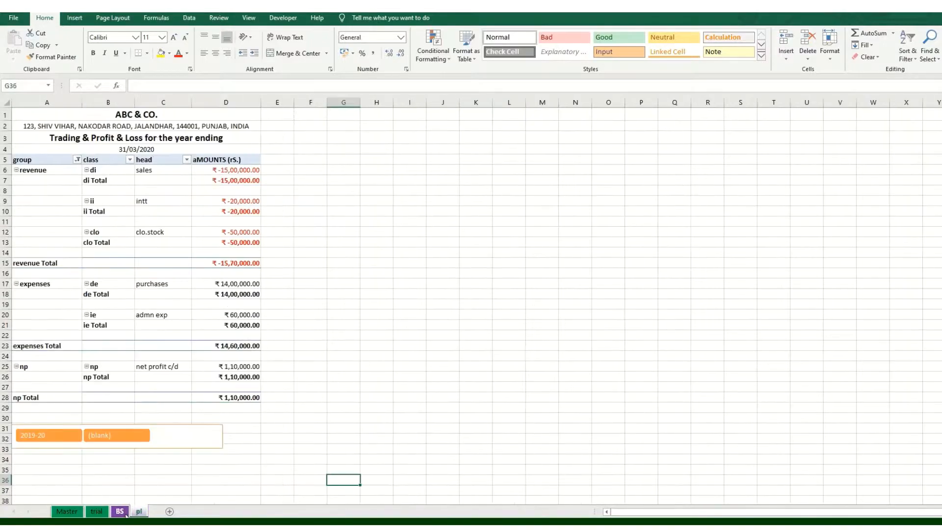
left_click(97, 511)
key("ctrl+Page_Up")
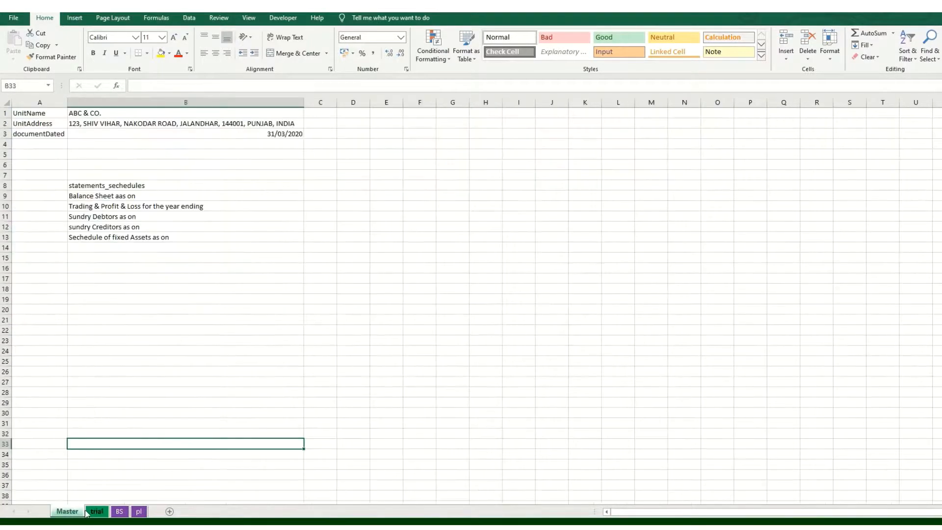